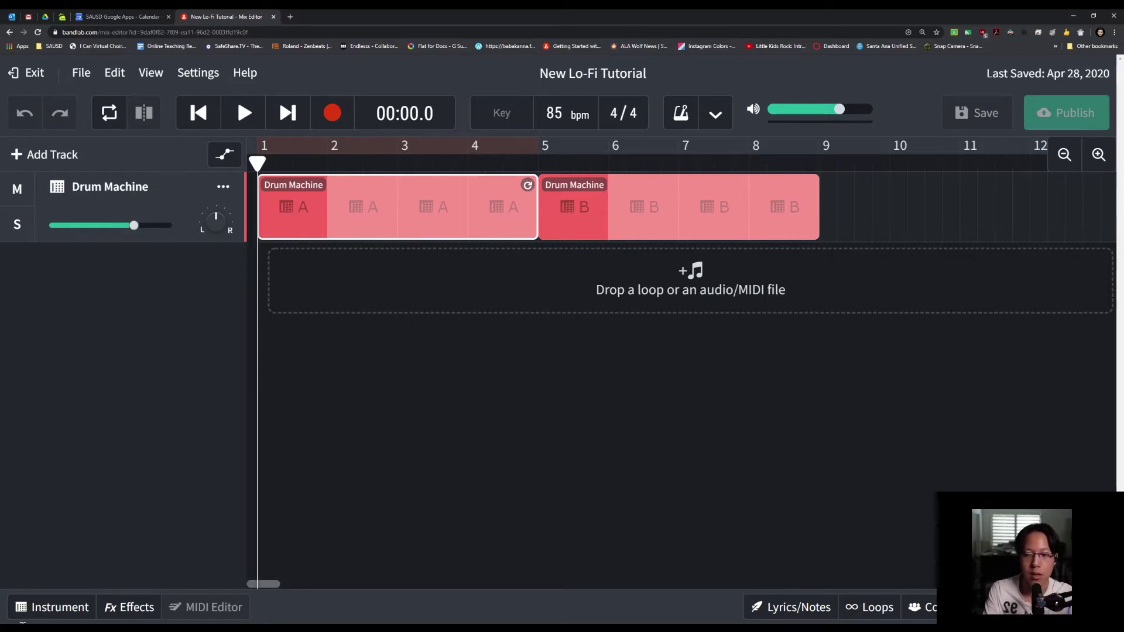
Play the drum machine track from the start through the pattern A and pattern B regions, and pause it
{"action": "left_click", "coordinate": [53, 606]}
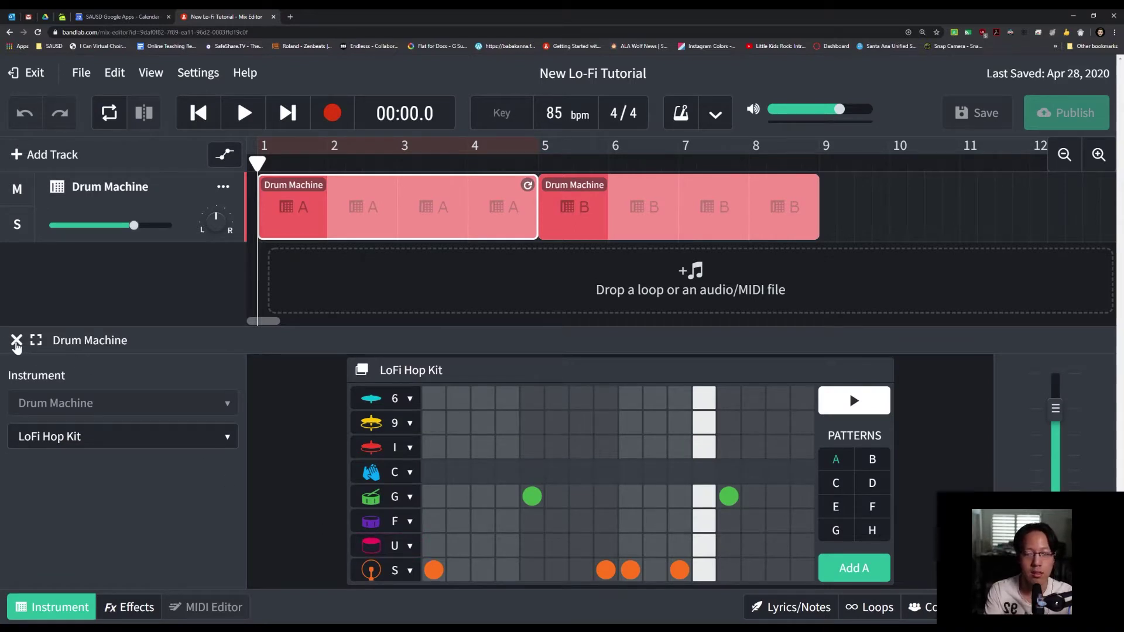
{"action": "left_click", "coordinate": [16, 340]}
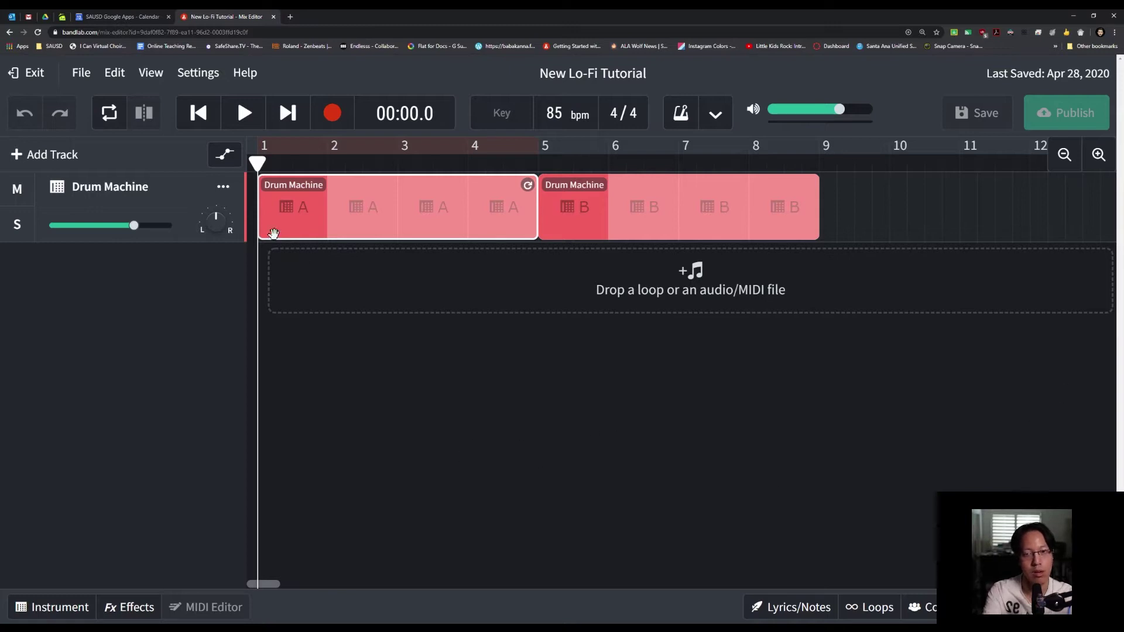
{"action": "left_click", "coordinate": [247, 119]}
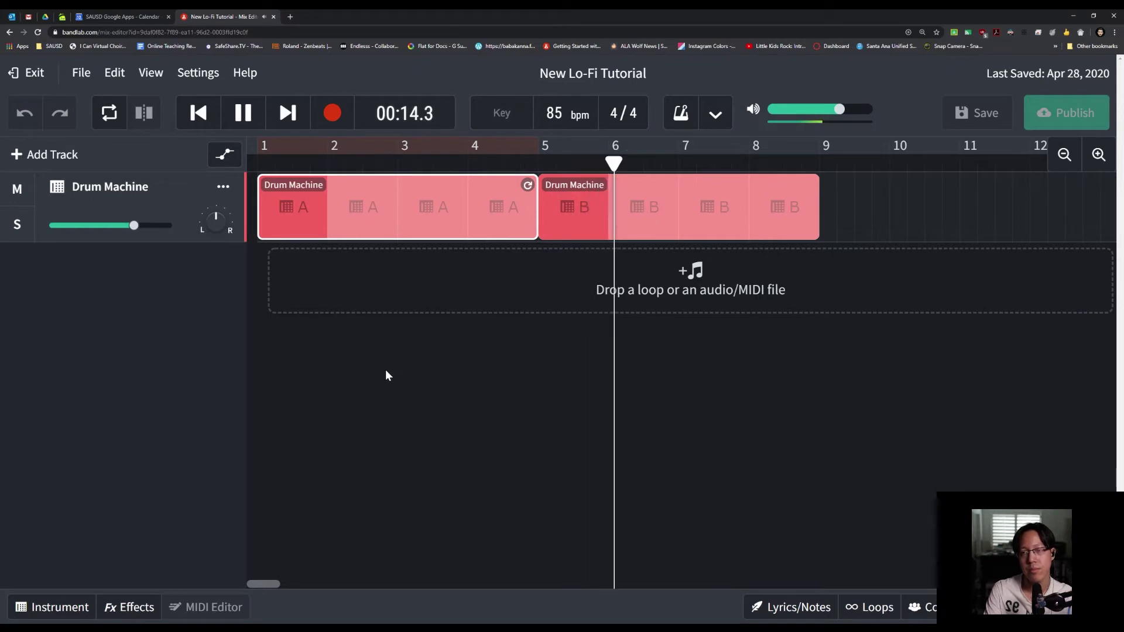
{"action": "left_click", "coordinate": [254, 123]}
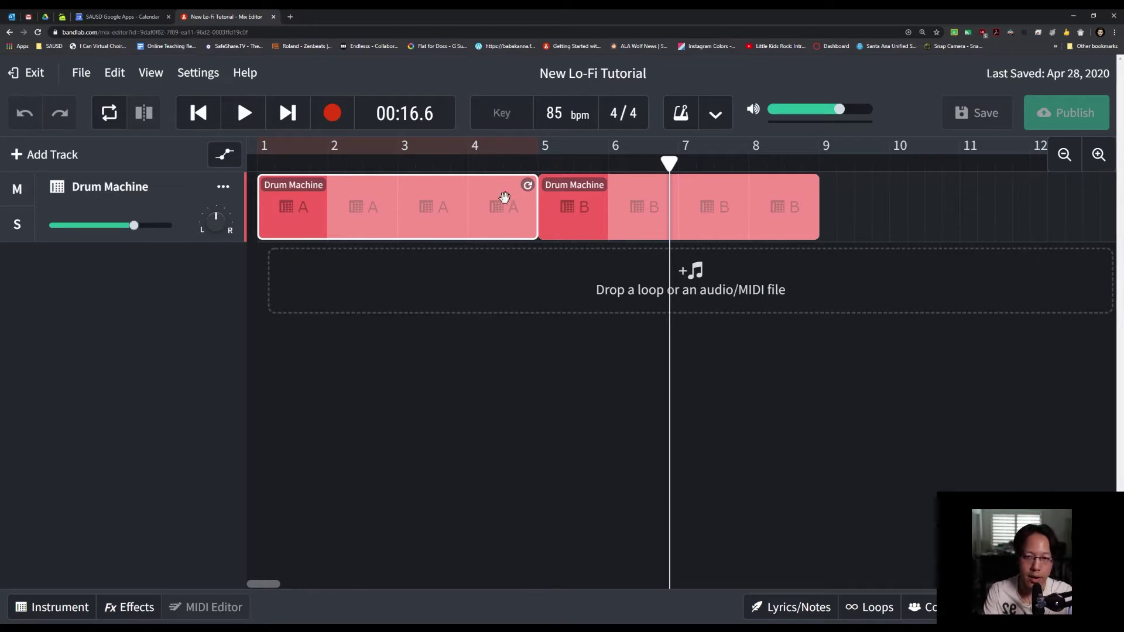
Open the drum machine's pattern A and preview it on its own
{"action": "left_click", "coordinate": [118, 187]}
{"action": "left_click", "coordinate": [131, 287]}
{"action": "left_click", "coordinate": [164, 194]}
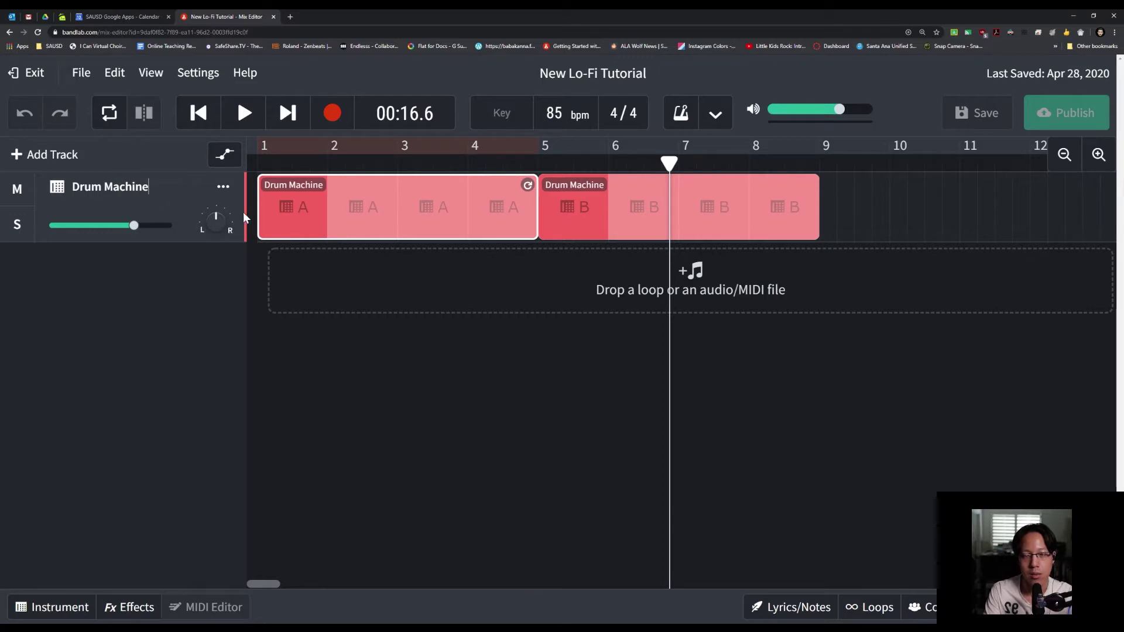
{"action": "left_click", "coordinate": [39, 607]}
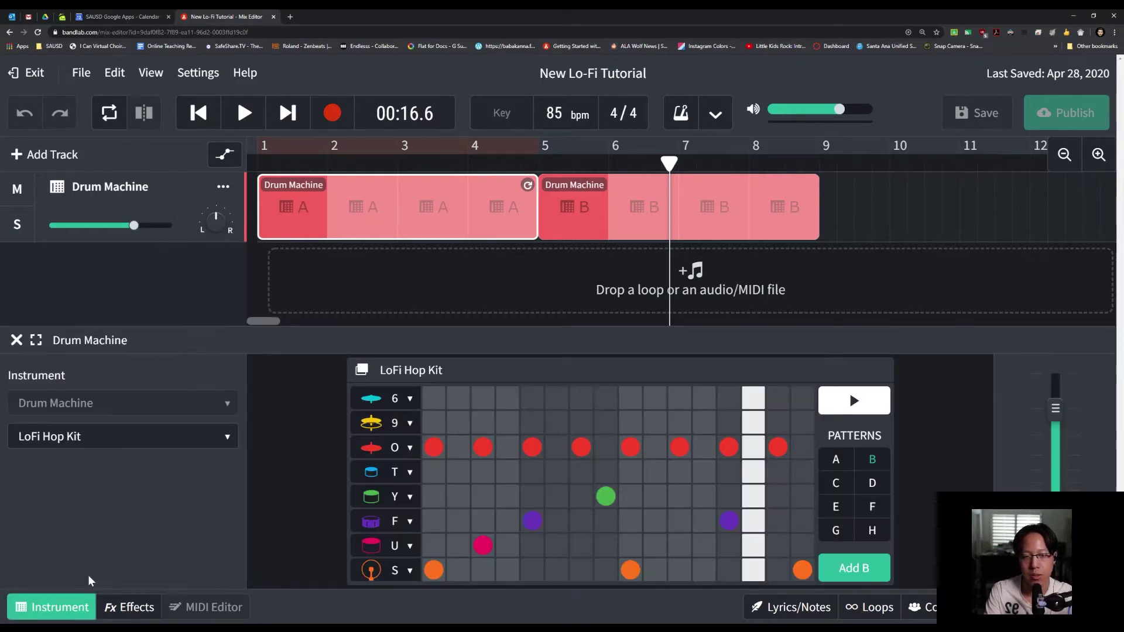
{"action": "left_click", "coordinate": [835, 460]}
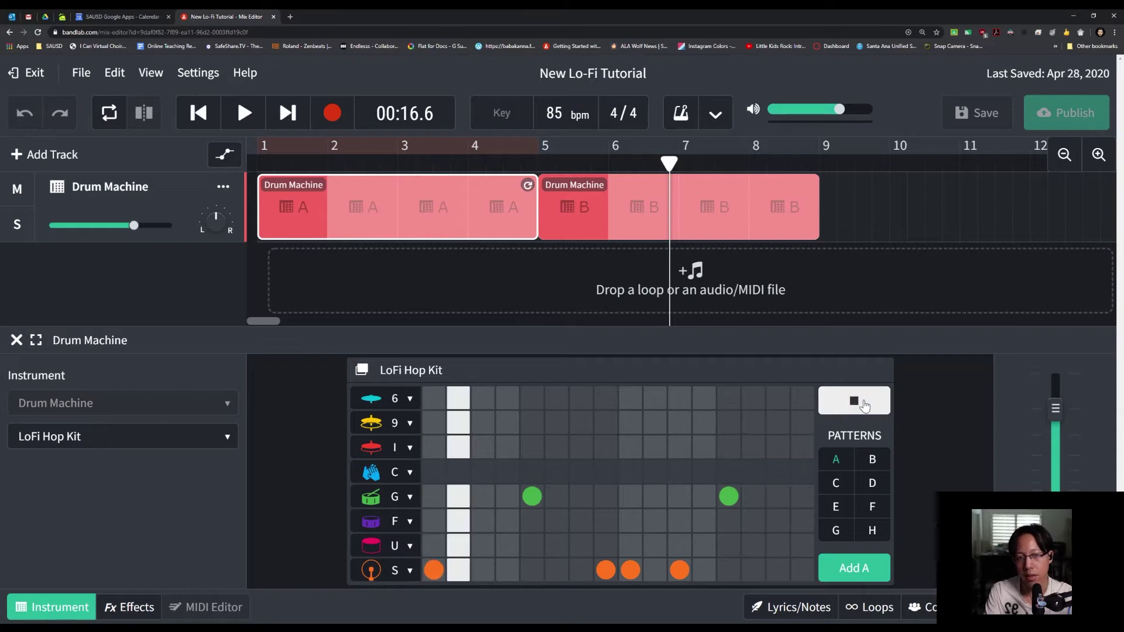
{"action": "left_click", "coordinate": [865, 403]}
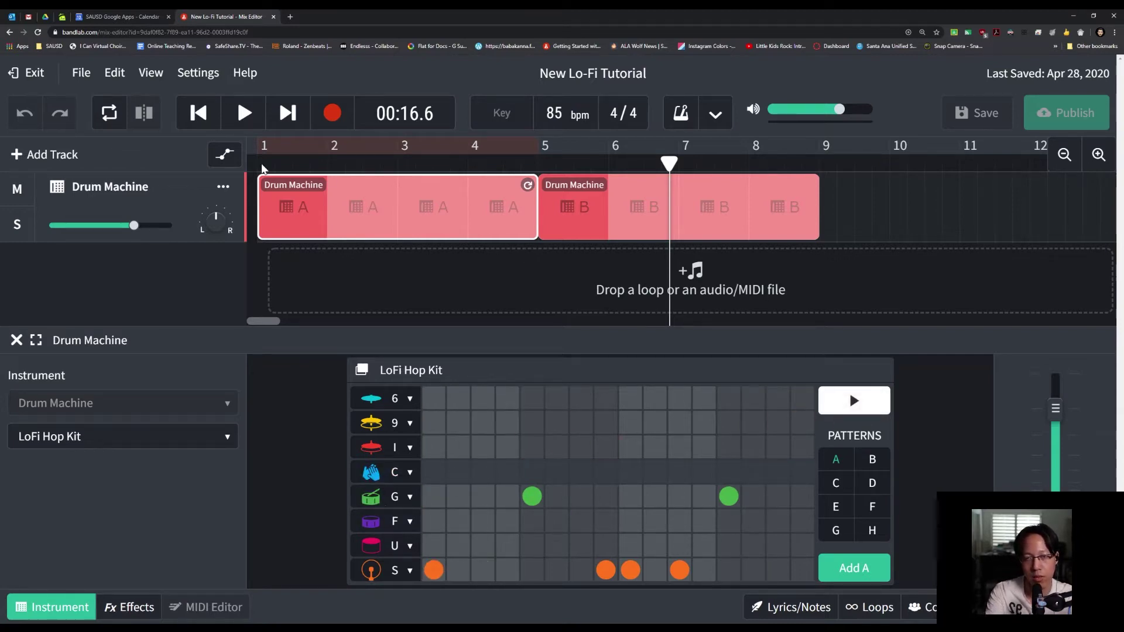
{"action": "left_click", "coordinate": [857, 402]}
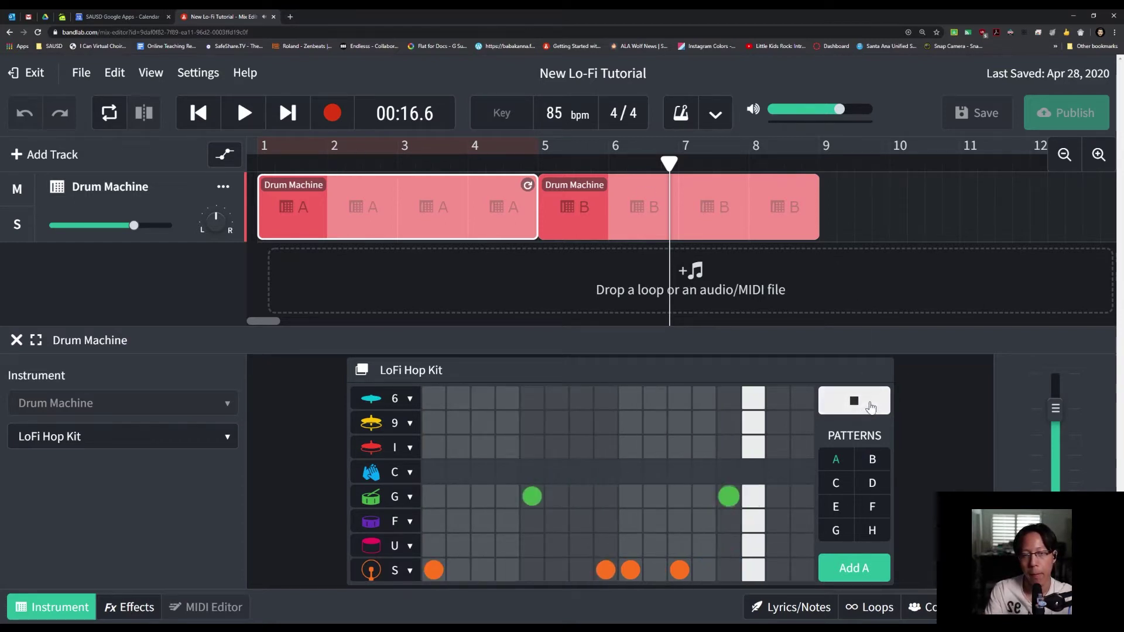
{"action": "left_click", "coordinate": [870, 402]}
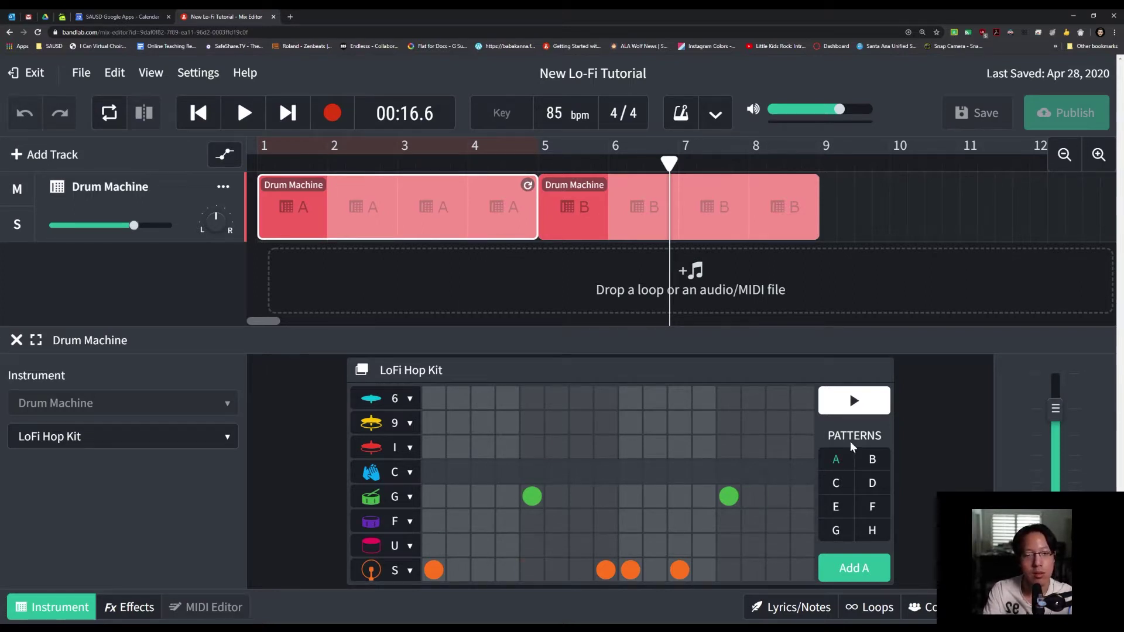
Add a kick hit on step 15 of pattern A while the pattern plays
{"action": "left_click", "coordinate": [850, 400]}
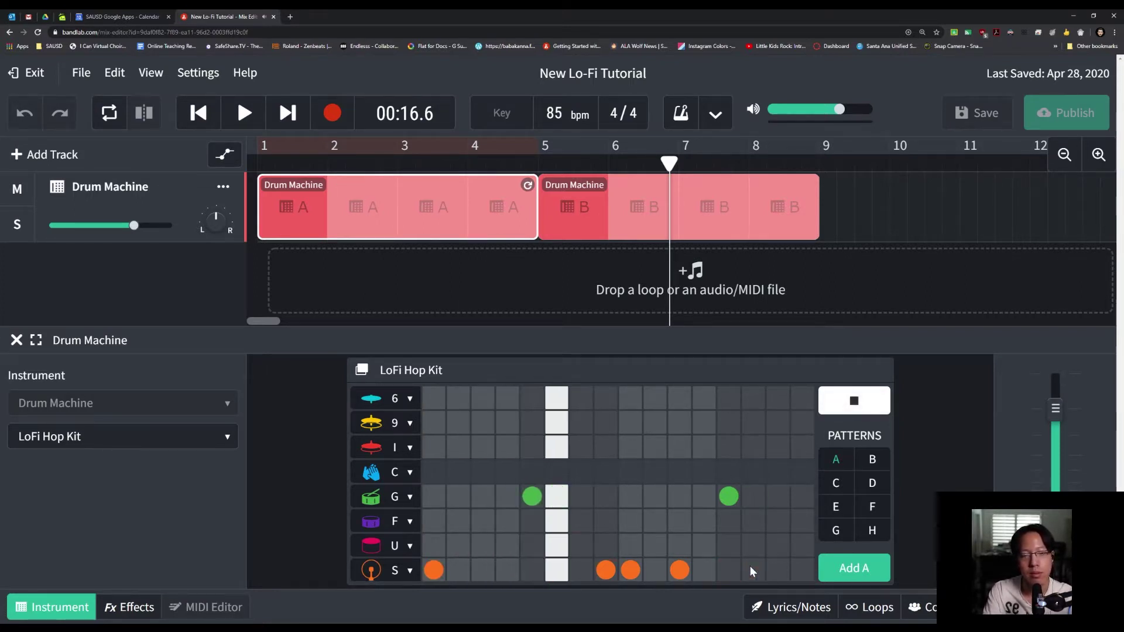
{"action": "left_click", "coordinate": [778, 568]}
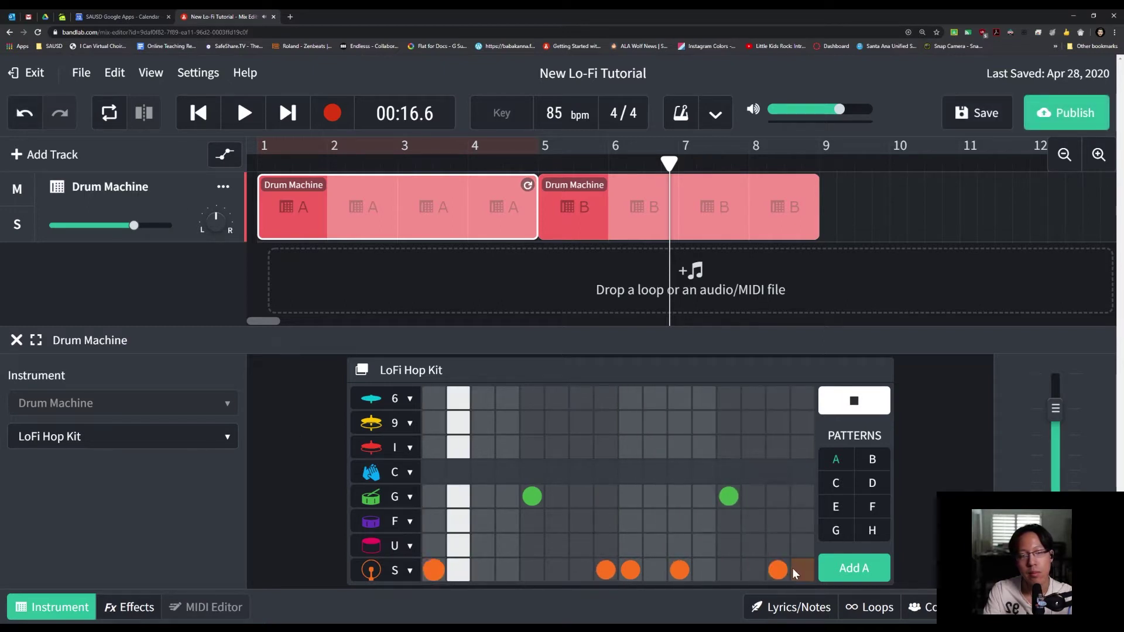
{"action": "left_click", "coordinate": [809, 394]}
{"action": "left_click", "coordinate": [801, 400]}
{"action": "left_click", "coordinate": [802, 422]}
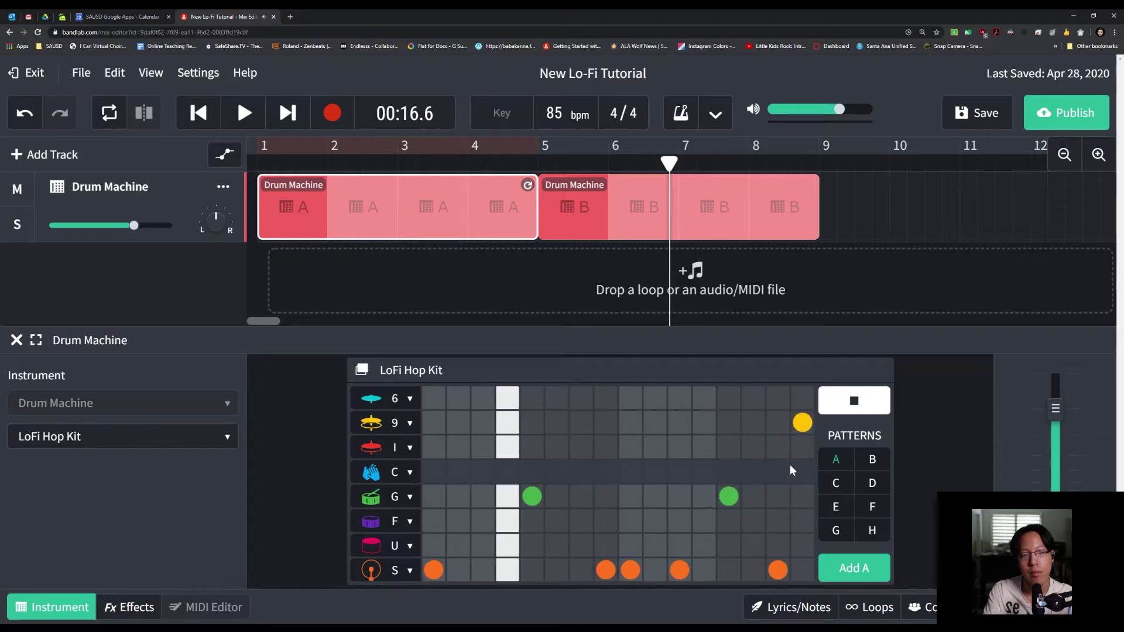
{"action": "left_click", "coordinate": [802, 421]}
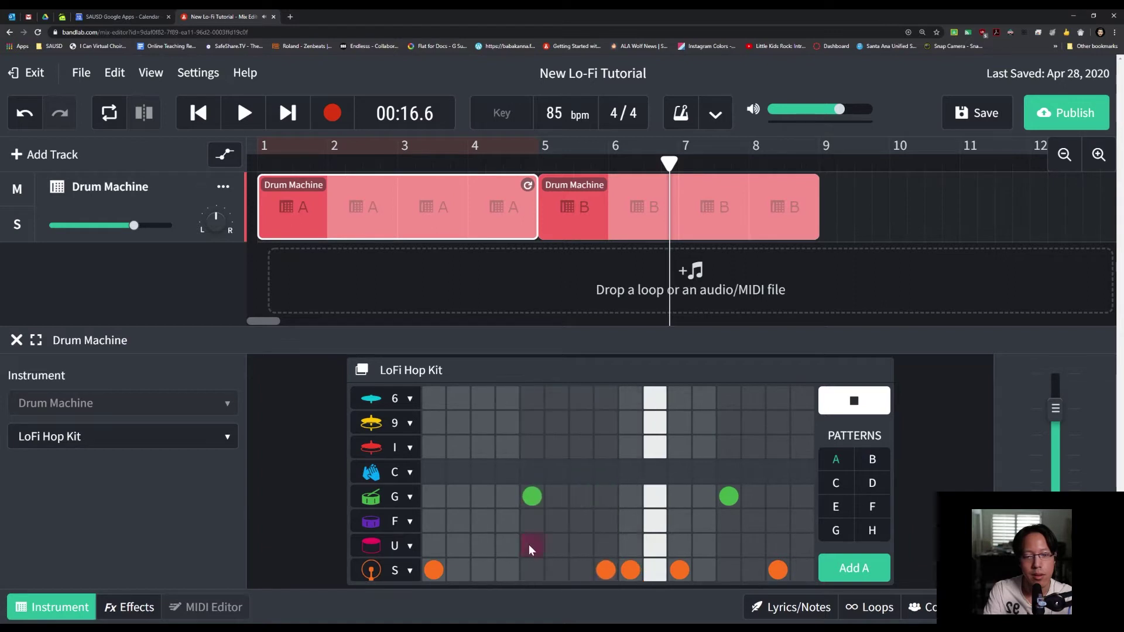
Add a snare hit on step 16 of pattern A and close the drum machine editor
{"action": "left_click", "coordinate": [797, 497]}
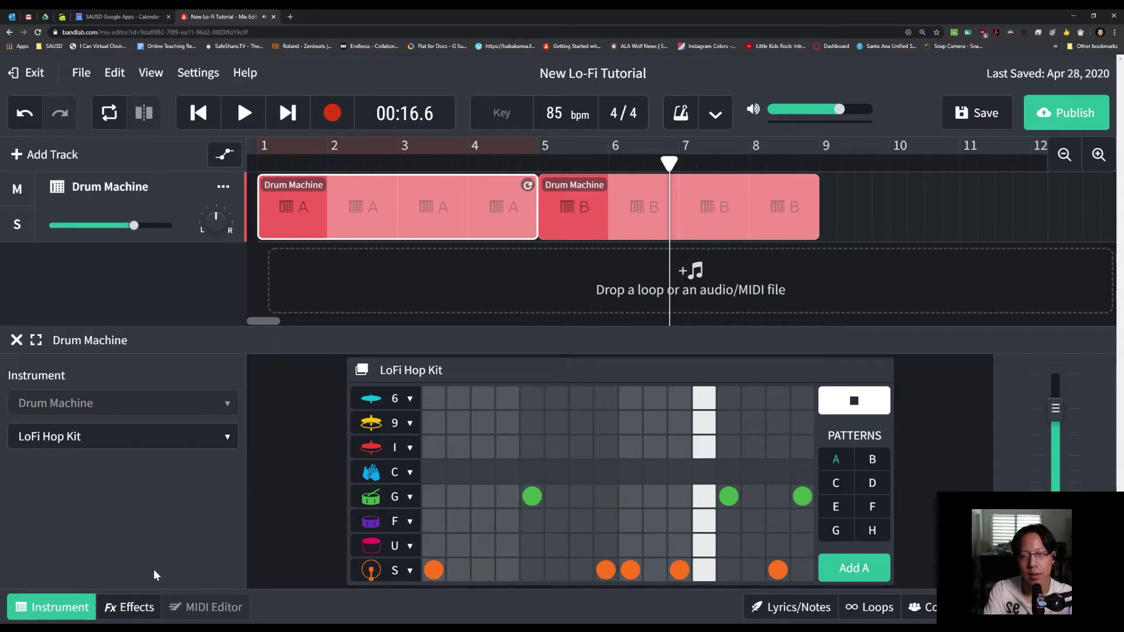
{"action": "left_click", "coordinate": [53, 607]}
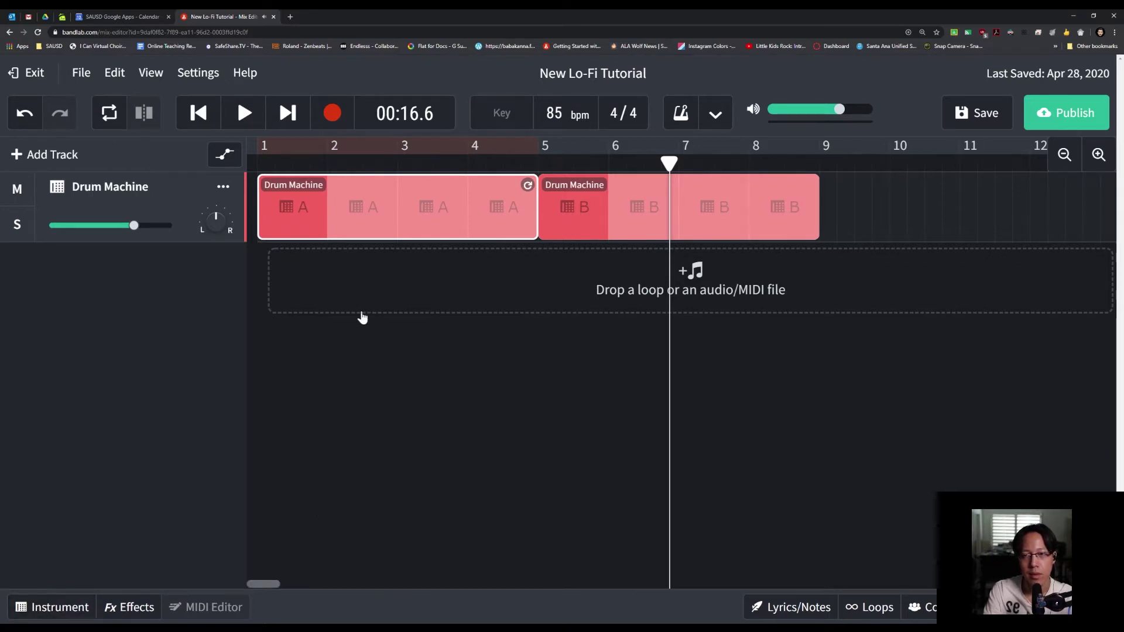
Return the playhead to the start of the song and listen to the edited pattern A region
{"action": "key", "text": "space"}
{"action": "key", "text": "space"}
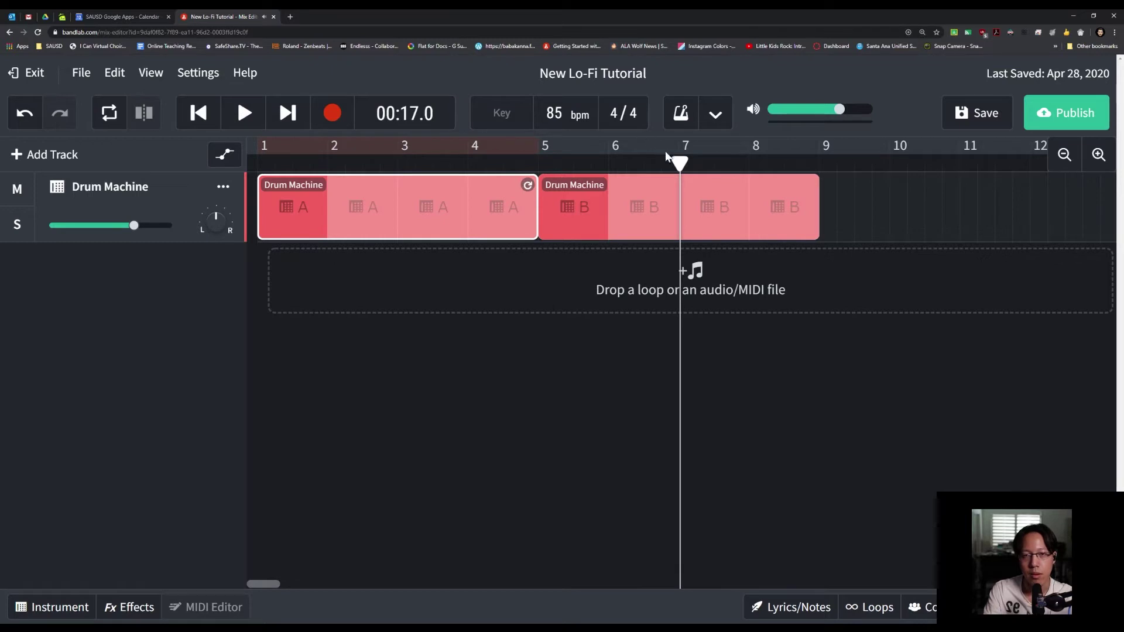
{"action": "left_click_drag", "start_coordinate": [673, 159], "coordinate": [218, 187]}
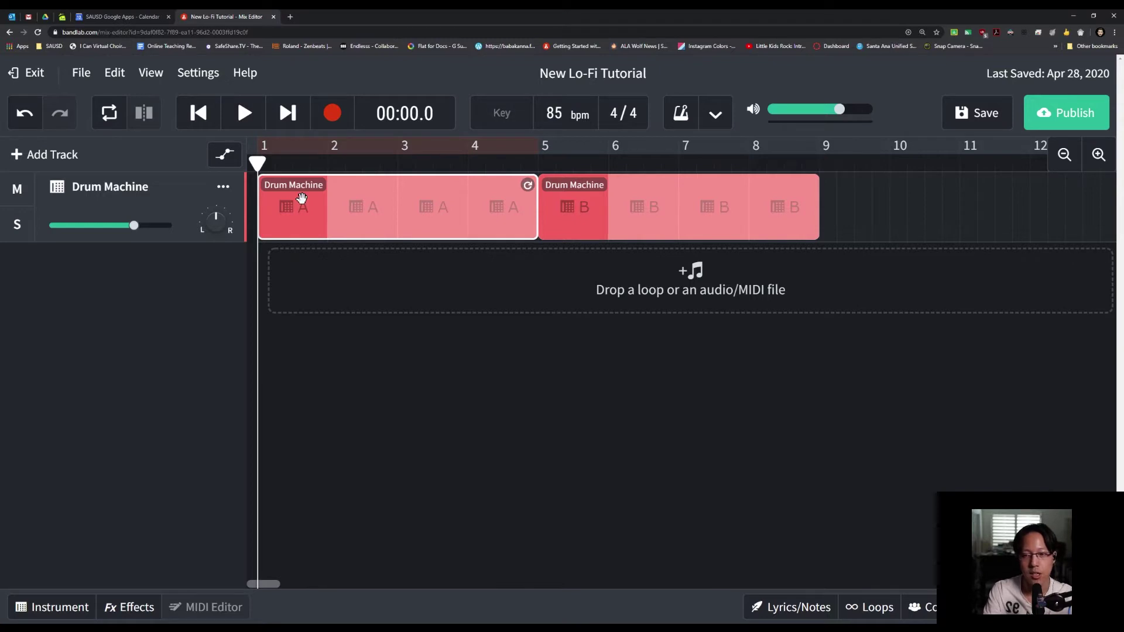
{"action": "left_click", "coordinate": [232, 118]}
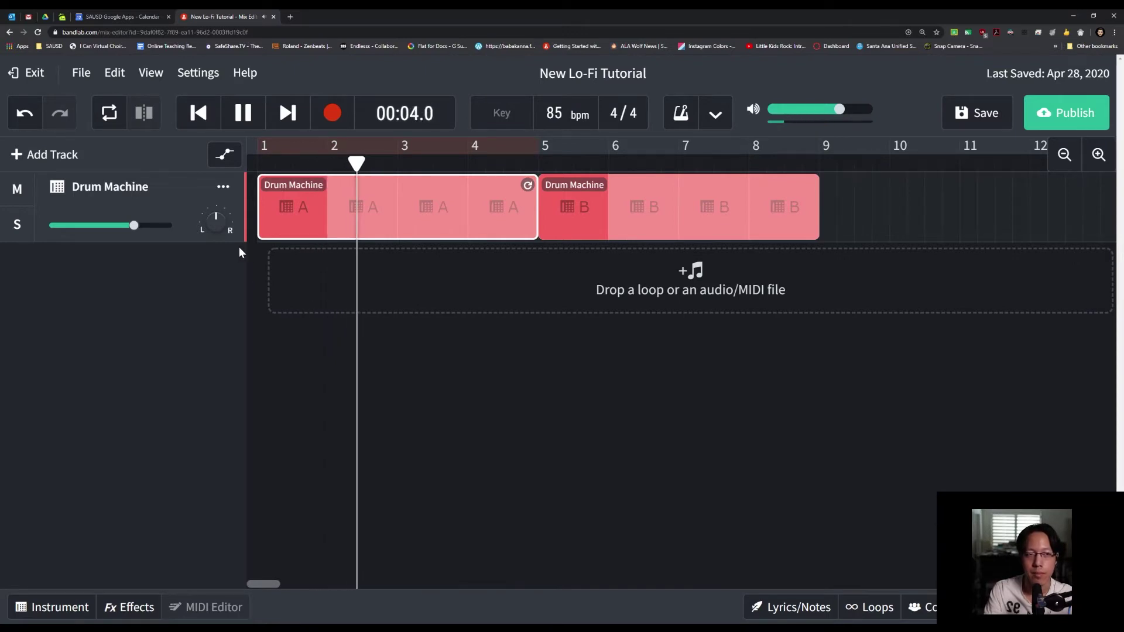
{"action": "left_click", "coordinate": [245, 117]}
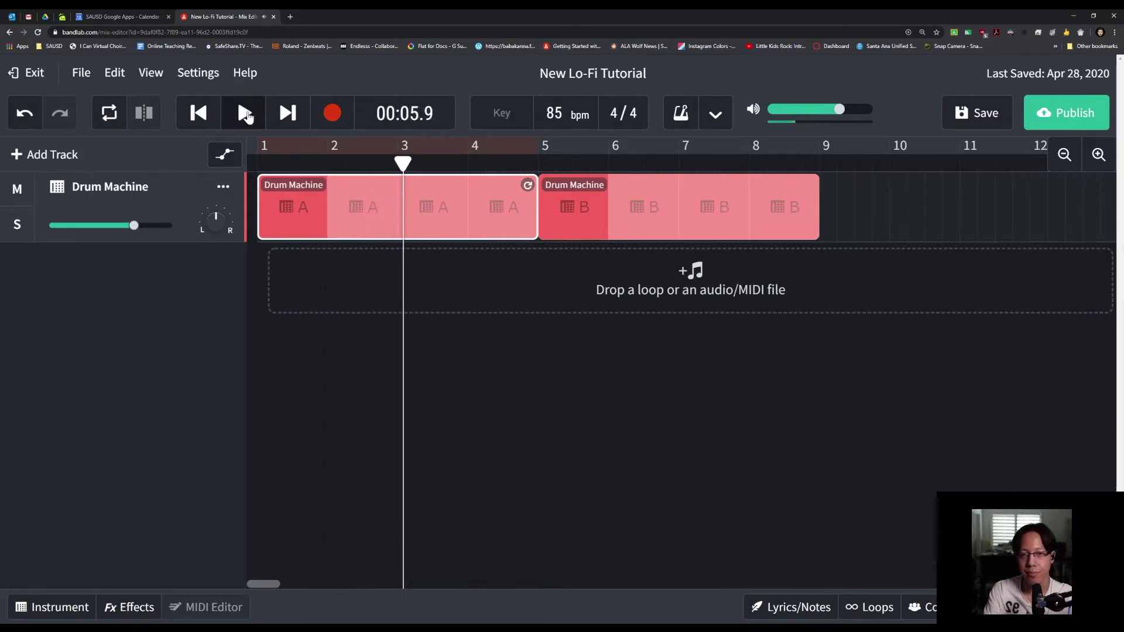
Open the pattern B region in the drum machine and preview its beat
{"action": "left_click", "coordinate": [569, 216]}
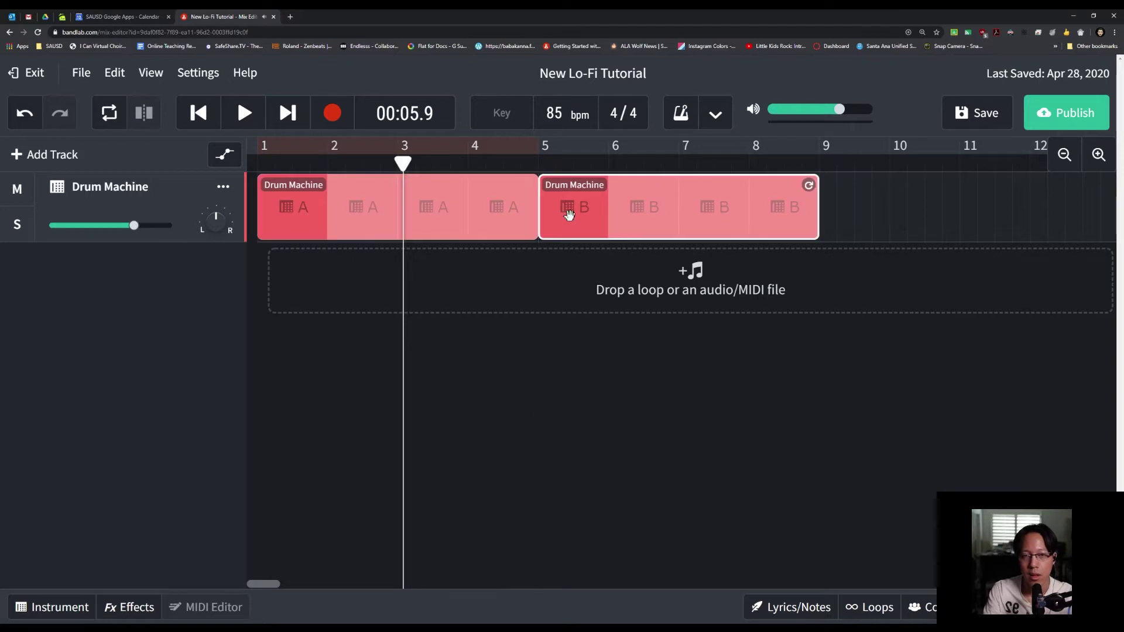
{"action": "left_click", "coordinate": [76, 607]}
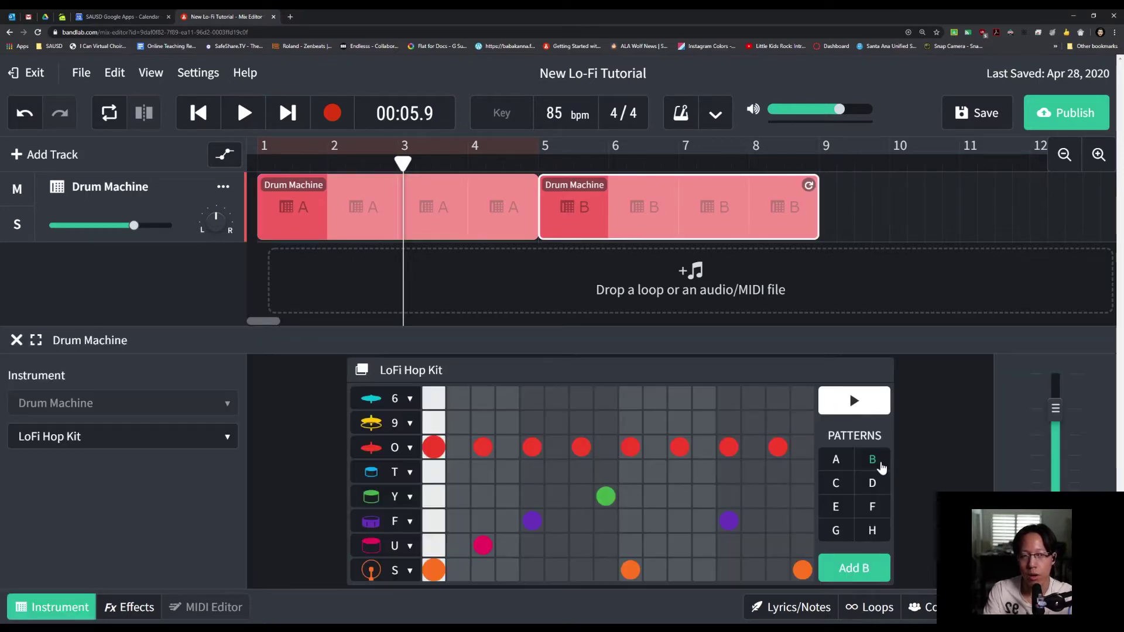
{"action": "left_click", "coordinate": [852, 402]}
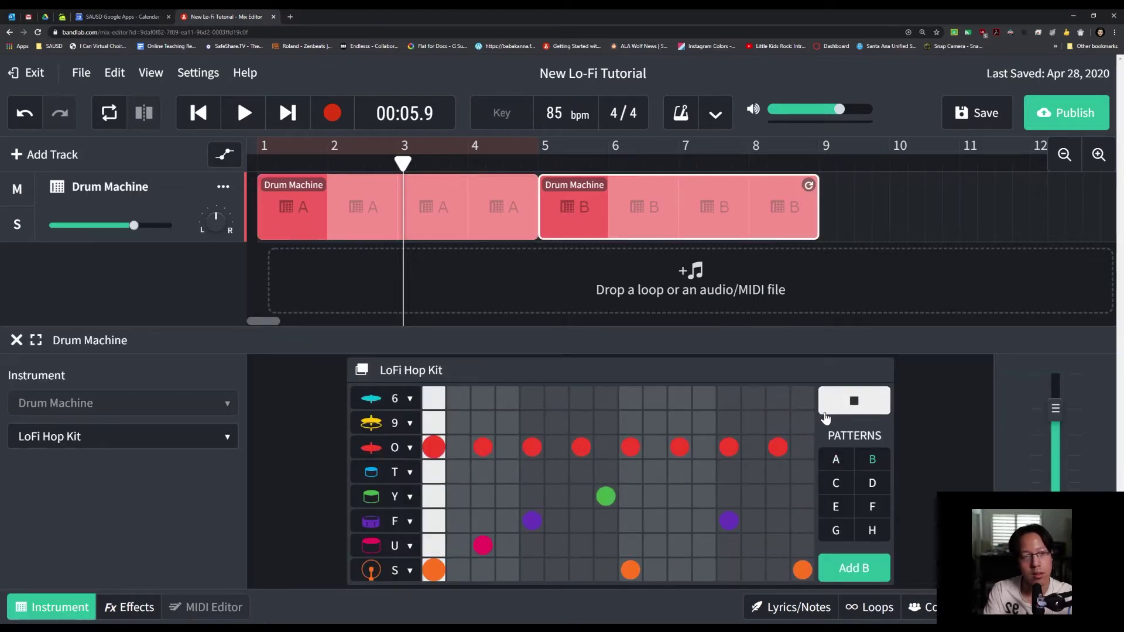
{"action": "left_click", "coordinate": [852, 404]}
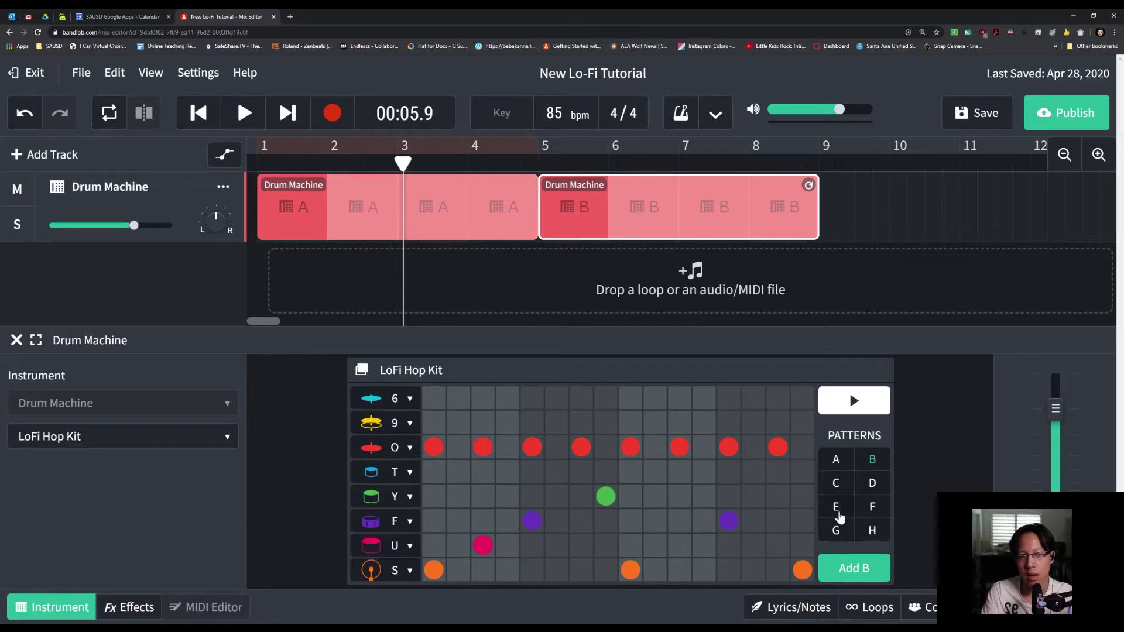
Switch the drum machine to pattern C, preview it, and close the drum machine editor
{"action": "left_click", "coordinate": [839, 513]}
{"action": "left_click", "coordinate": [843, 481]}
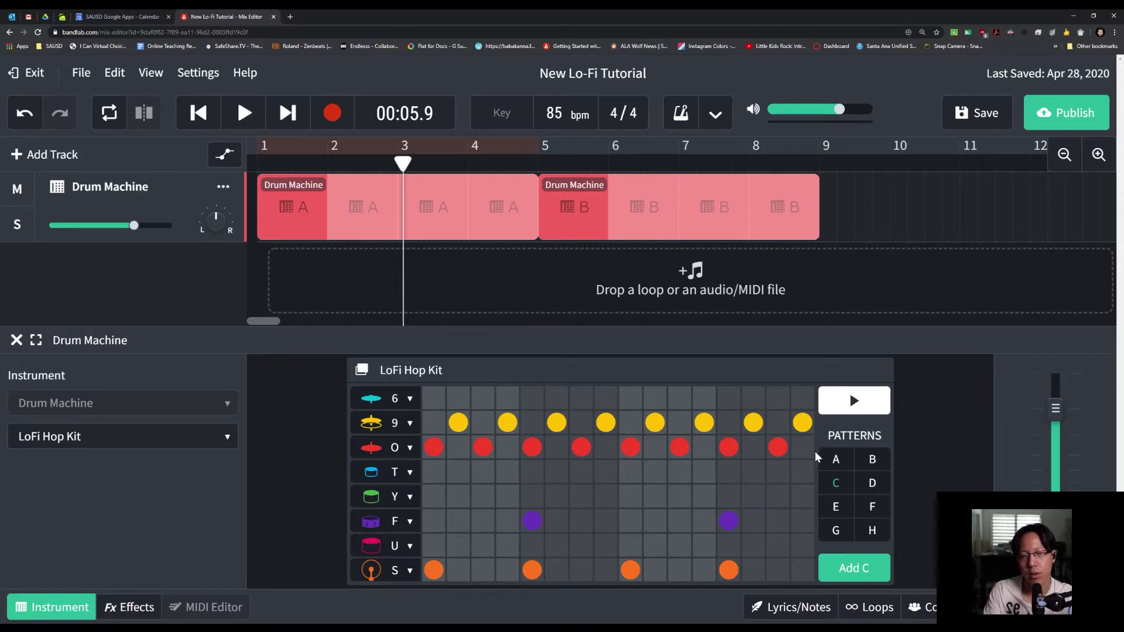
{"action": "left_click", "coordinate": [860, 406]}
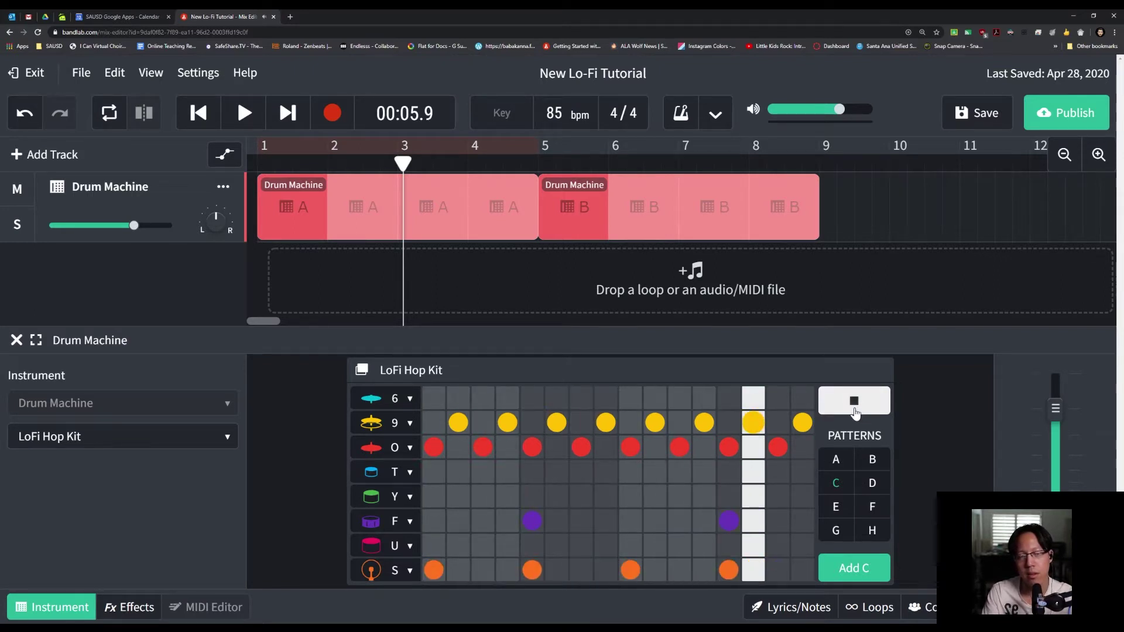
{"action": "left_click", "coordinate": [854, 410]}
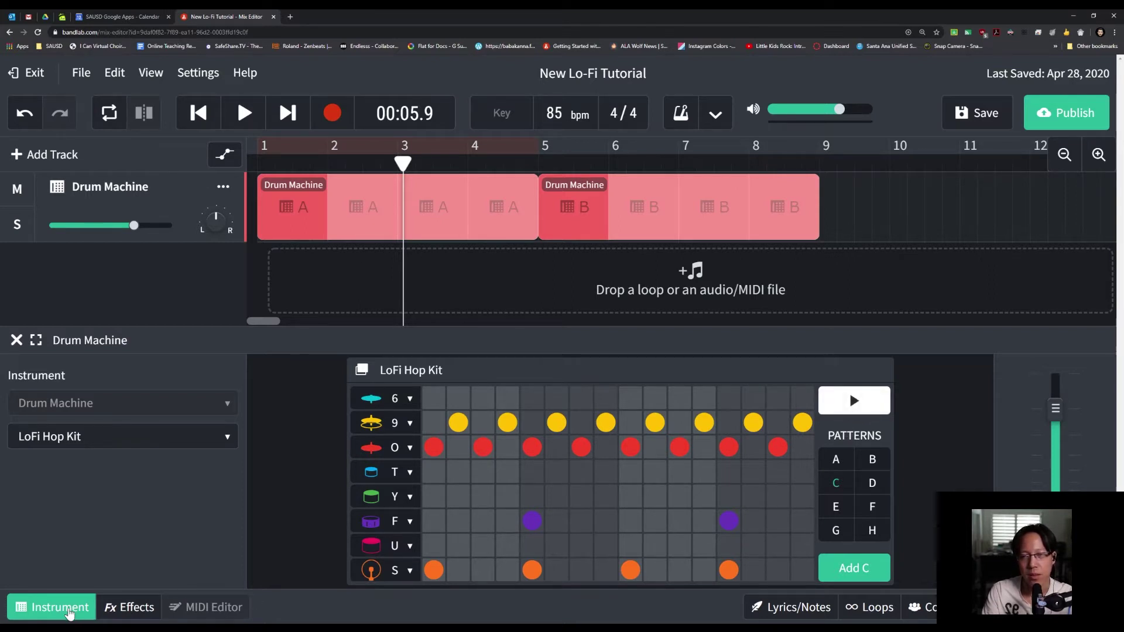
{"action": "left_click", "coordinate": [69, 613]}
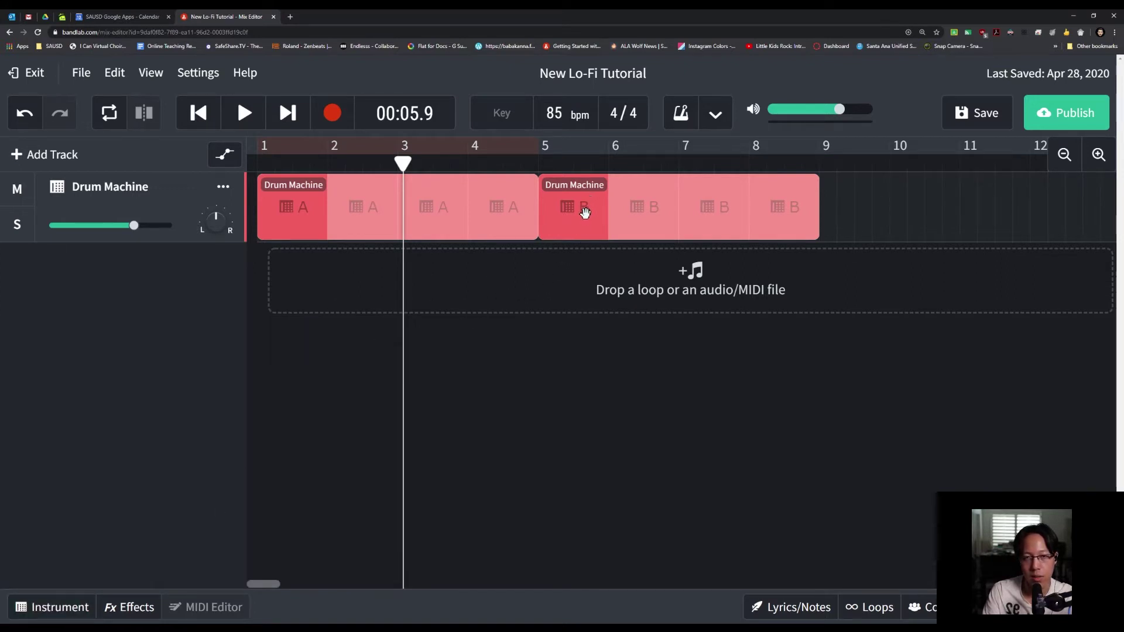
Delete the pattern B region from the drum machine track
{"action": "left_click_drag", "start_coordinate": [584, 212], "coordinate": [577, 214]}
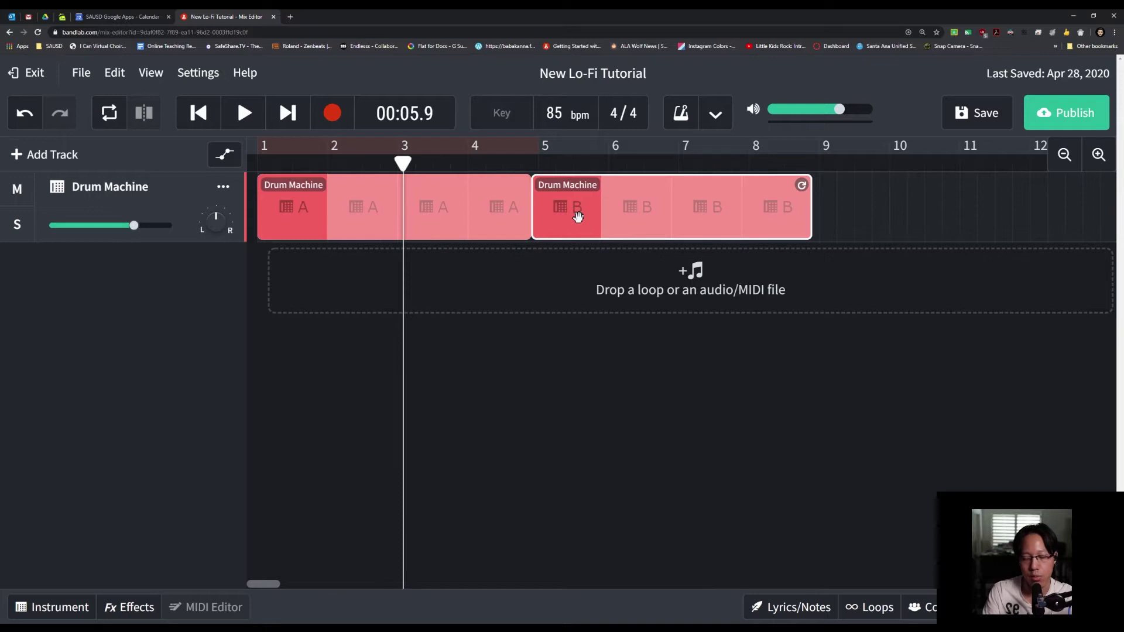
{"action": "key", "text": "ctrl+z"}
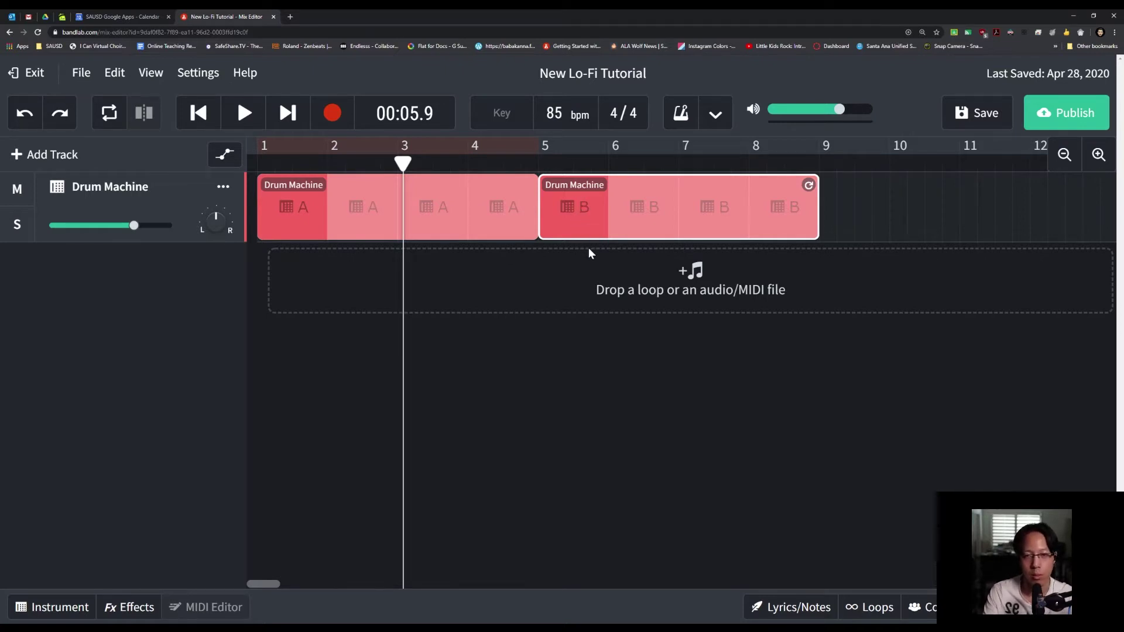
{"action": "right_click", "coordinate": [567, 206]}
{"action": "left_click", "coordinate": [553, 205]}
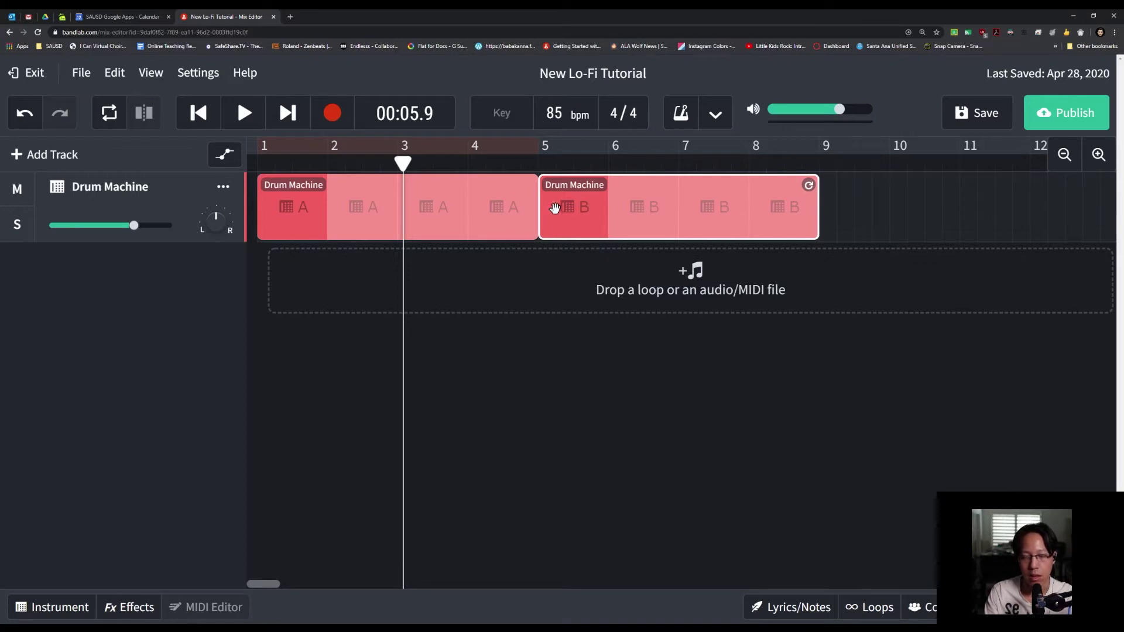
{"action": "left_click", "coordinate": [419, 227]}
{"action": "left_click", "coordinate": [572, 212]}
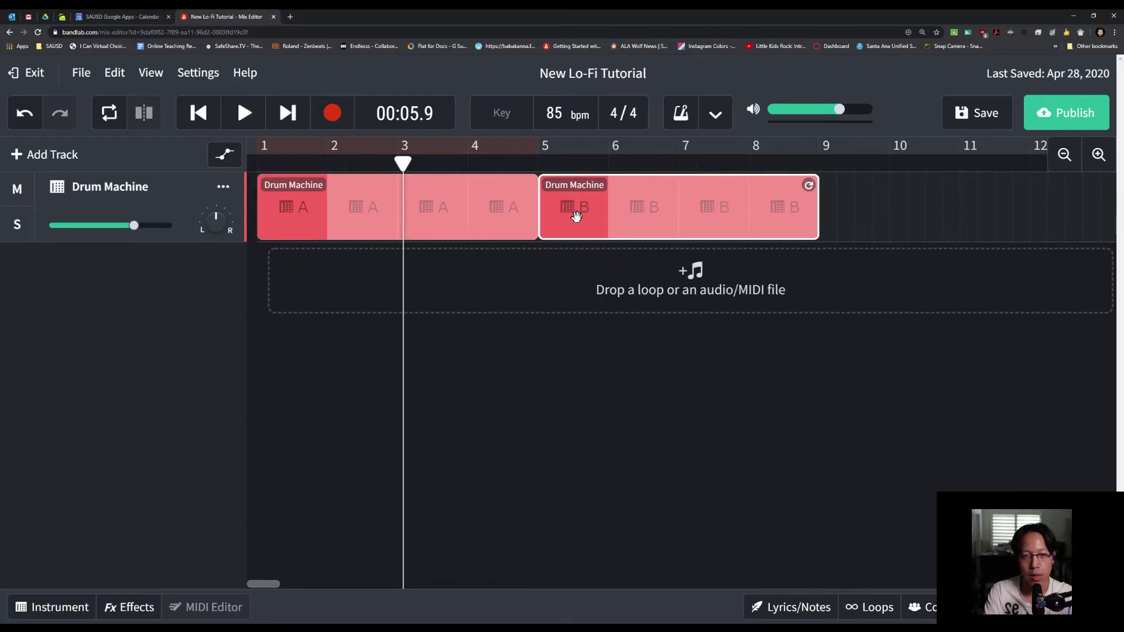
{"action": "right_click", "coordinate": [577, 219]}
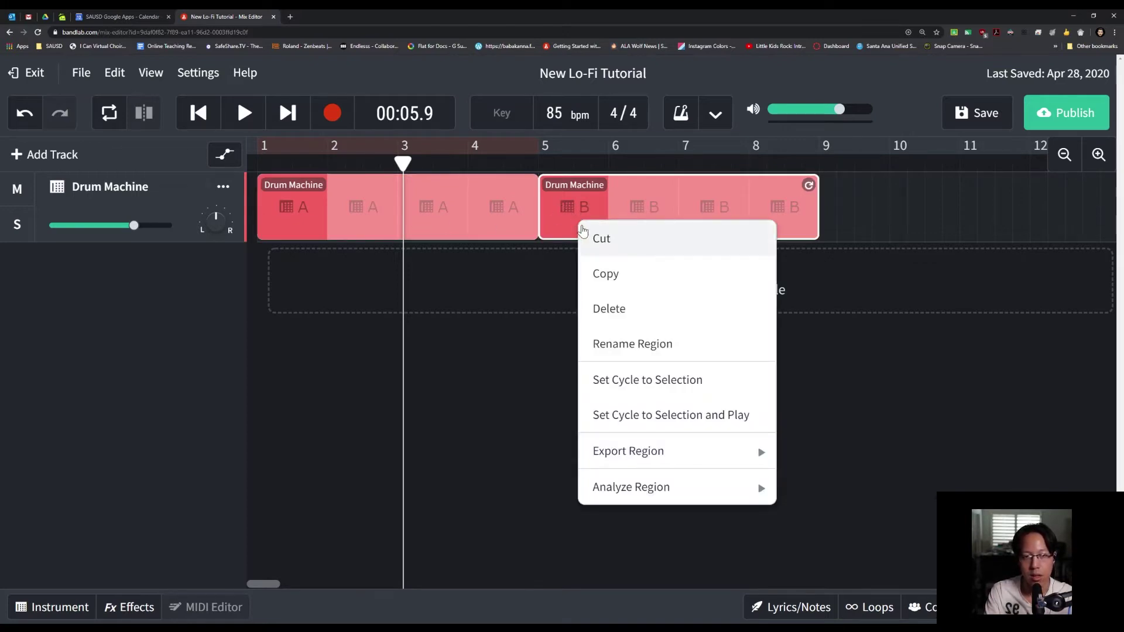
{"action": "left_click", "coordinate": [639, 313]}
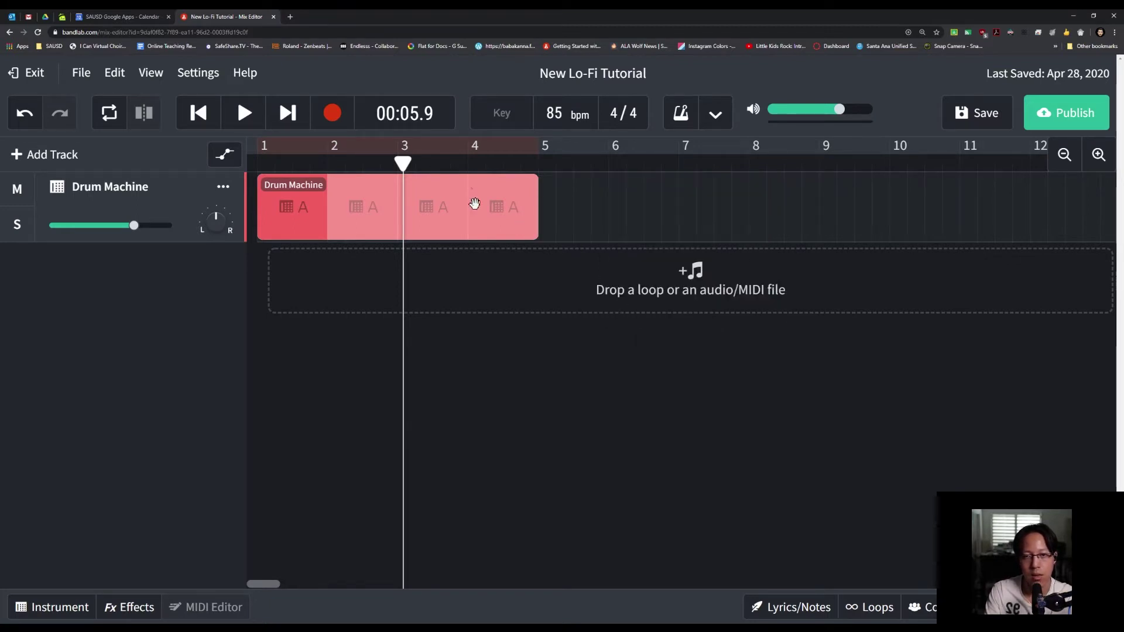
Shorten the drum machine region by one beat at its end and align its start with bar 1
{"action": "left_click_drag", "start_coordinate": [537, 199], "coordinate": [507, 208]}
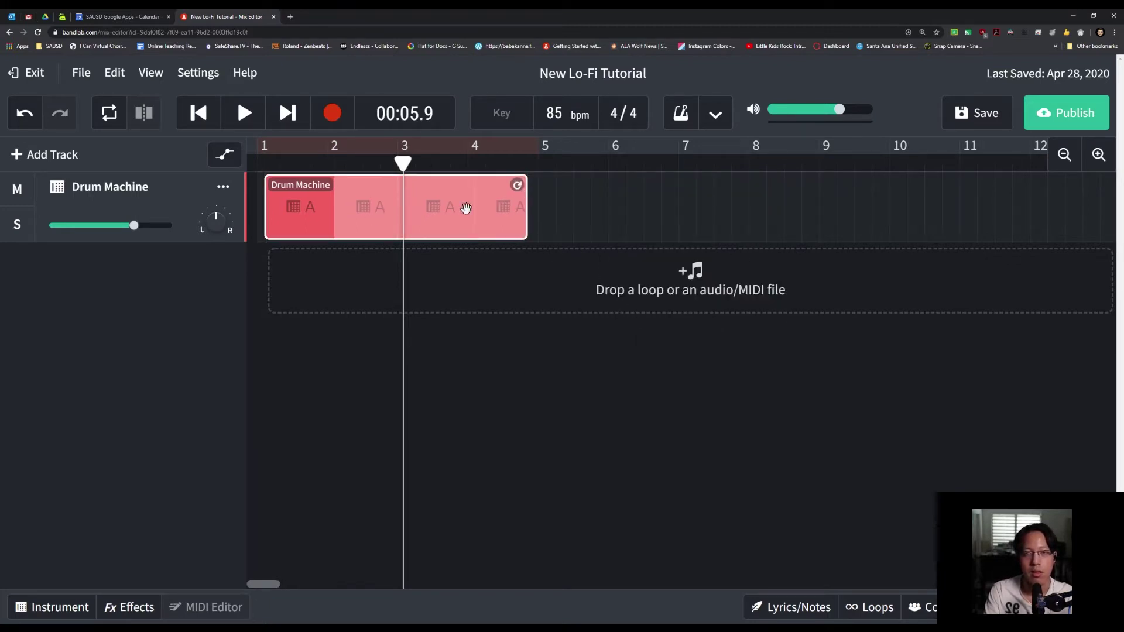
{"action": "left_click_drag", "start_coordinate": [383, 211], "coordinate": [378, 214]}
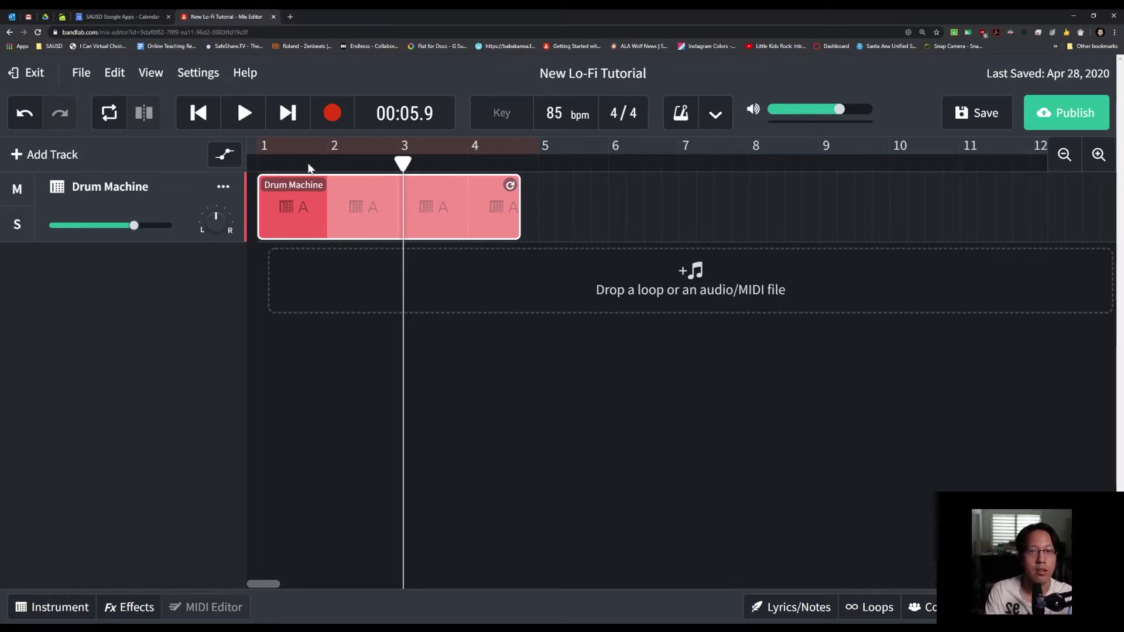
Play the trimmed drum region from the start of the song, pause it, and clear the selection
{"action": "left_click_drag", "start_coordinate": [402, 164], "coordinate": [258, 165]}
{"action": "key", "text": "space"}
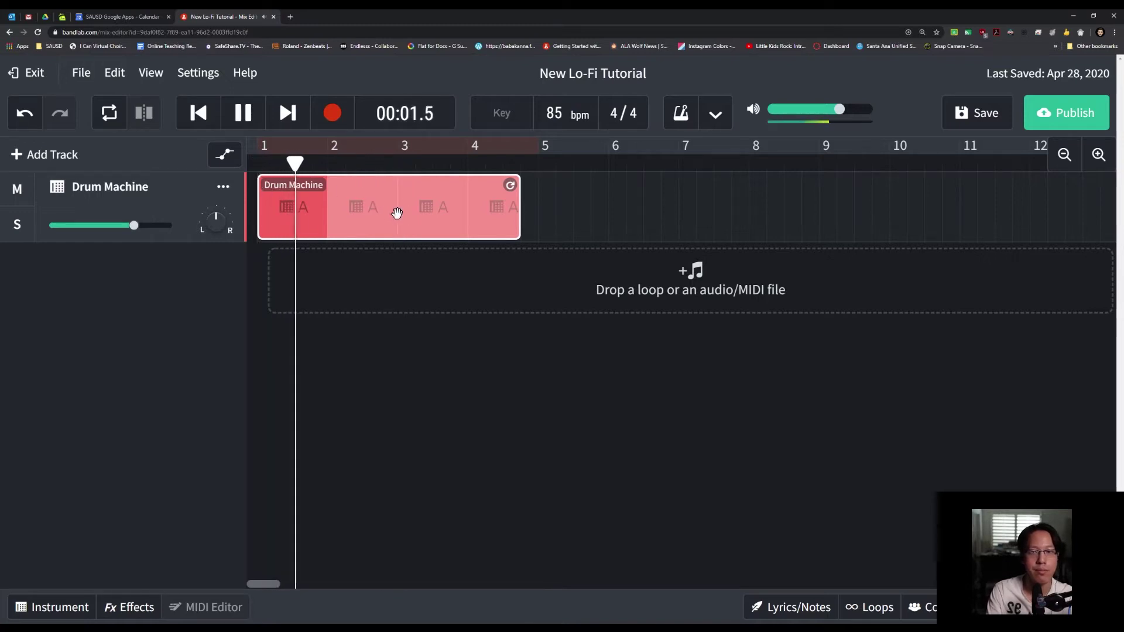
{"action": "key", "text": "space"}
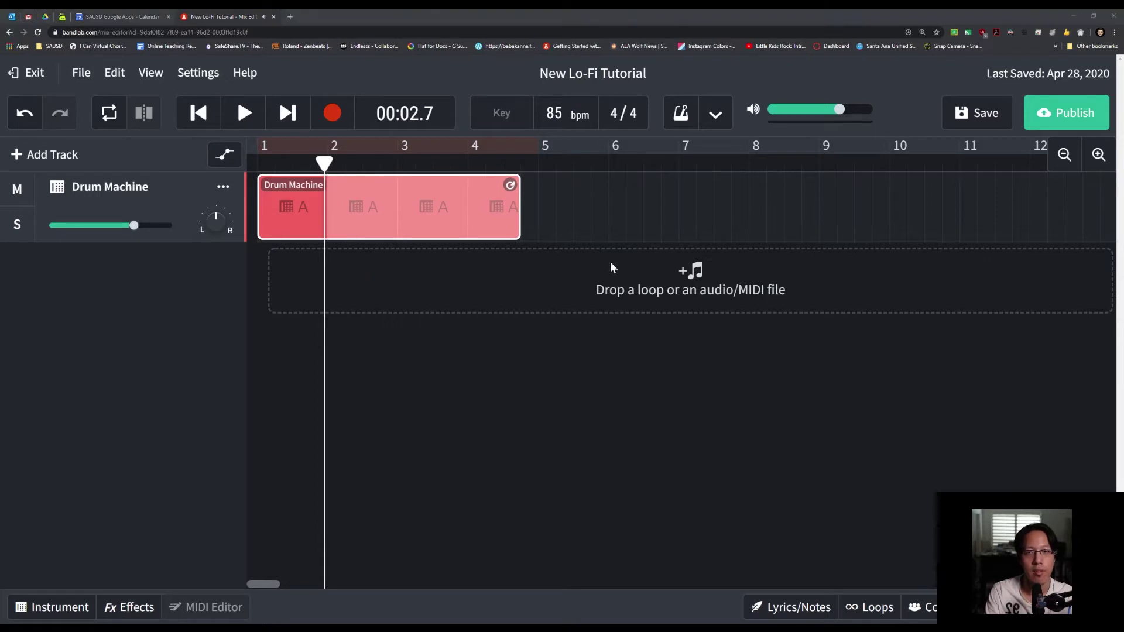
{"action": "left_click", "coordinate": [667, 359]}
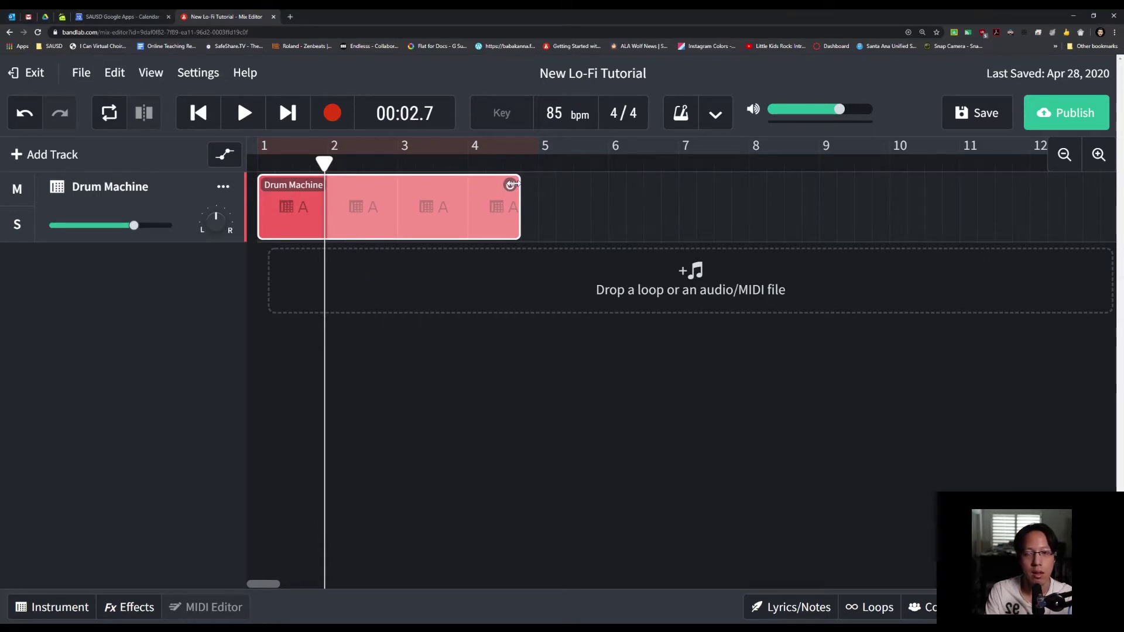
Change the looped drum region's length to two bars, to four bars, and finally to three bars
{"action": "left_click_drag", "start_coordinate": [512, 184], "coordinate": [385, 186]}
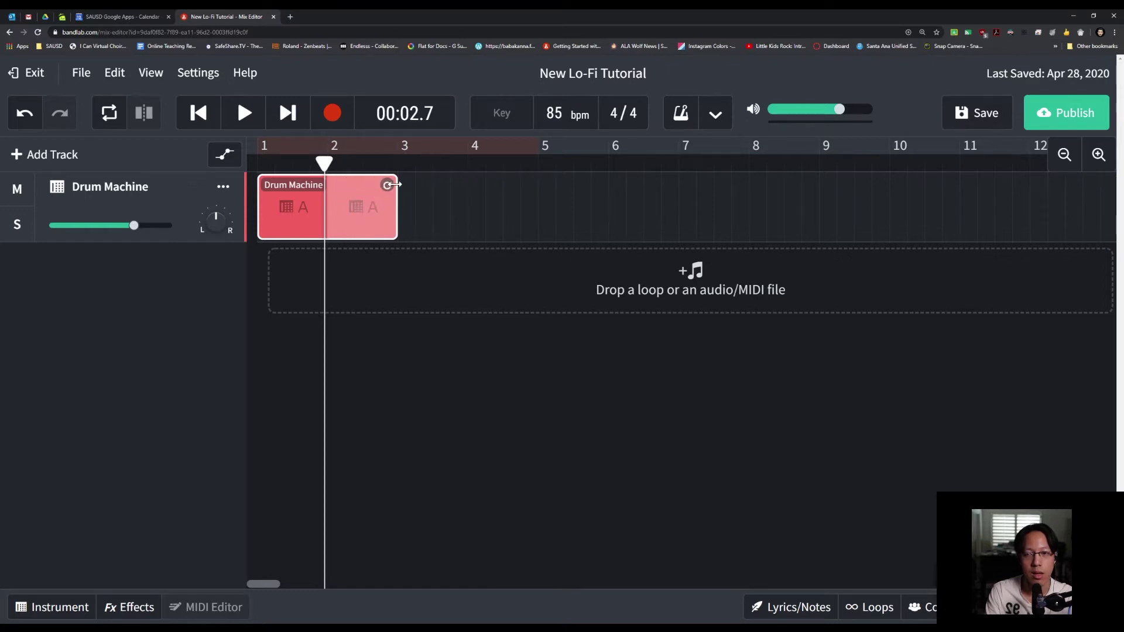
{"action": "left_click_drag", "start_coordinate": [389, 184], "coordinate": [530, 199]}
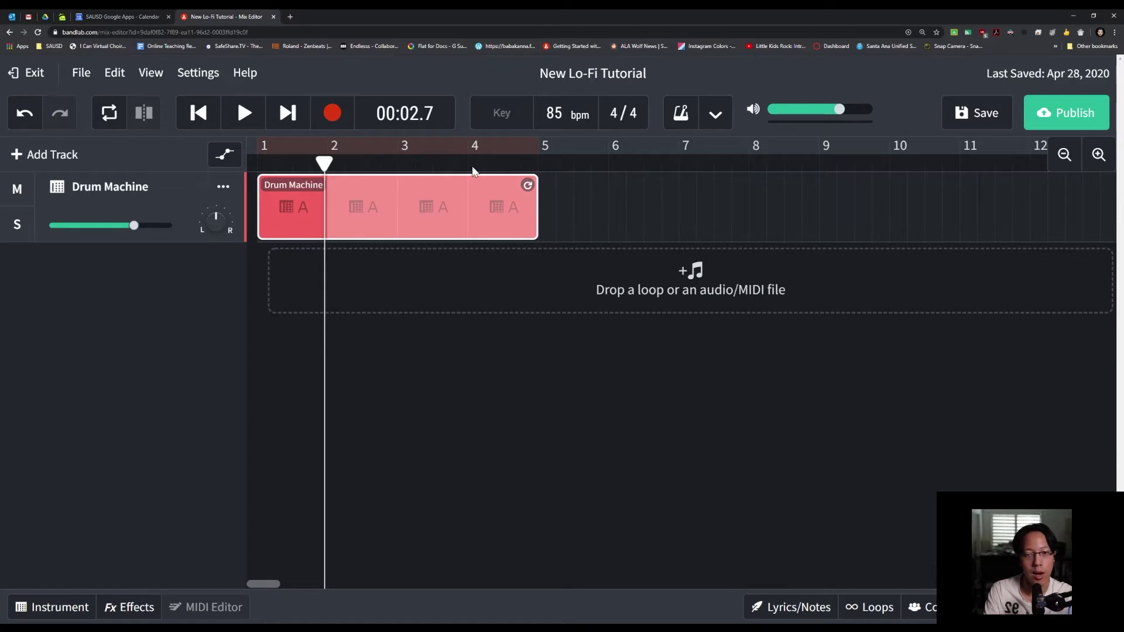
{"action": "left_click_drag", "start_coordinate": [534, 183], "coordinate": [462, 187]}
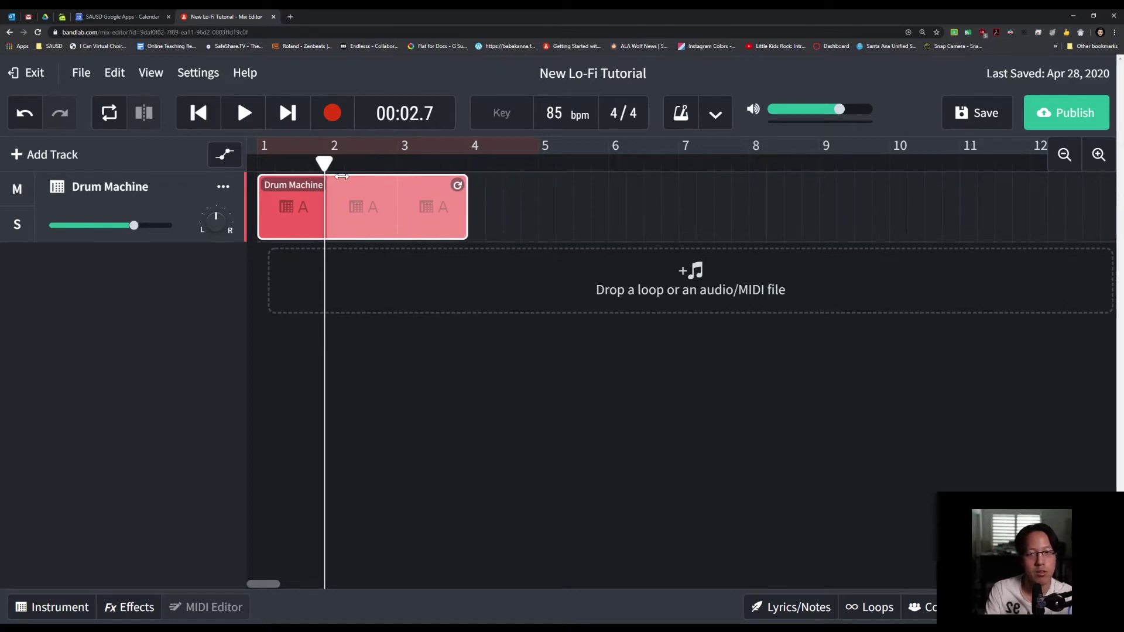
Play the three-bar drum region from the start of the song until past its end, and pause
{"action": "mouse_move", "coordinate": [325, 163]}
{"action": "left_mouse_down"}
{"action": "mouse_move", "coordinate": [414, 163]}
{"action": "mouse_move", "coordinate": [256, 163]}
{"action": "left_mouse_up"}
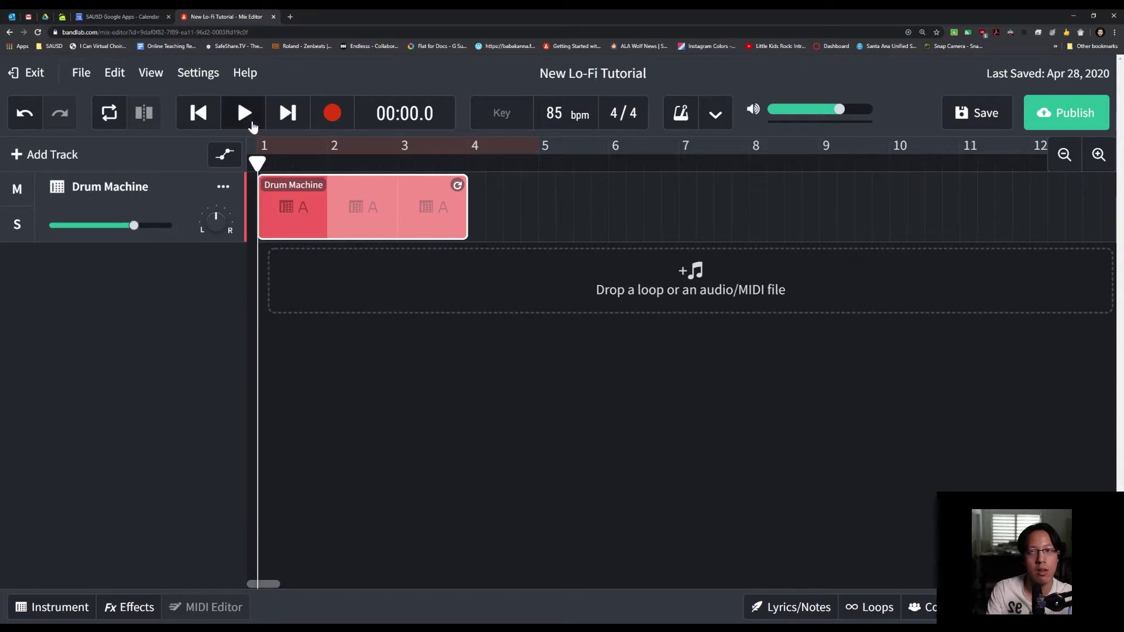
{"action": "left_click", "coordinate": [249, 120]}
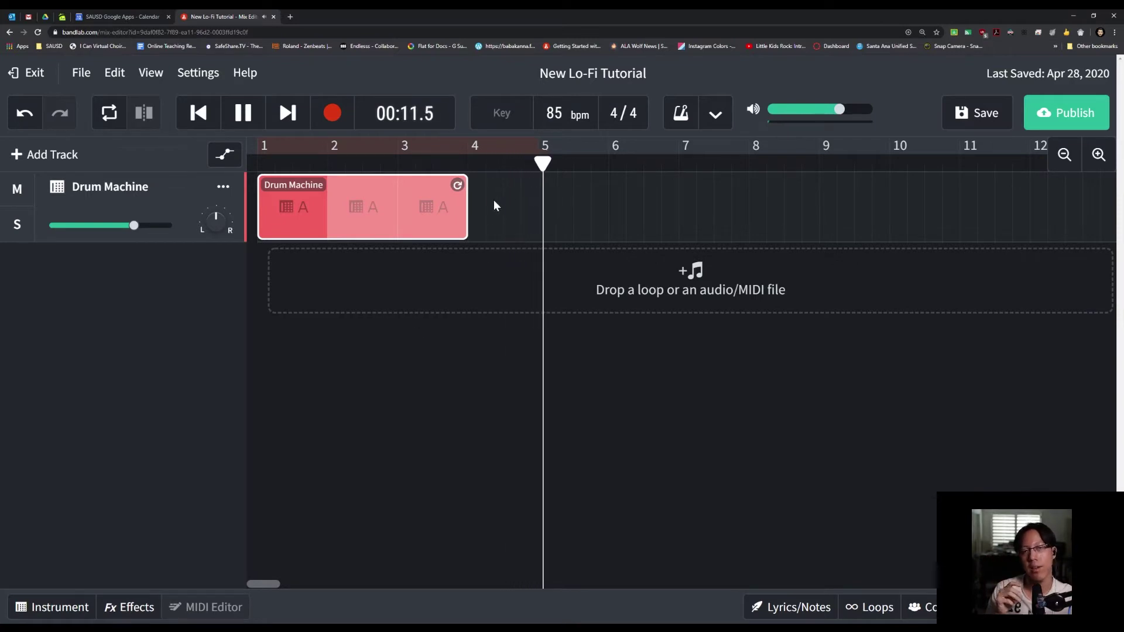
{"action": "key", "text": "space"}
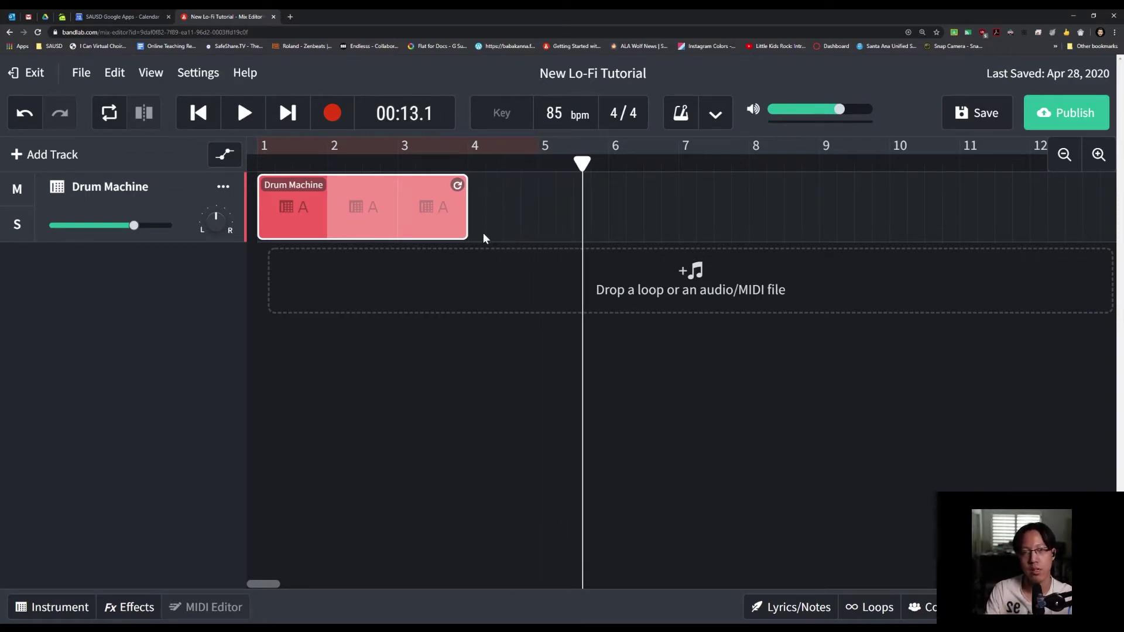
Return the playhead to the start and extend the looped drum region to four bars, ending at bar 5
{"action": "left_click_drag", "start_coordinate": [581, 161], "coordinate": [206, 186]}
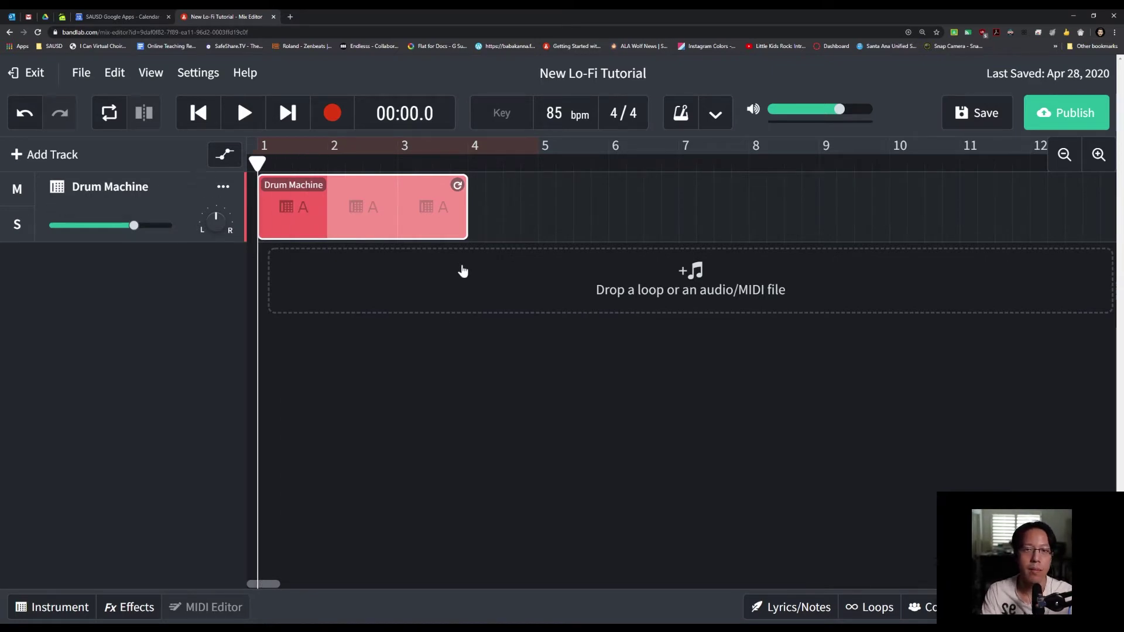
{"action": "left_click", "coordinate": [394, 468]}
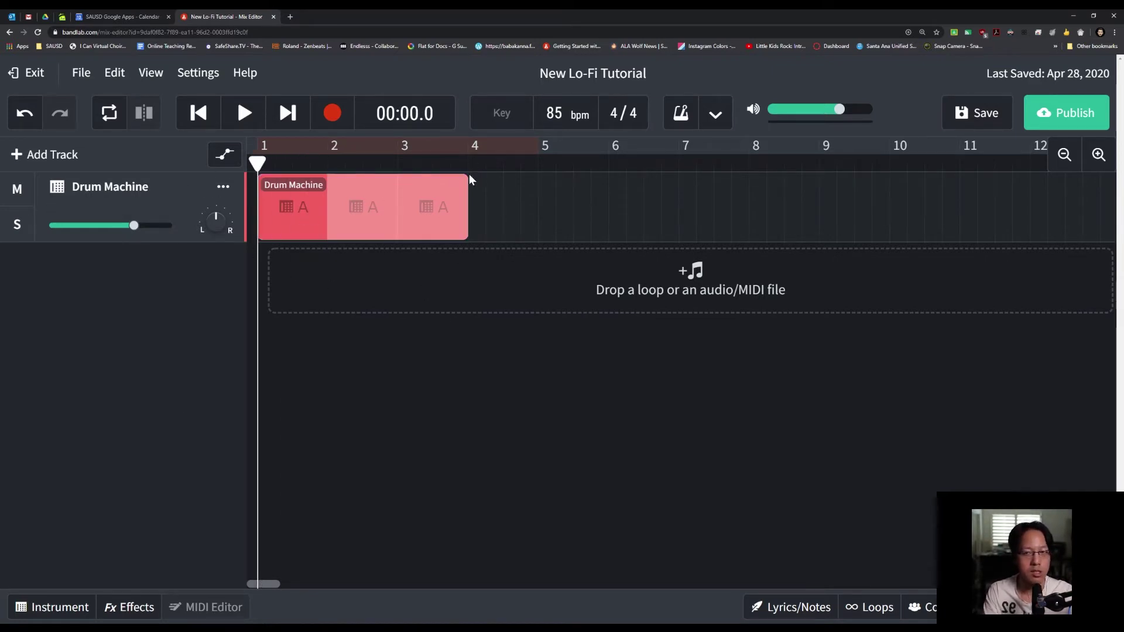
{"action": "left_click_drag", "start_coordinate": [467, 178], "coordinate": [530, 182]}
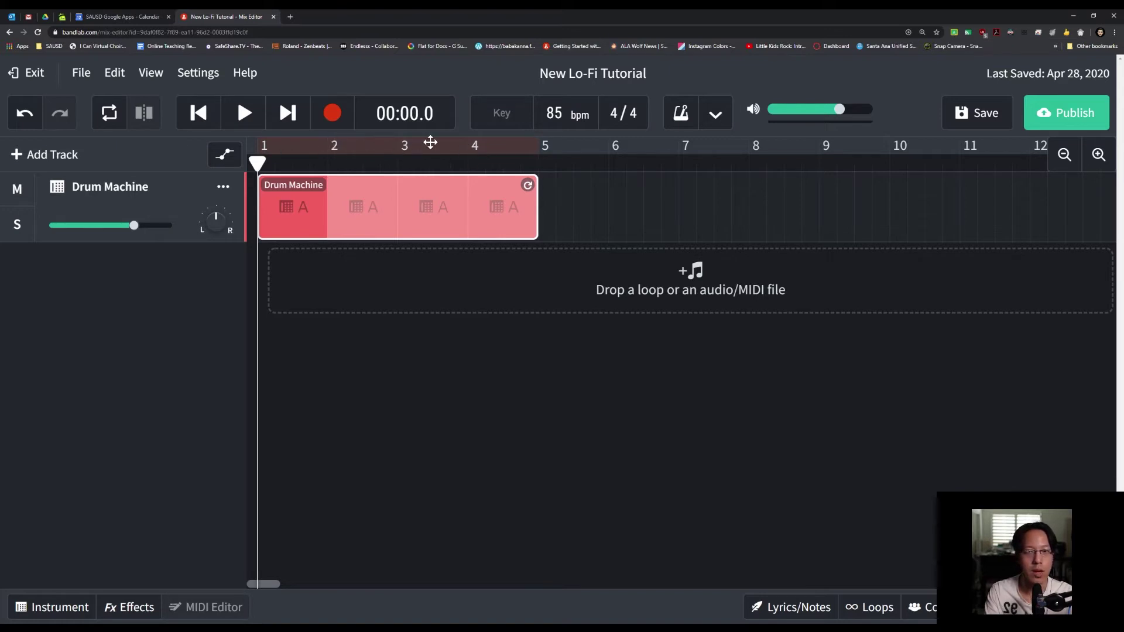
Turn on cycle playback, play the beat, and narrow the cycle range to run from bar 3 to bar 5
{"action": "left_click", "coordinate": [448, 144]}
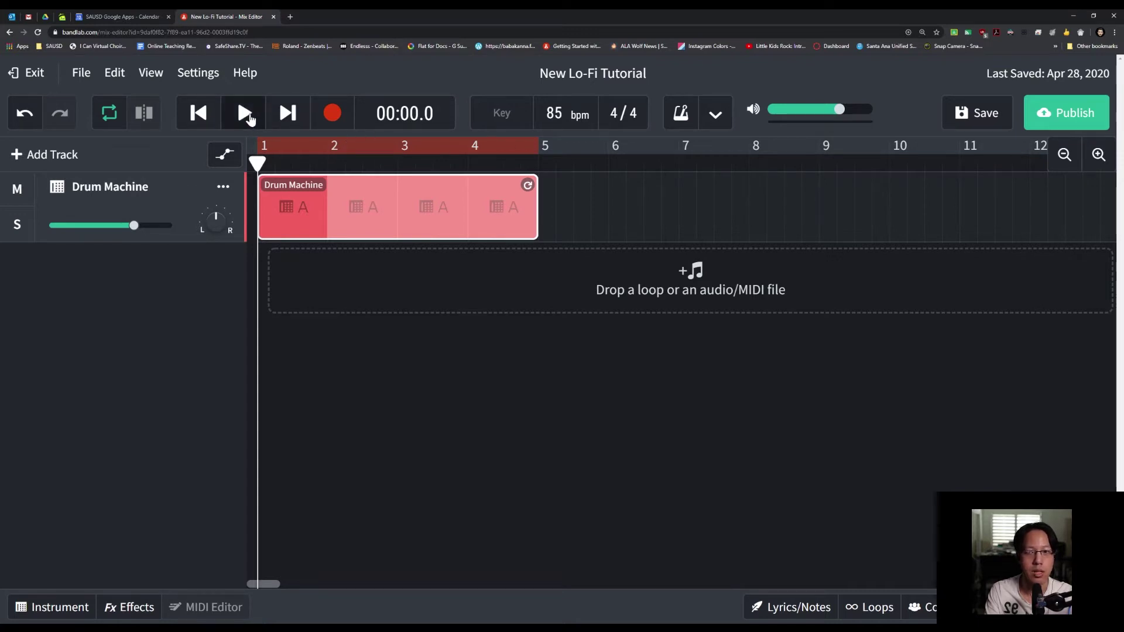
{"action": "left_click", "coordinate": [245, 115]}
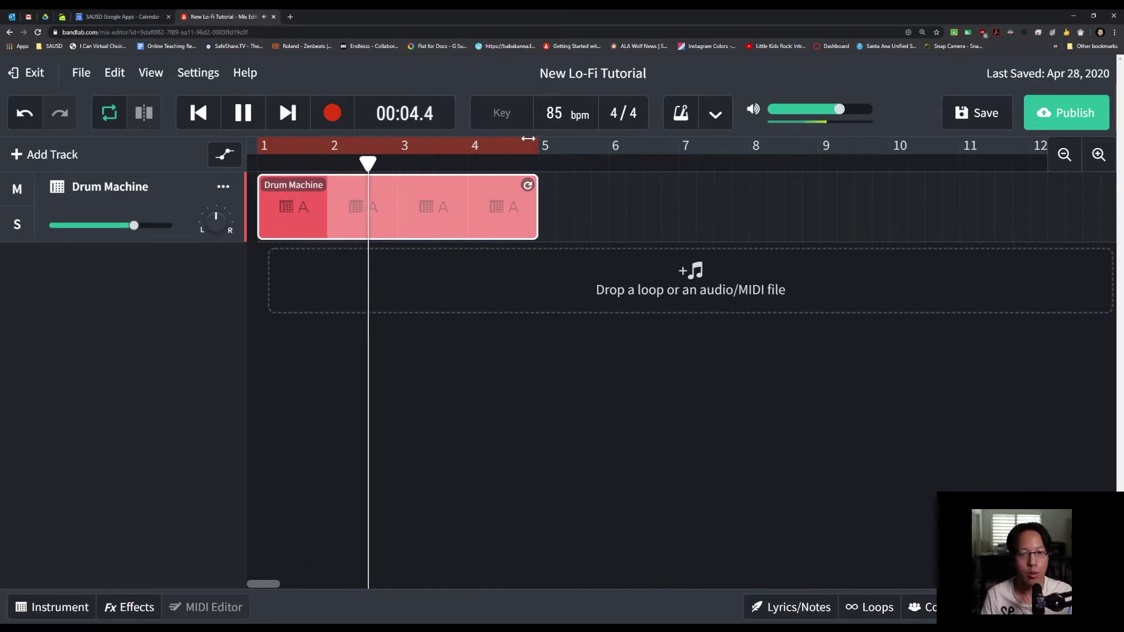
{"action": "left_click_drag", "start_coordinate": [528, 139], "coordinate": [503, 149]}
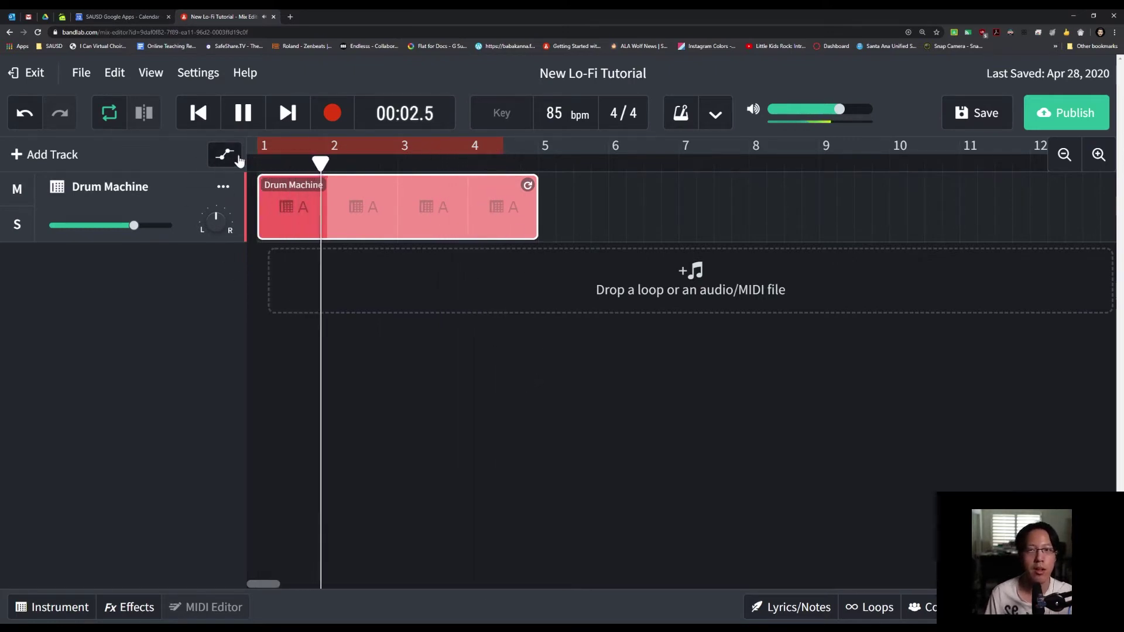
{"action": "left_click_drag", "start_coordinate": [256, 146], "coordinate": [397, 147]}
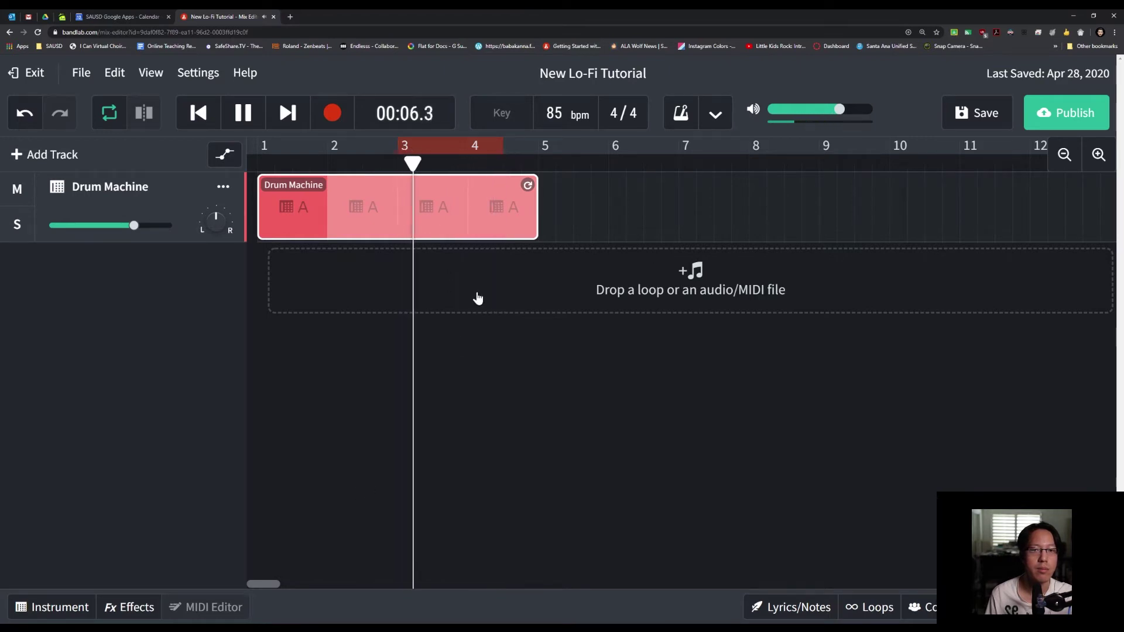
{"action": "left_click_drag", "start_coordinate": [502, 145], "coordinate": [538, 145]}
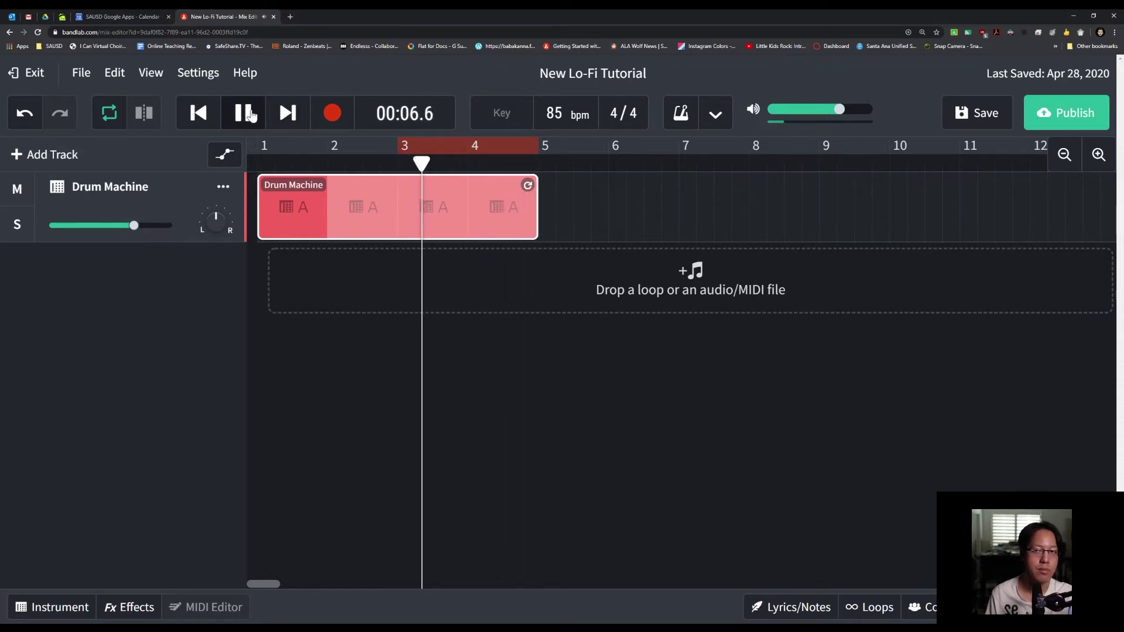
Pause playback, extend the cycle range back to bar 1, and turn cycle playback off
{"action": "left_click", "coordinate": [250, 115]}
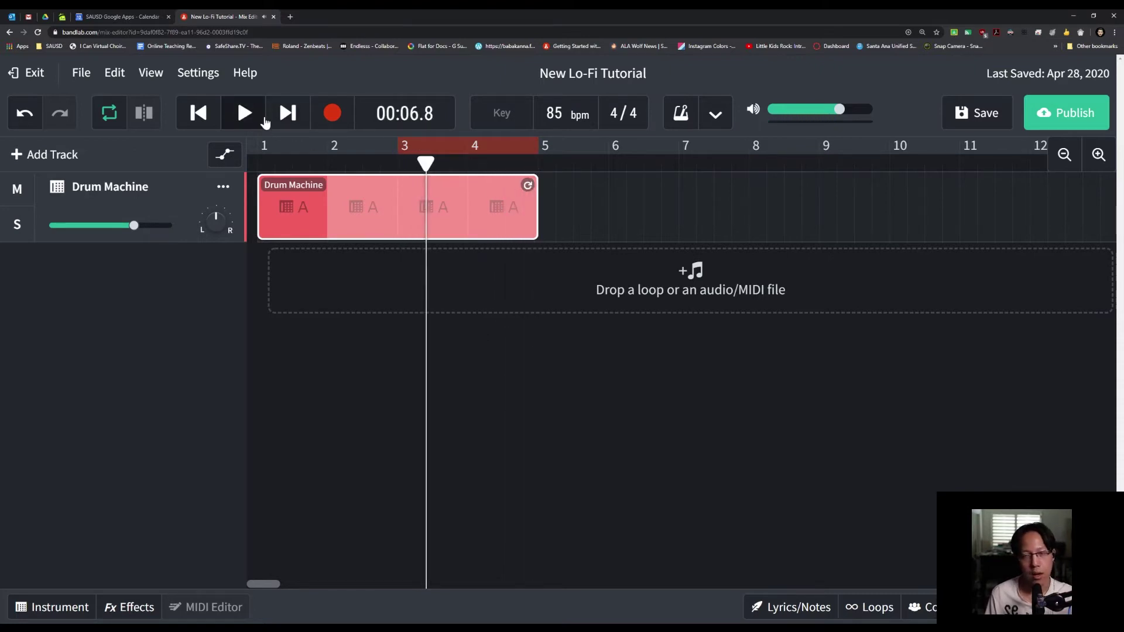
{"action": "left_click_drag", "start_coordinate": [397, 141], "coordinate": [280, 156]}
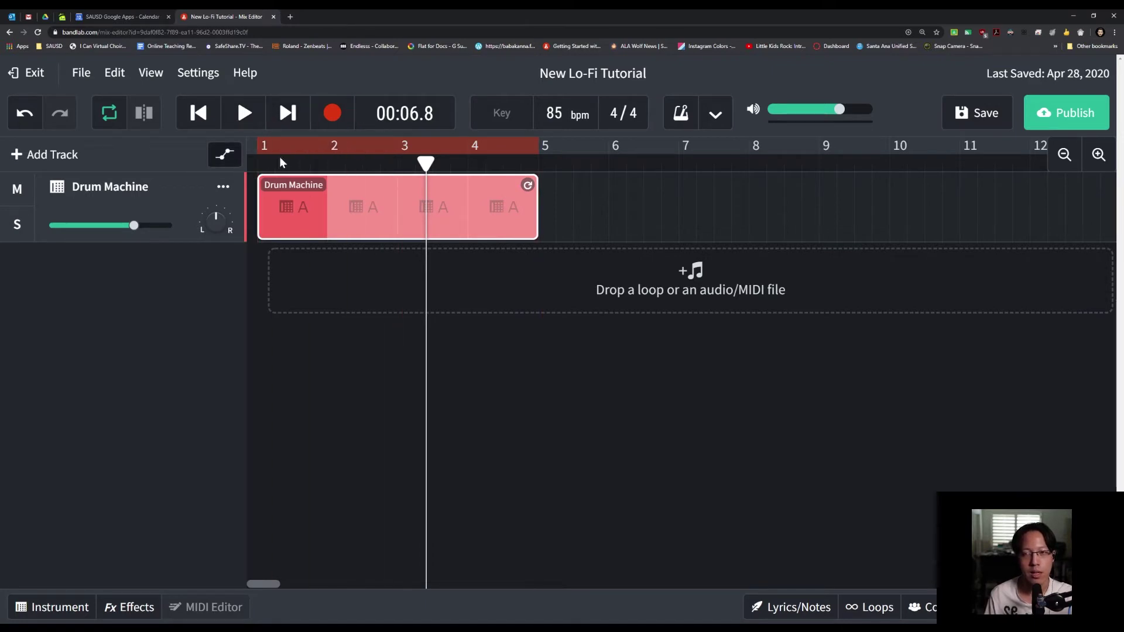
{"action": "left_click", "coordinate": [464, 146]}
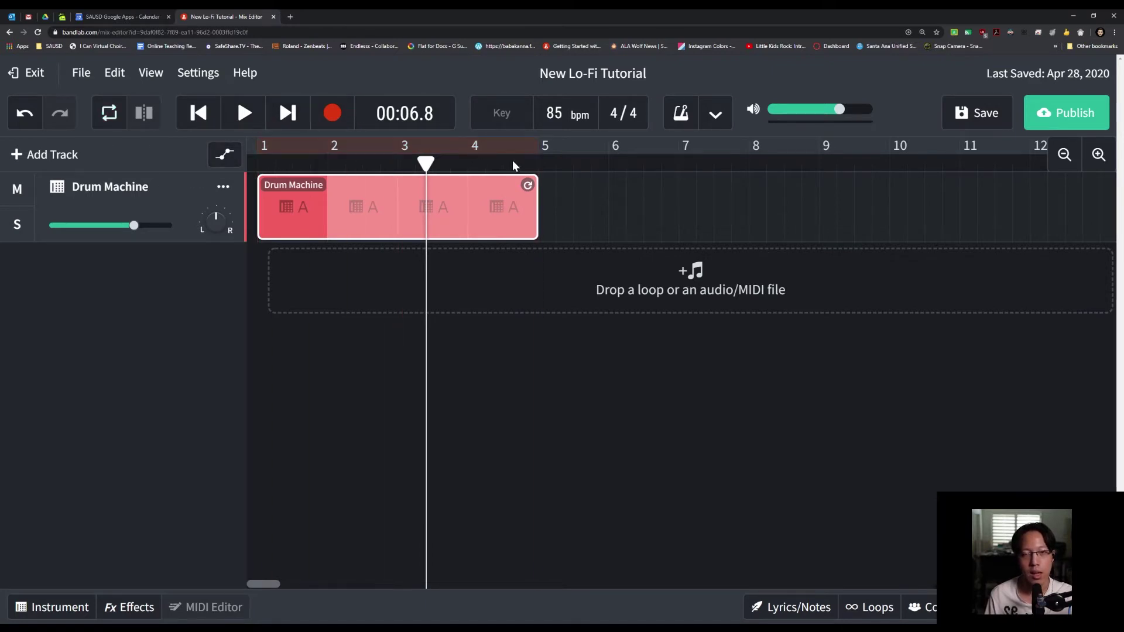
Move the playhead past the end of the drum region to about 00:14.8
{"action": "left_click_drag", "start_coordinate": [422, 165], "coordinate": [655, 179]}
{"action": "left_click", "coordinate": [626, 180]}
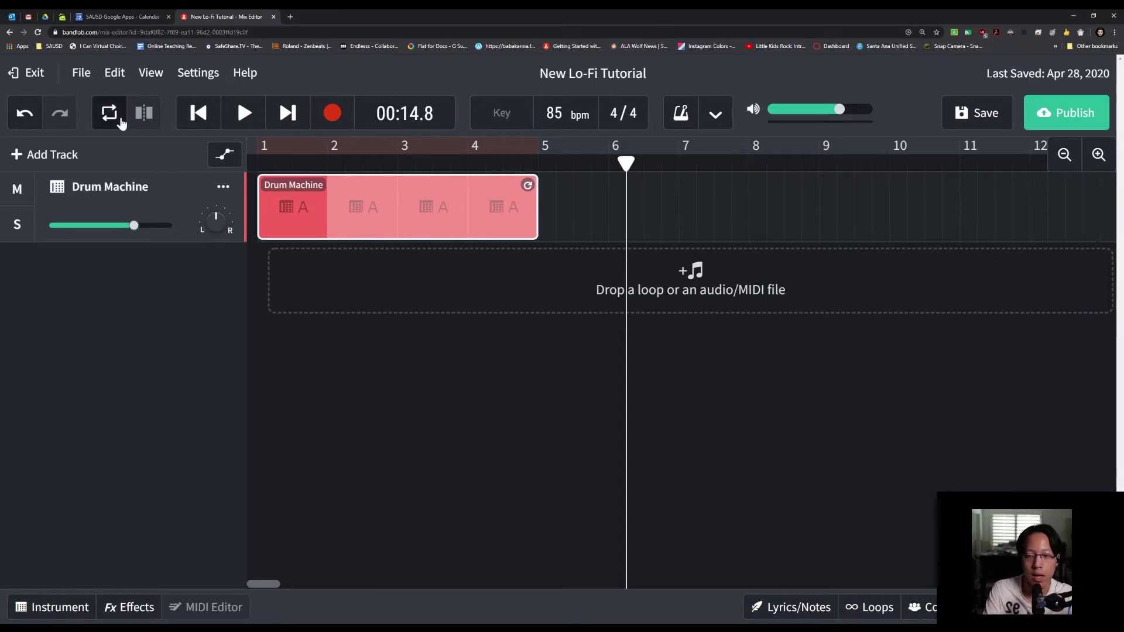
Open the keyboard shortcuts reference, examine the undo and redo entries, and close it
{"action": "left_click", "coordinate": [245, 73]}
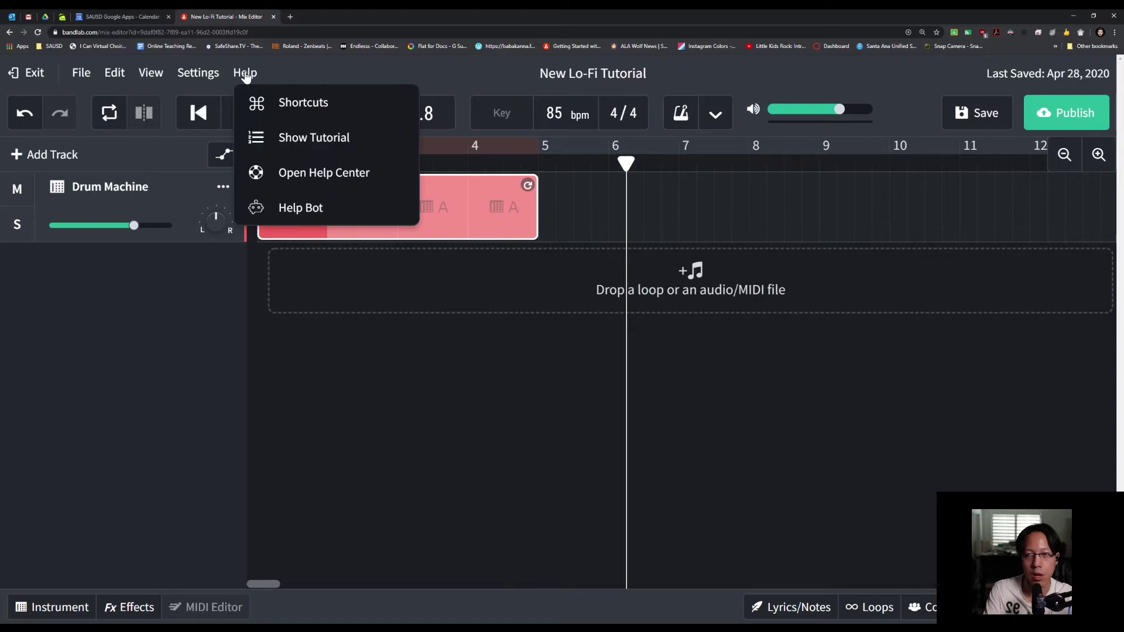
{"action": "left_click", "coordinate": [296, 107]}
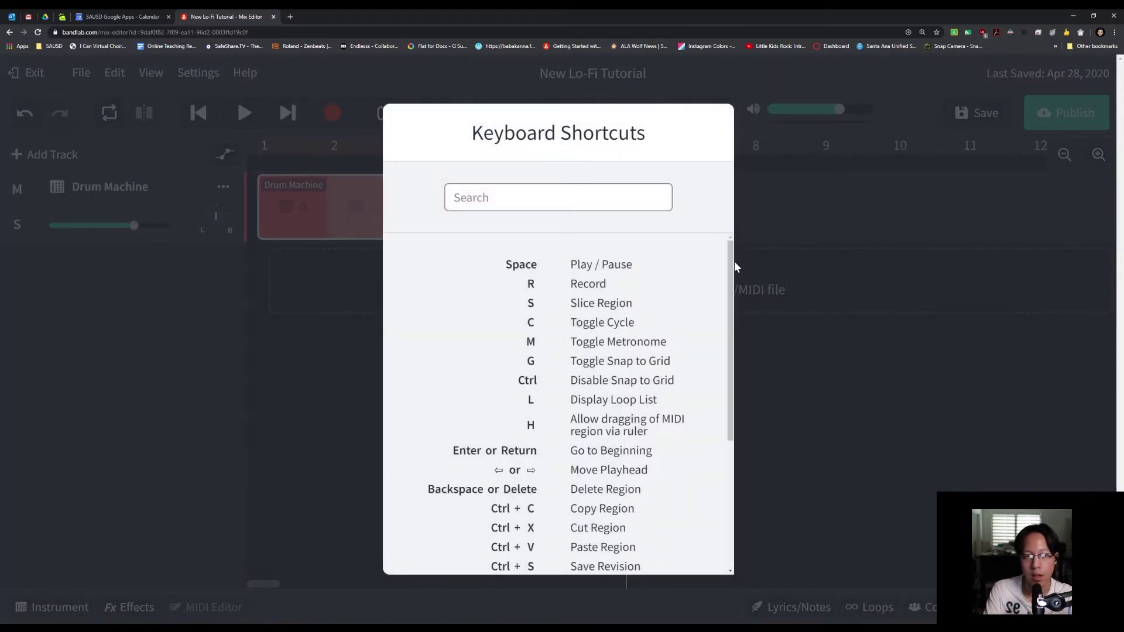
{"action": "left_click_drag", "start_coordinate": [729, 262], "coordinate": [735, 346]}
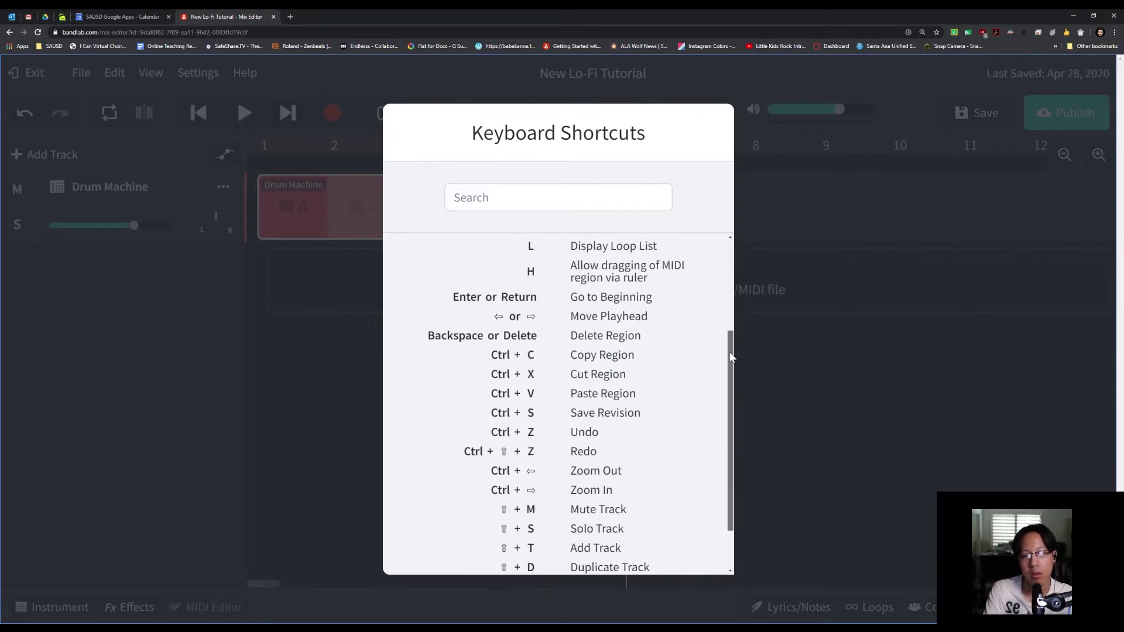
{"action": "left_click_drag", "start_coordinate": [575, 394], "coordinate": [620, 390]}
{"action": "left_click", "coordinate": [600, 445]}
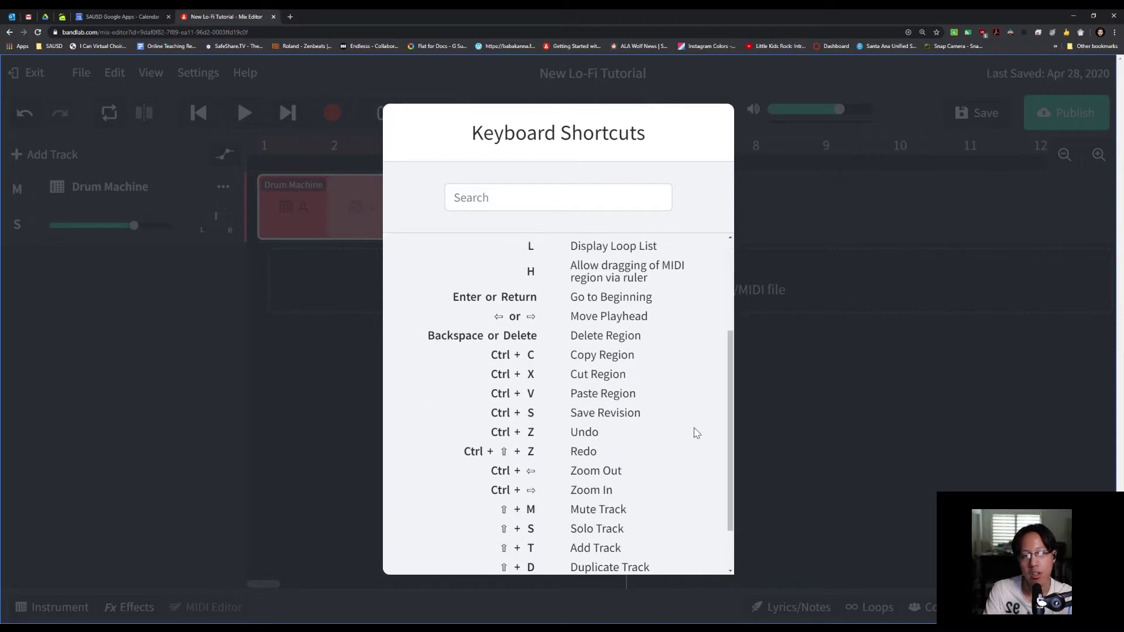
{"action": "left_click_drag", "start_coordinate": [510, 436], "coordinate": [602, 439]}
{"action": "left_click_drag", "start_coordinate": [485, 451], "coordinate": [585, 452]}
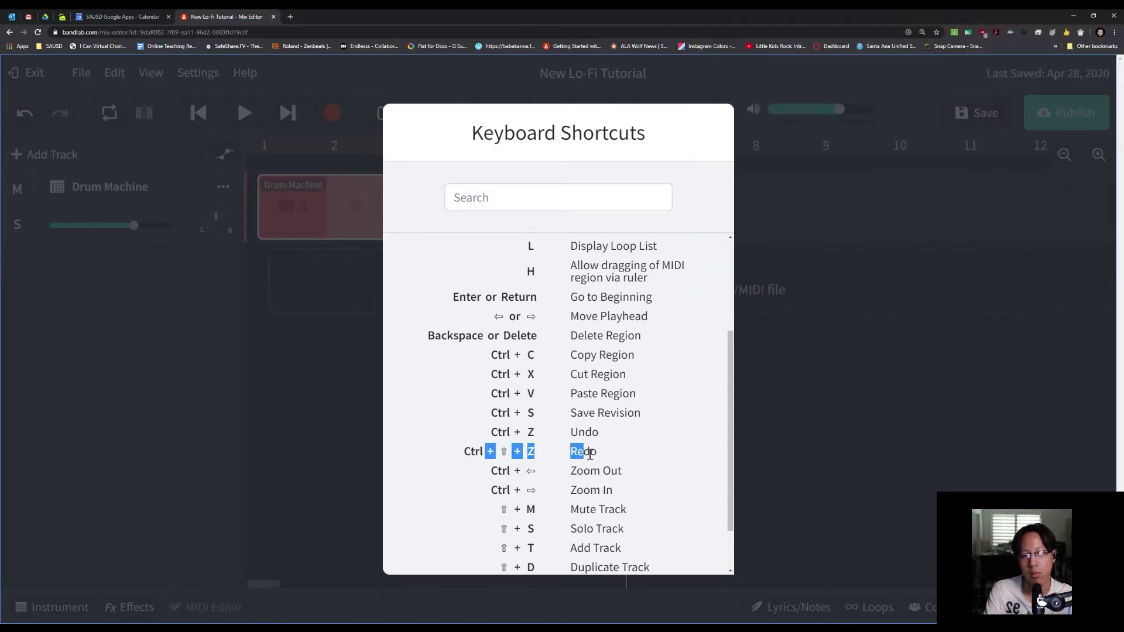
{"action": "left_click", "coordinate": [339, 469]}
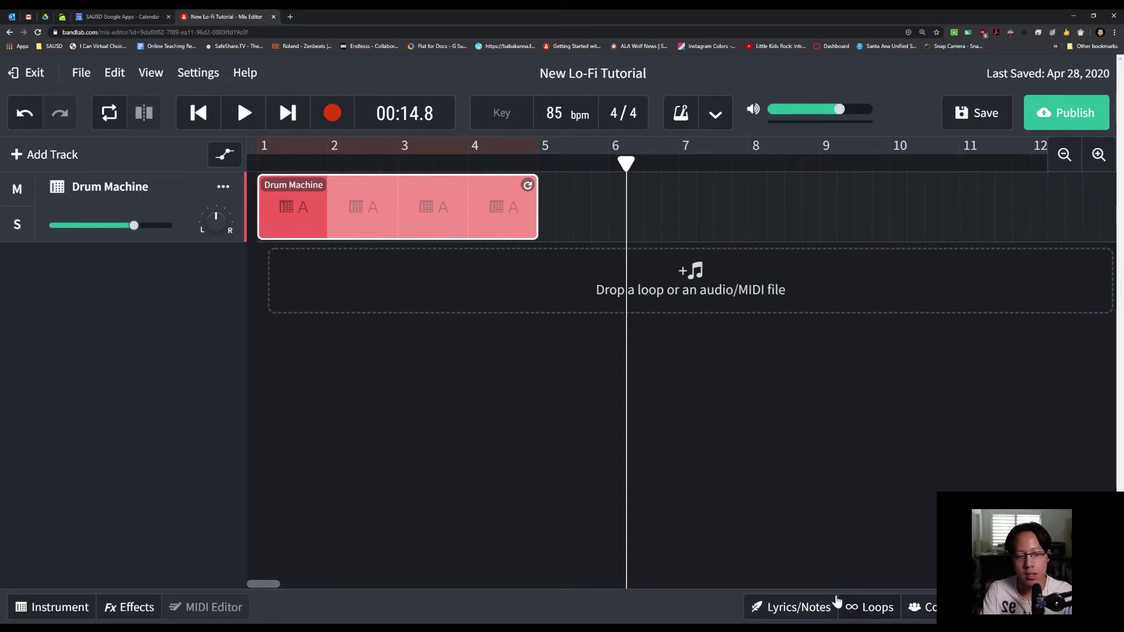
Browse the loop packs and open the Lo-Fi Hip Hop Vol. 2 pack
{"action": "left_click", "coordinate": [877, 609]}
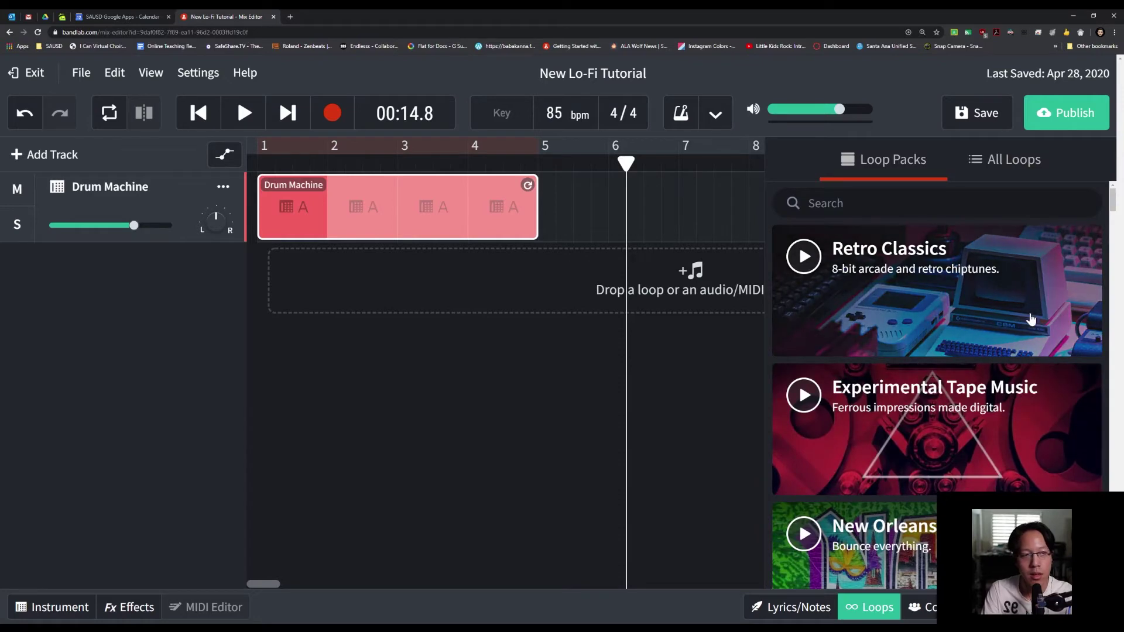
{"action": "scroll", "coordinate": [998, 402], "scroll_direction": "down", "scroll_amount": 10}
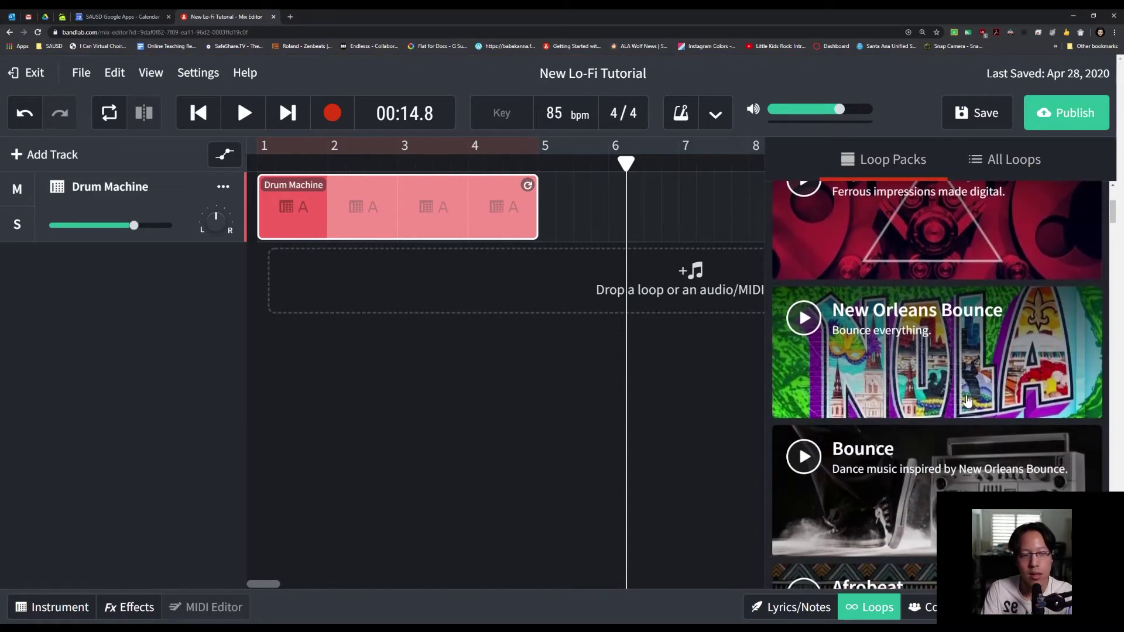
{"action": "scroll", "coordinate": [958, 404], "scroll_direction": "down", "scroll_amount": 8}
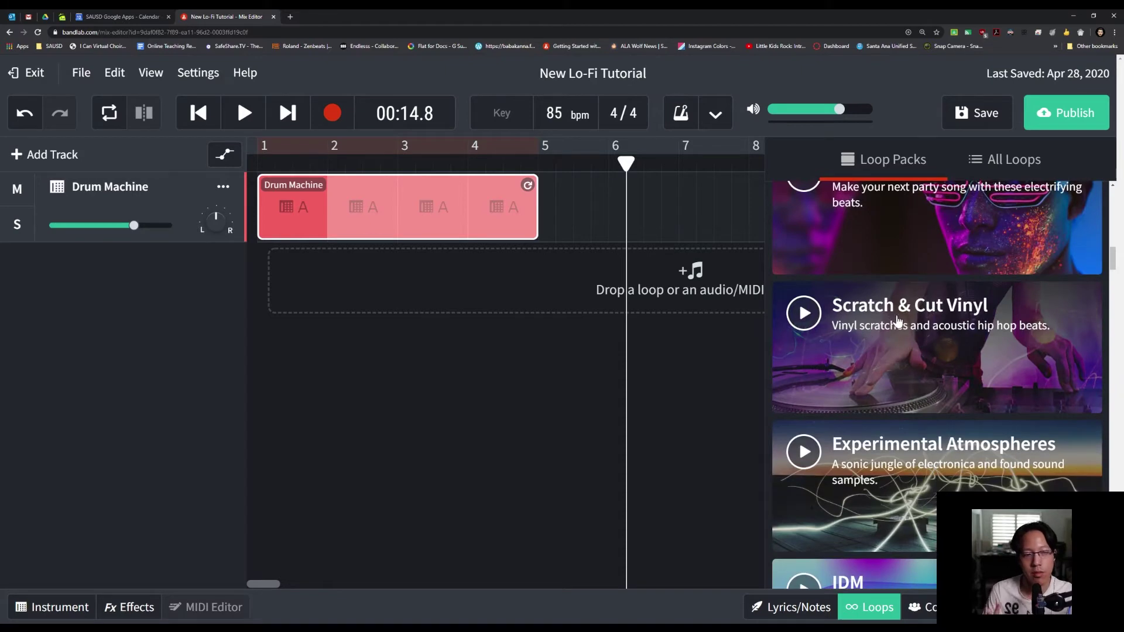
{"action": "scroll", "coordinate": [902, 332], "scroll_direction": "down", "scroll_amount": 4}
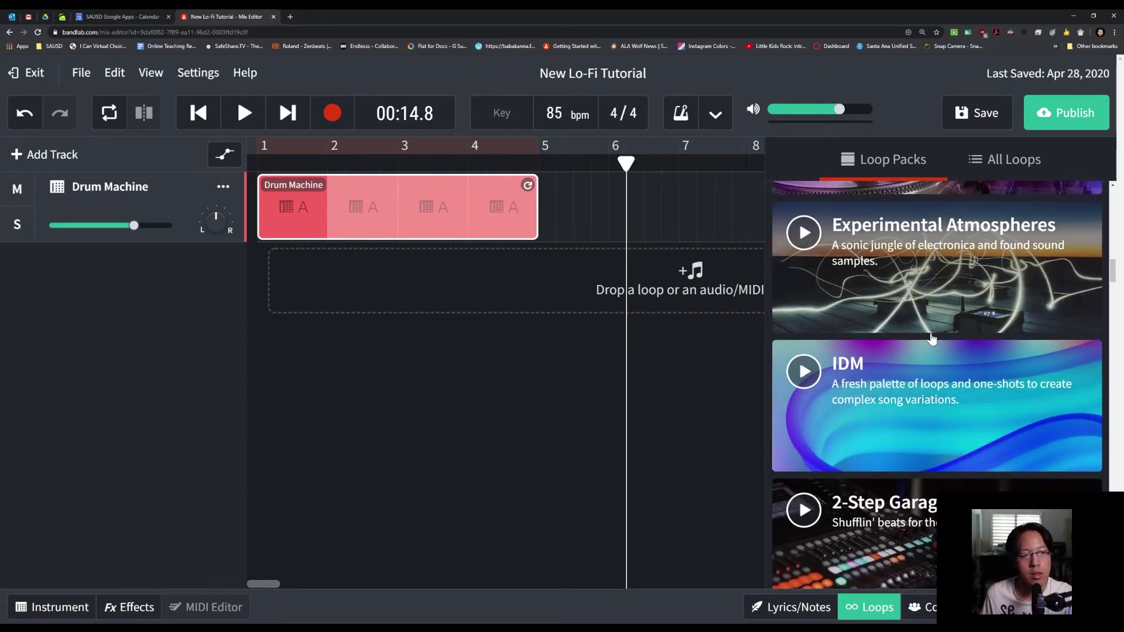
{"action": "scroll", "coordinate": [930, 337], "scroll_direction": "down", "scroll_amount": 6}
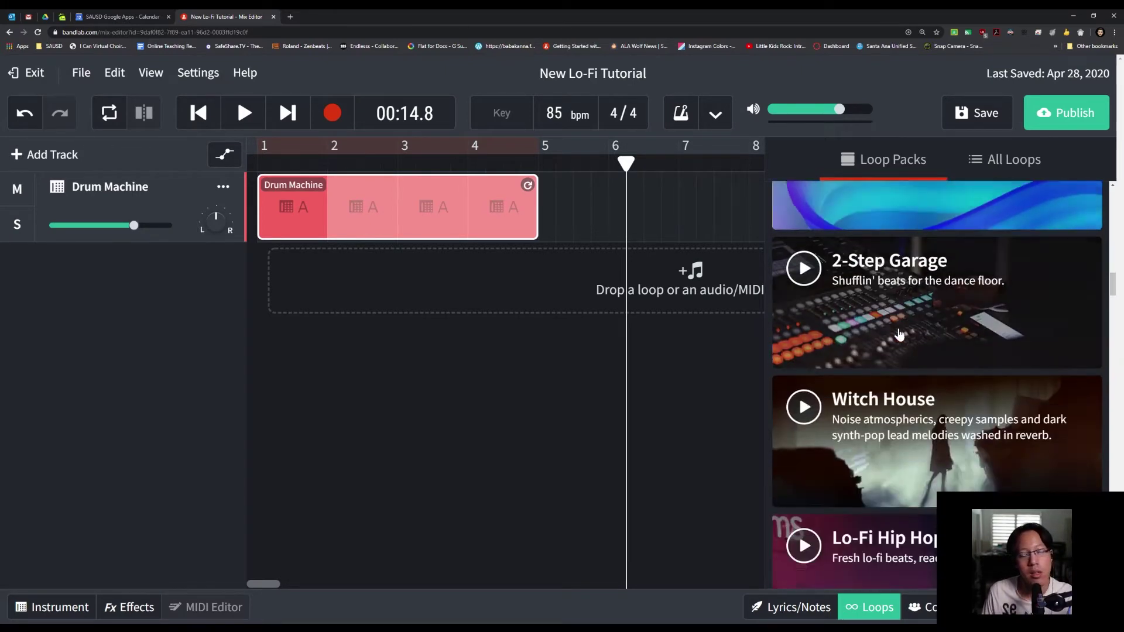
{"action": "scroll", "coordinate": [947, 341], "scroll_direction": "down", "scroll_amount": 3}
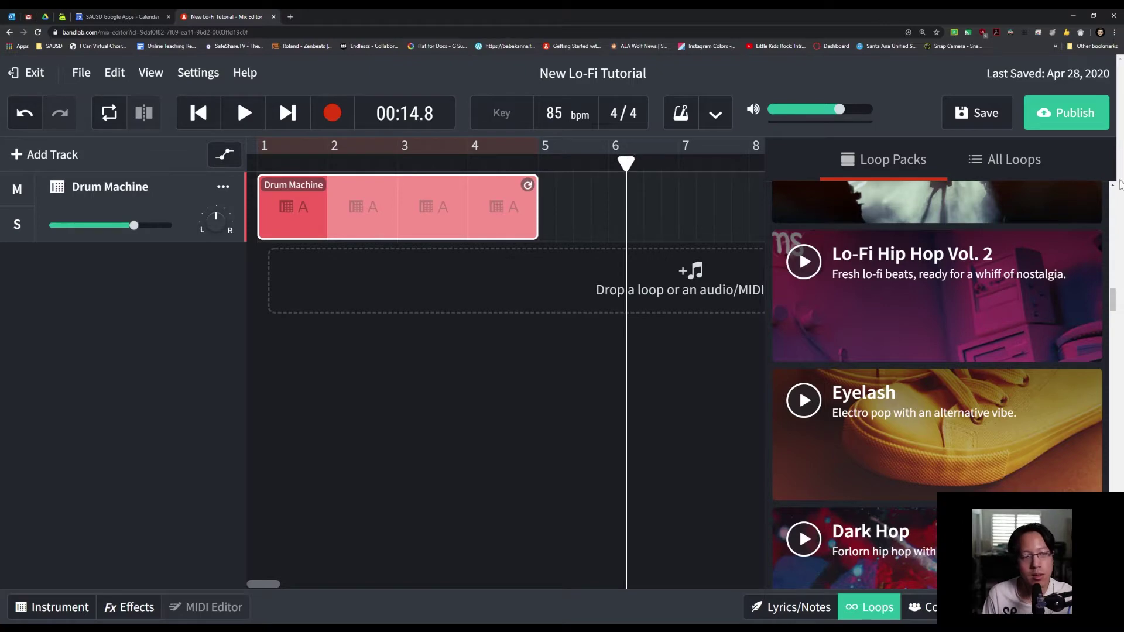
{"action": "left_click", "coordinate": [957, 295]}
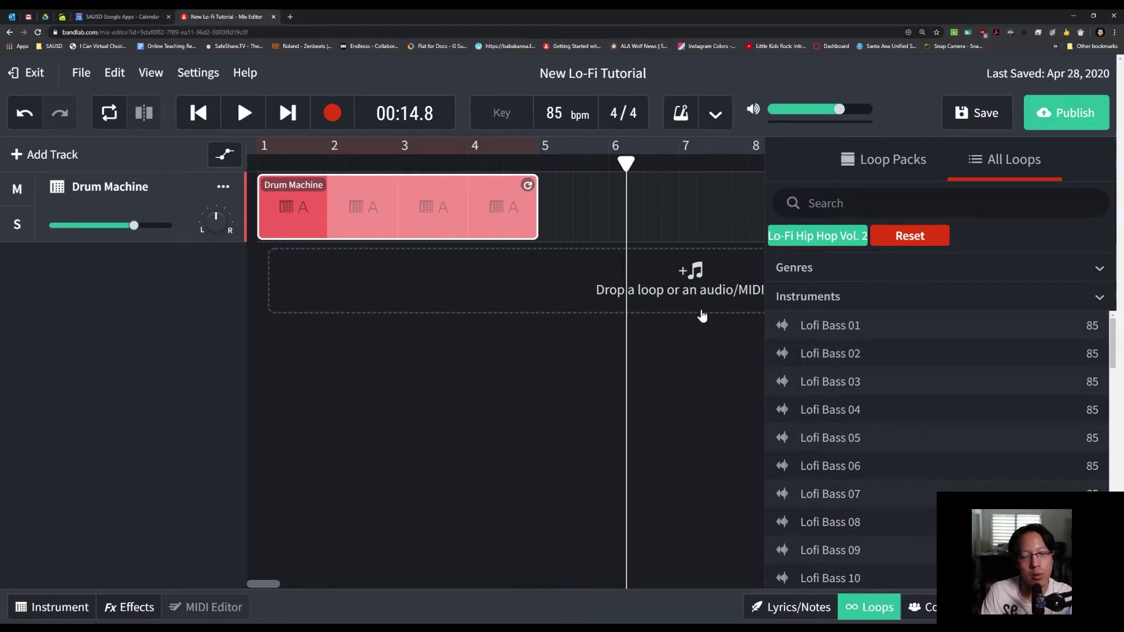
Preview the Lofi Bass 01, Lofi Bass 02 and Lofi Bass 05 loops
{"action": "left_click", "coordinate": [868, 326]}
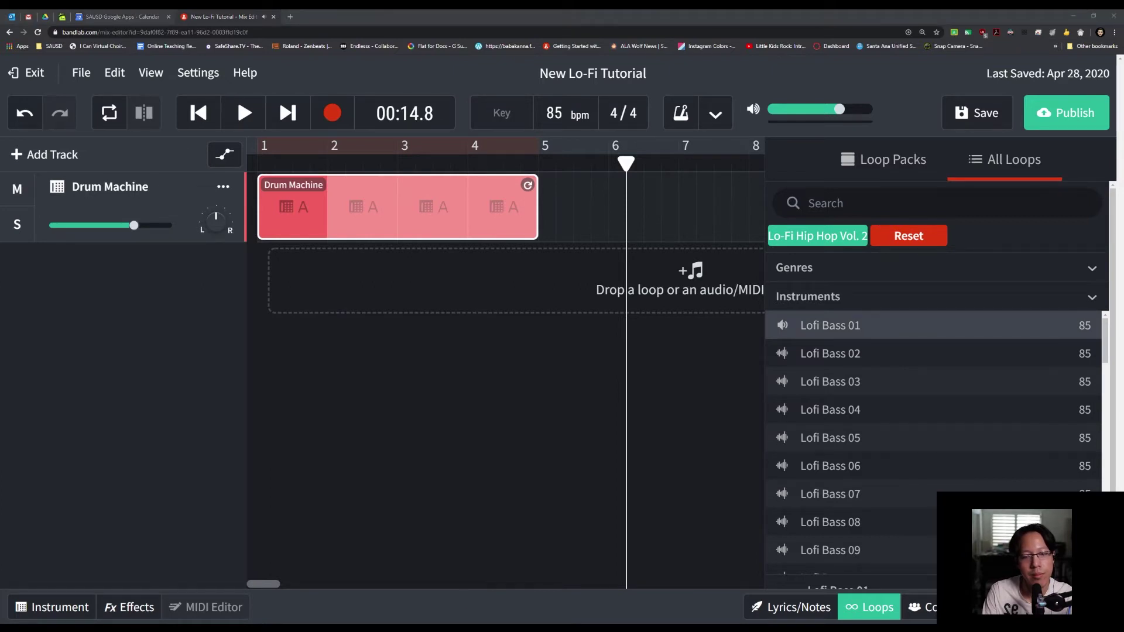
{"action": "left_click", "coordinate": [891, 331]}
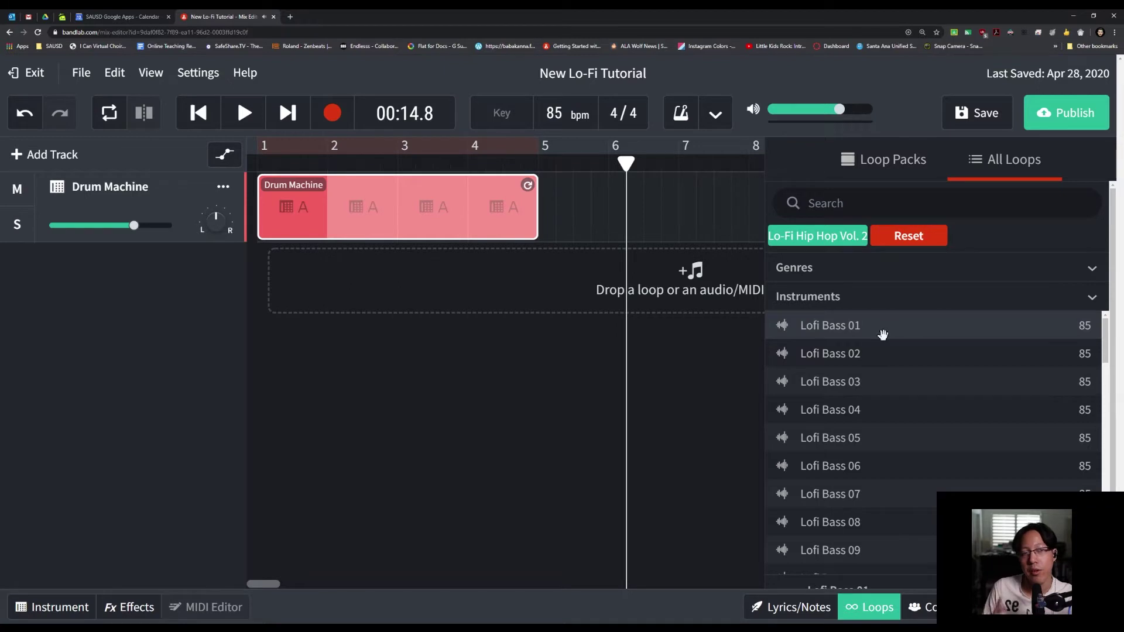
{"action": "left_click", "coordinate": [859, 353]}
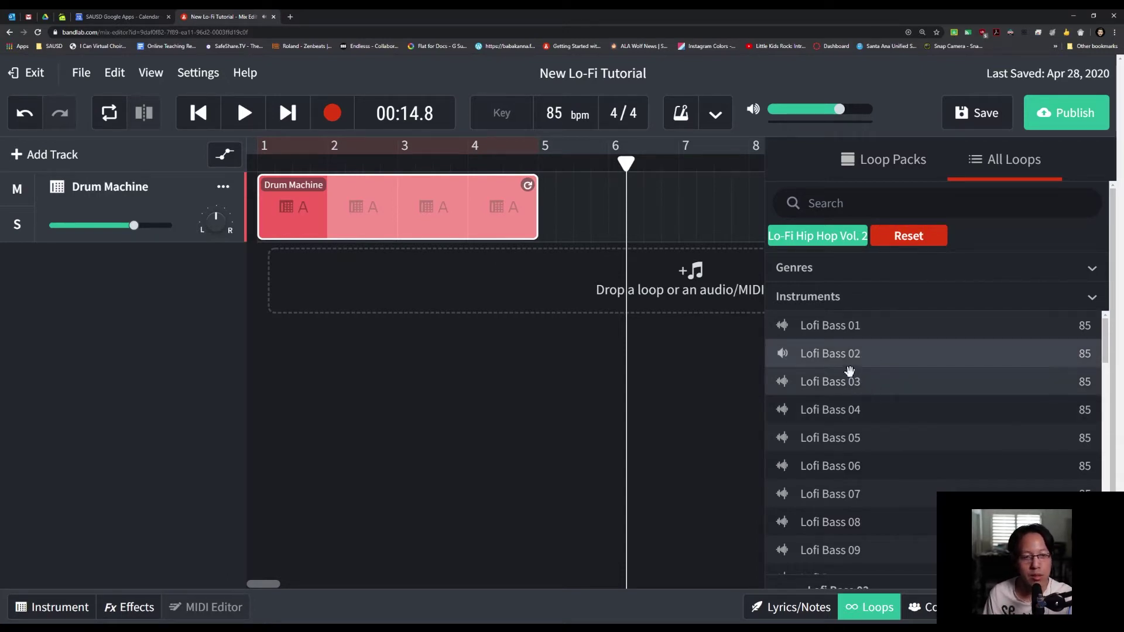
{"action": "left_click", "coordinate": [867, 354]}
{"action": "left_click", "coordinate": [871, 424]}
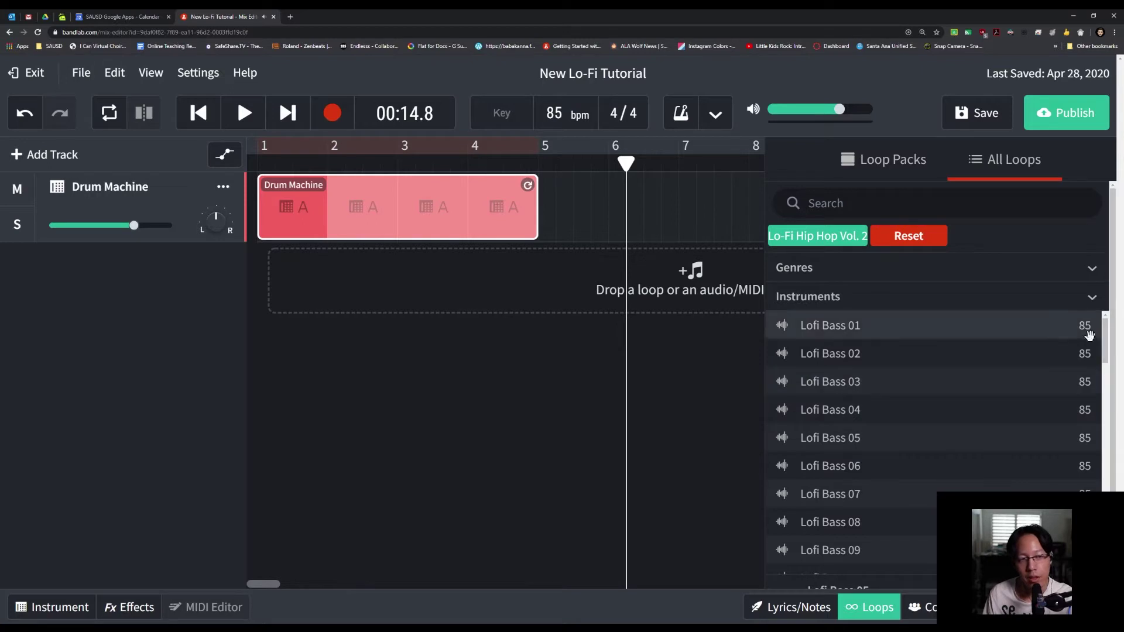
Look through the pack's full loop list from bass to texture loops, checking the tempo given for each
{"action": "scroll", "coordinate": [1077, 380], "scroll_direction": "down", "scroll_amount": 10}
{"action": "scroll", "coordinate": [1091, 450], "scroll_direction": "down", "scroll_amount": 9}
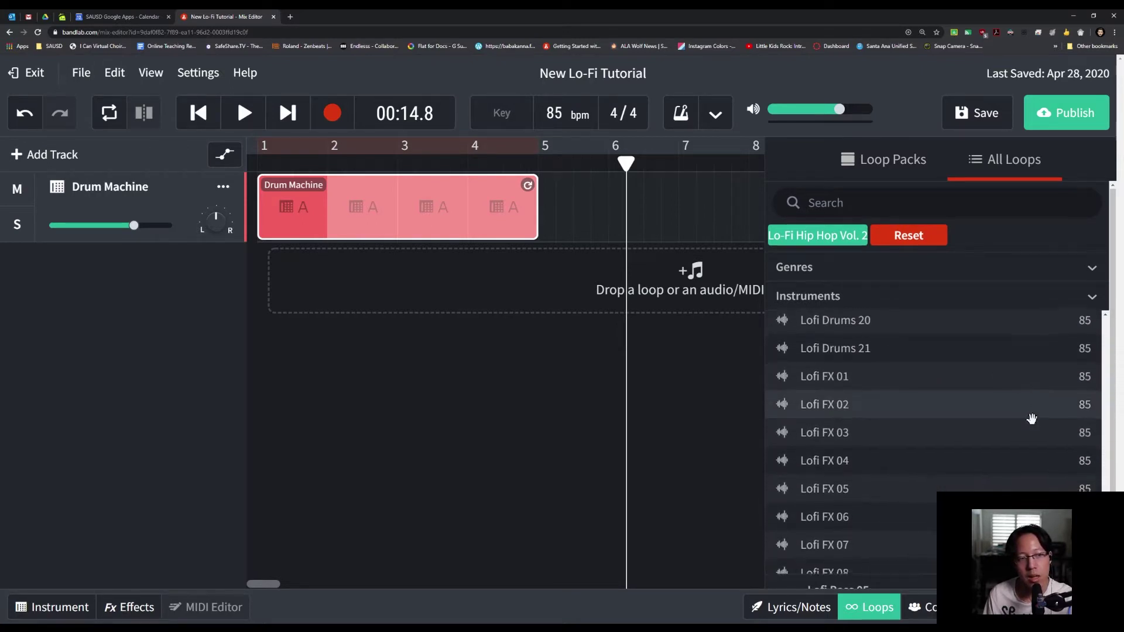
{"action": "scroll", "coordinate": [1053, 433], "scroll_direction": "down", "scroll_amount": 12}
{"action": "scroll", "coordinate": [1073, 448], "scroll_direction": "down", "scroll_amount": 5}
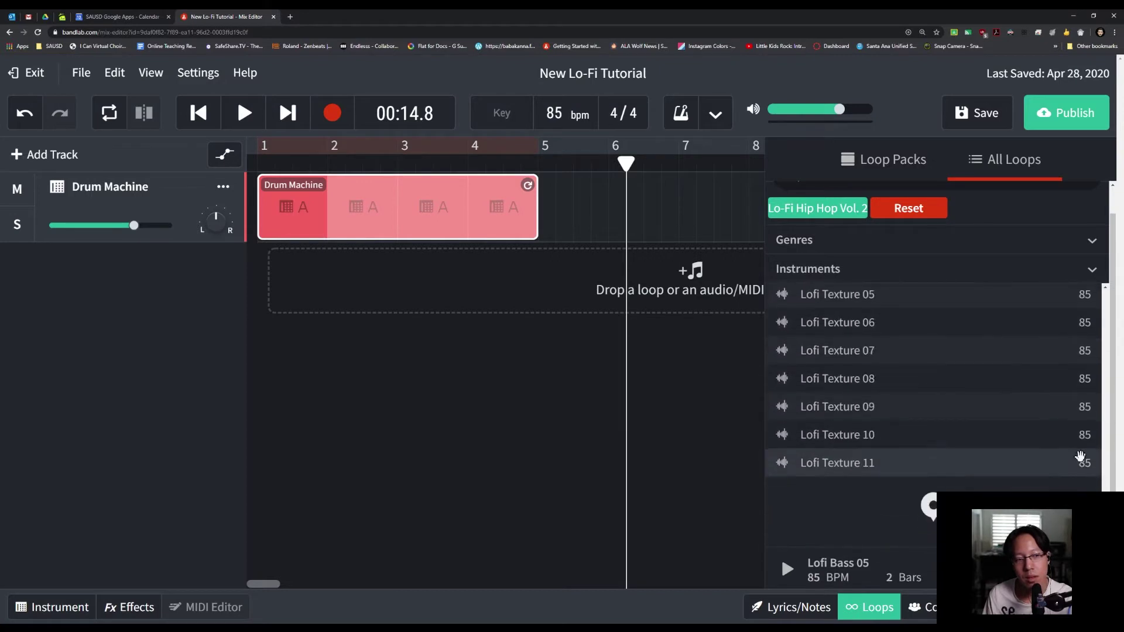
{"action": "scroll", "coordinate": [1081, 458], "scroll_direction": "up", "scroll_amount": 12}
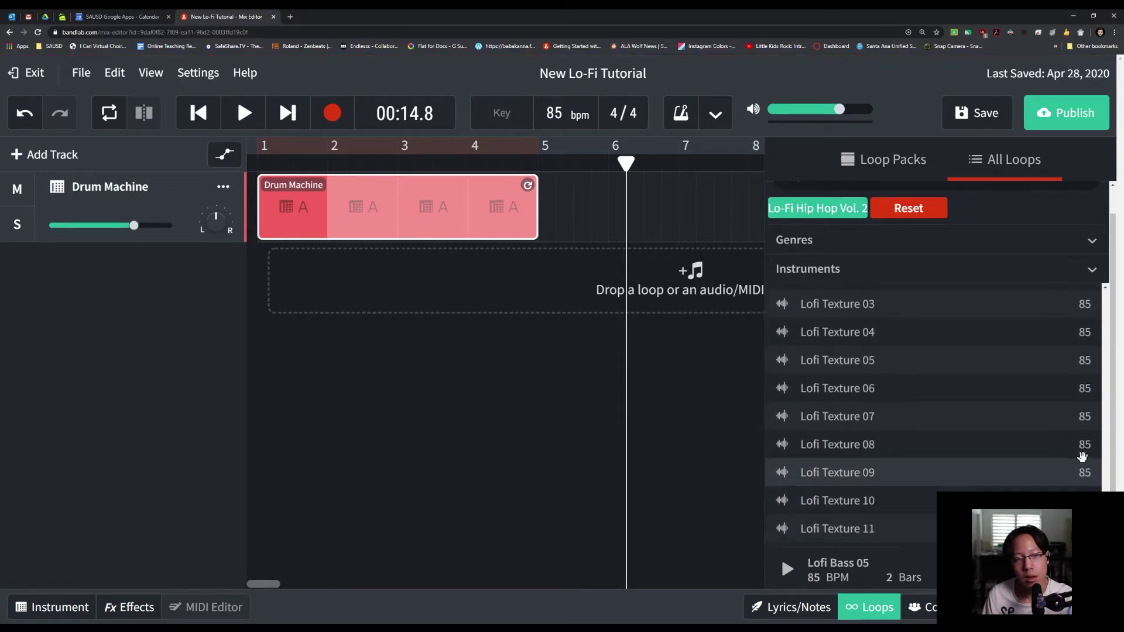
{"action": "scroll", "coordinate": [1081, 458], "scroll_direction": "up", "scroll_amount": 20}
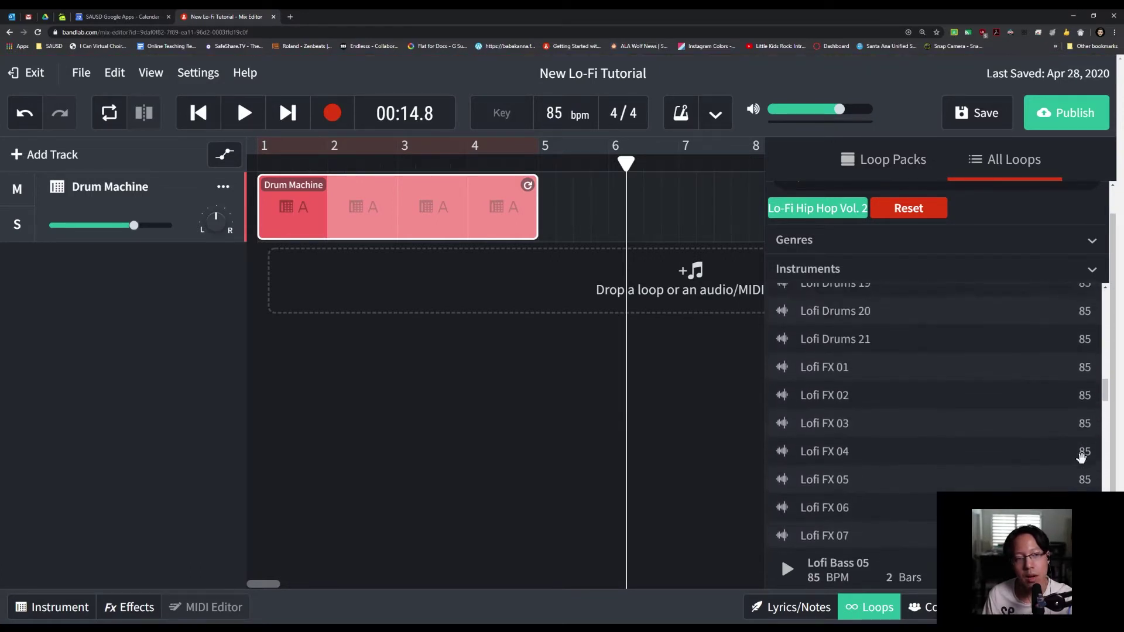
{"action": "scroll", "coordinate": [1075, 454], "scroll_direction": "up", "scroll_amount": 5}
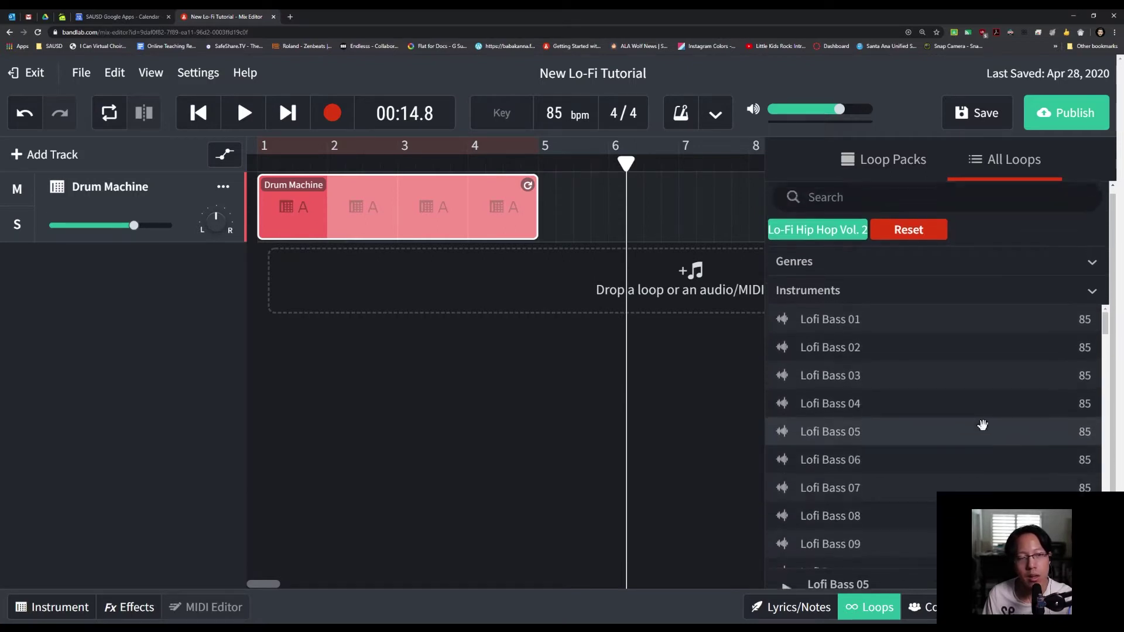
Compare the bass loops' tempo with the project tempo and preview further ones, including Lofi Bass 07 and Lofi Bass 11
{"action": "mouse_move", "coordinate": [852, 384]}
{"action": "left_mouse_down"}
{"action": "mouse_move", "coordinate": [326, 272]}
{"action": "mouse_move", "coordinate": [844, 384]}
{"action": "left_mouse_up"}
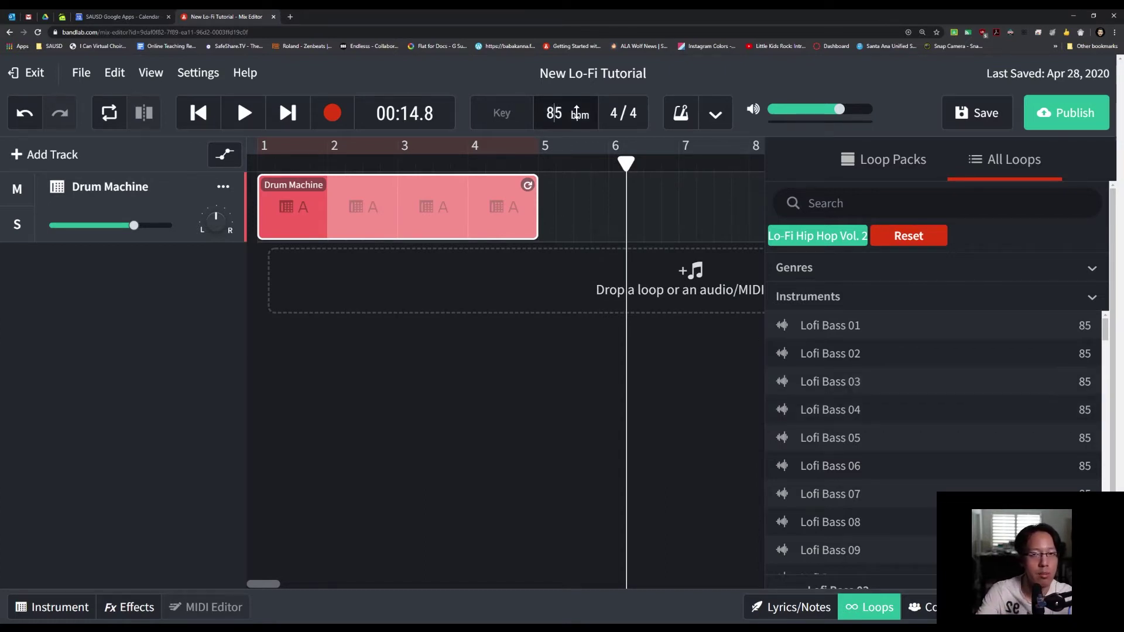
{"action": "left_click_drag", "start_coordinate": [553, 114], "coordinate": [574, 112]}
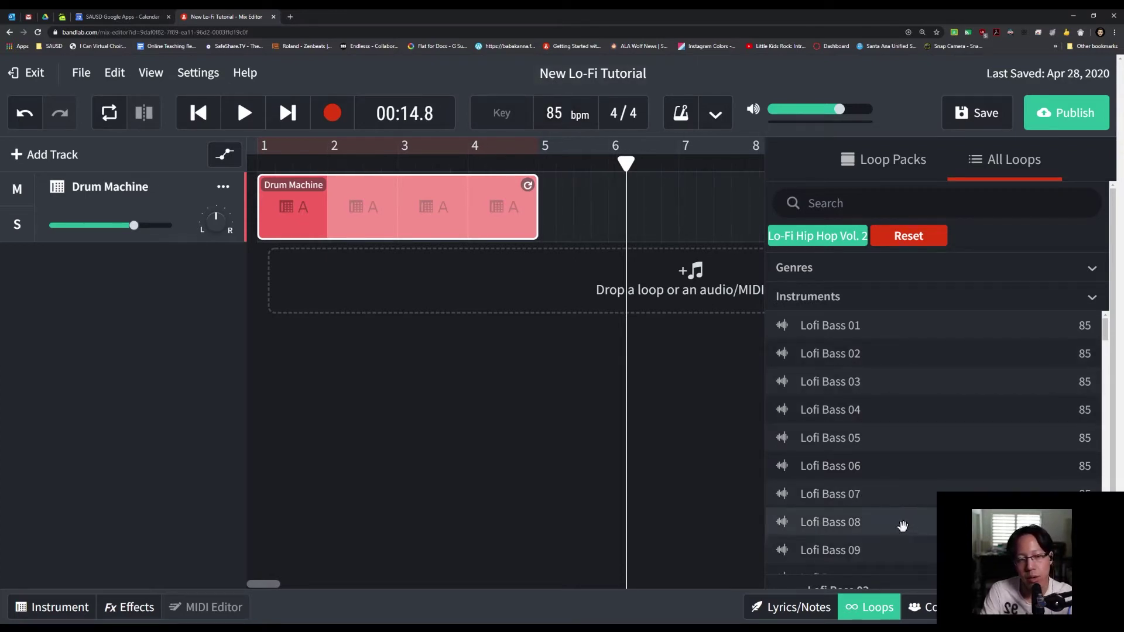
{"action": "scroll", "coordinate": [902, 525], "scroll_direction": "down", "scroll_amount": 3}
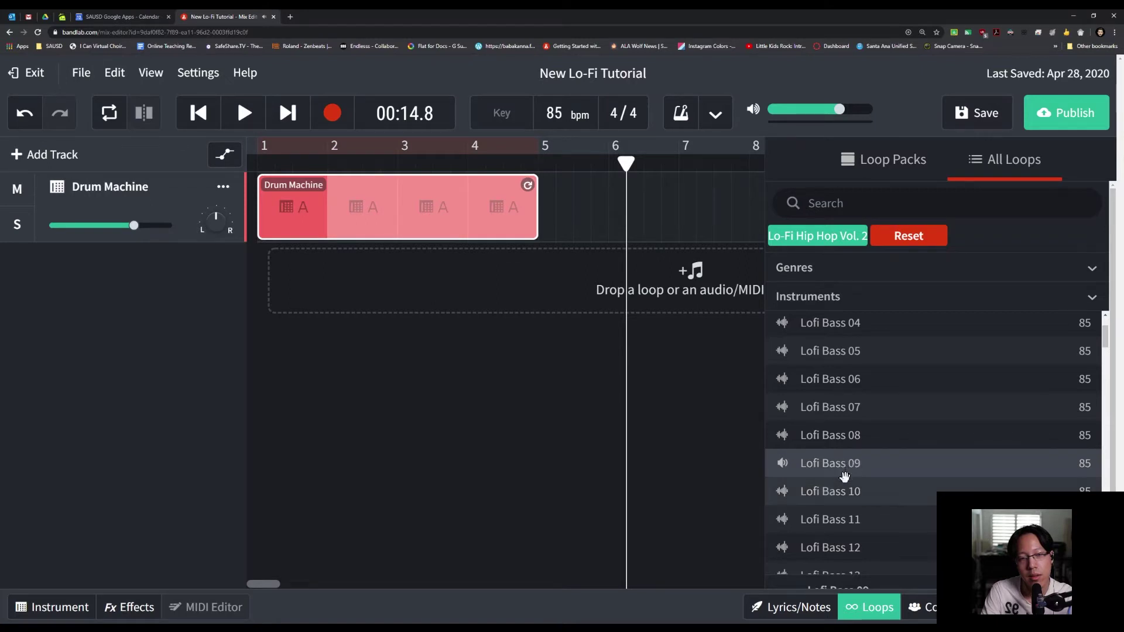
{"action": "left_click", "coordinate": [851, 410]}
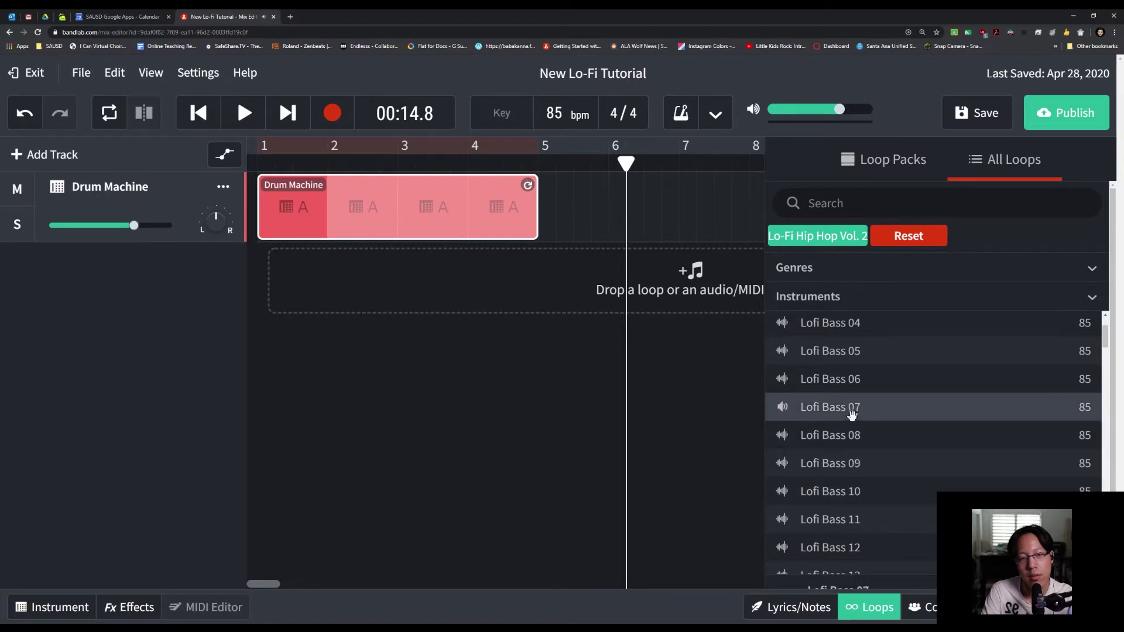
{"action": "left_click", "coordinate": [841, 529]}
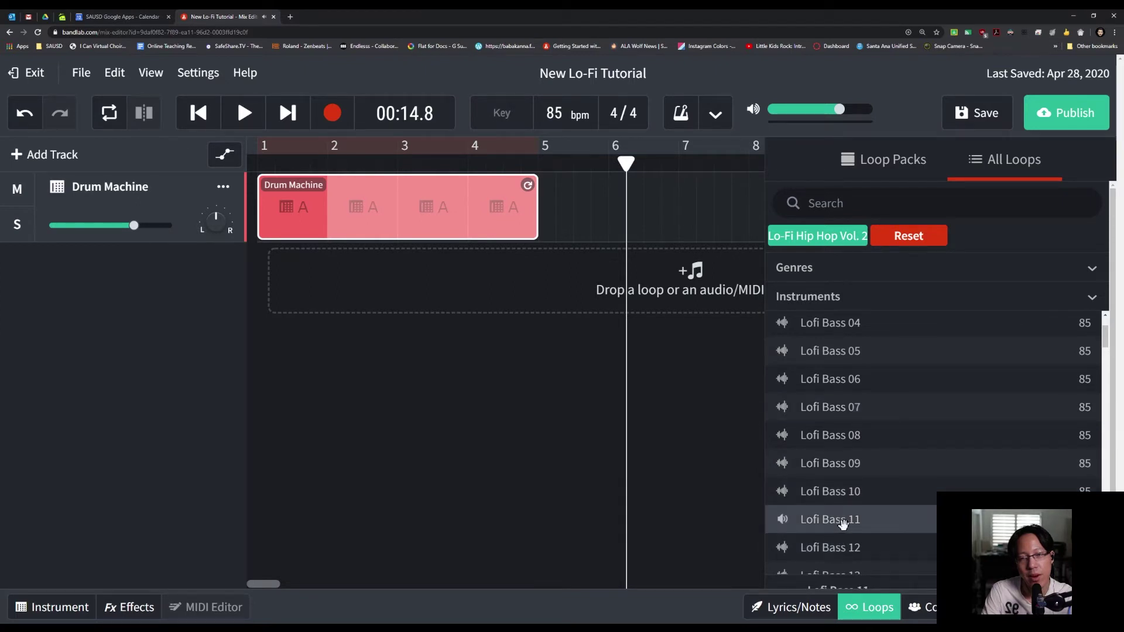
Place the Lofi Bass 11 loop on a new track starting at bar 1 and play it from the beginning with the drums
{"action": "left_click_drag", "start_coordinate": [842, 523], "coordinate": [323, 281]}
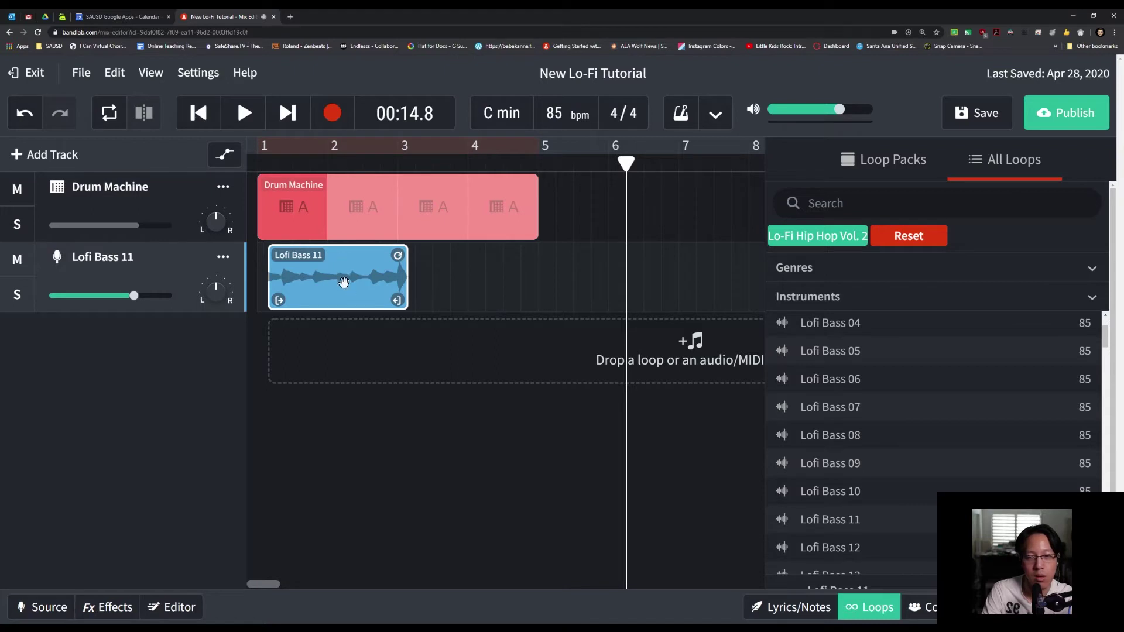
{"action": "left_click_drag", "start_coordinate": [343, 279], "coordinate": [308, 287]}
{"action": "left_click", "coordinate": [202, 113]}
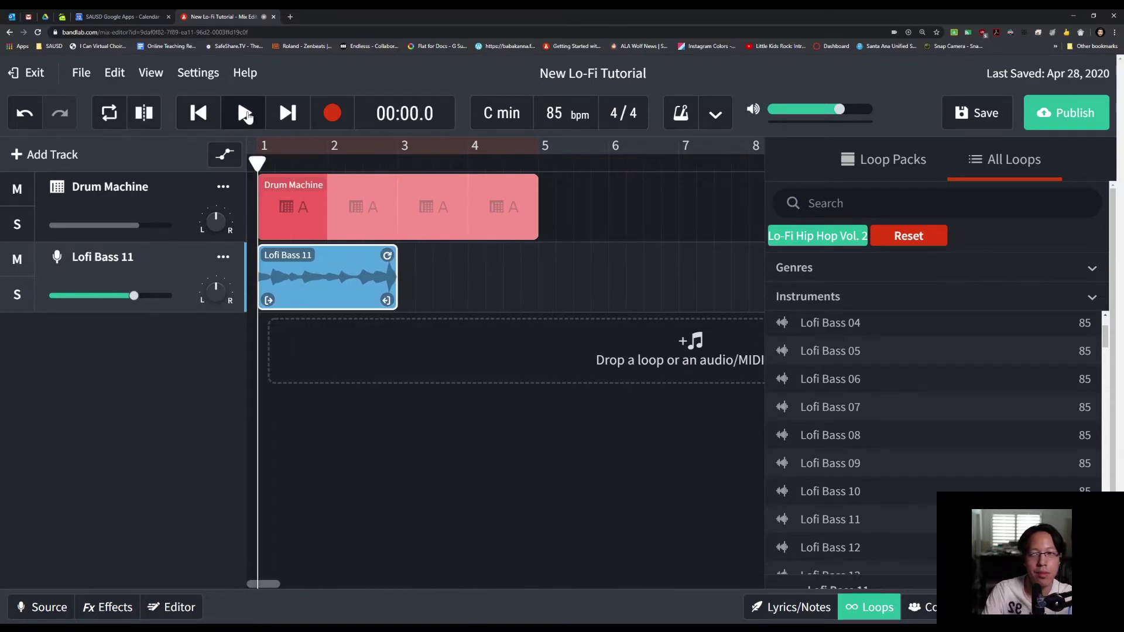
{"action": "left_click", "coordinate": [244, 114]}
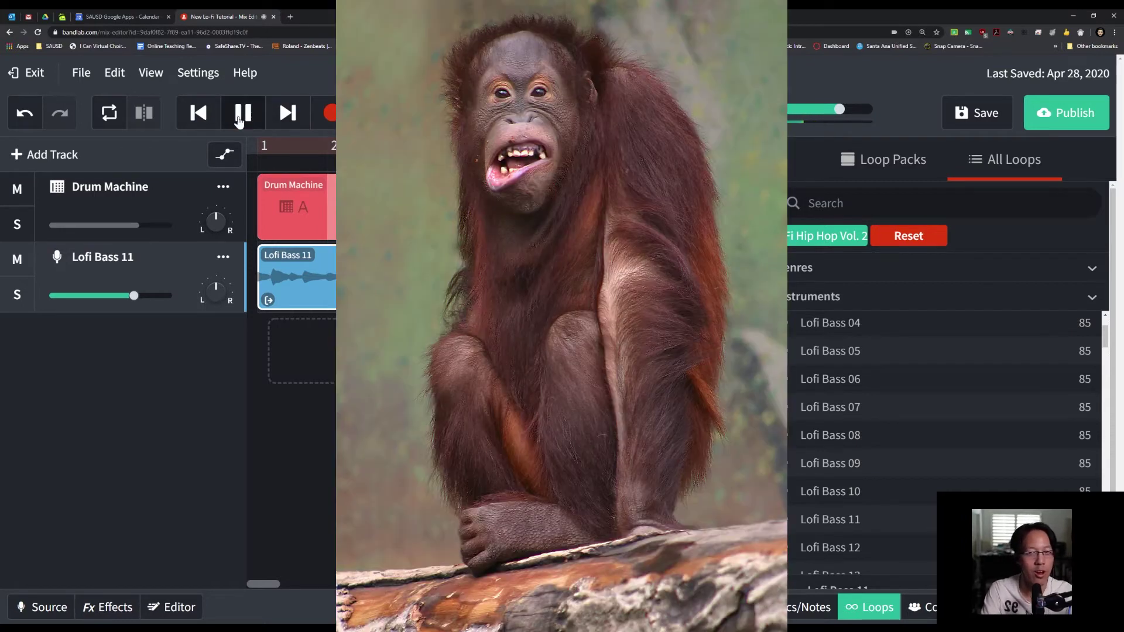
{"action": "left_click", "coordinate": [243, 112]}
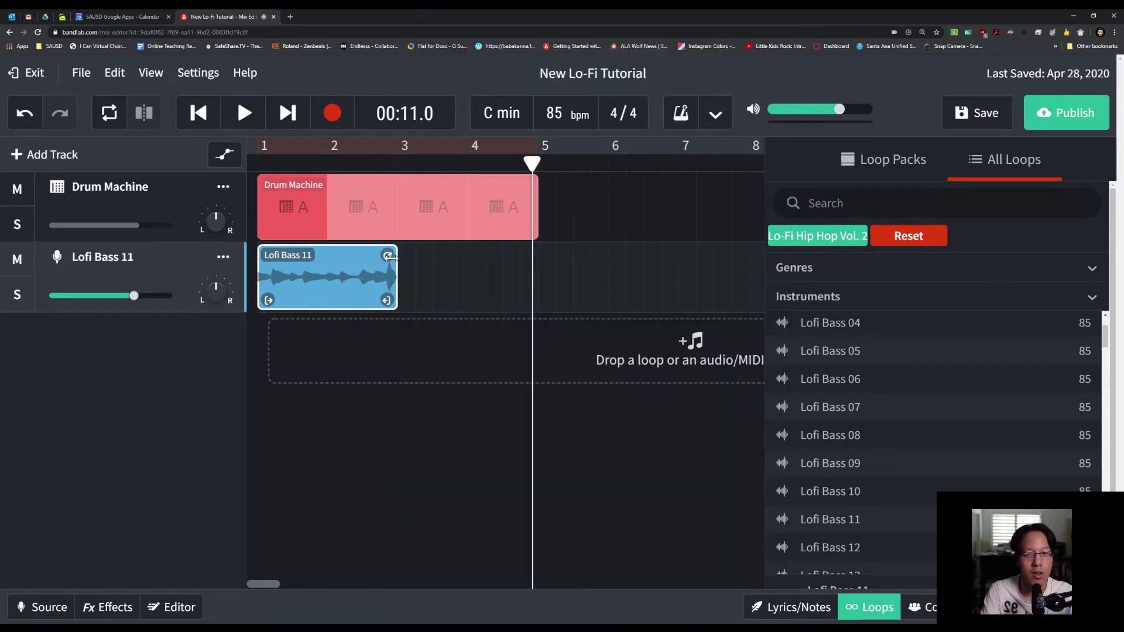
Extend the Lofi Bass 11 region by looping it up to the playhead just before bar 5
{"action": "left_click", "coordinate": [352, 404]}
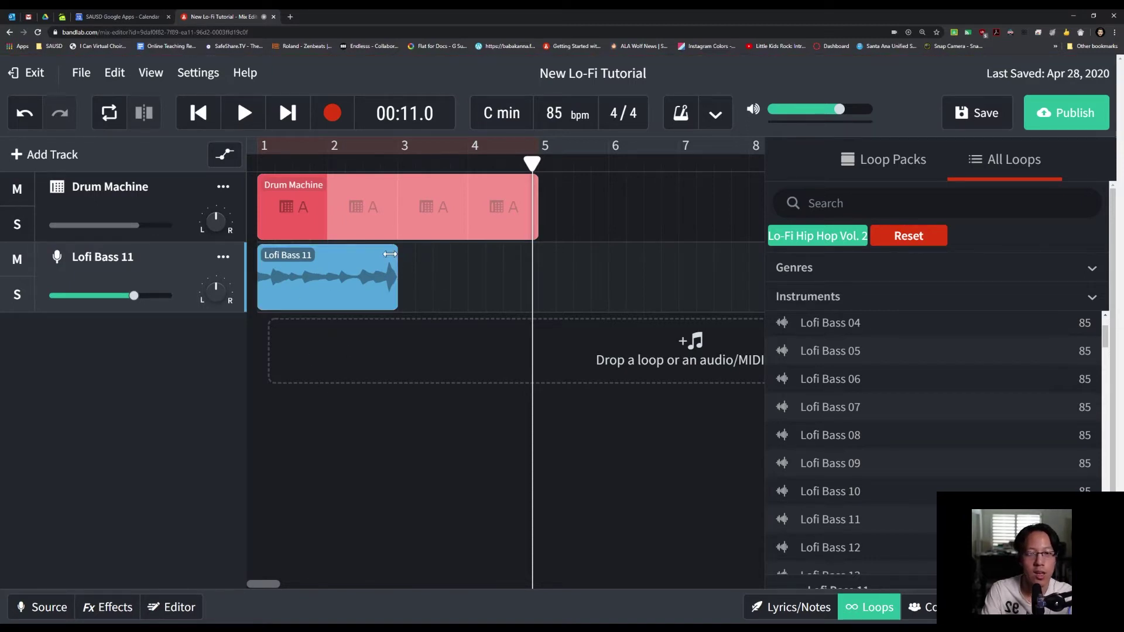
{"action": "mouse_move", "coordinate": [390, 254]}
{"action": "left_mouse_down"}
{"action": "mouse_move", "coordinate": [401, 254]}
{"action": "mouse_move", "coordinate": [389, 254]}
{"action": "left_mouse_up"}
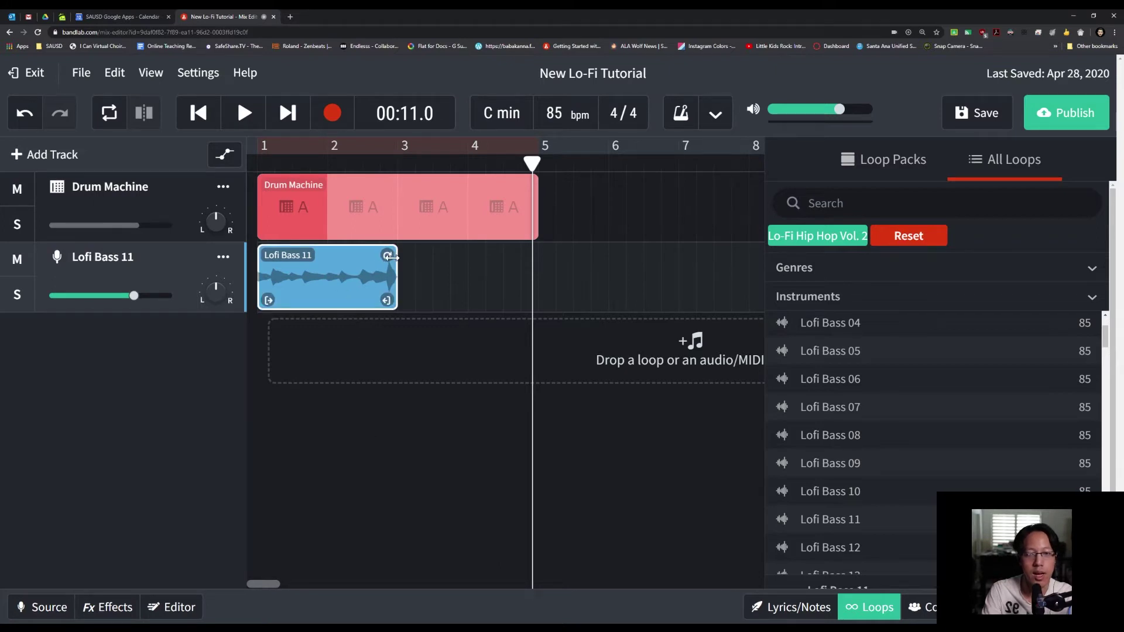
{"action": "left_click_drag", "start_coordinate": [392, 258], "coordinate": [531, 257]}
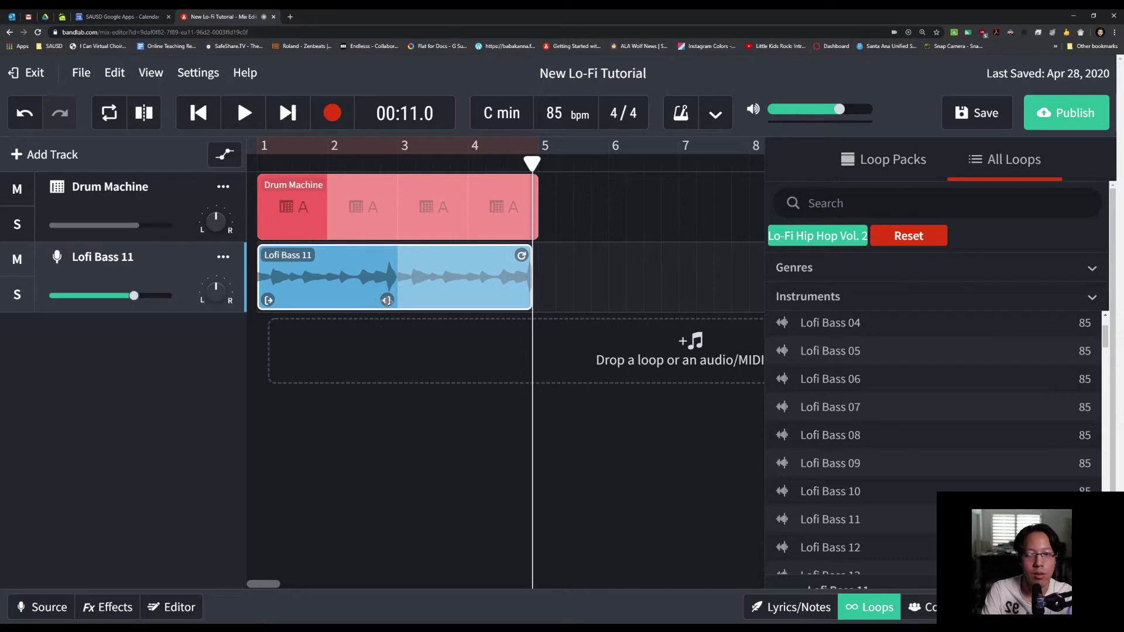
Move the Lofi Bass 11 region to start just before bar 2 and shorten it to a single pass without repeats
{"action": "left_click_drag", "start_coordinate": [325, 274], "coordinate": [389, 292]}
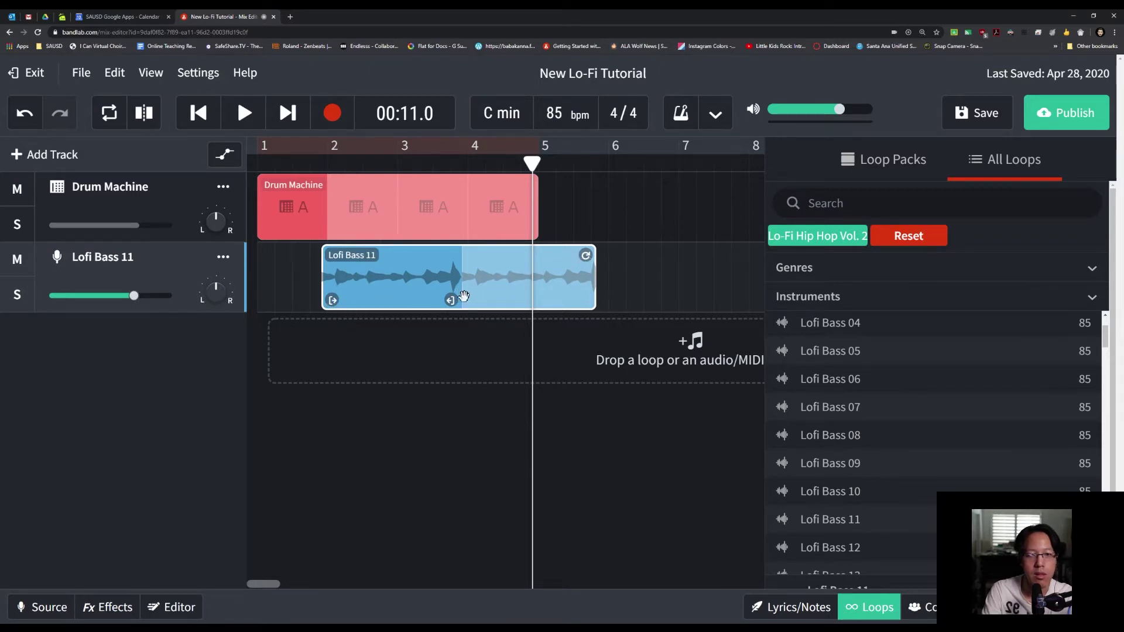
{"action": "left_click_drag", "start_coordinate": [587, 255], "coordinate": [444, 278]}
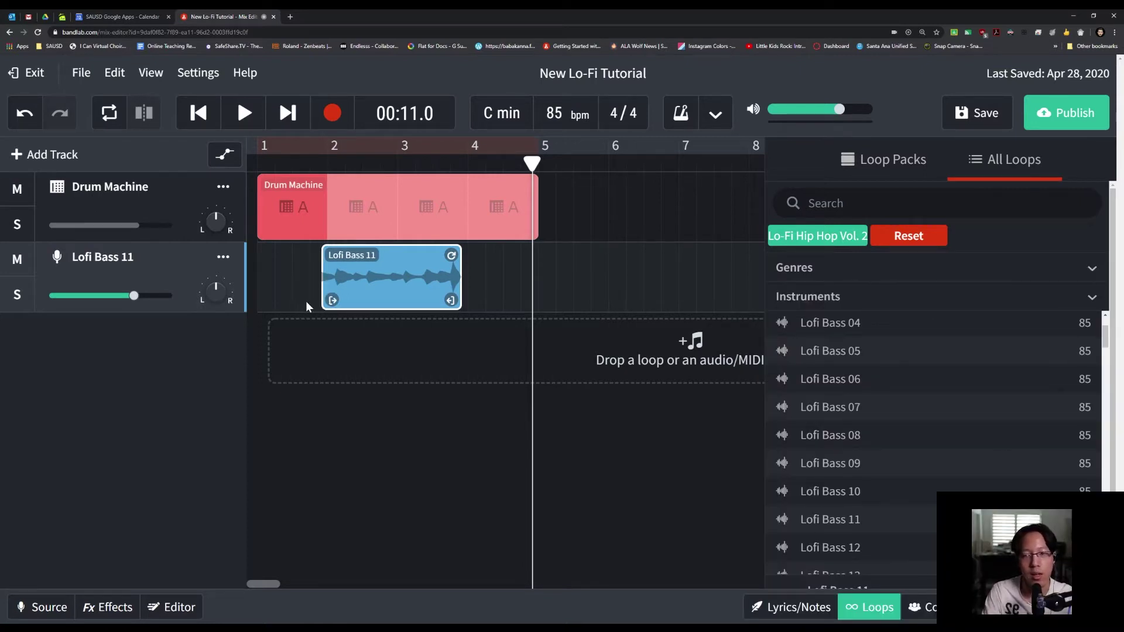
Trim the start of the Lofi Bass 11 region to just before bar 3, then restore its full length
{"action": "left_click_drag", "start_coordinate": [332, 299], "coordinate": [391, 300]}
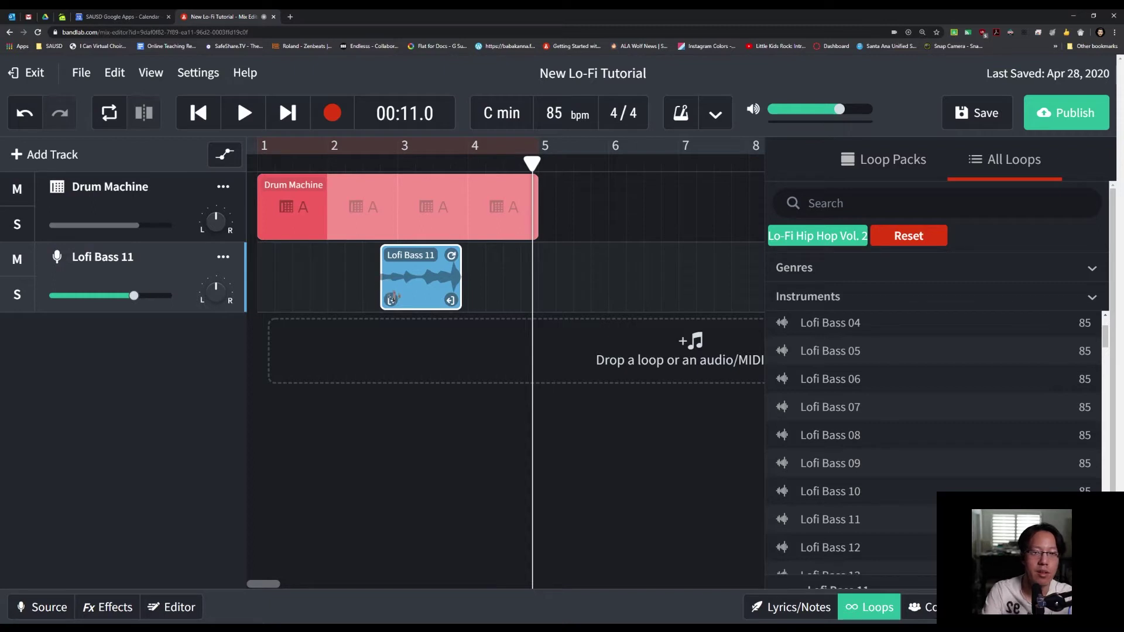
{"action": "left_click_drag", "start_coordinate": [390, 299], "coordinate": [322, 306]}
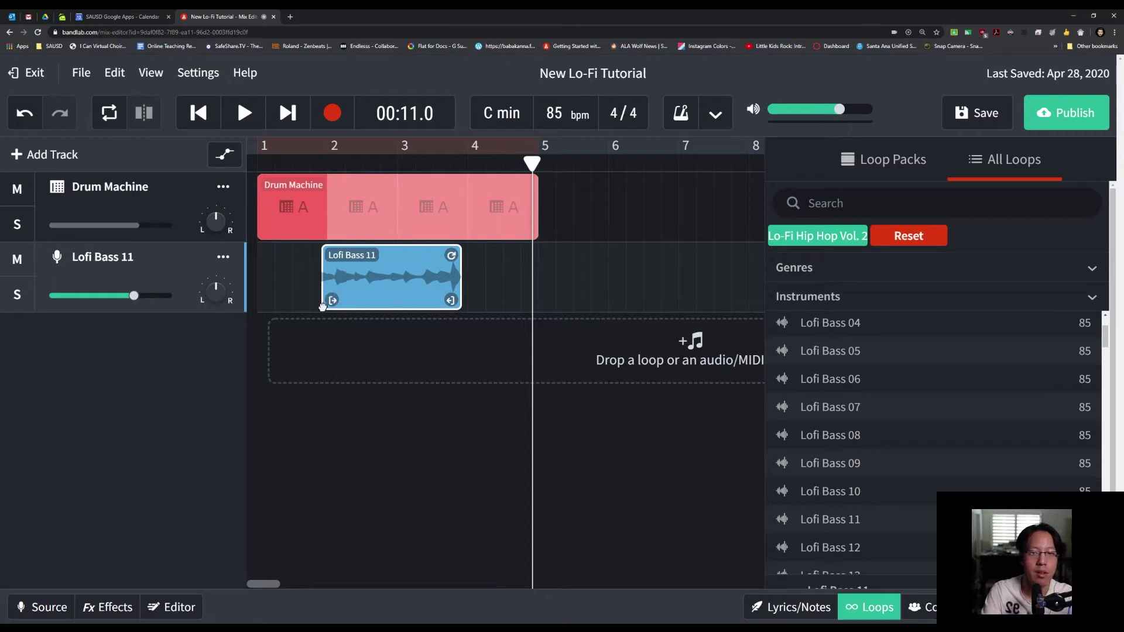
Play from the bass region's start, align the region exactly with bar 2, and play from there again
{"action": "left_click", "coordinate": [323, 164]}
{"action": "key", "text": "space"}
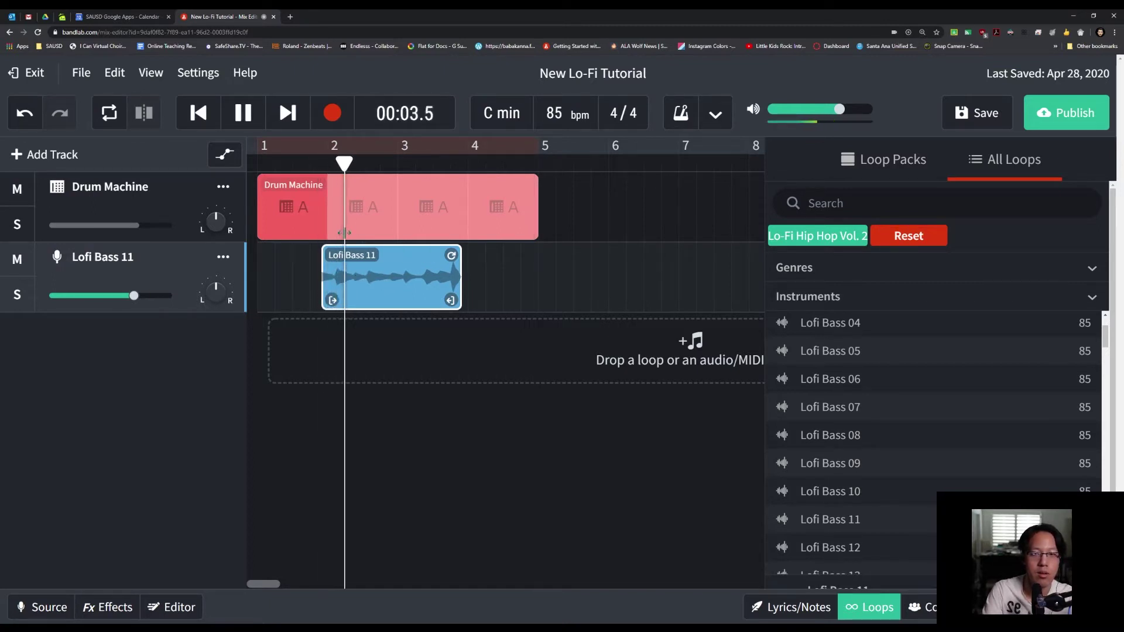
{"action": "key", "text": "space"}
{"action": "mouse_move", "coordinate": [367, 280]}
{"action": "left_mouse_down"}
{"action": "mouse_move", "coordinate": [357, 279]}
{"action": "mouse_move", "coordinate": [375, 279]}
{"action": "left_mouse_up"}
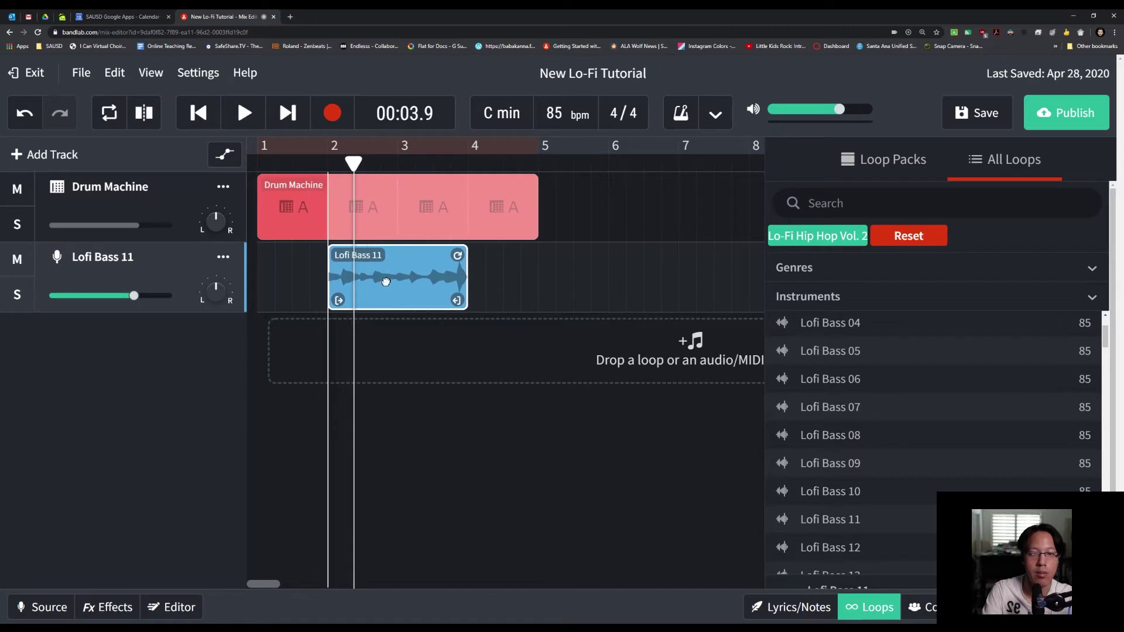
{"action": "left_click", "coordinate": [327, 167]}
{"action": "key", "text": "space"}
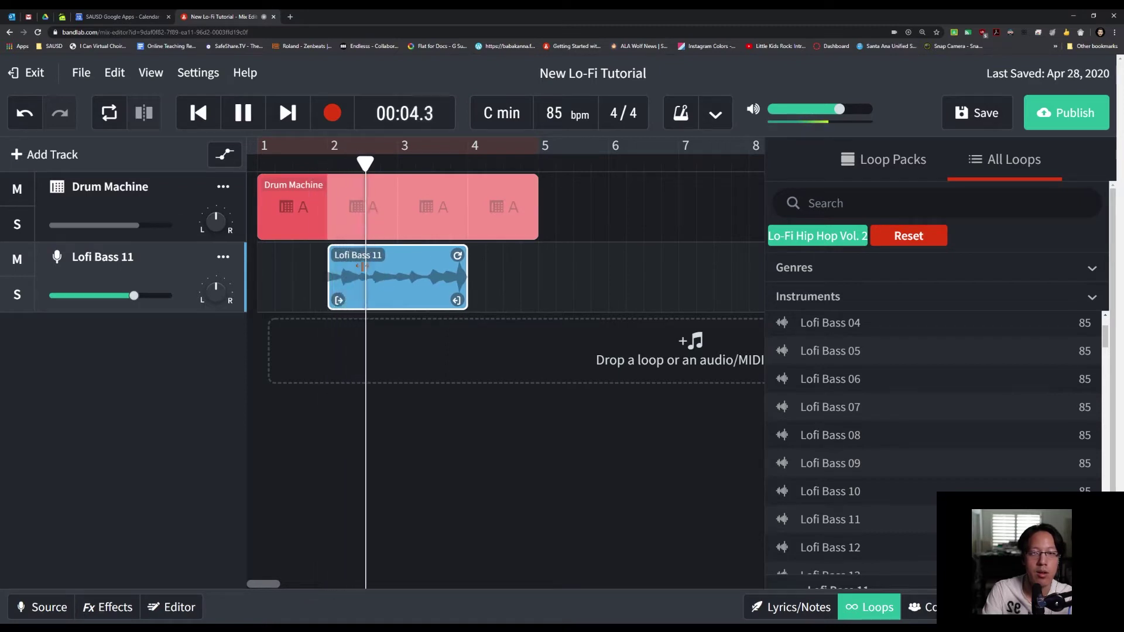
Trim the start of the Lofi Bass 11 region to mid-bar 2, play from bar 2, then restore the start to bar 2
{"action": "key", "text": "space"}
{"action": "left_click_drag", "start_coordinate": [329, 290], "coordinate": [368, 301]}
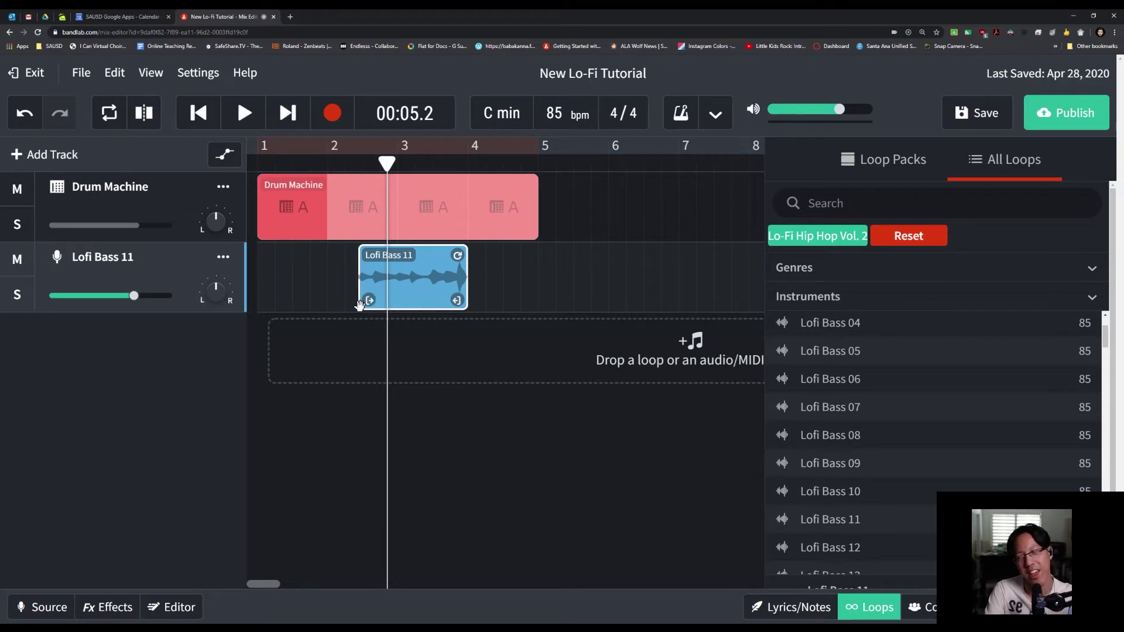
{"action": "left_click", "coordinate": [339, 166]}
{"action": "key", "text": "space"}
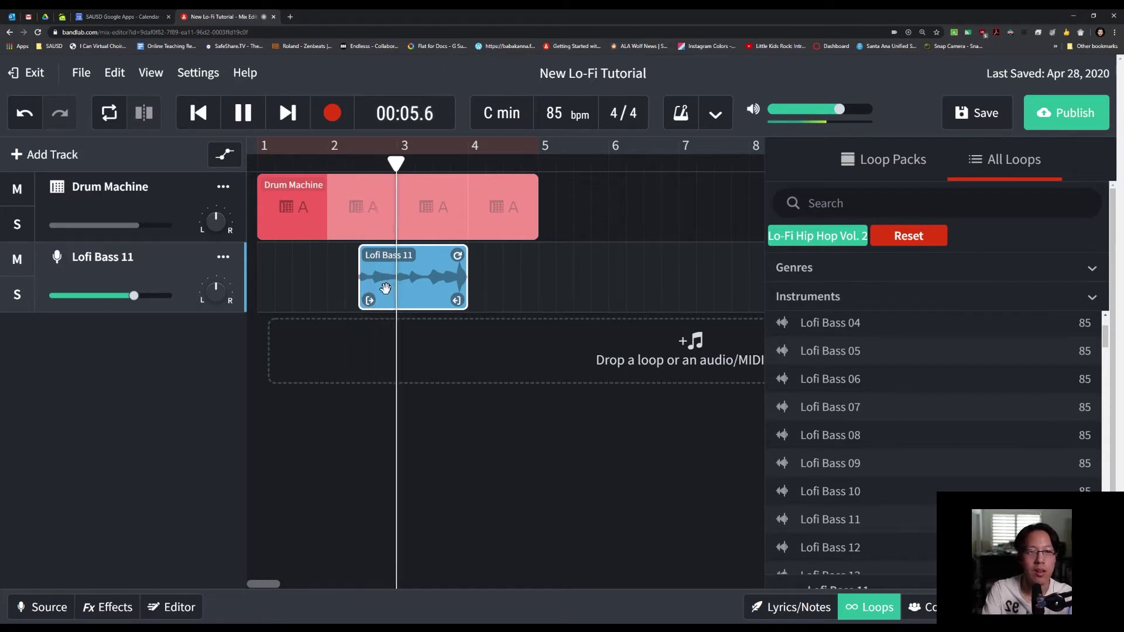
{"action": "key", "text": "space"}
{"action": "left_click_drag", "start_coordinate": [369, 300], "coordinate": [337, 304]}
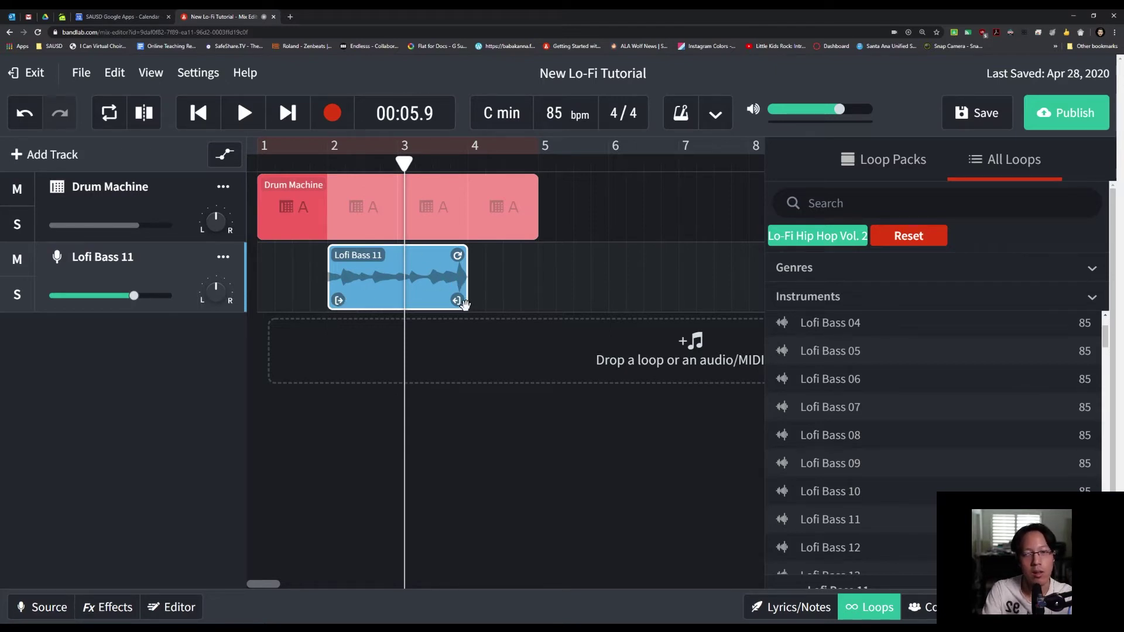
Trim the end of the Lofi Bass 11 region to mid-bar 3, then extend it just past bar 4, playing after each change
{"action": "left_click_drag", "start_coordinate": [462, 300], "coordinate": [431, 300]}
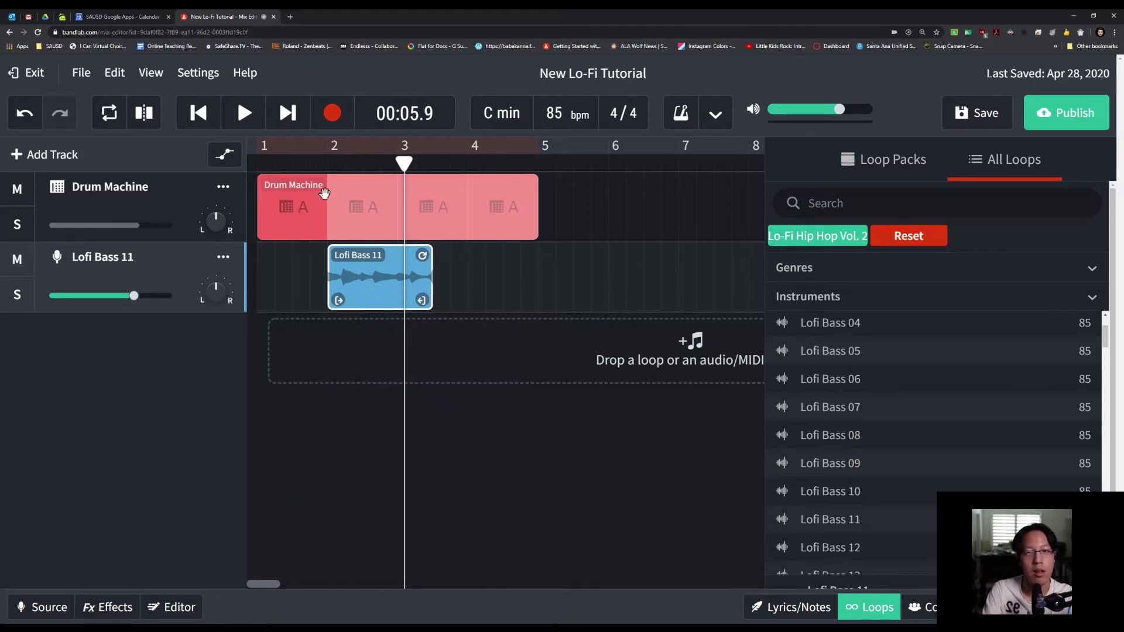
{"action": "left_click", "coordinate": [320, 163]}
{"action": "key", "text": "space"}
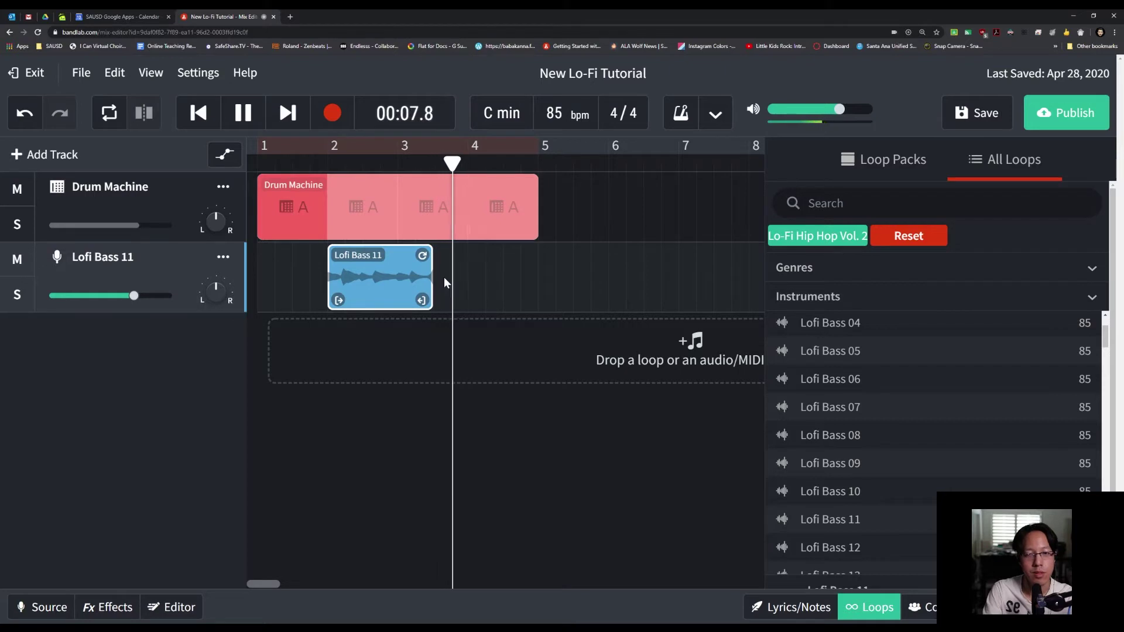
{"action": "key", "text": "space"}
{"action": "left_click_drag", "start_coordinate": [425, 300], "coordinate": [477, 309]}
{"action": "key", "text": "space"}
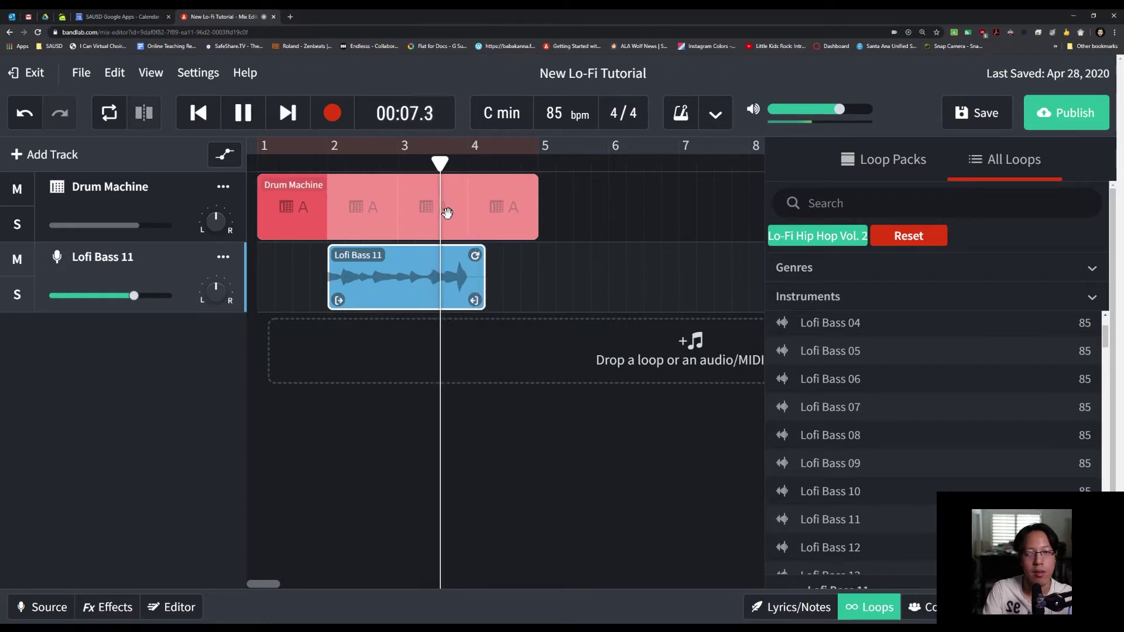
{"action": "key", "text": "space"}
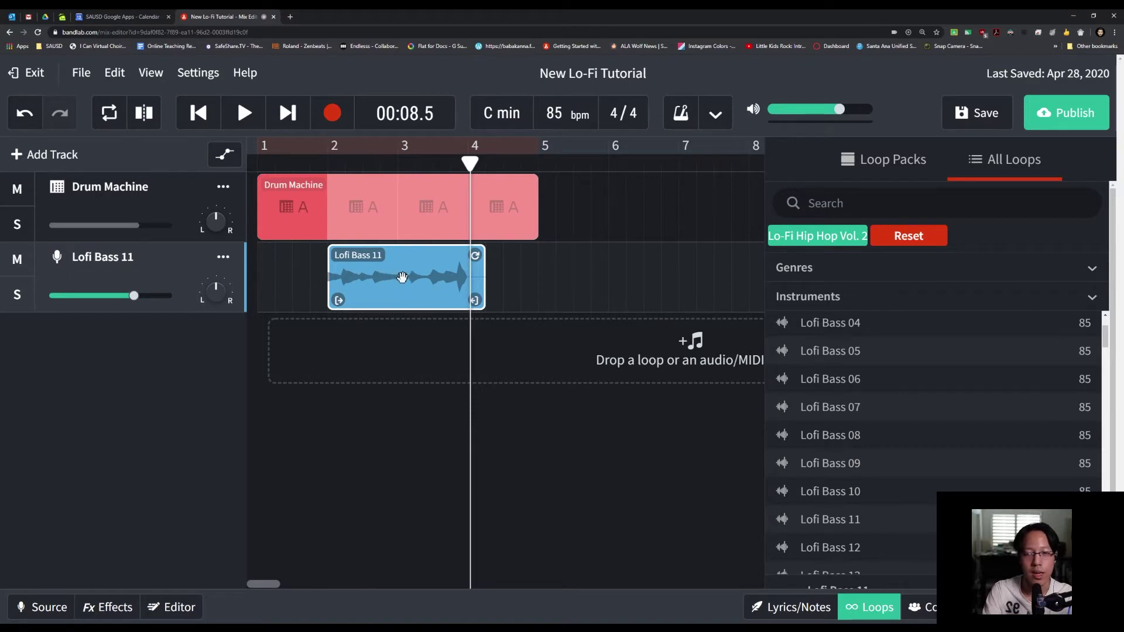
Move the Lofi Bass 11 region to mid-bar 2, then onto the Drum Machine track at bar 5, and test playback there
{"action": "left_click_drag", "start_coordinate": [400, 278], "coordinate": [426, 279]}
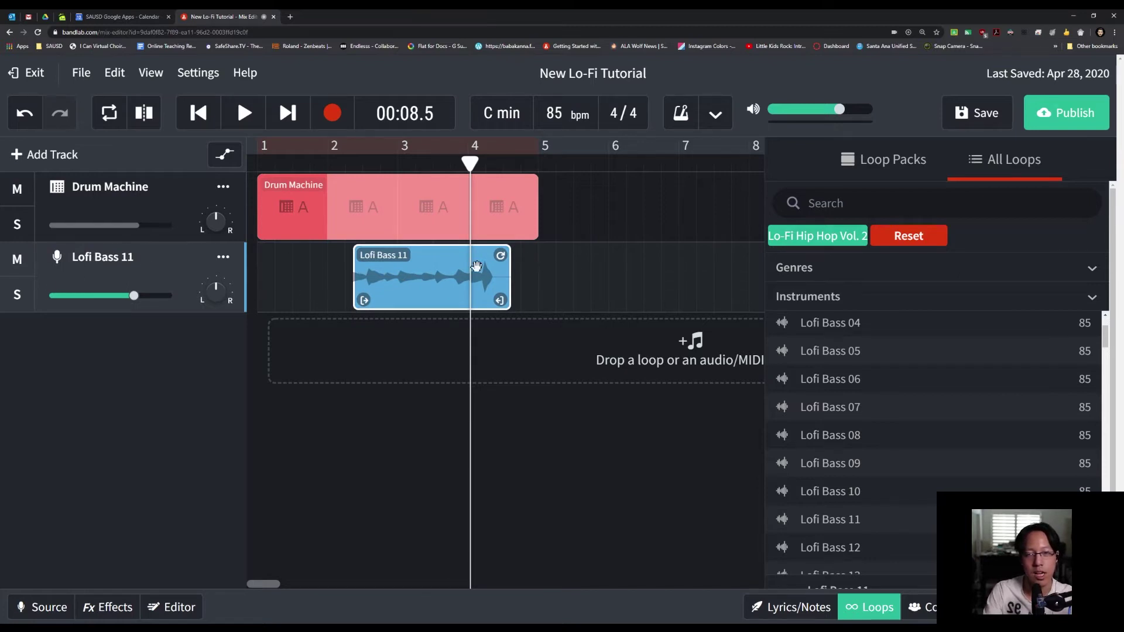
{"action": "left_click_drag", "start_coordinate": [476, 266], "coordinate": [619, 225]}
{"action": "left_click", "coordinate": [563, 164]}
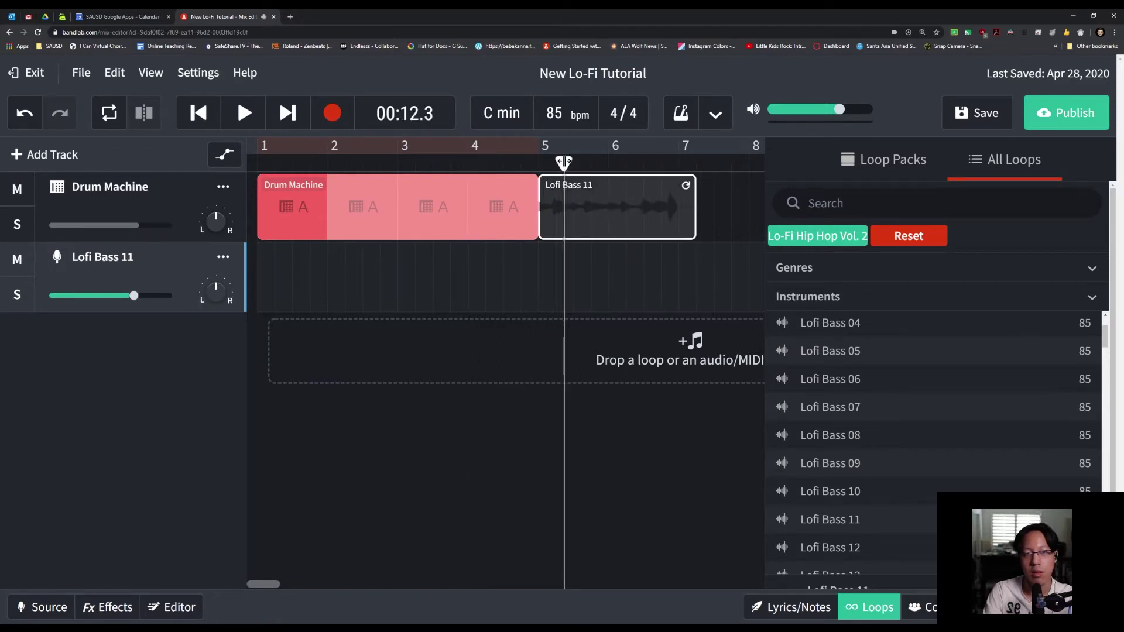
{"action": "key", "text": "space"}
{"action": "key", "text": "space"}
{"action": "left_click", "coordinate": [495, 163]}
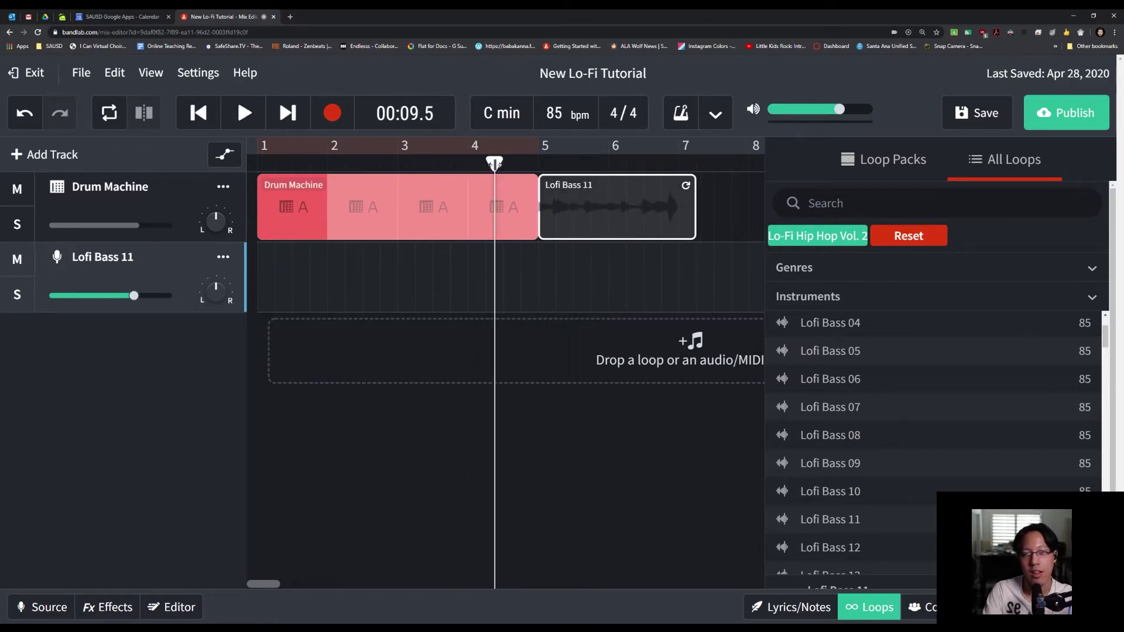
Place the Lofi Bass 11 region at bar 1 on its own track, looped to bar 5, and play from the start
{"action": "left_click_drag", "start_coordinate": [592, 205], "coordinate": [319, 288]}
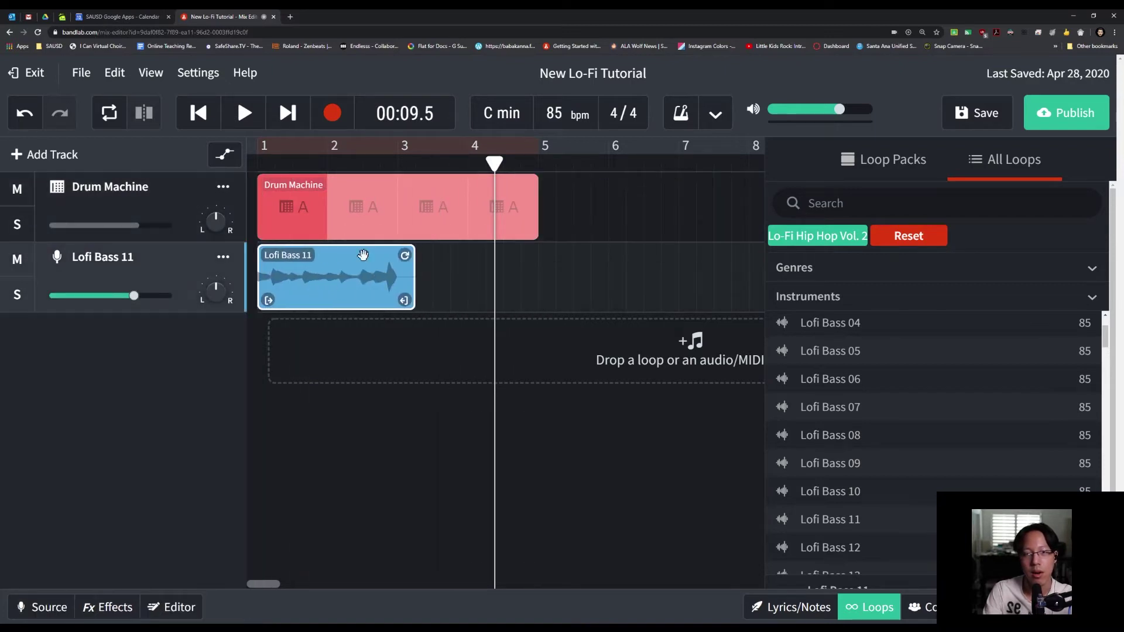
{"action": "left_click_drag", "start_coordinate": [401, 255], "coordinate": [528, 254]}
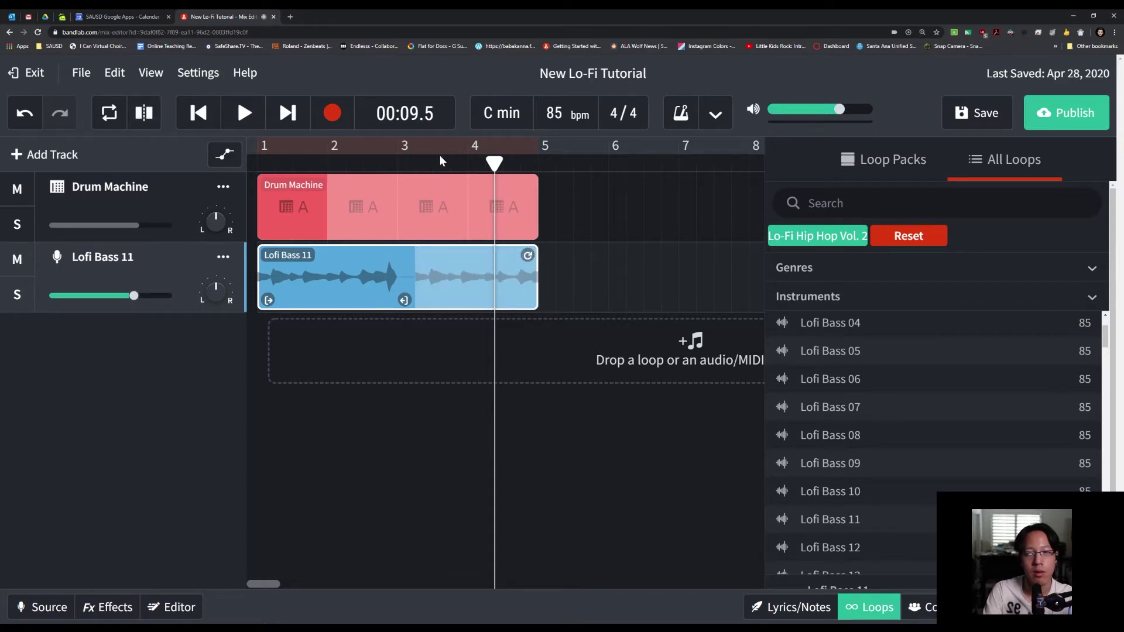
{"action": "left_click_drag", "start_coordinate": [488, 157], "coordinate": [179, 204]}
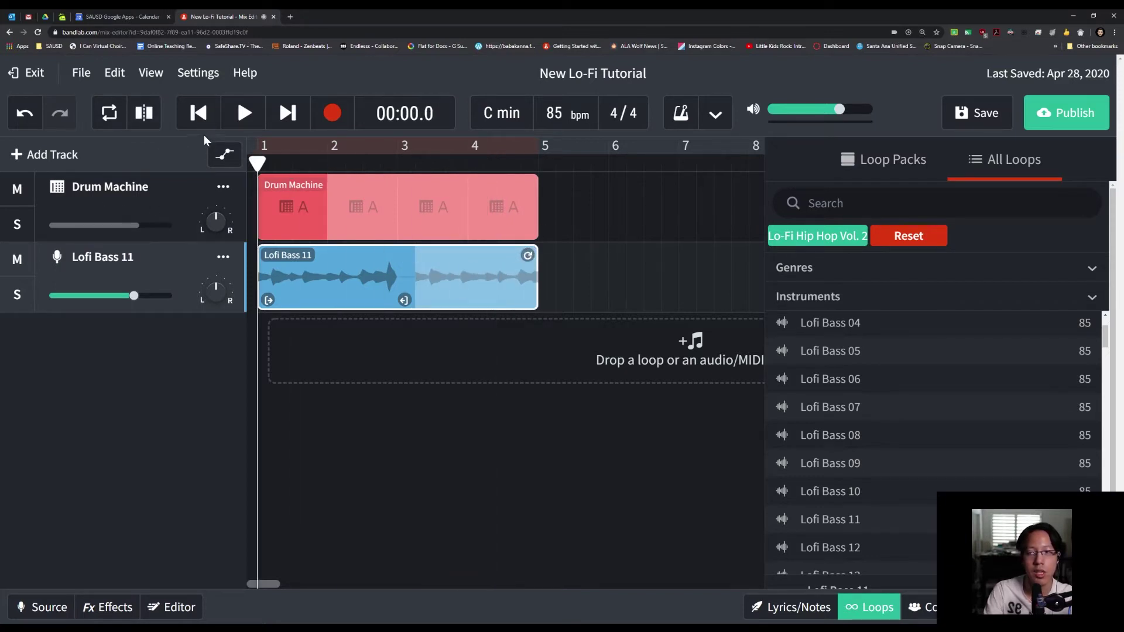
{"action": "left_click", "coordinate": [245, 113]}
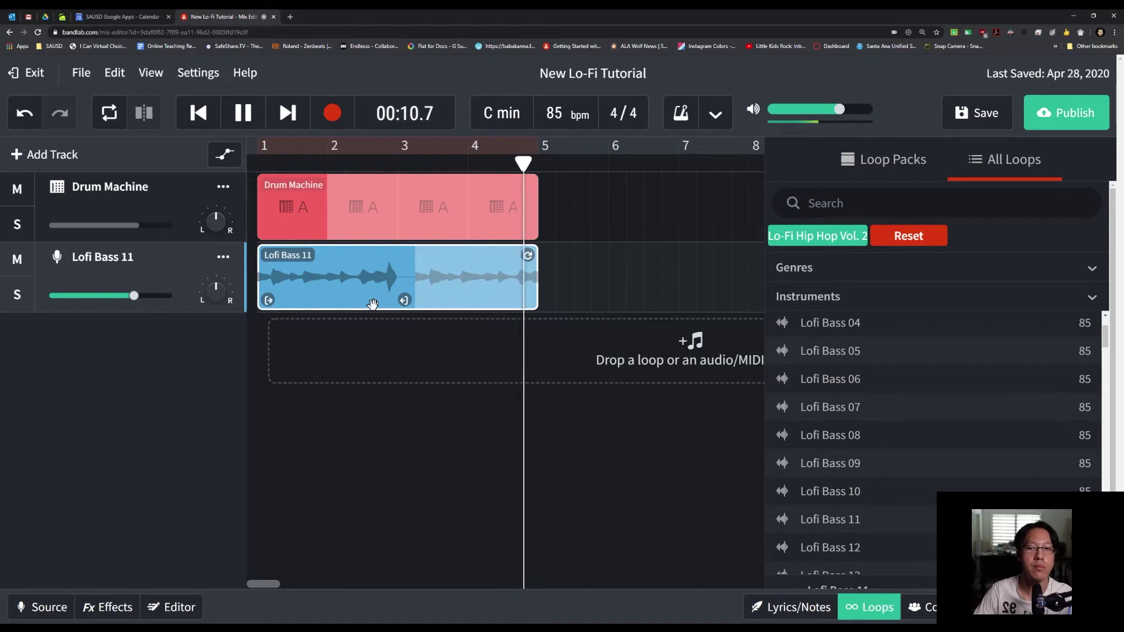
{"action": "key", "text": "space"}
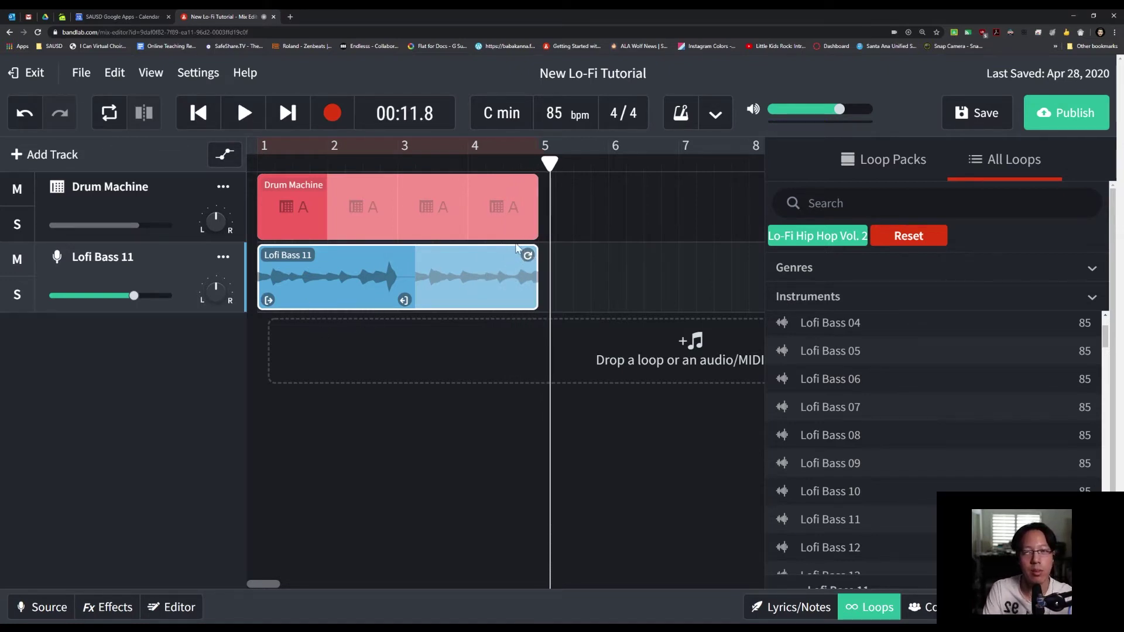
Reduce the Lofi Bass 11 region to a single pass starting at bar 1 and trim its end exactly to bar 3
{"action": "left_click_drag", "start_coordinate": [524, 255], "coordinate": [444, 287]}
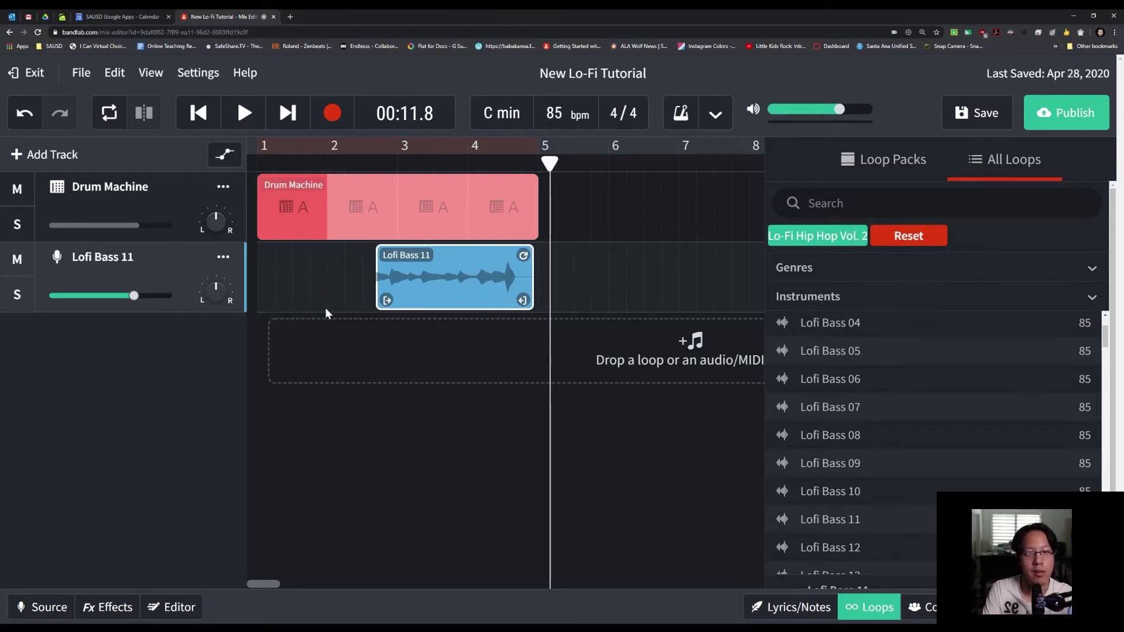
{"action": "mouse_move", "coordinate": [521, 301]}
{"action": "left_mouse_down"}
{"action": "mouse_move", "coordinate": [593, 301]}
{"action": "mouse_move", "coordinate": [510, 302]}
{"action": "left_mouse_up"}
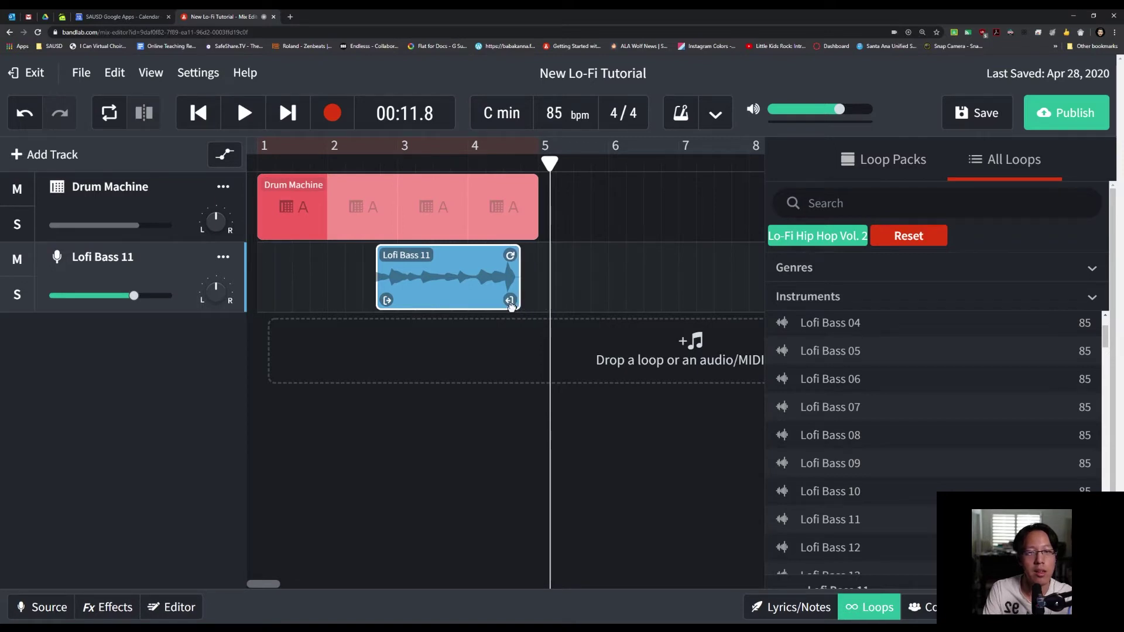
{"action": "left_click_drag", "start_coordinate": [433, 282], "coordinate": [316, 289]}
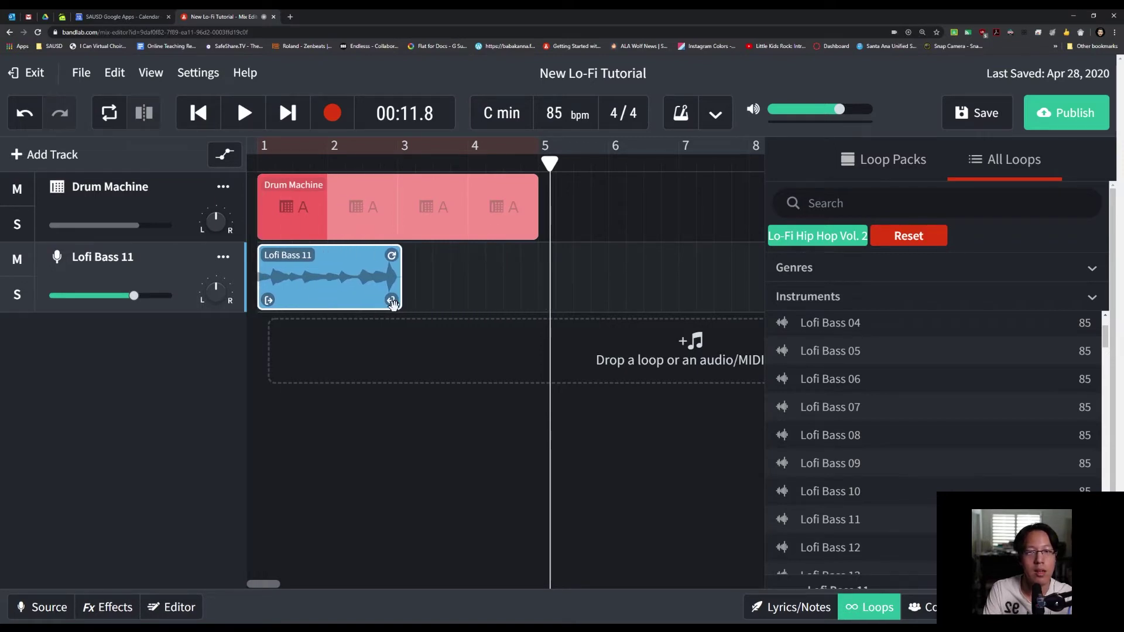
{"action": "left_click_drag", "start_coordinate": [392, 302], "coordinate": [387, 301]}
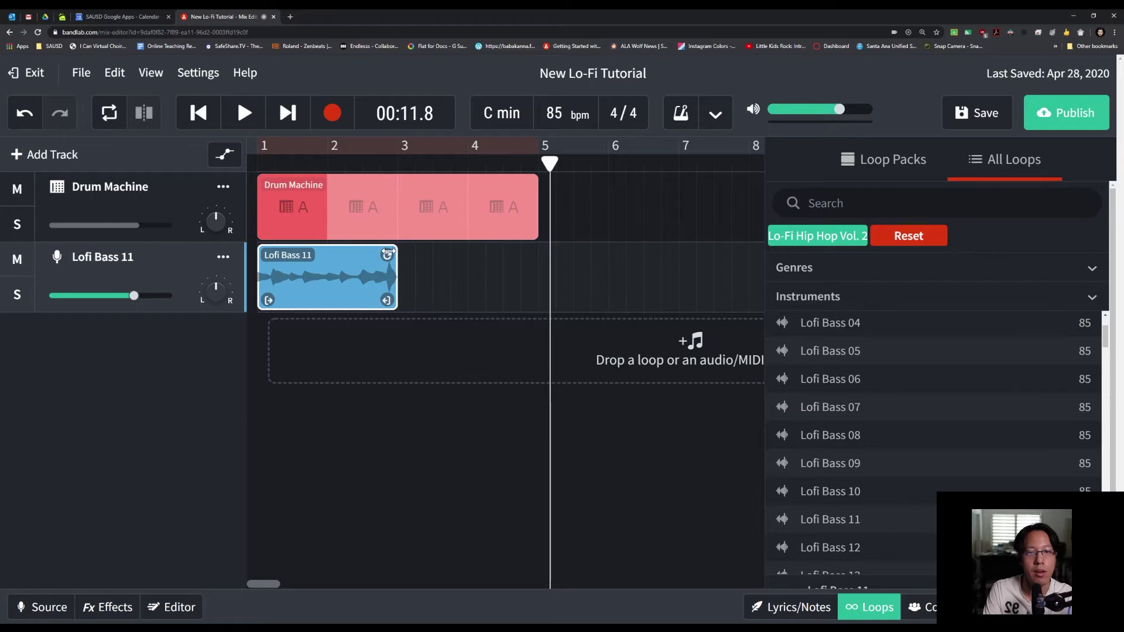
Loop the Lofi Bass 11 region up to bar 5 and play the project from the start
{"action": "left_click_drag", "start_coordinate": [387, 253], "coordinate": [519, 254]}
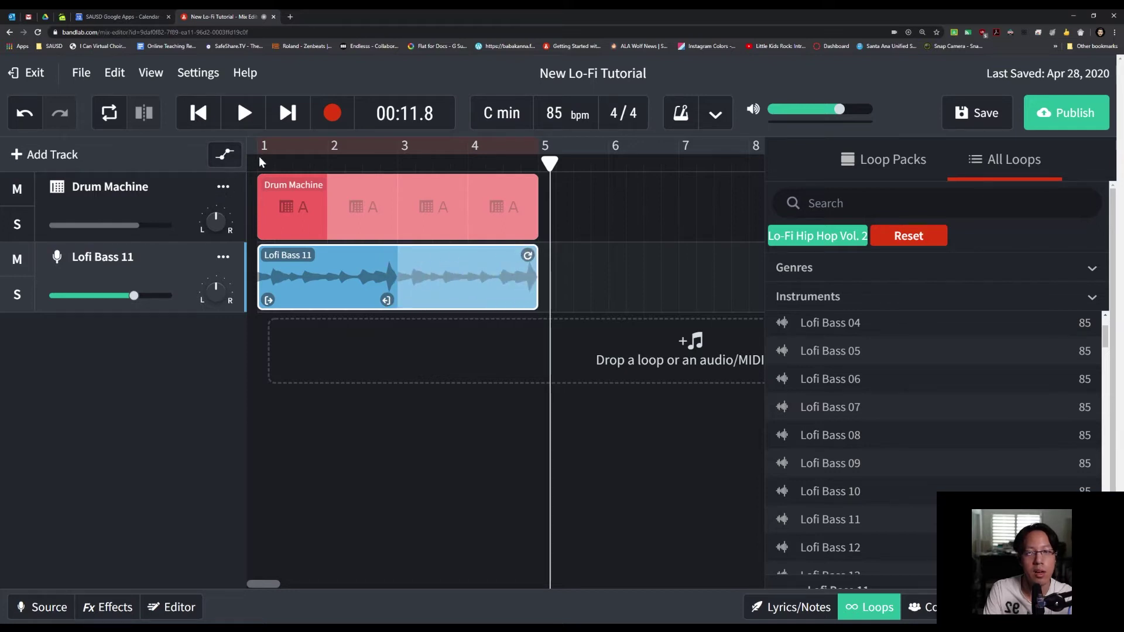
{"action": "left_click", "coordinate": [199, 113]}
{"action": "left_click", "coordinate": [244, 113]}
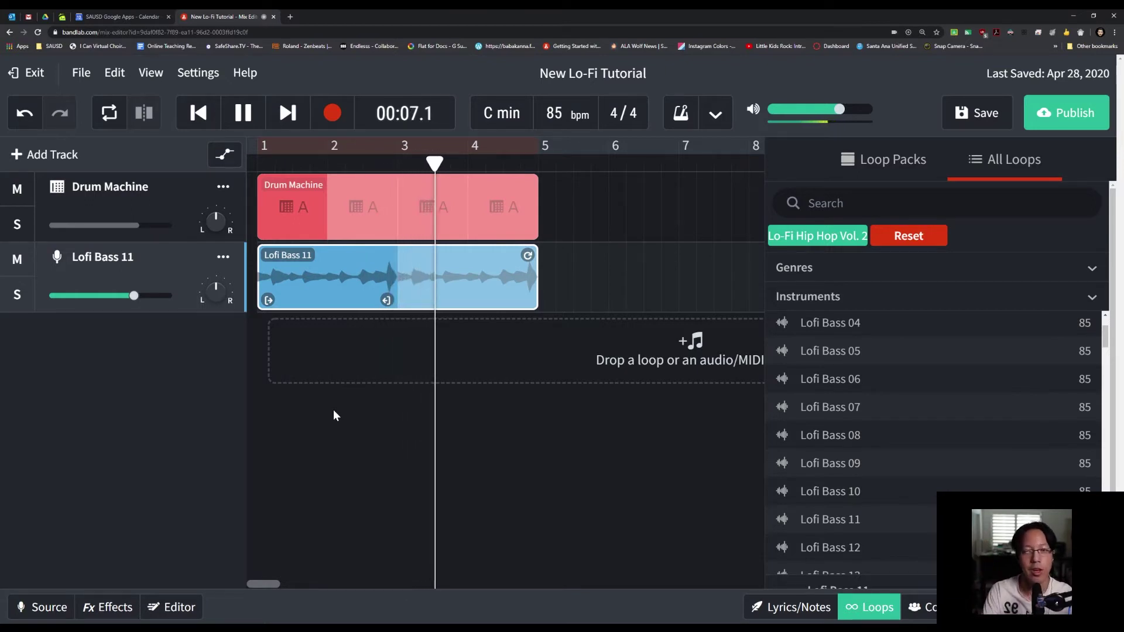
{"action": "key", "text": "space"}
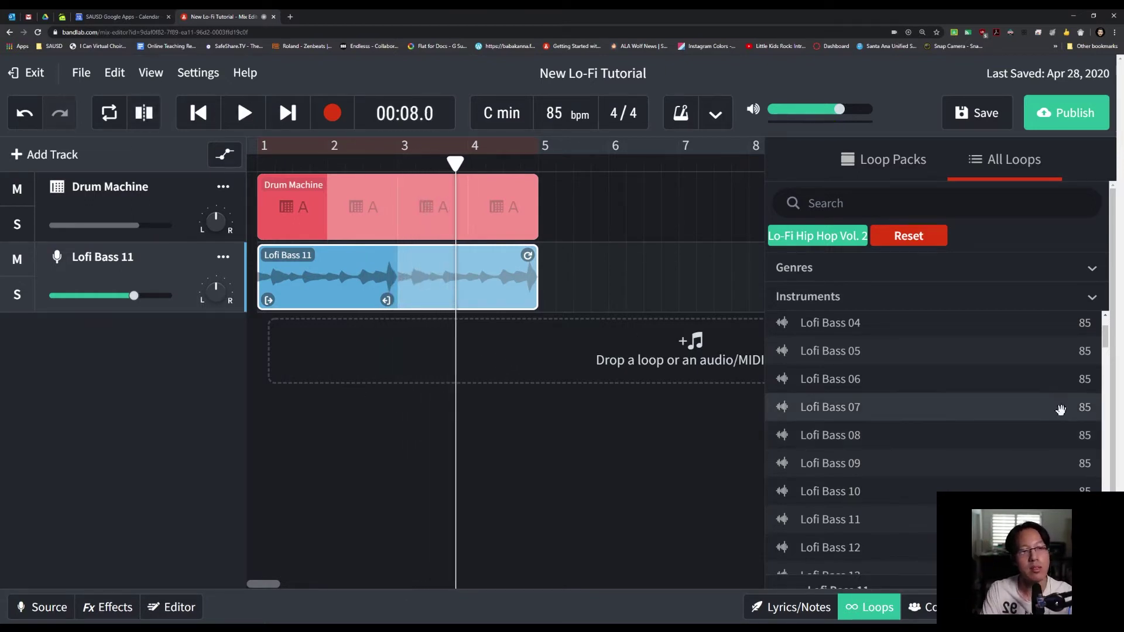
Browse the Lofi Drums loops in Lo-Fi Hip Hop Vol. 2 and preview Lofi Drums 03
{"action": "scroll", "coordinate": [911, 451], "scroll_direction": "down", "scroll_amount": 8}
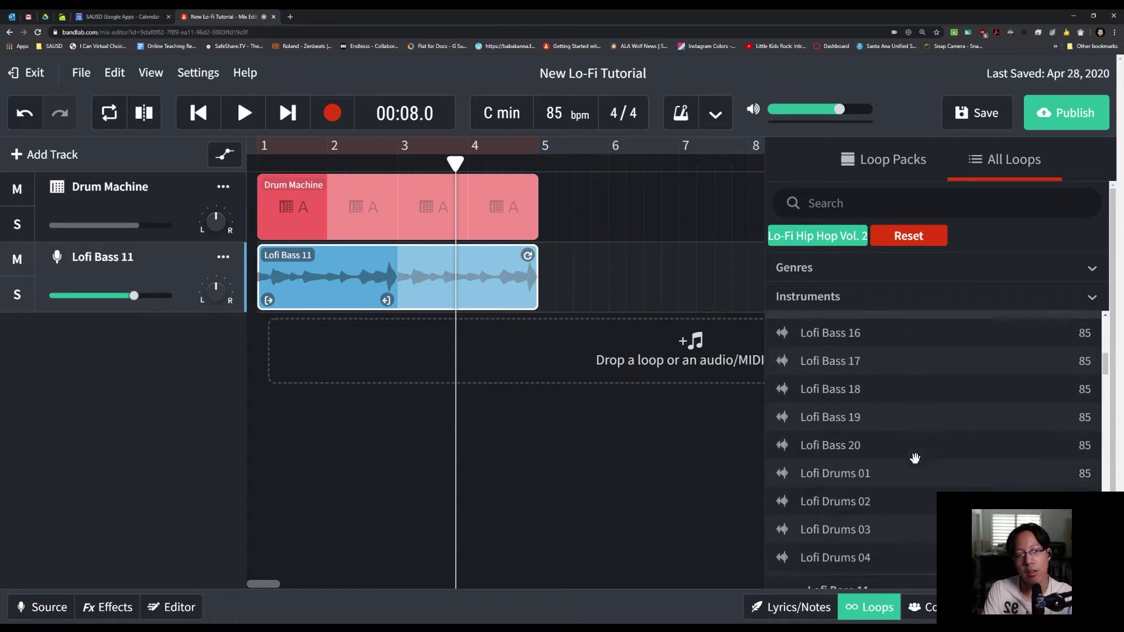
{"action": "scroll", "coordinate": [870, 406], "scroll_direction": "up", "scroll_amount": 3}
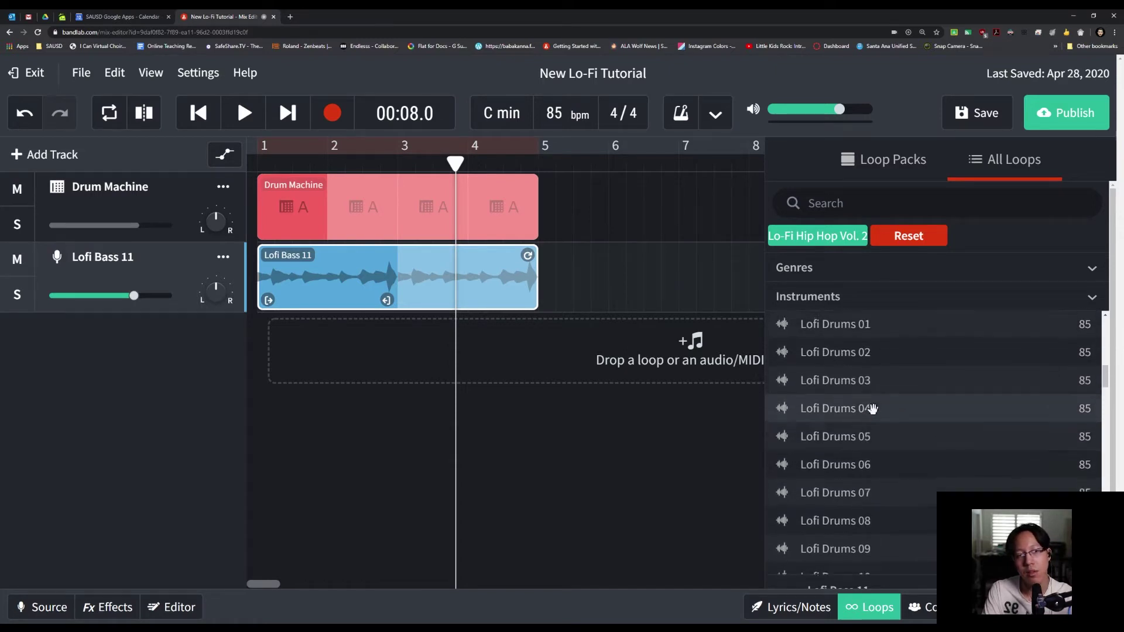
{"action": "left_click", "coordinate": [861, 417]}
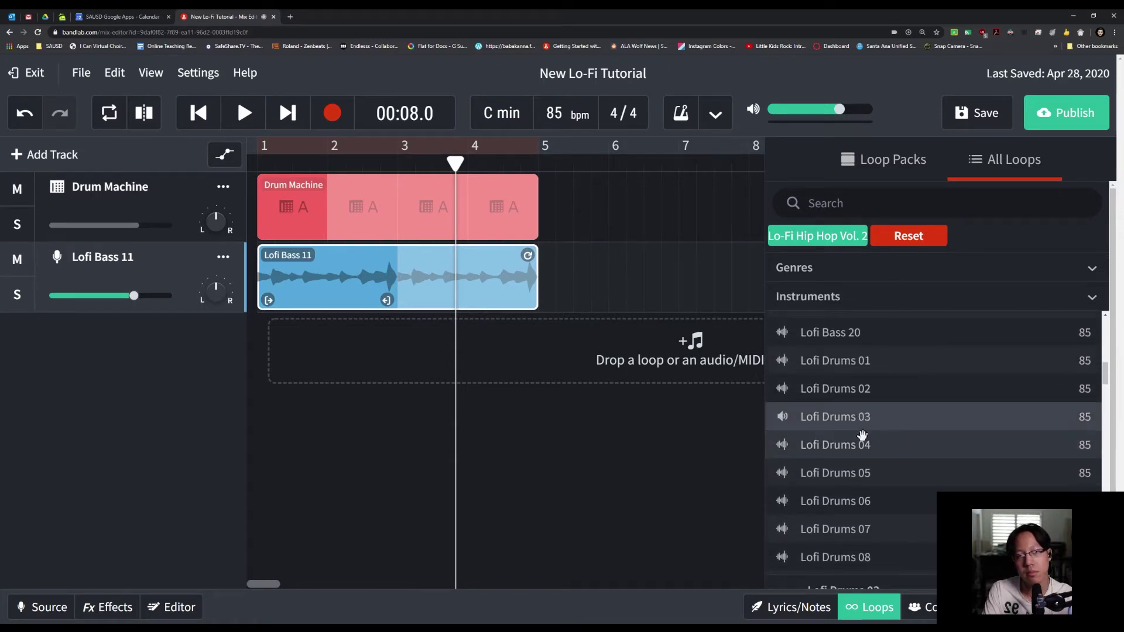
{"action": "left_click", "coordinate": [859, 427]}
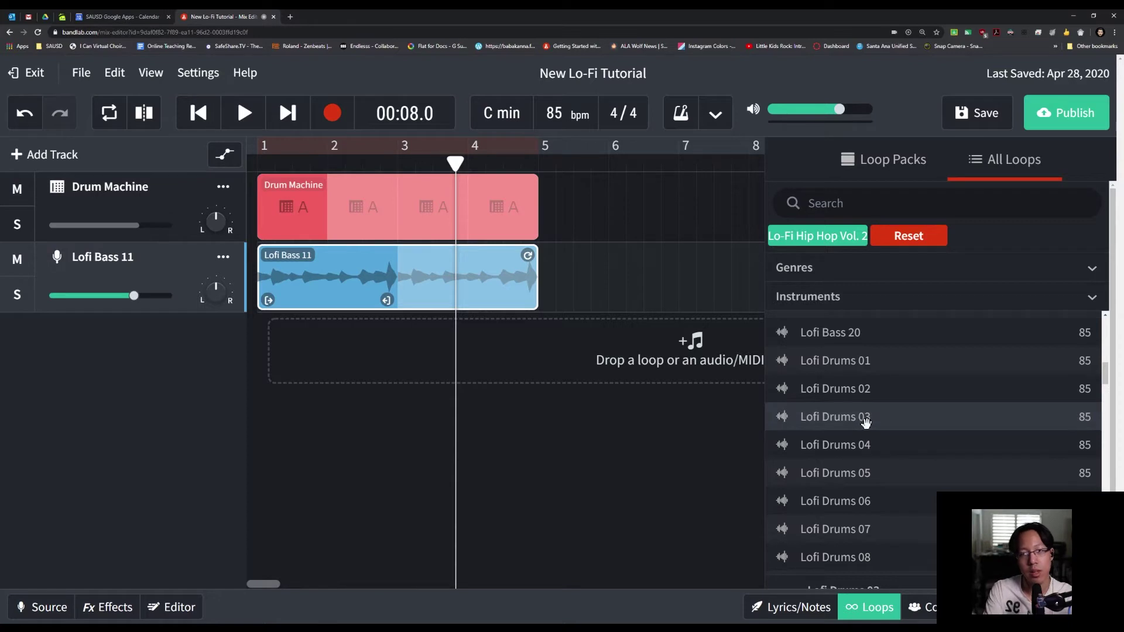
Add the Lofi Drums 01 loop on a new track at bar 1 and loop it up to bar 5
{"action": "left_click", "coordinate": [282, 218]}
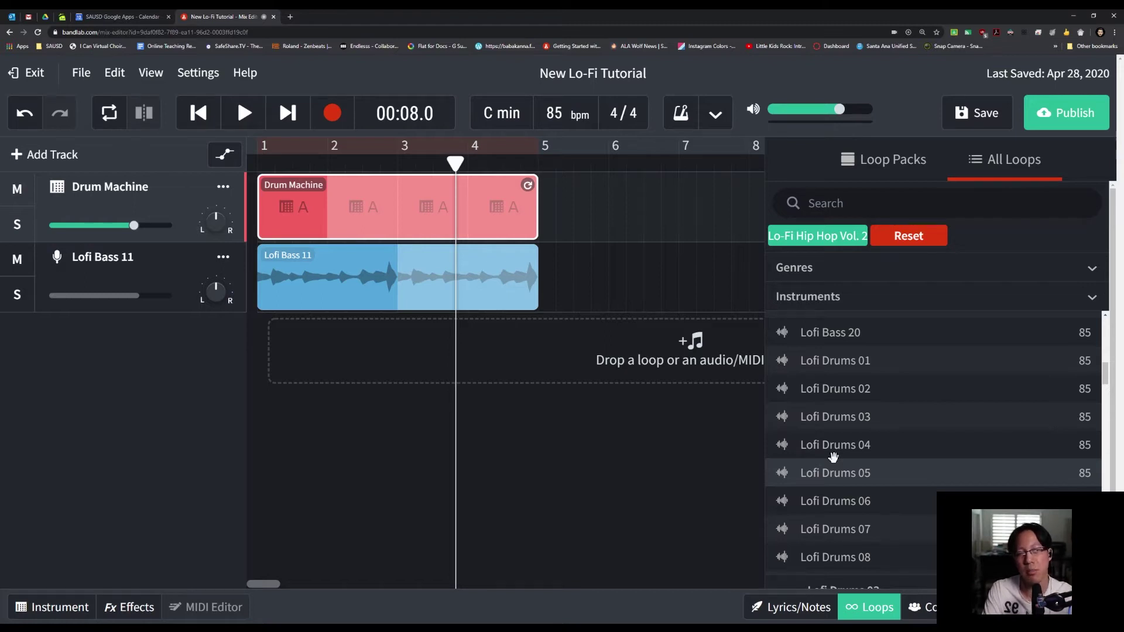
{"action": "left_click", "coordinate": [836, 363]}
{"action": "left_click_drag", "start_coordinate": [836, 363], "coordinate": [316, 363]}
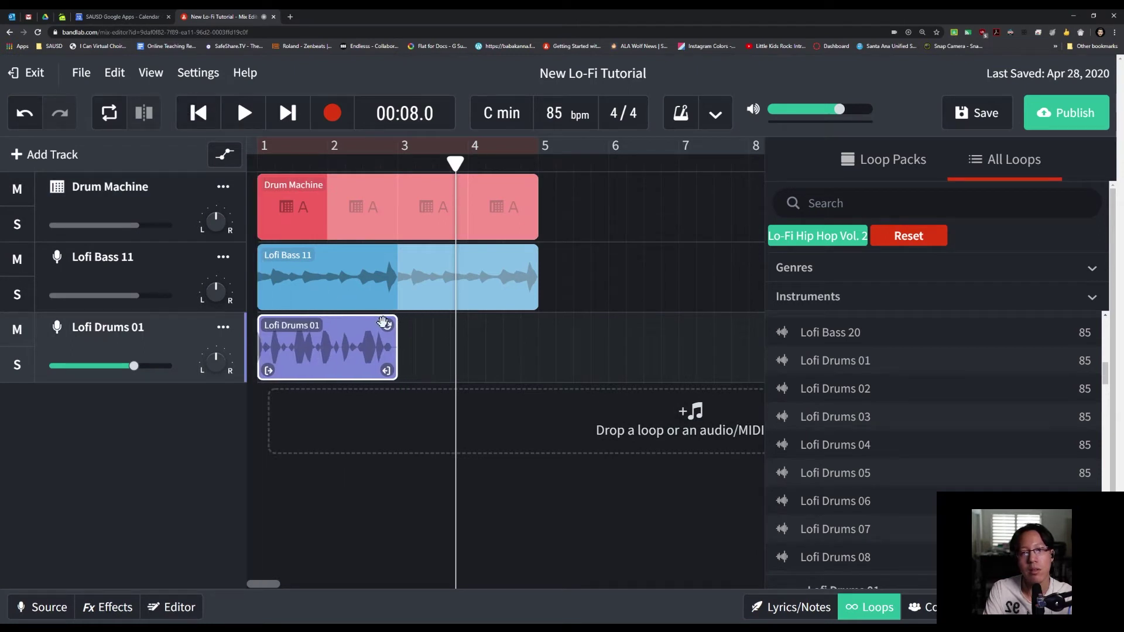
{"action": "left_click_drag", "start_coordinate": [387, 325], "coordinate": [529, 326]}
Play all three tracks together from the start of the project
{"action": "left_click", "coordinate": [204, 119]}
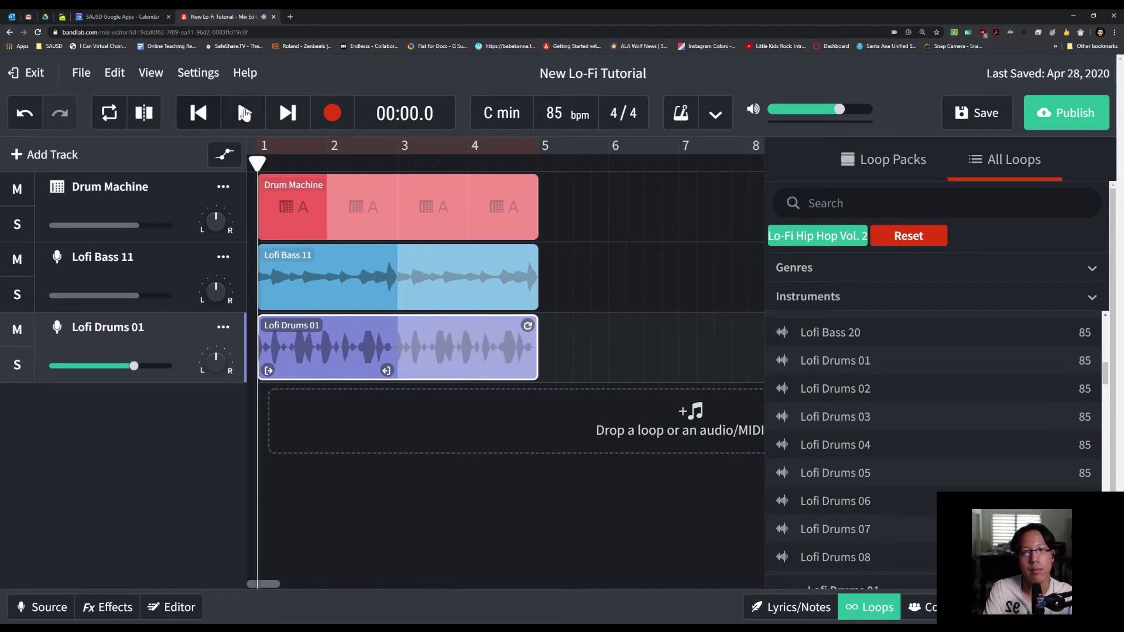
{"action": "left_click", "coordinate": [241, 119]}
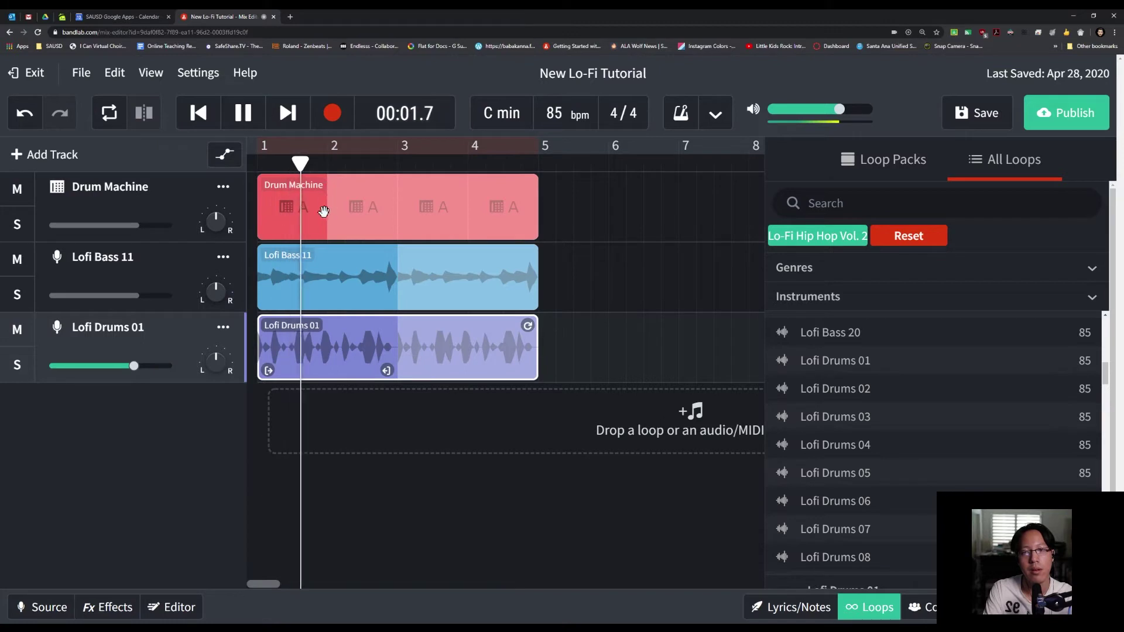
{"action": "left_click", "coordinate": [249, 119]}
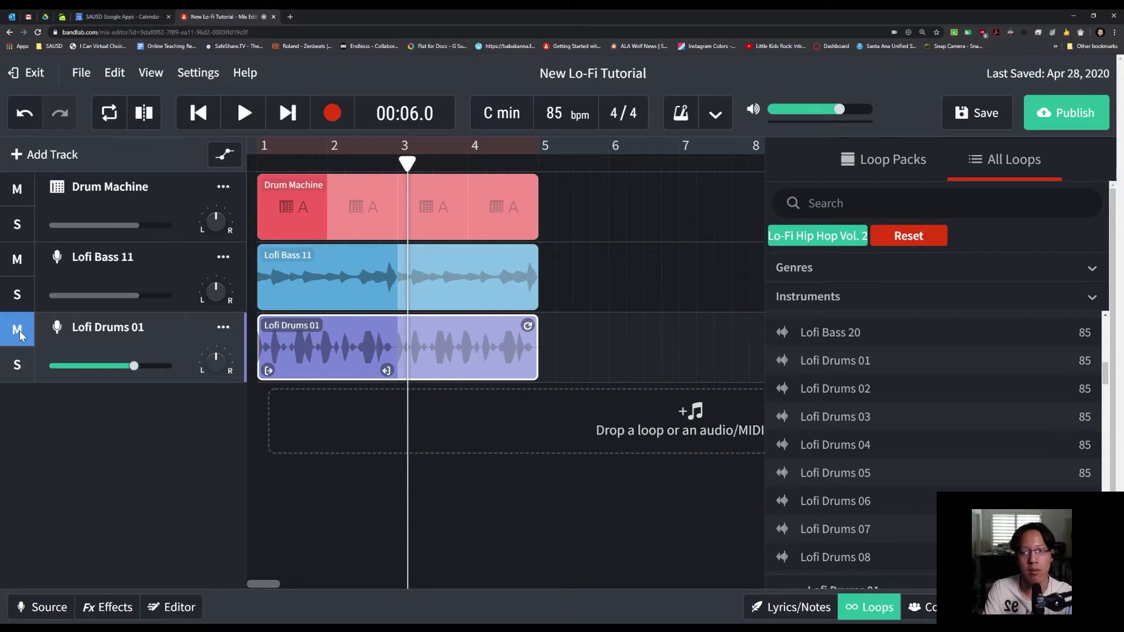
Listen to the project from the start with the Lofi Drums 01 track muted, then return to the beginning
{"action": "left_click", "coordinate": [198, 113]}
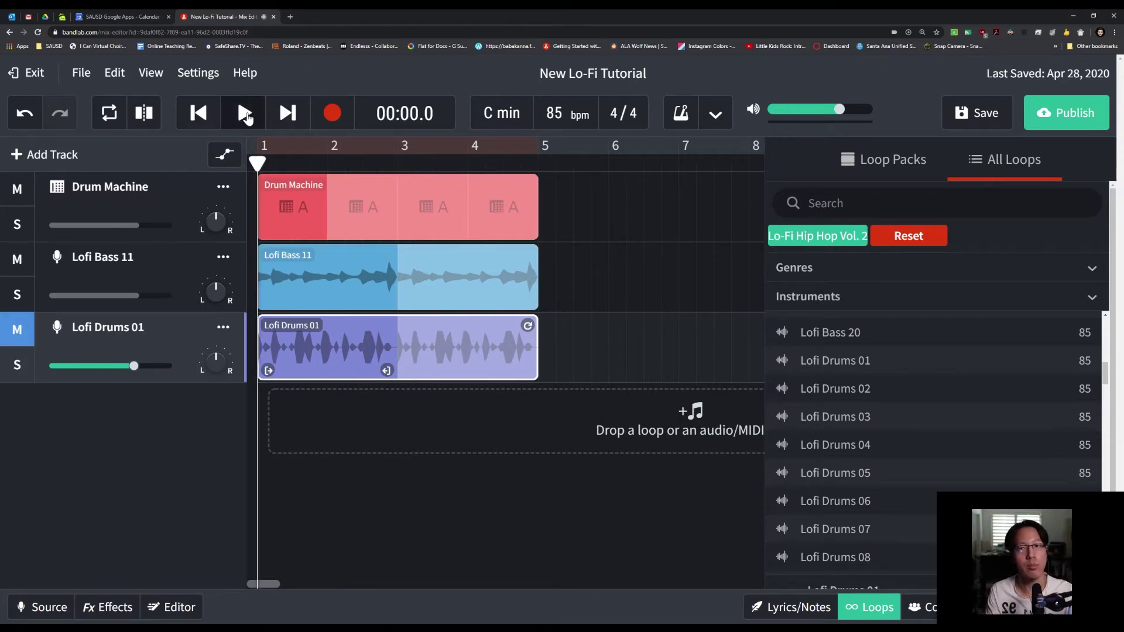
{"action": "left_click", "coordinate": [245, 113]}
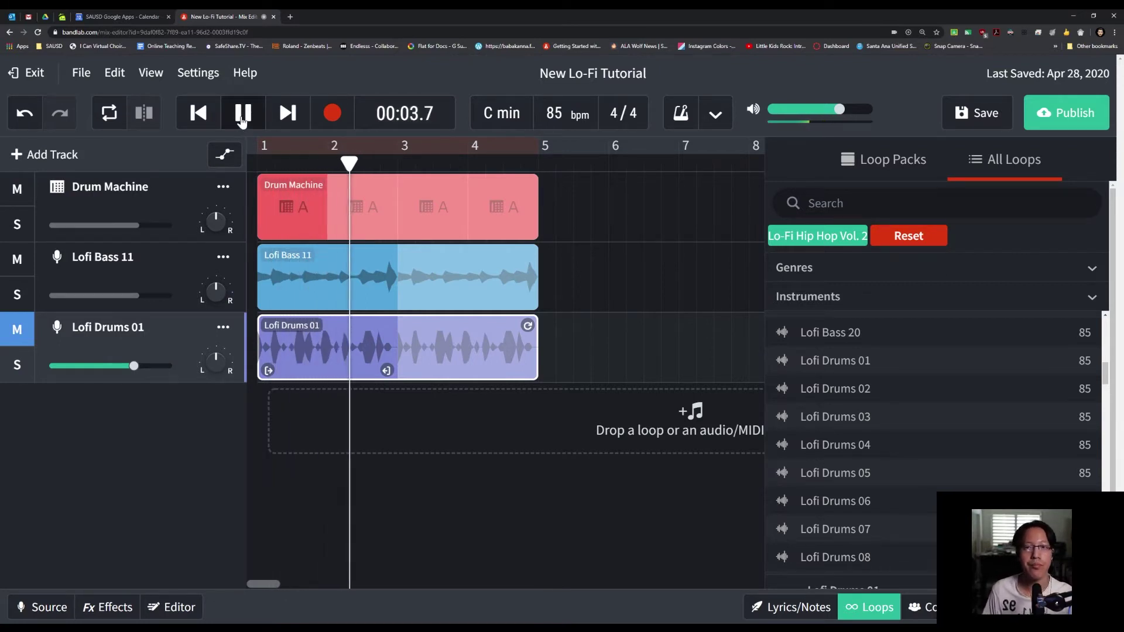
{"action": "left_click", "coordinate": [242, 120]}
{"action": "left_click", "coordinate": [205, 122]}
Mute the Drum Machine track and unmute the Lofi Drums 01 track
{"action": "left_click", "coordinate": [31, 199]}
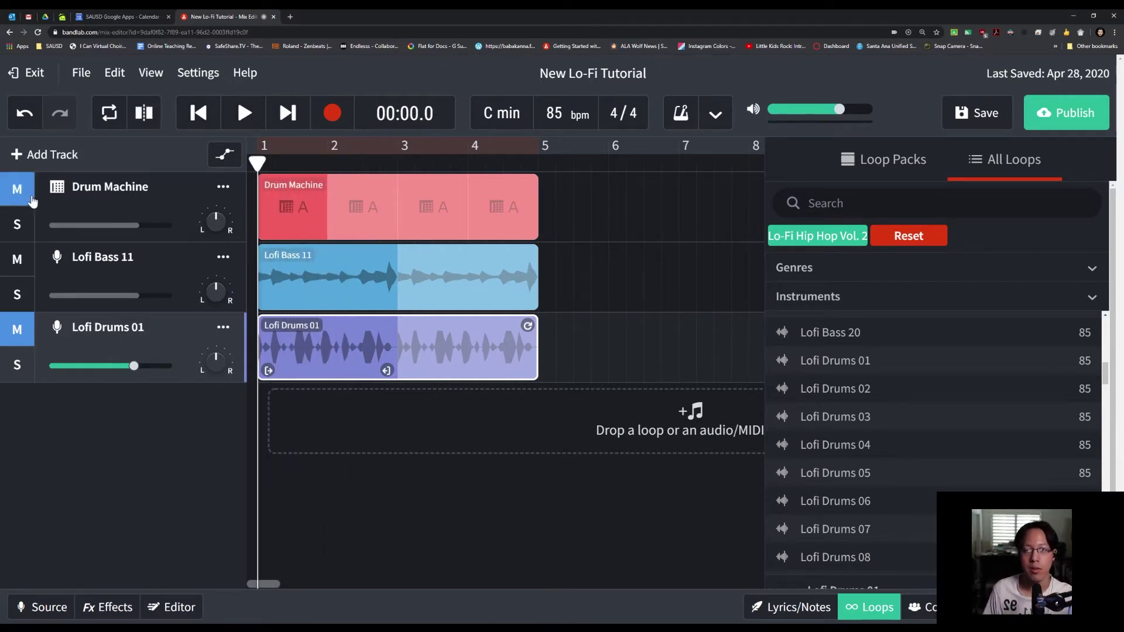
{"action": "left_click", "coordinate": [20, 332]}
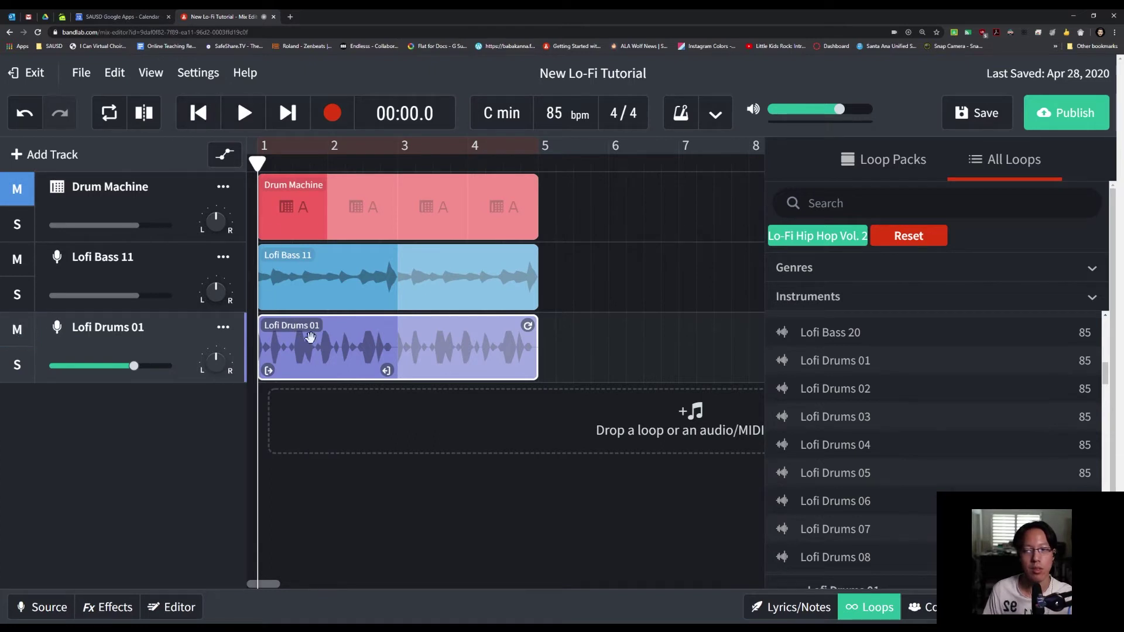
Listen to the project from the start with only the bass and Lofi Drums 01 tracks sounding
{"action": "left_click", "coordinate": [245, 123]}
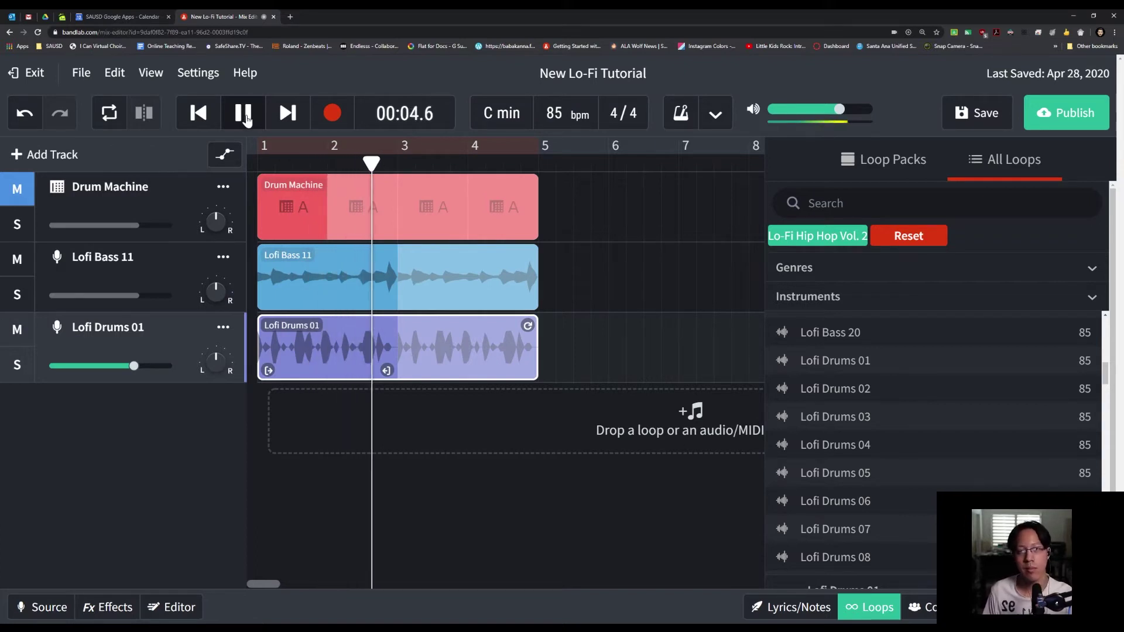
{"action": "left_click", "coordinate": [244, 124]}
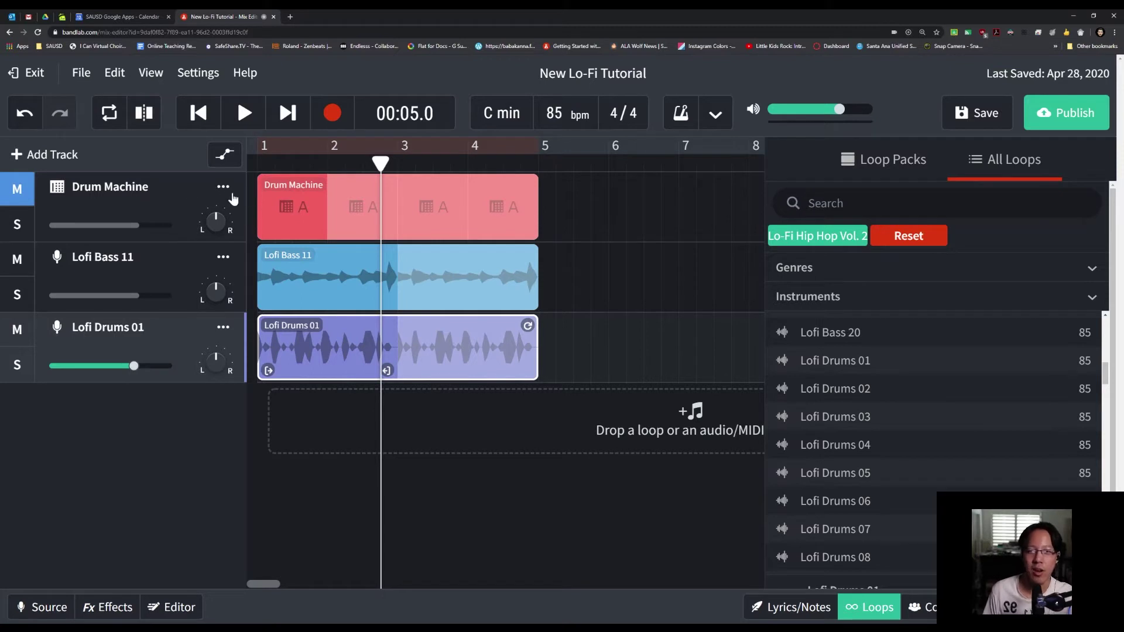
Delete the Drum Machine track and return the playhead to the start of the project
{"action": "left_click", "coordinate": [295, 192]}
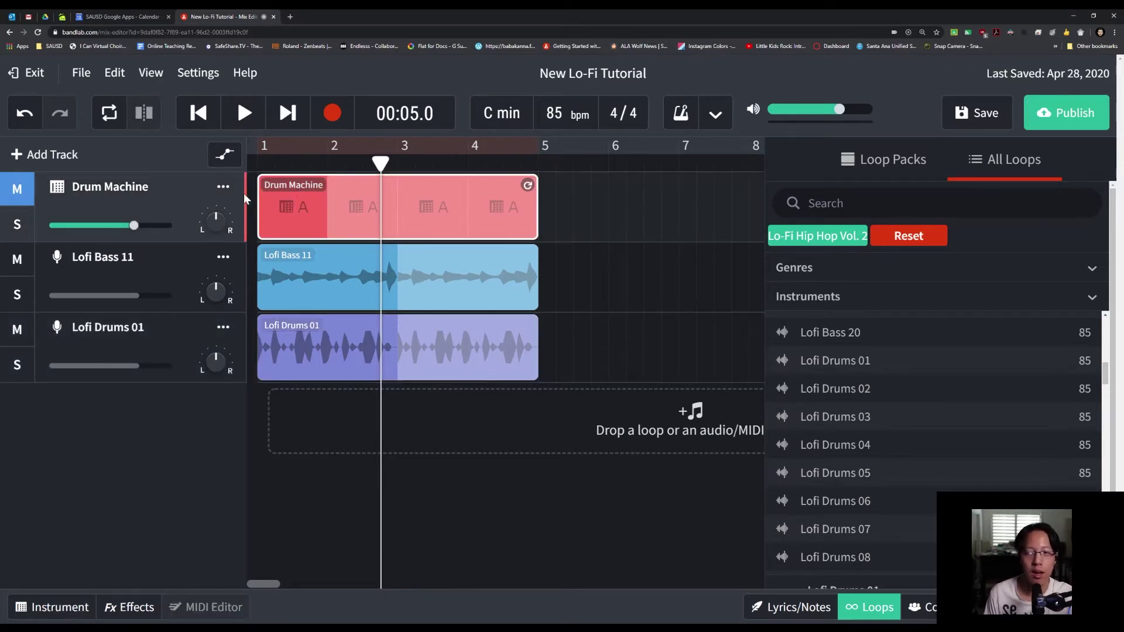
{"action": "left_click", "coordinate": [223, 190]}
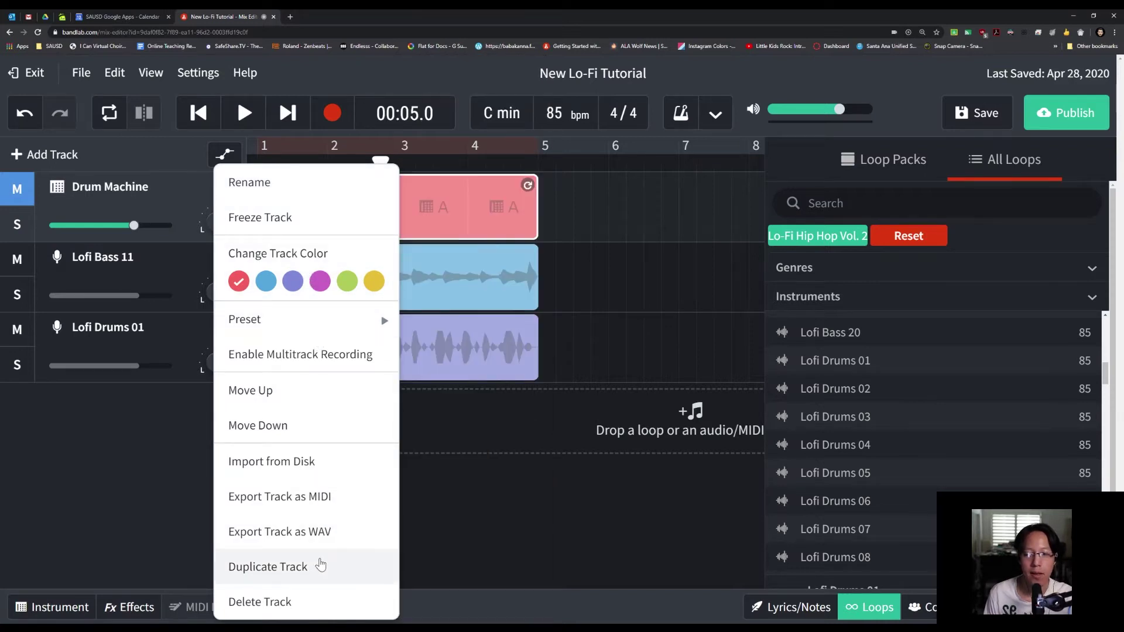
{"action": "left_click", "coordinate": [289, 601]}
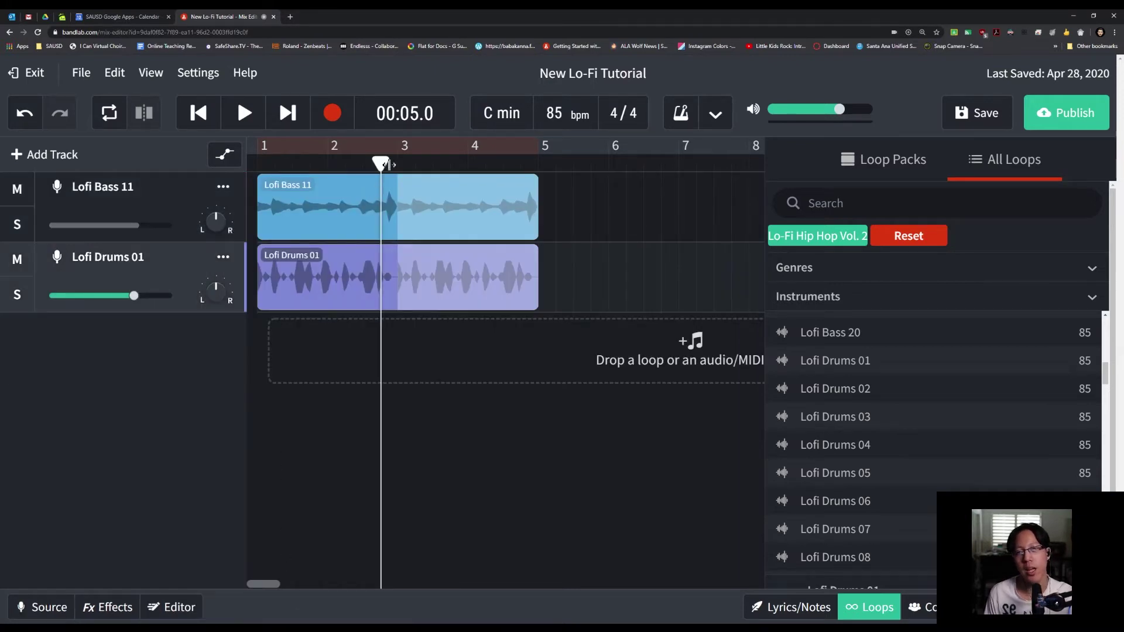
{"action": "left_click_drag", "start_coordinate": [384, 162], "coordinate": [239, 178]}
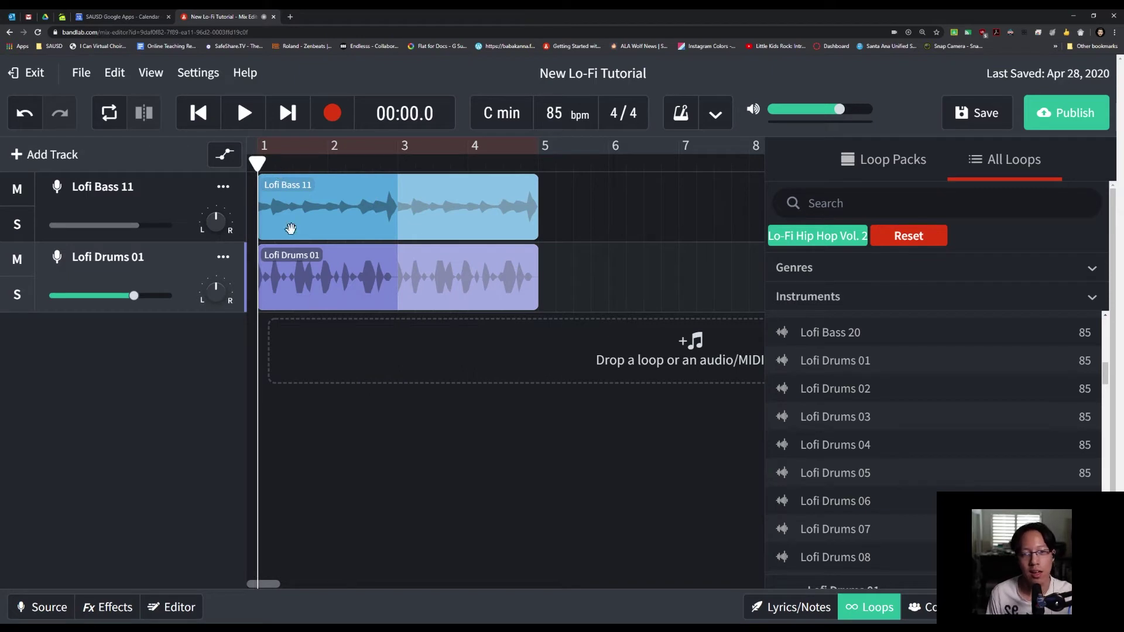
{"action": "left_click", "coordinate": [279, 293]}
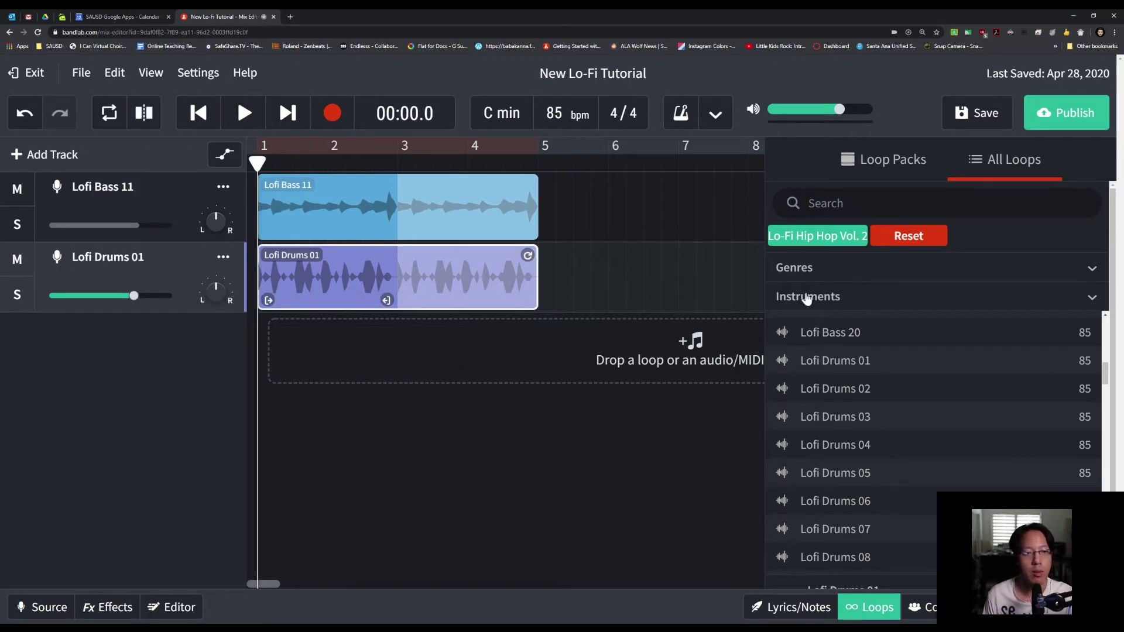
Preview the Lofi FX 07, Lofi FX 10 and Lofi FX 12 loops in the pack
{"action": "scroll", "coordinate": [931, 386], "scroll_direction": "down", "scroll_amount": 10}
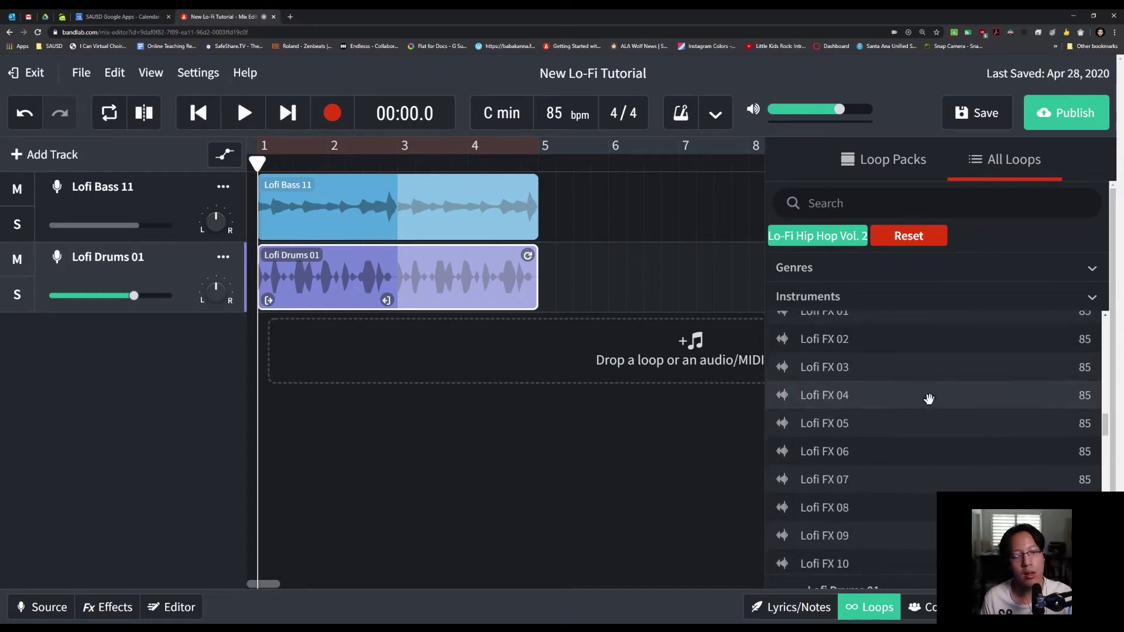
{"action": "scroll", "coordinate": [919, 392], "scroll_direction": "down", "scroll_amount": 3}
{"action": "scroll", "coordinate": [878, 395], "scroll_direction": "up", "scroll_amount": 2}
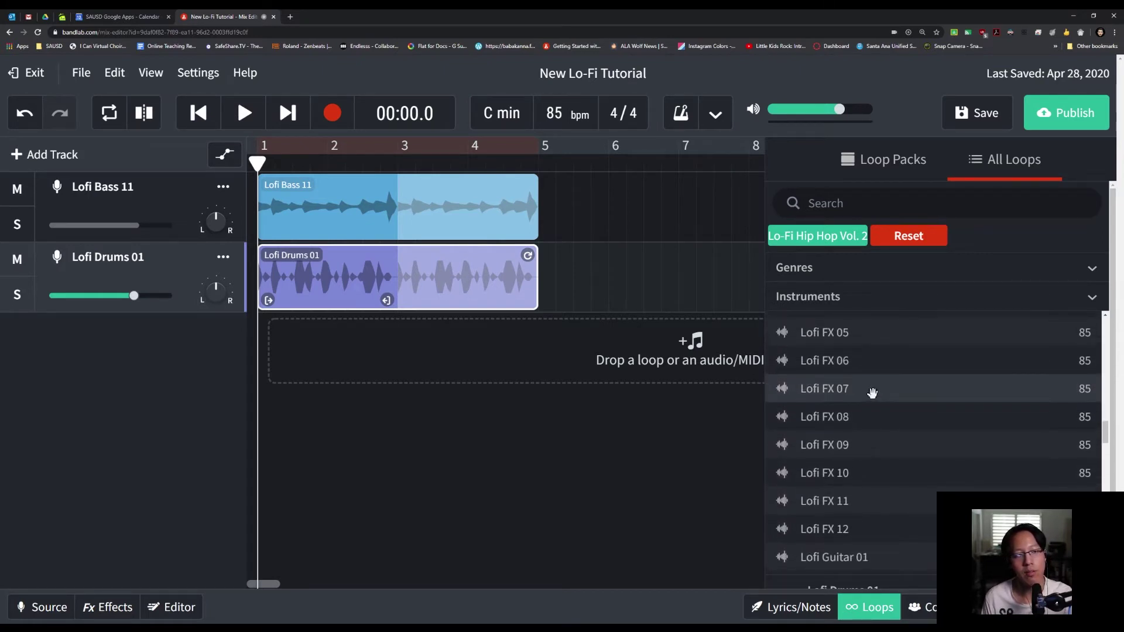
{"action": "left_click", "coordinate": [872, 391]}
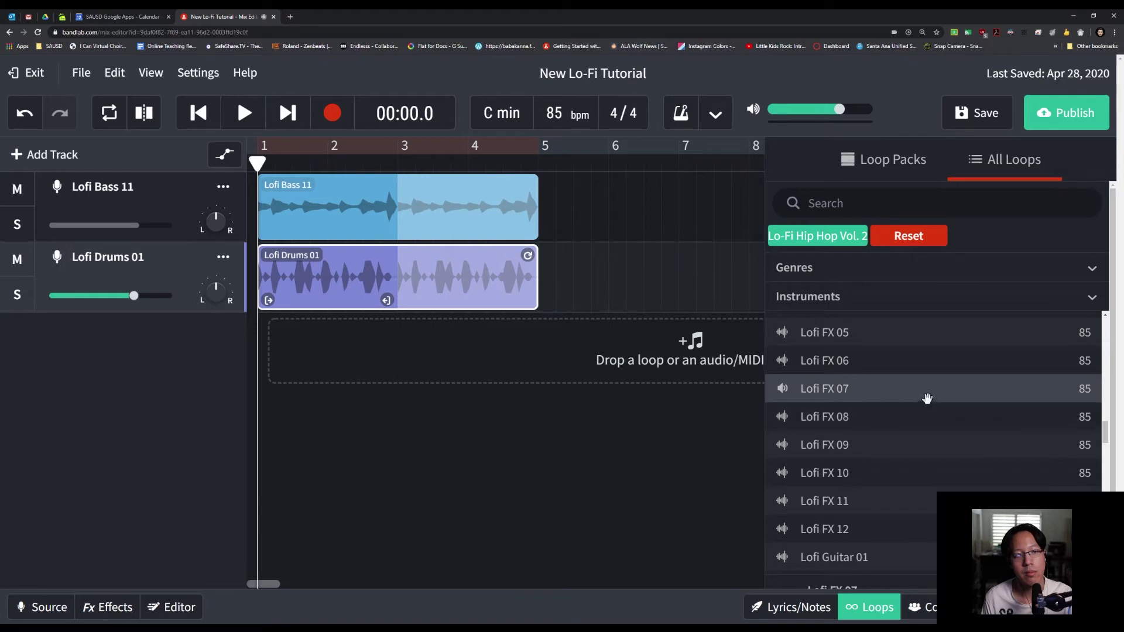
{"action": "left_click", "coordinate": [884, 473]}
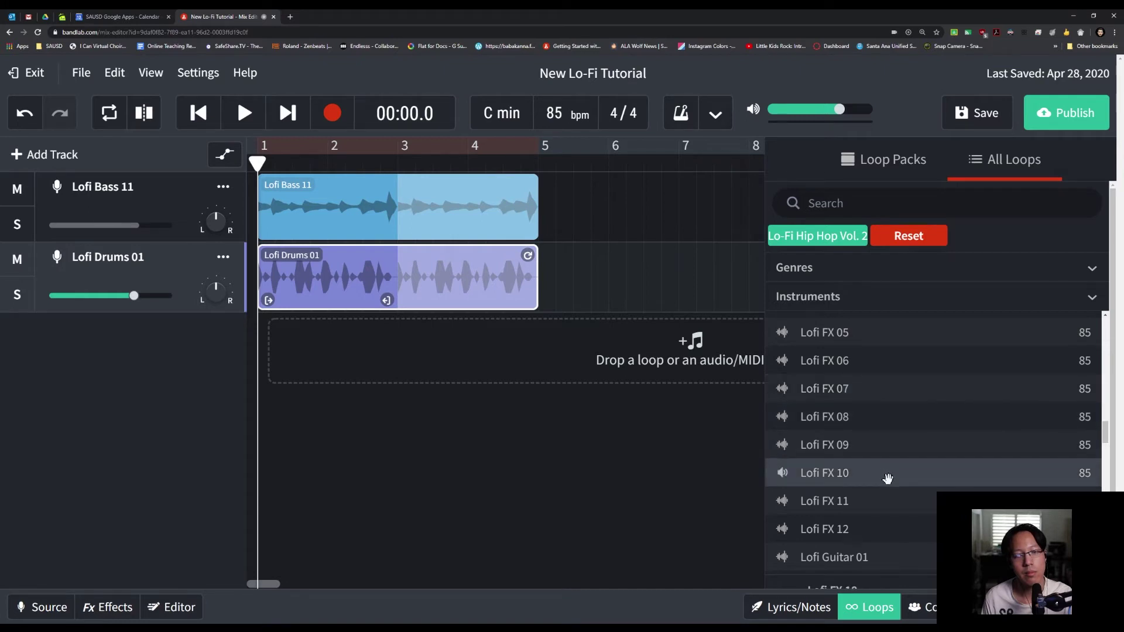
{"action": "left_click", "coordinate": [876, 535]}
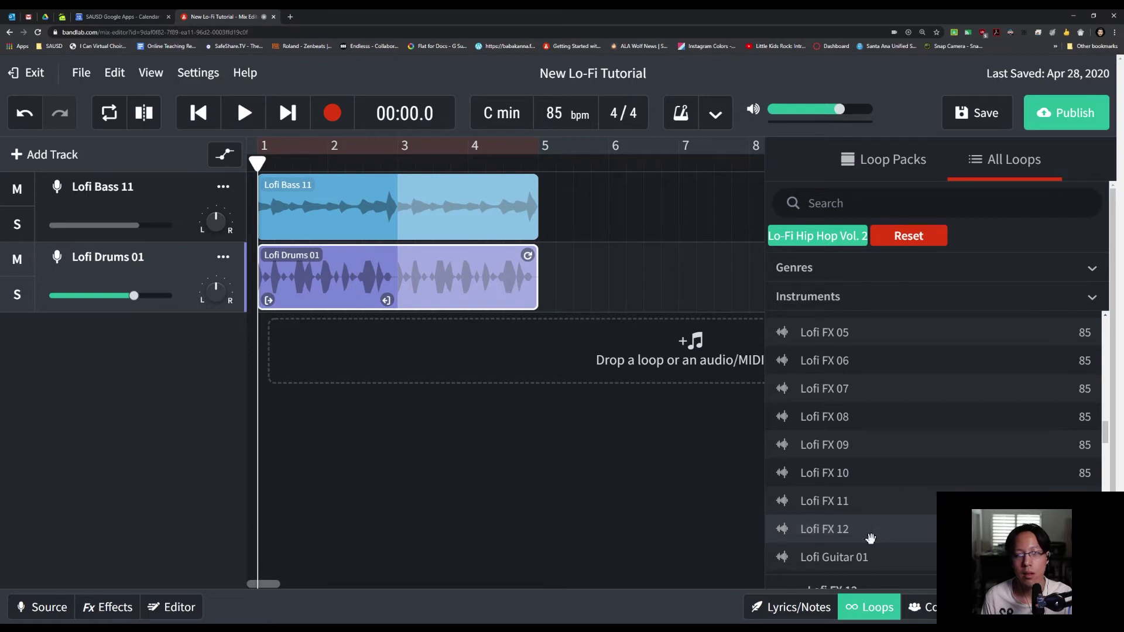
Preview the Lofi Guitar 01, Lofi Guitar 06 and Lofi Guitar 07 loops
{"action": "scroll", "coordinate": [881, 509], "scroll_direction": "down", "scroll_amount": 1}
{"action": "scroll", "coordinate": [885, 502], "scroll_direction": "down", "scroll_amount": 1}
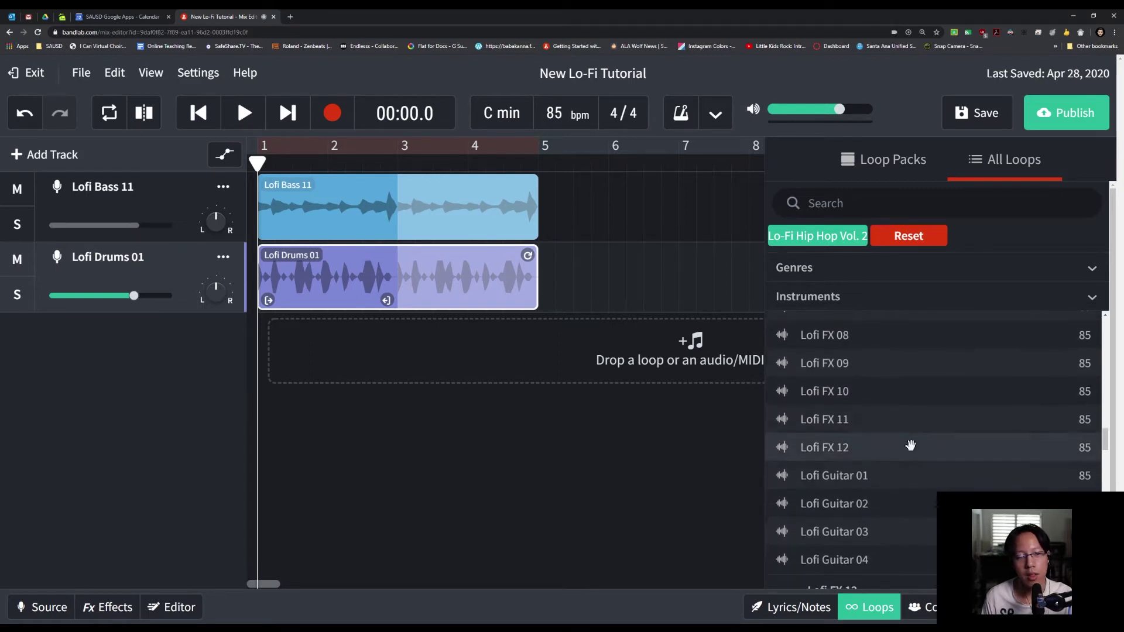
{"action": "left_click", "coordinate": [920, 475]}
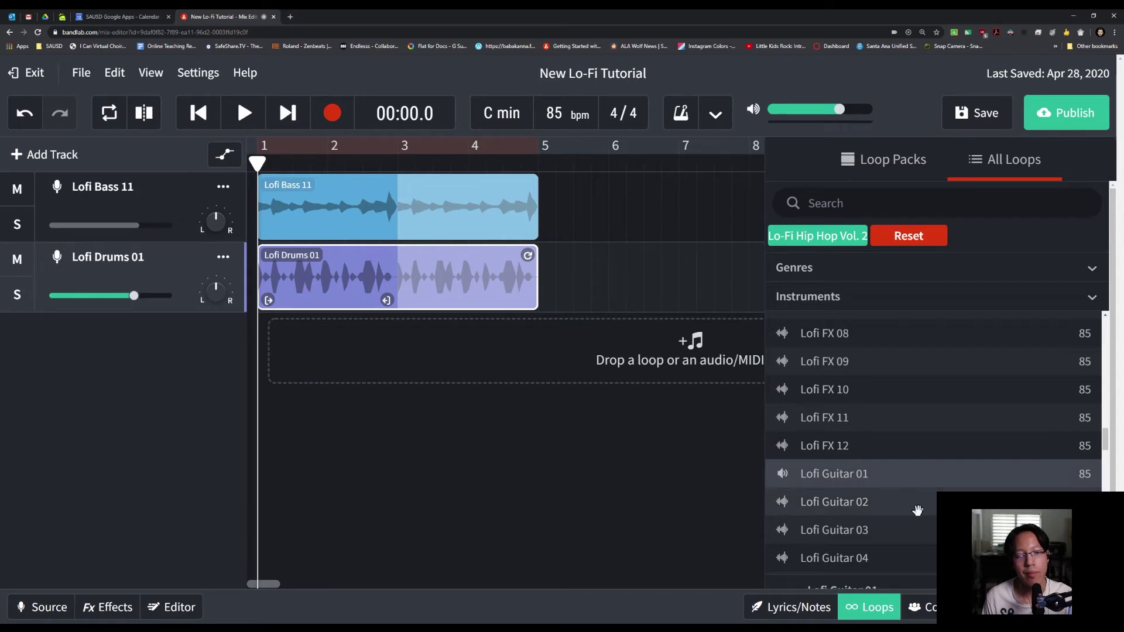
{"action": "scroll", "coordinate": [916, 510], "scroll_direction": "down", "scroll_amount": 2}
{"action": "left_click", "coordinate": [914, 529]}
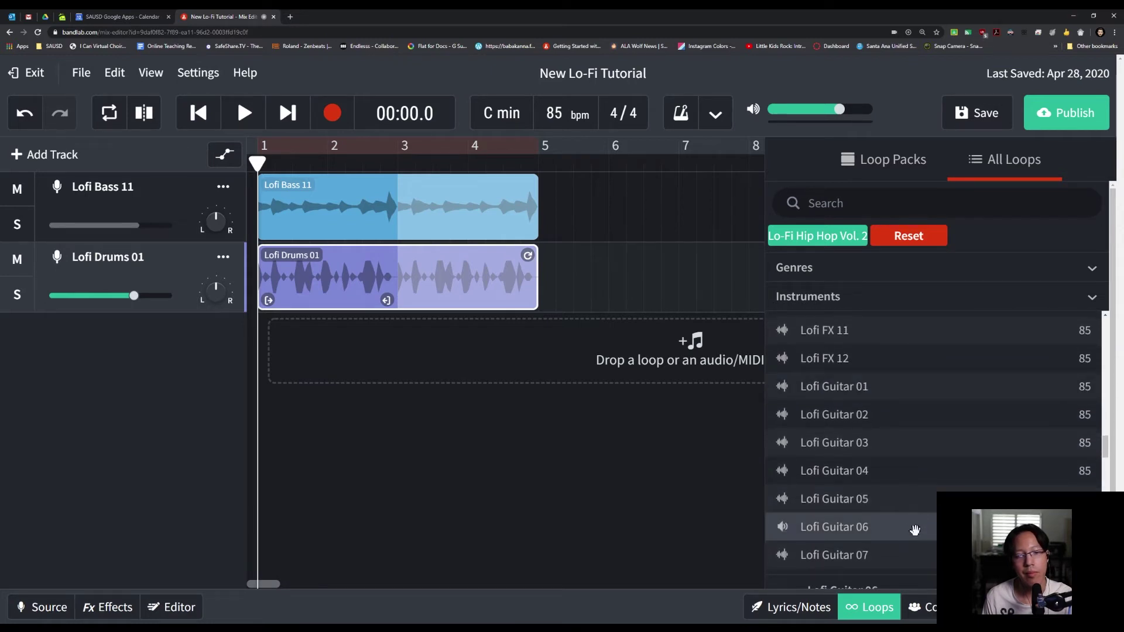
{"action": "left_click", "coordinate": [911, 553]}
{"action": "scroll", "coordinate": [916, 542], "scroll_direction": "down", "scroll_amount": 4}
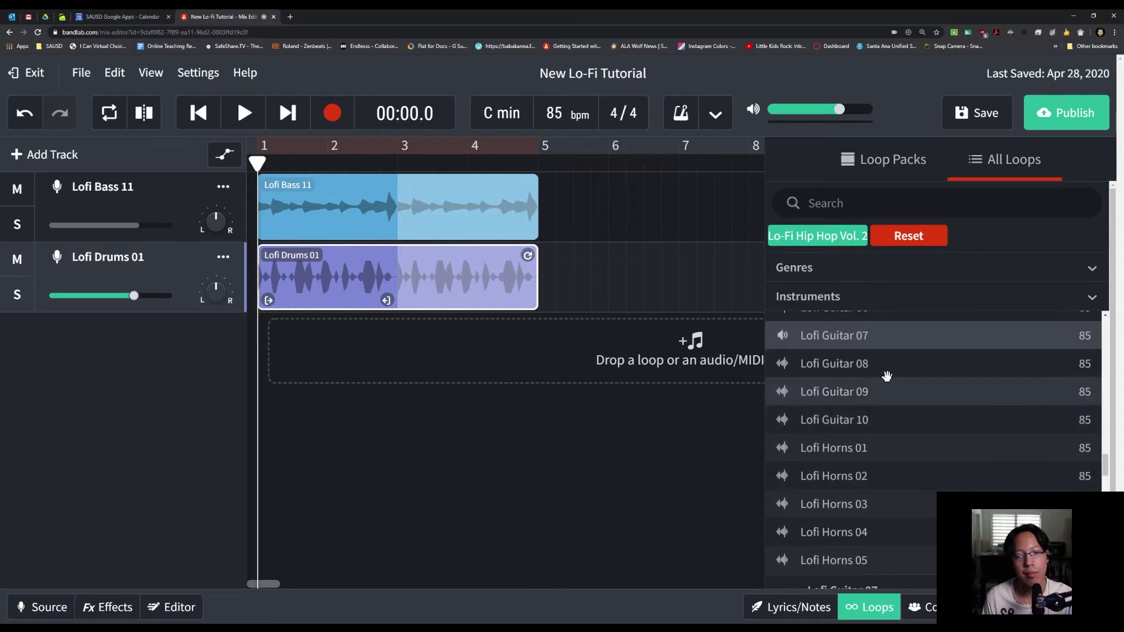
Preview Lofi Guitar 10, add it on a new track at bar 1 and loop it up to bar 5
{"action": "left_click", "coordinate": [895, 420]}
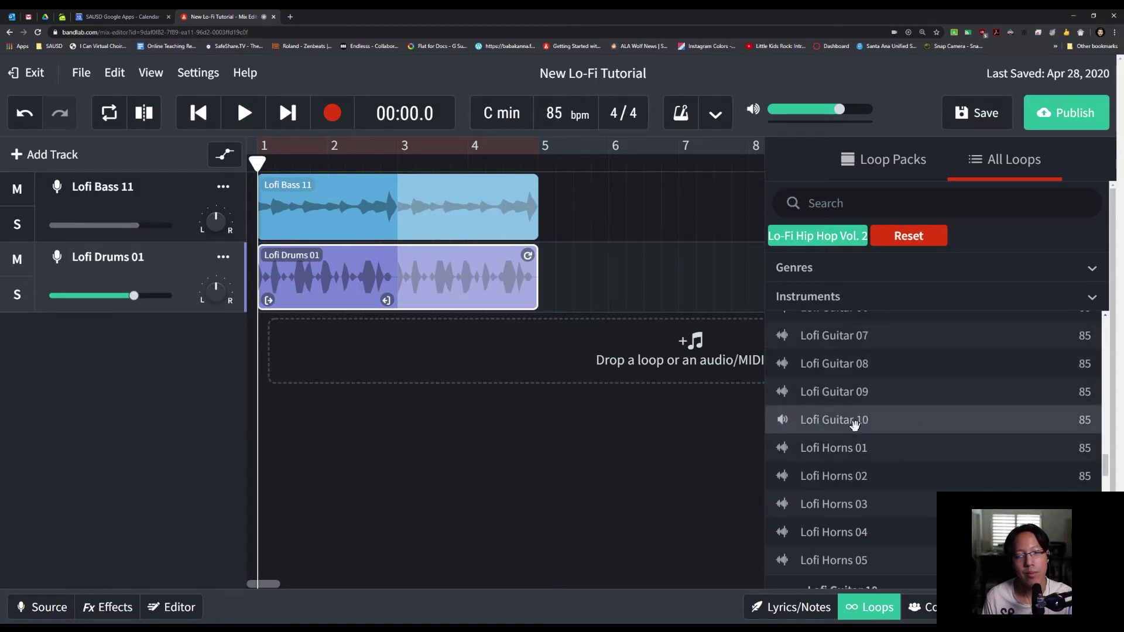
{"action": "left_click_drag", "start_coordinate": [854, 424], "coordinate": [327, 354]}
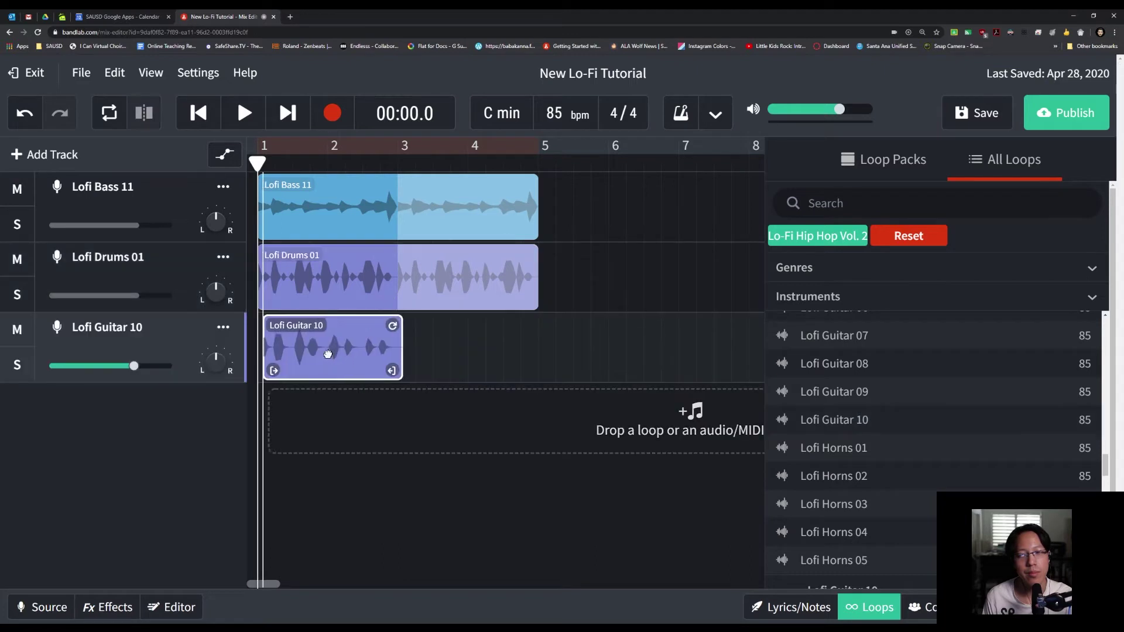
{"action": "left_click_drag", "start_coordinate": [388, 326], "coordinate": [528, 326]}
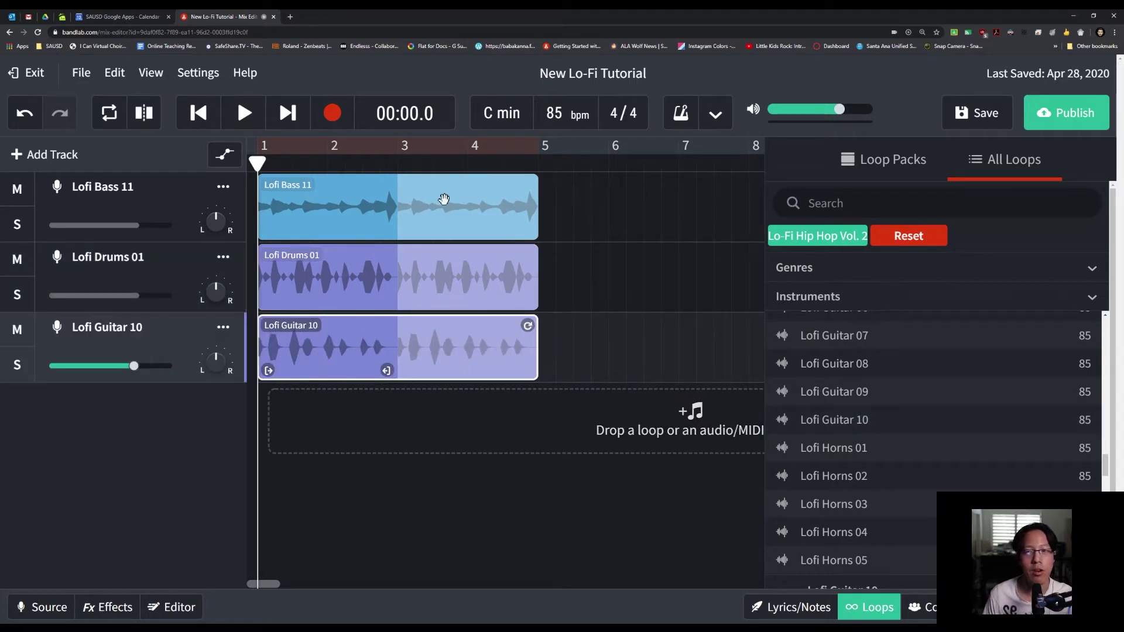
Play the bass, drums and Lofi Guitar 10 tracks together from the start of the project
{"action": "left_click", "coordinate": [302, 192]}
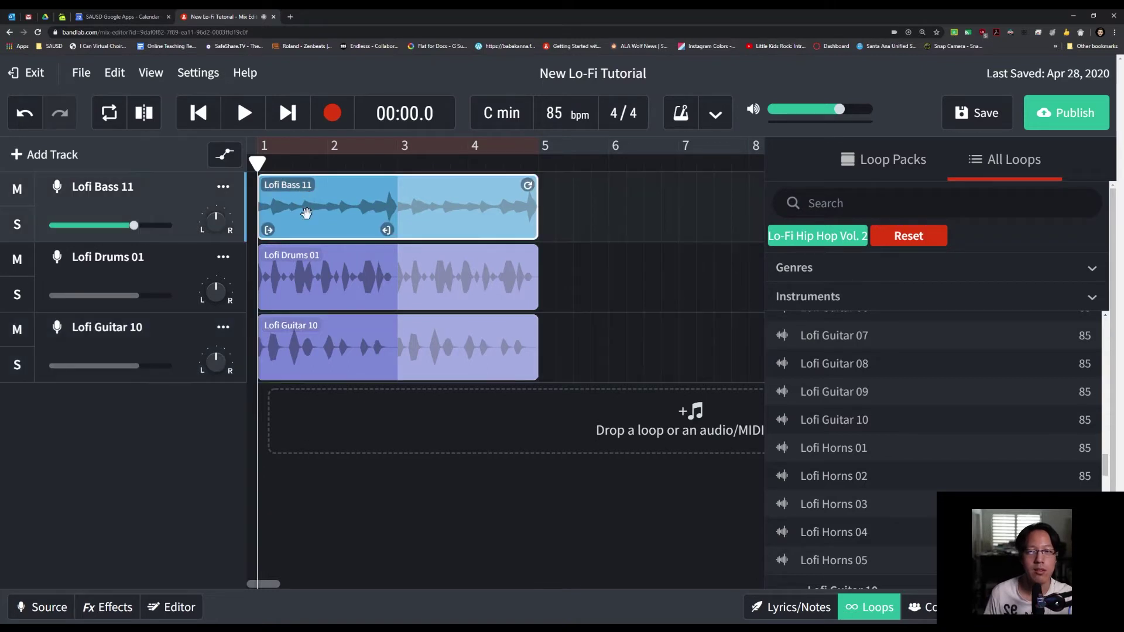
{"action": "left_click", "coordinate": [305, 278]}
{"action": "left_click", "coordinate": [305, 332]}
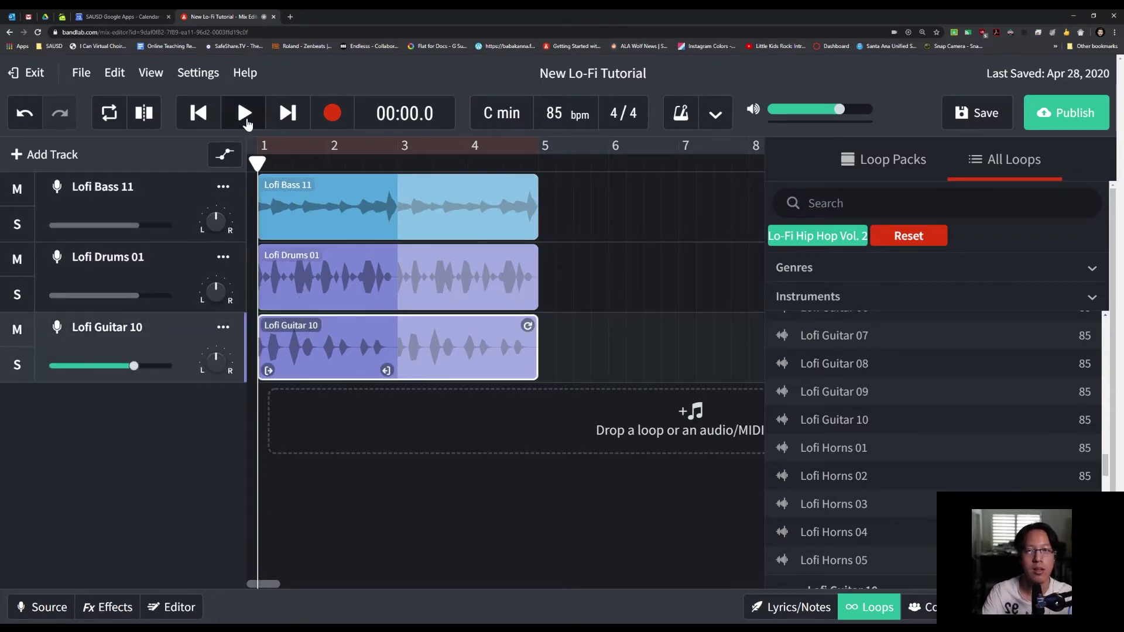
{"action": "left_click", "coordinate": [245, 113]}
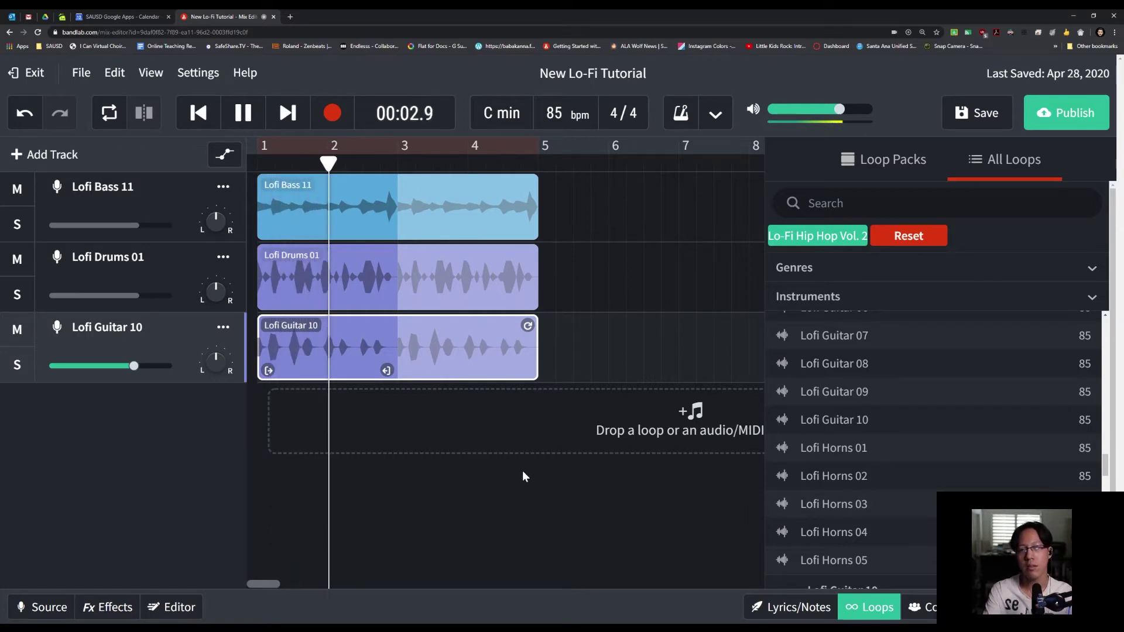
{"action": "left_click", "coordinate": [238, 114]}
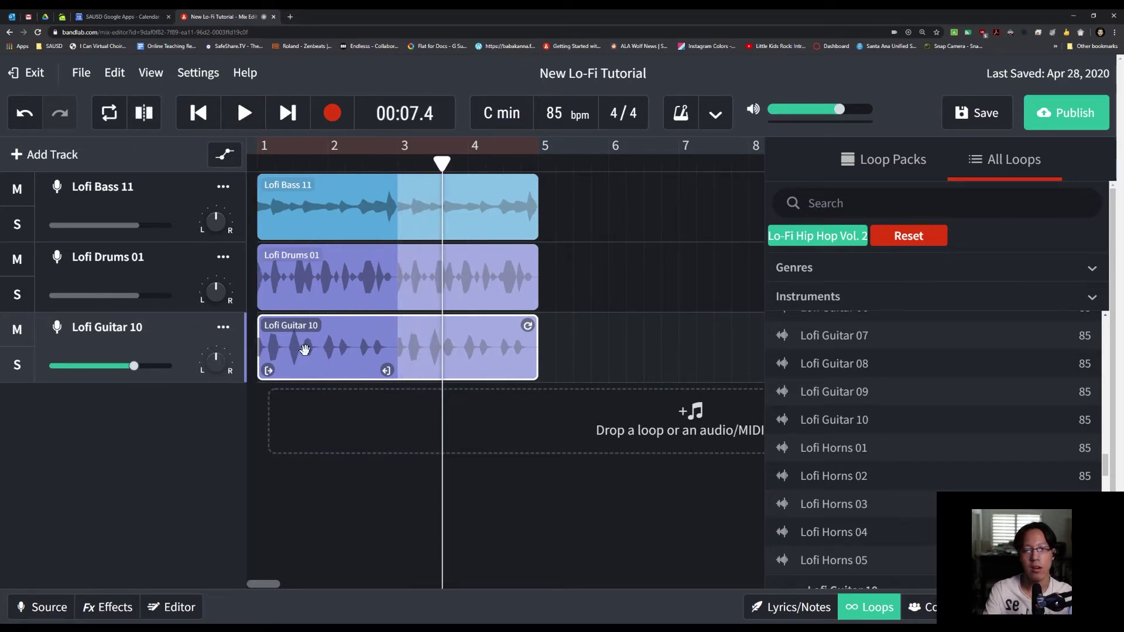
Delete the Lofi Guitar 10 region from its track, keeping the track itself
{"action": "left_click", "coordinate": [338, 211]}
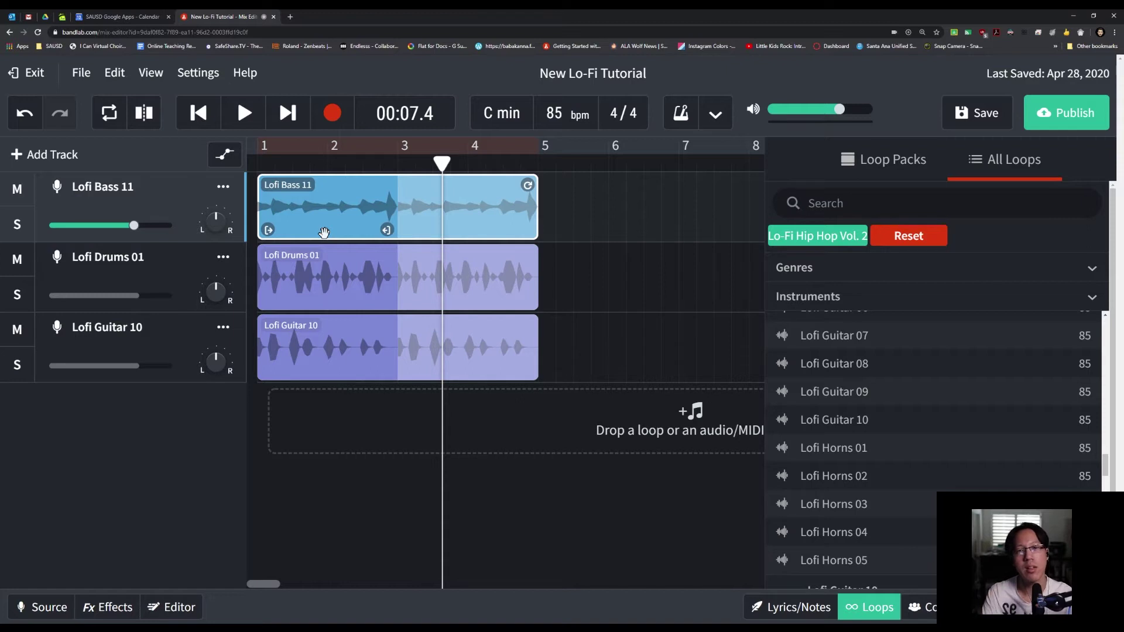
{"action": "left_click", "coordinate": [352, 345]}
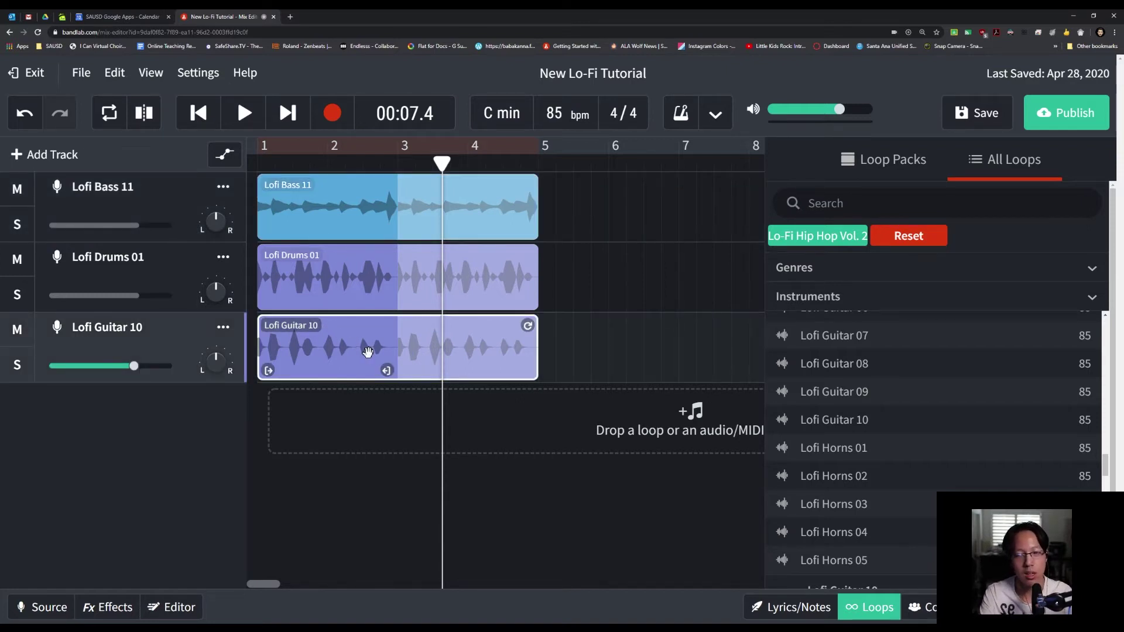
{"action": "key", "text": "Delete"}
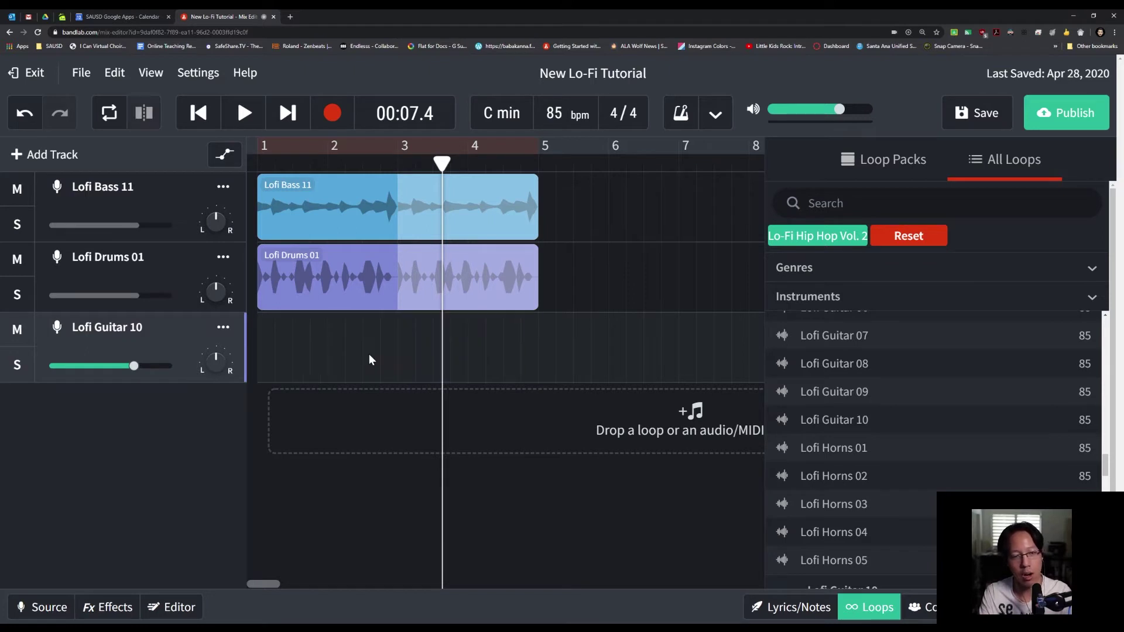
Preview Lofi Guitar 05, place it at bar 1 on the empty guitar track and loop it up to bar 5
{"action": "scroll", "coordinate": [878, 398], "scroll_direction": "up", "scroll_amount": 3}
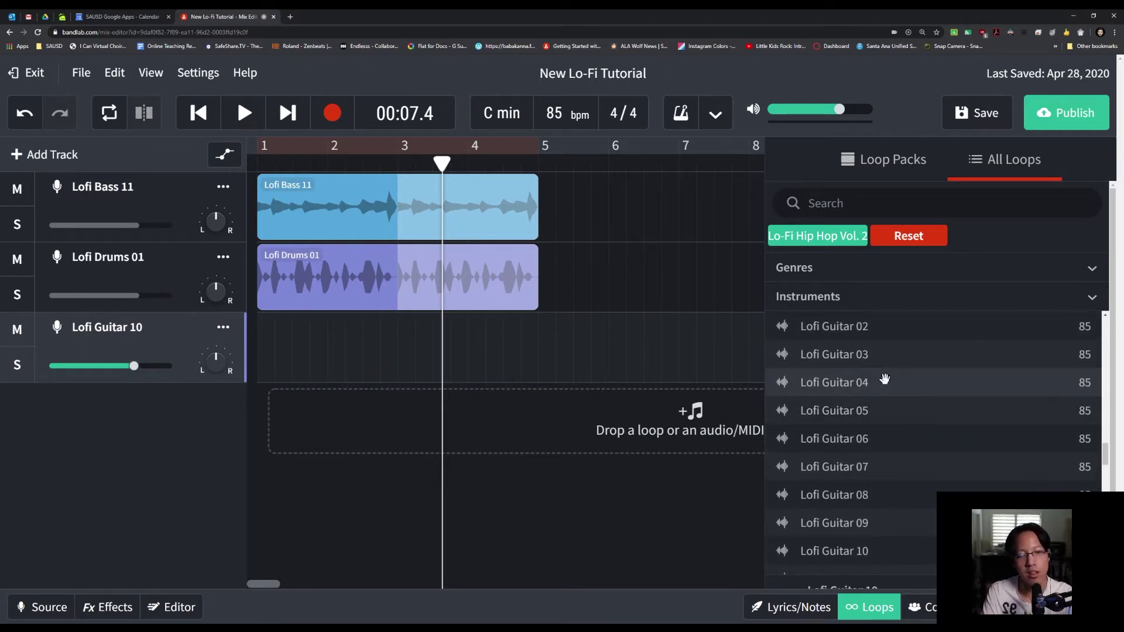
{"action": "left_click", "coordinate": [878, 399]}
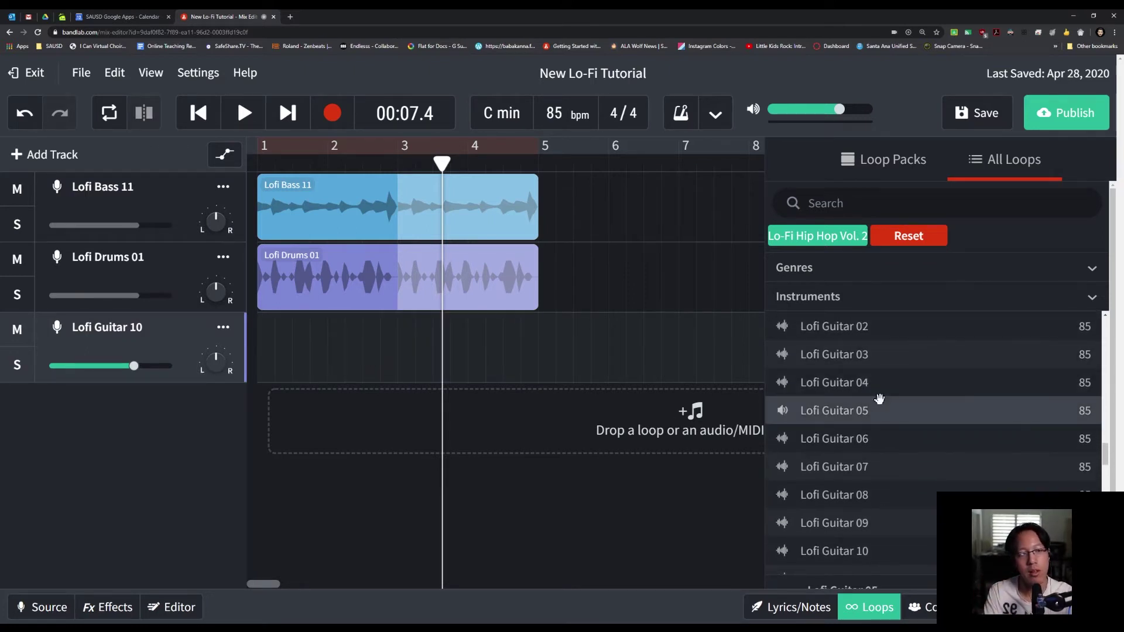
{"action": "left_click_drag", "start_coordinate": [861, 409], "coordinate": [272, 363]}
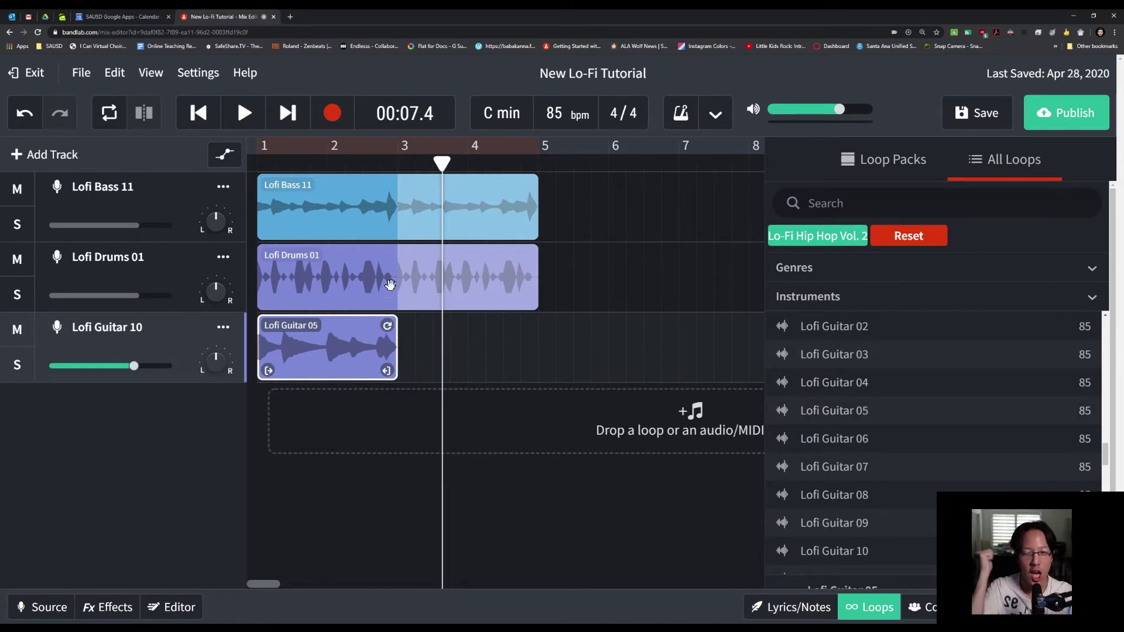
{"action": "left_click_drag", "start_coordinate": [387, 325], "coordinate": [529, 326]}
Listen to the bass, drums and Lofi Guitar 05 together, restarting playback from within bar 2
{"action": "left_click", "coordinate": [233, 120]}
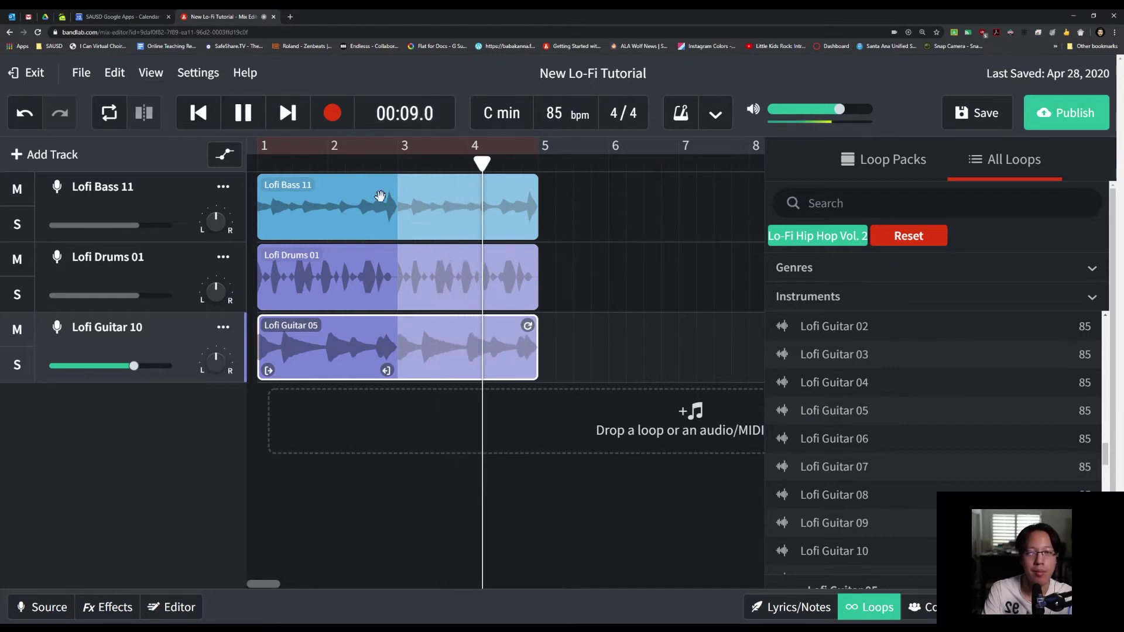
{"action": "key", "text": "space"}
{"action": "left_click", "coordinate": [351, 178]}
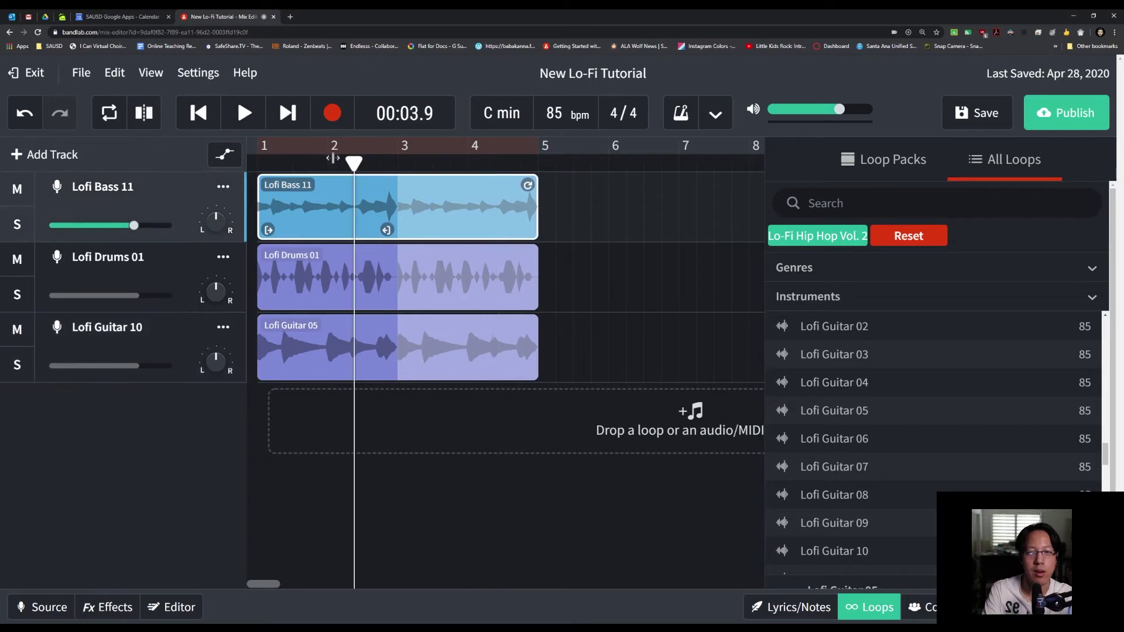
{"action": "left_click", "coordinate": [243, 113]}
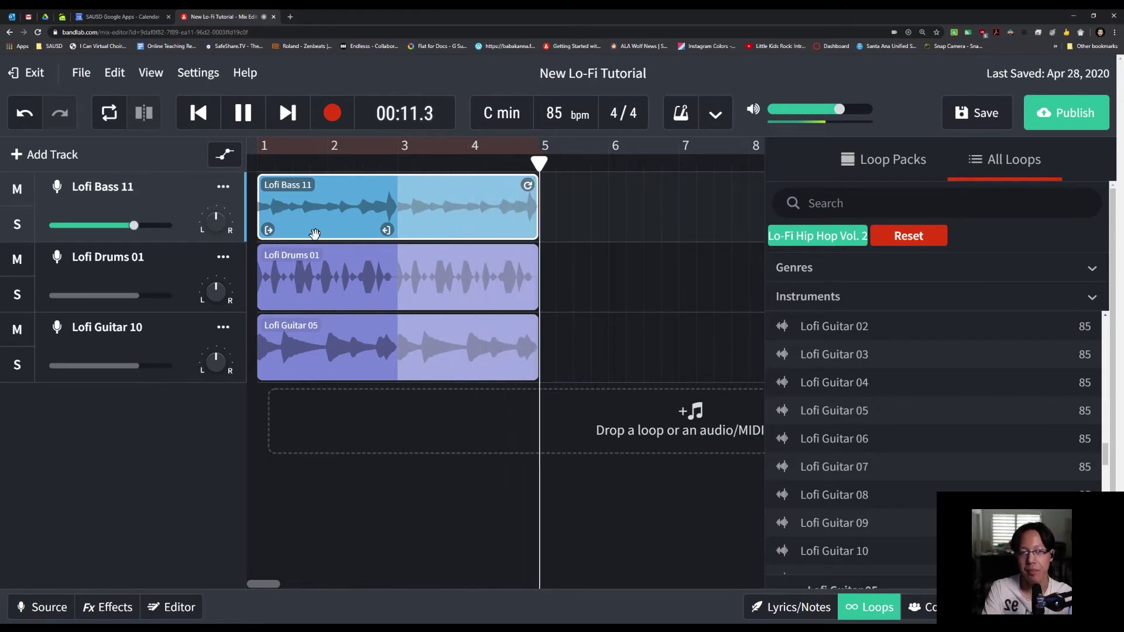
{"action": "key", "text": "space"}
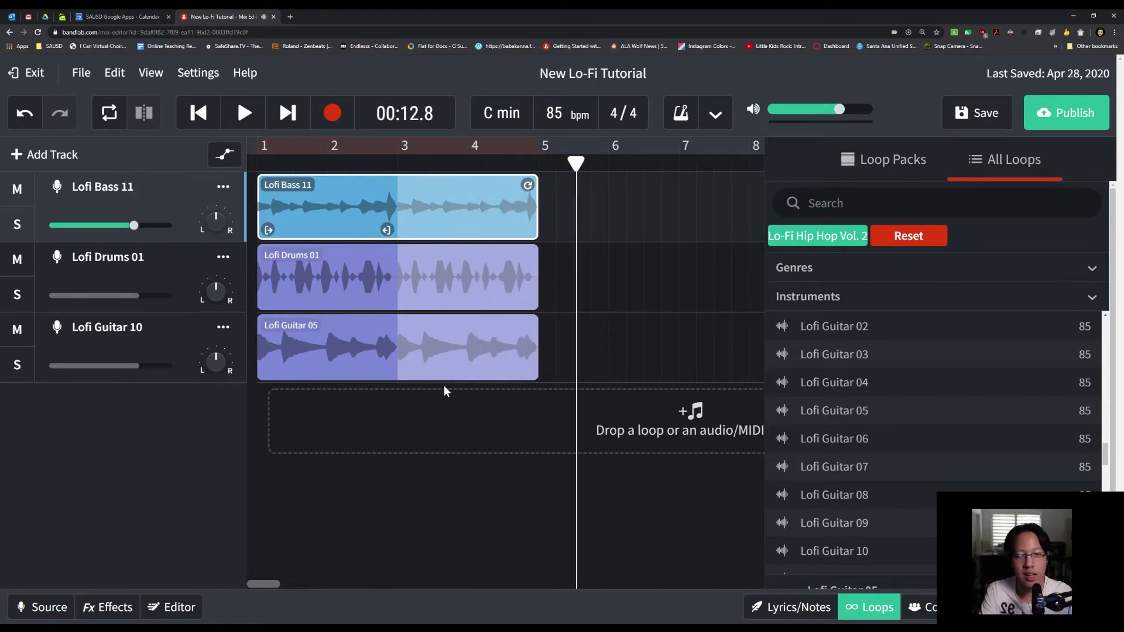
Preview Lofi Horns 06, add it on a new track below the guitar and move its region to start at bar 3
{"action": "scroll", "coordinate": [882, 416], "scroll_direction": "down", "scroll_amount": 10}
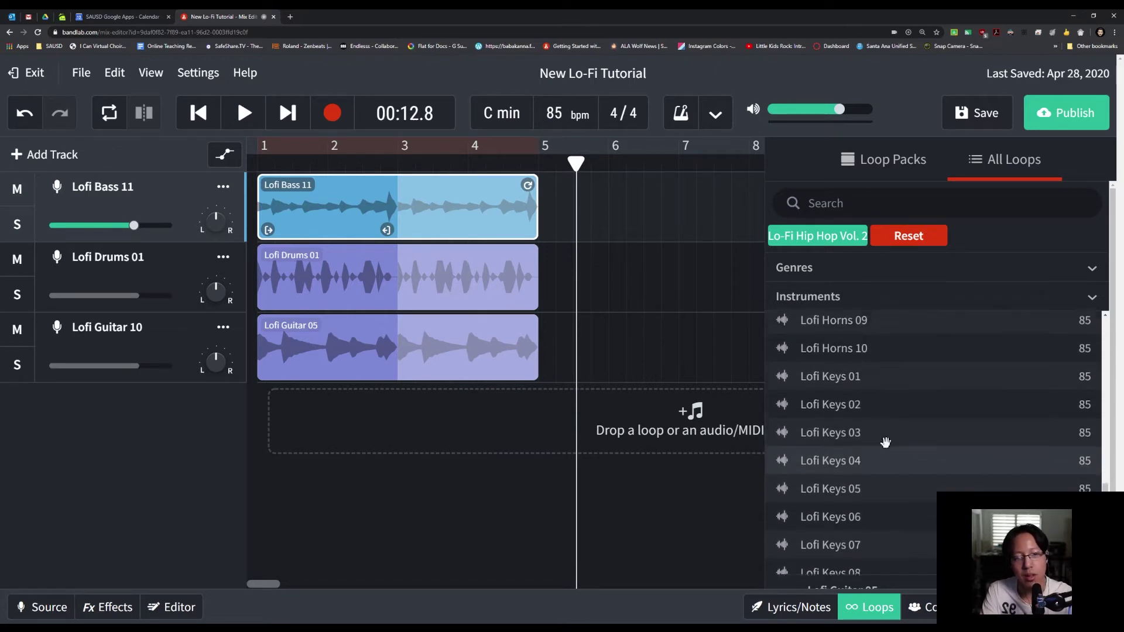
{"action": "scroll", "coordinate": [887, 421], "scroll_direction": "up", "scroll_amount": 3}
{"action": "left_click", "coordinate": [894, 370]}
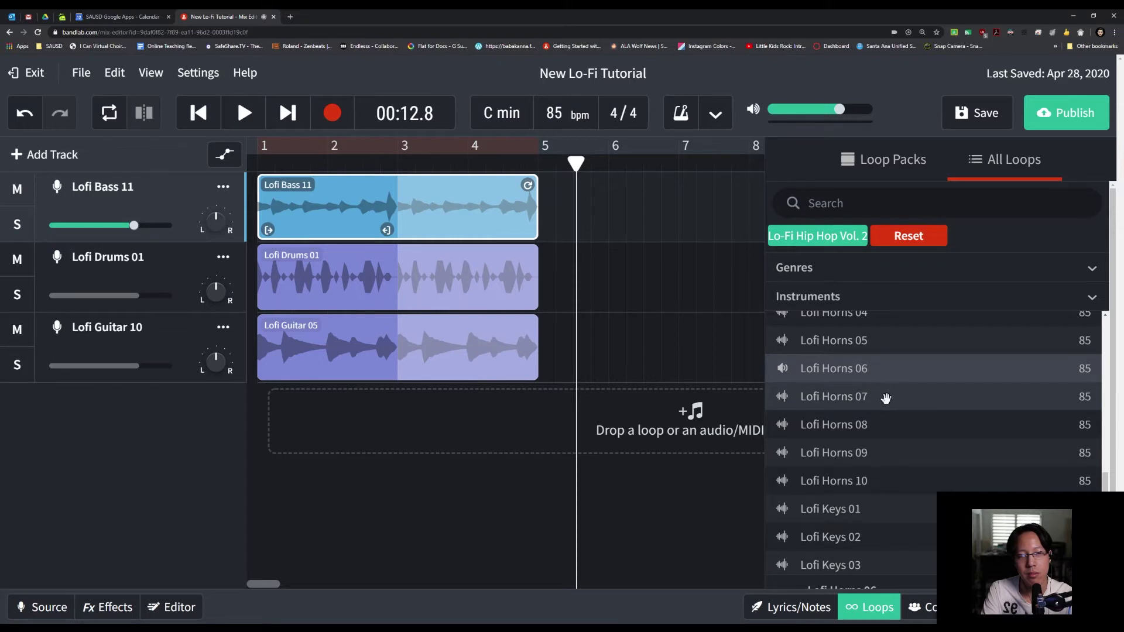
{"action": "left_click_drag", "start_coordinate": [885, 372], "coordinate": [292, 421]}
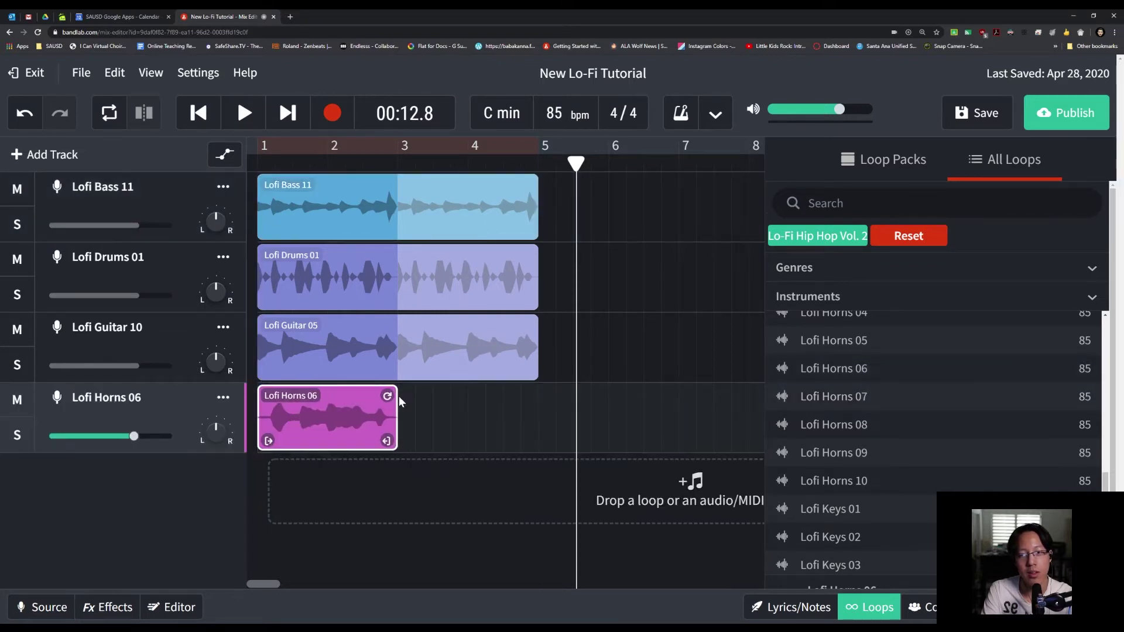
{"action": "left_click", "coordinate": [398, 396]}
{"action": "left_click_drag", "start_coordinate": [361, 404], "coordinate": [497, 414]}
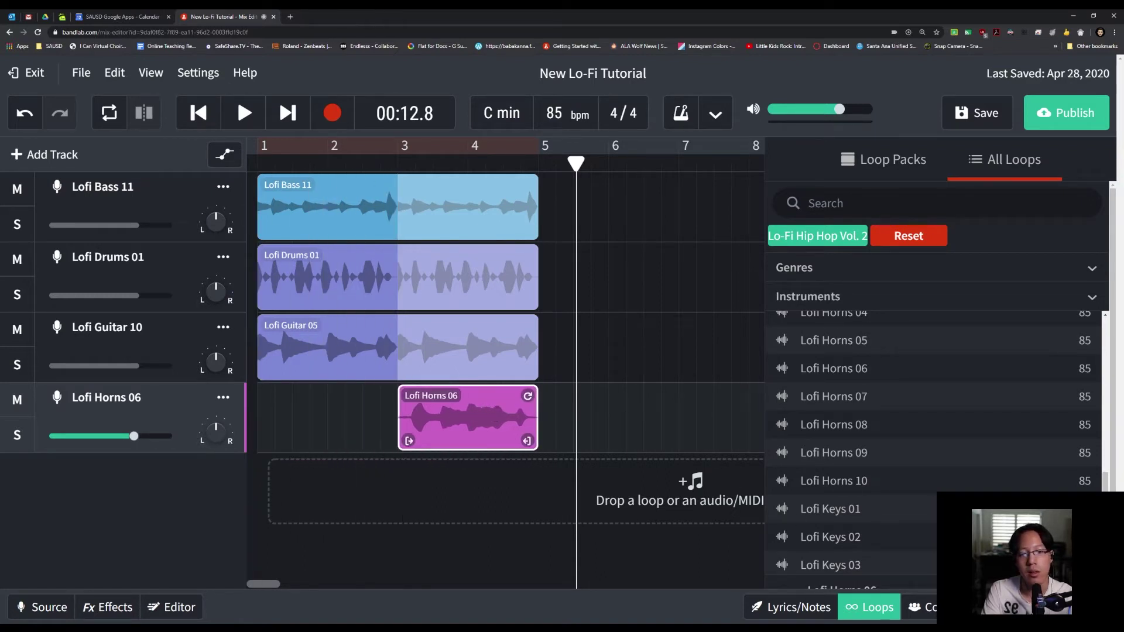
{"action": "left_click", "coordinate": [869, 609]}
{"action": "left_click", "coordinate": [872, 608]}
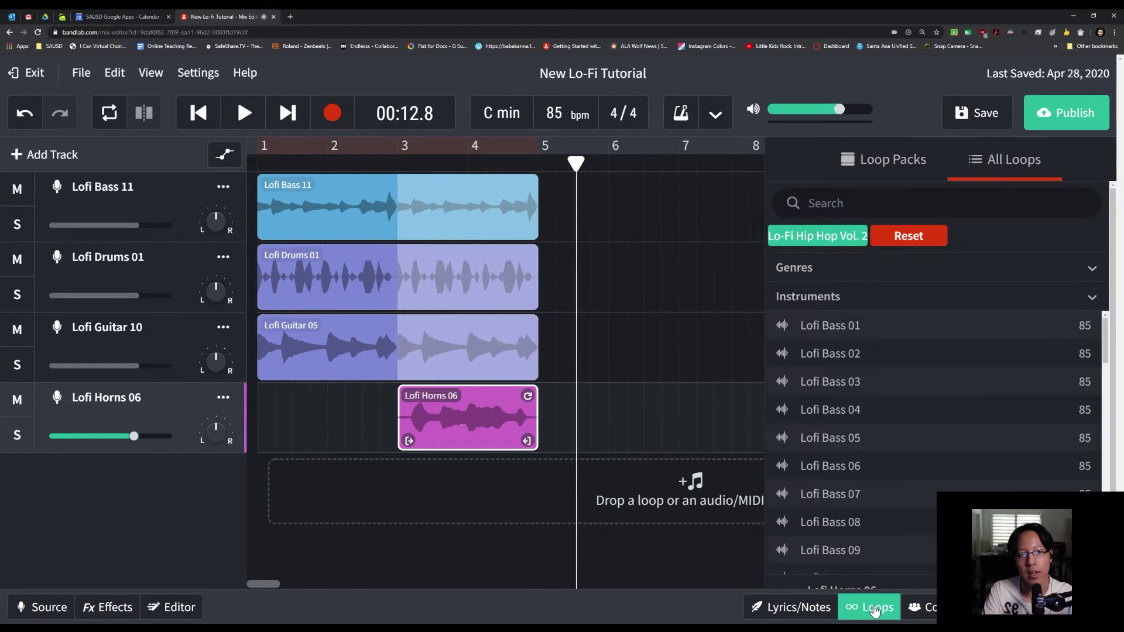
{"action": "left_click", "coordinate": [872, 608]}
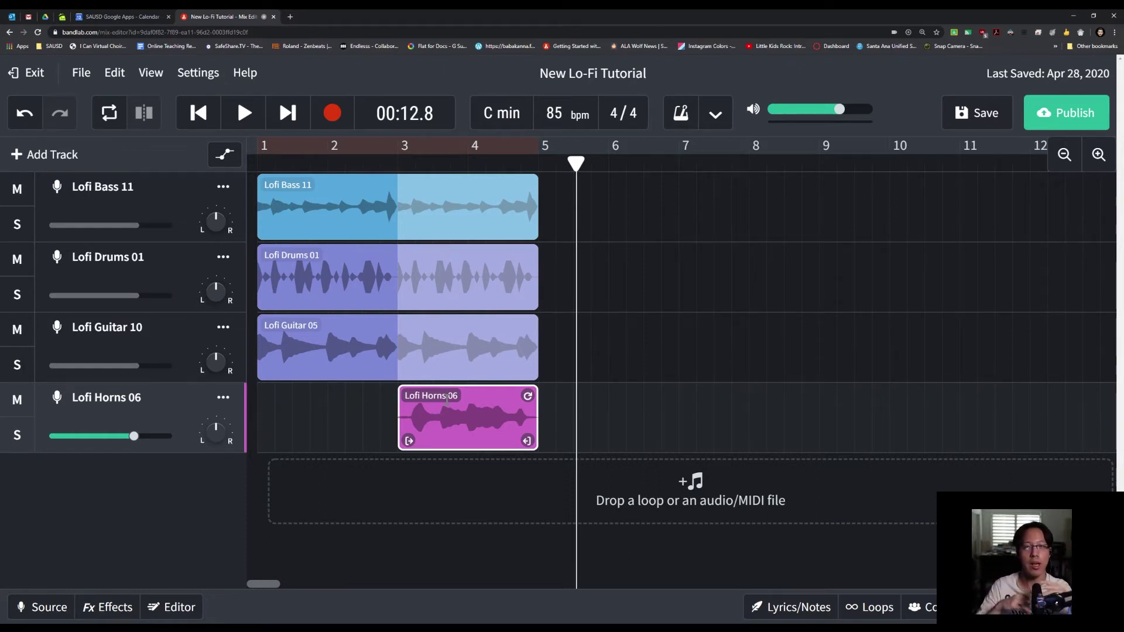
Move the Lofi Drums 01 and Lofi Bass 11 regions to bar 5 and extend the Lofi Guitar 05 loop up to bar 9
{"action": "left_click", "coordinate": [330, 280]}
{"action": "left_click_drag", "start_coordinate": [340, 277], "coordinate": [591, 285]}
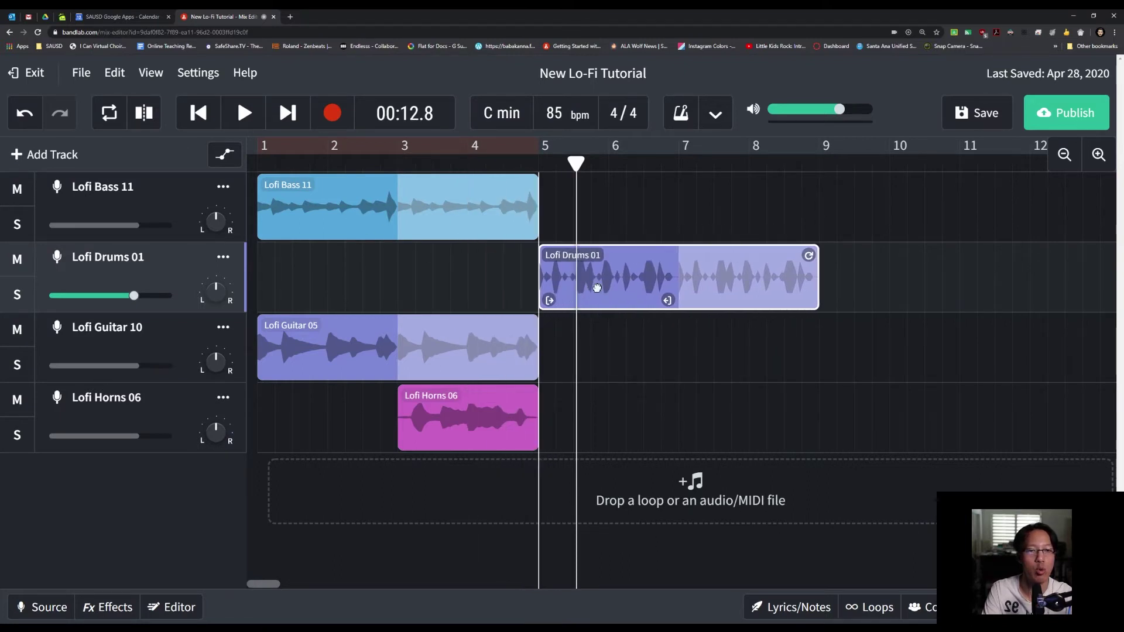
{"action": "left_click_drag", "start_coordinate": [311, 231], "coordinate": [587, 230]}
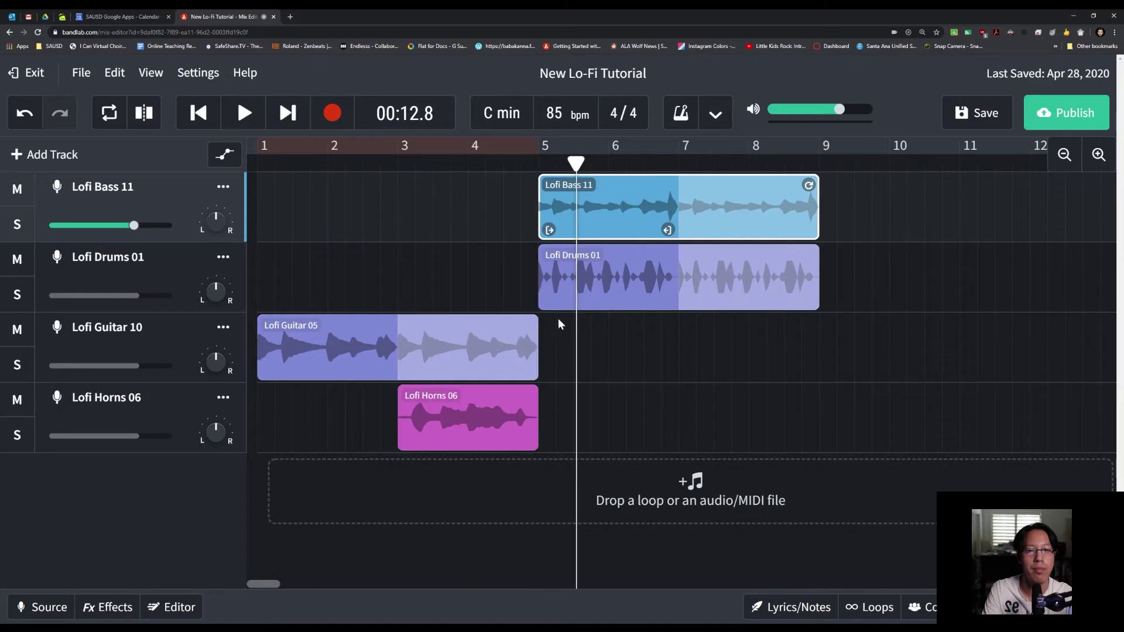
{"action": "left_click_drag", "start_coordinate": [535, 330], "coordinate": [810, 325]}
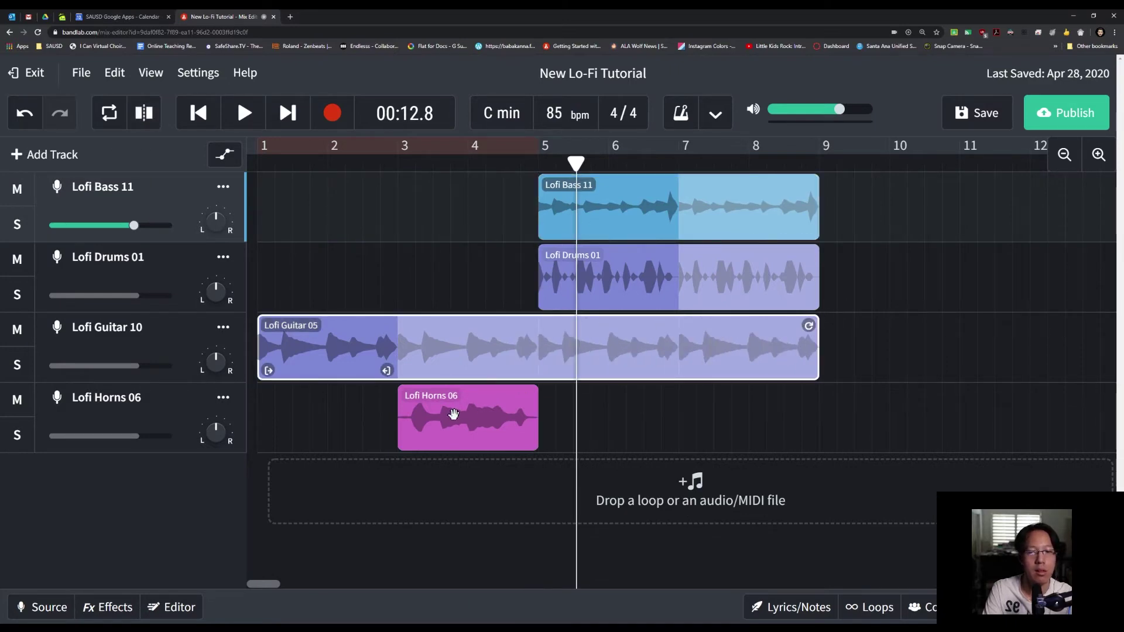
{"action": "mouse_move", "coordinate": [455, 415]}
{"action": "left_mouse_down"}
{"action": "mouse_move", "coordinate": [598, 415]}
{"action": "mouse_move", "coordinate": [458, 415]}
{"action": "left_mouse_up"}
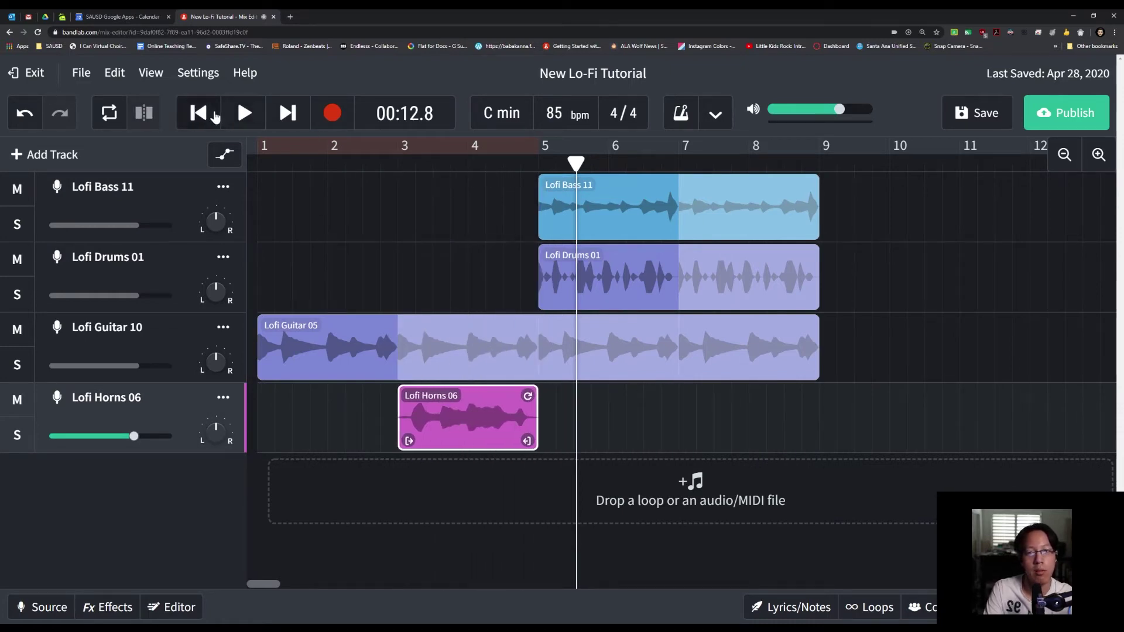
Listen to the guitar intro with Lofi Horns 06 from the start of the project, pausing within bar 4
{"action": "left_click", "coordinate": [210, 115]}
{"action": "left_click", "coordinate": [200, 115]}
{"action": "left_click", "coordinate": [234, 114]}
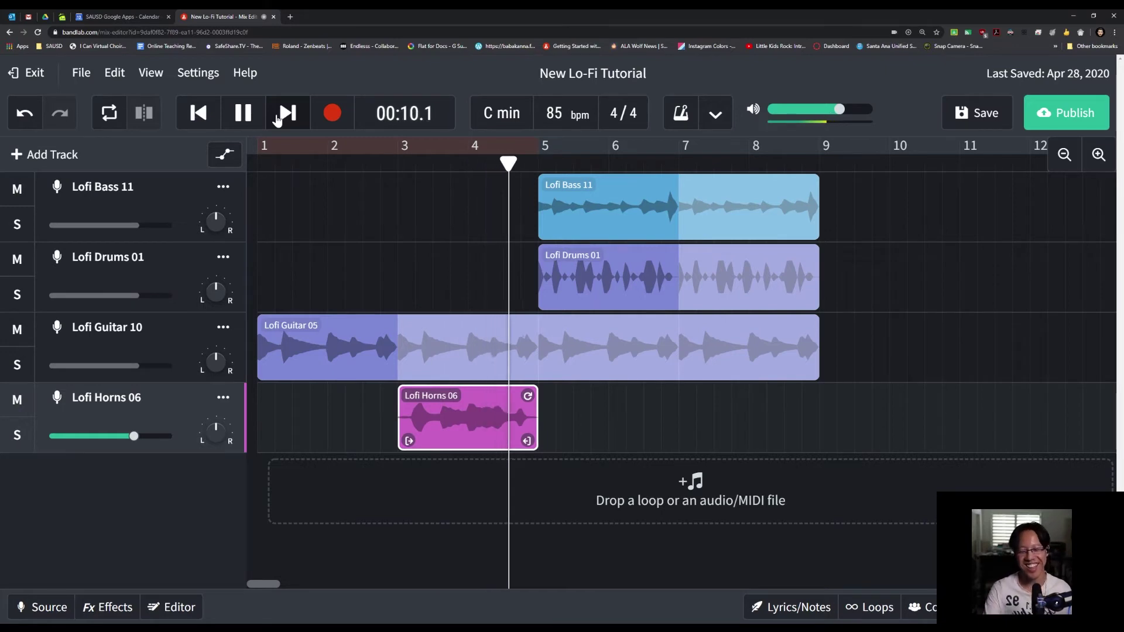
{"action": "key", "text": "space"}
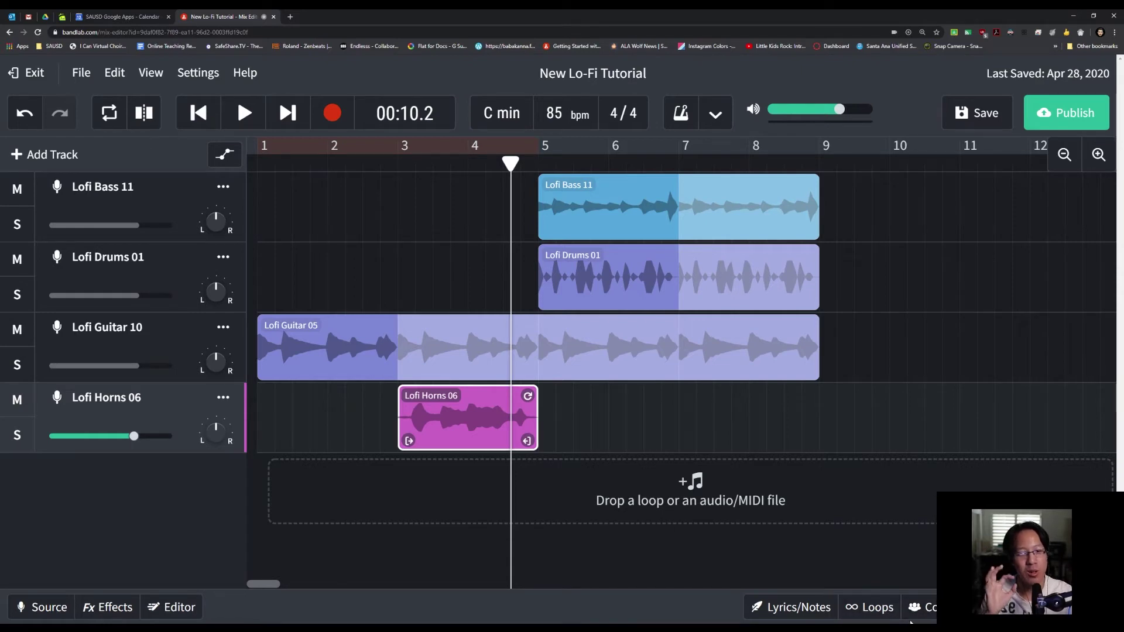
Browse the pack's loops for a replacement and delete the Lofi Horns 06 region, keeping its track
{"action": "left_click", "coordinate": [881, 610]}
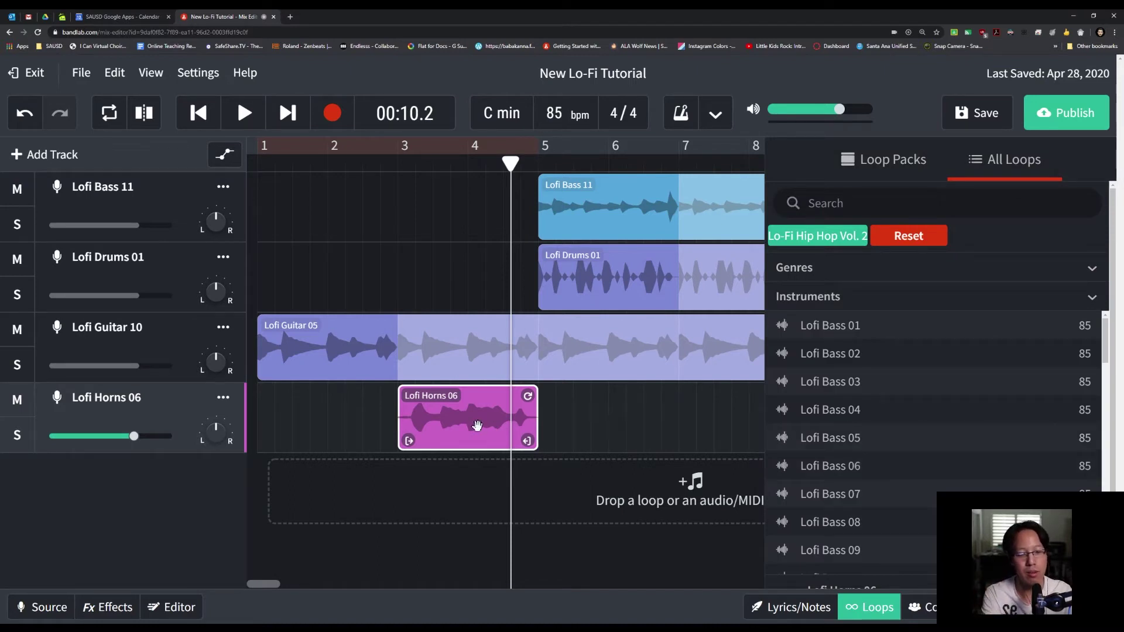
{"action": "scroll", "coordinate": [937, 384], "scroll_direction": "down", "scroll_amount": 3}
{"action": "scroll", "coordinate": [937, 386], "scroll_direction": "down", "scroll_amount": 3}
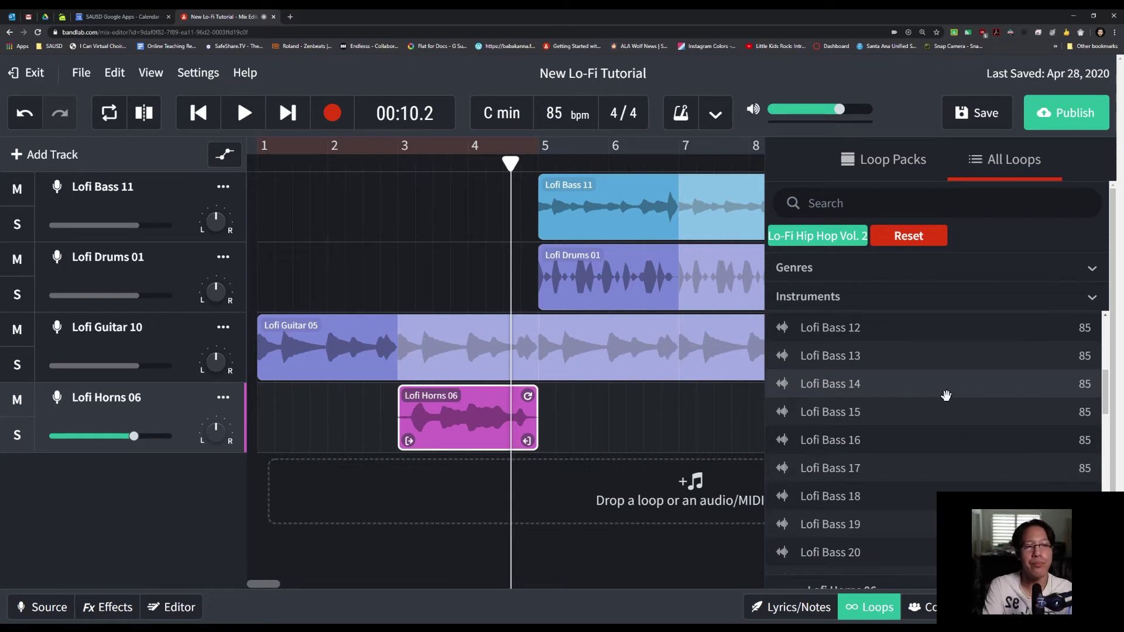
{"action": "scroll", "coordinate": [983, 402], "scroll_direction": "down", "scroll_amount": 4}
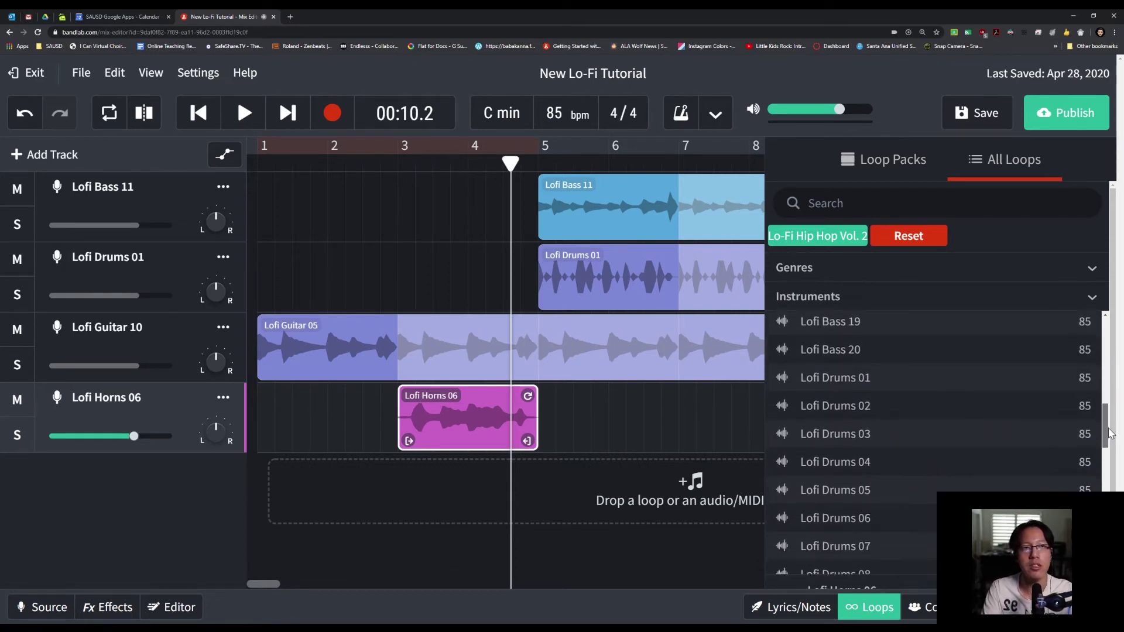
{"action": "left_click_drag", "start_coordinate": [1108, 434], "coordinate": [1106, 451]}
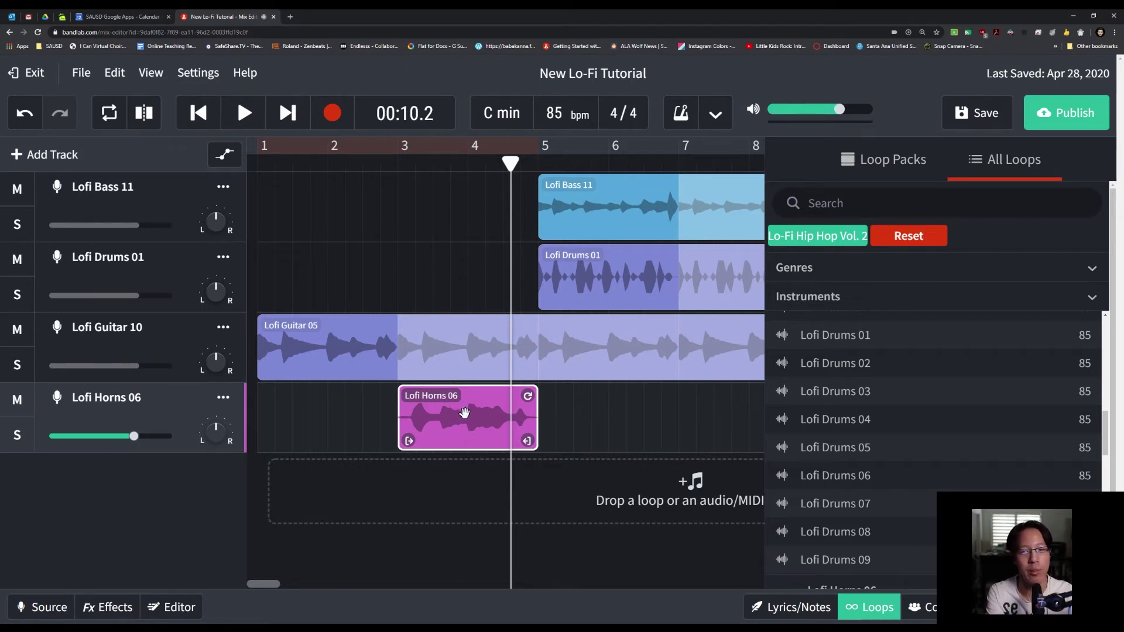
{"action": "key", "text": "Delete"}
Preview Lofi Horns 09, place it at bar 3 on the empty horns track and loop it up to bar 9
{"action": "scroll", "coordinate": [890, 410], "scroll_direction": "down", "scroll_amount": 3}
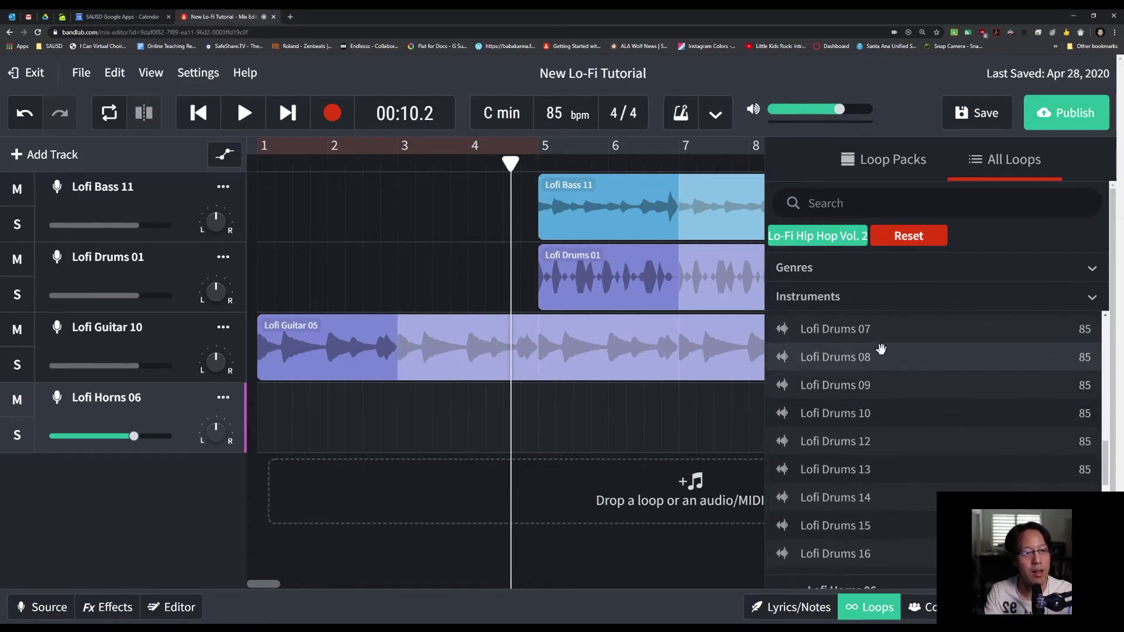
{"action": "scroll", "coordinate": [901, 410], "scroll_direction": "down", "scroll_amount": 5}
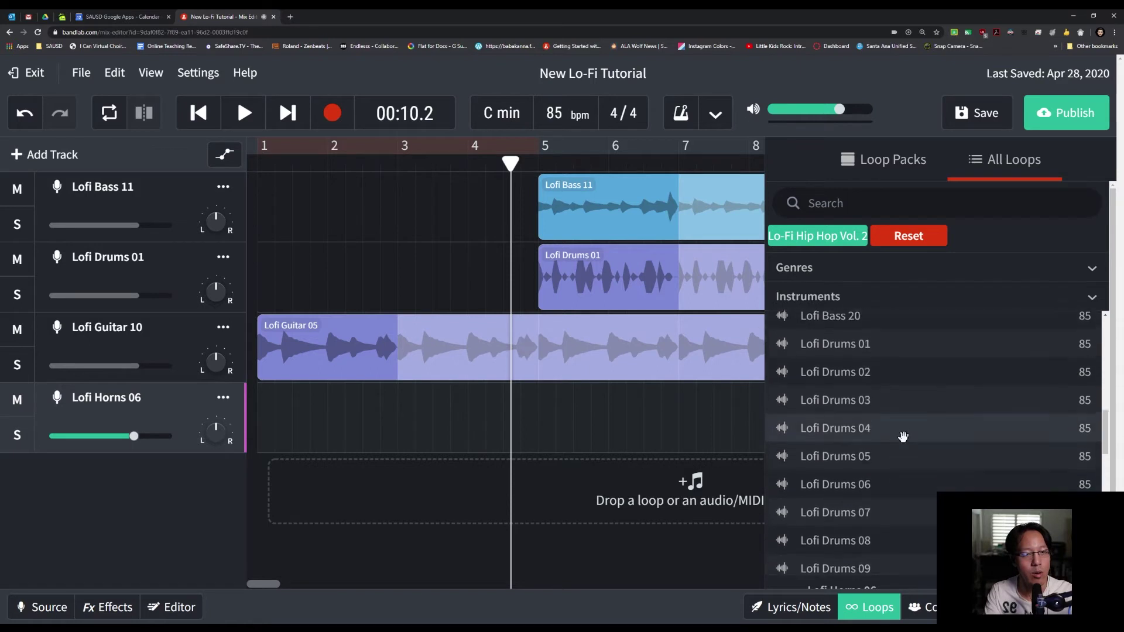
{"action": "scroll", "coordinate": [892, 437], "scroll_direction": "down", "scroll_amount": 10}
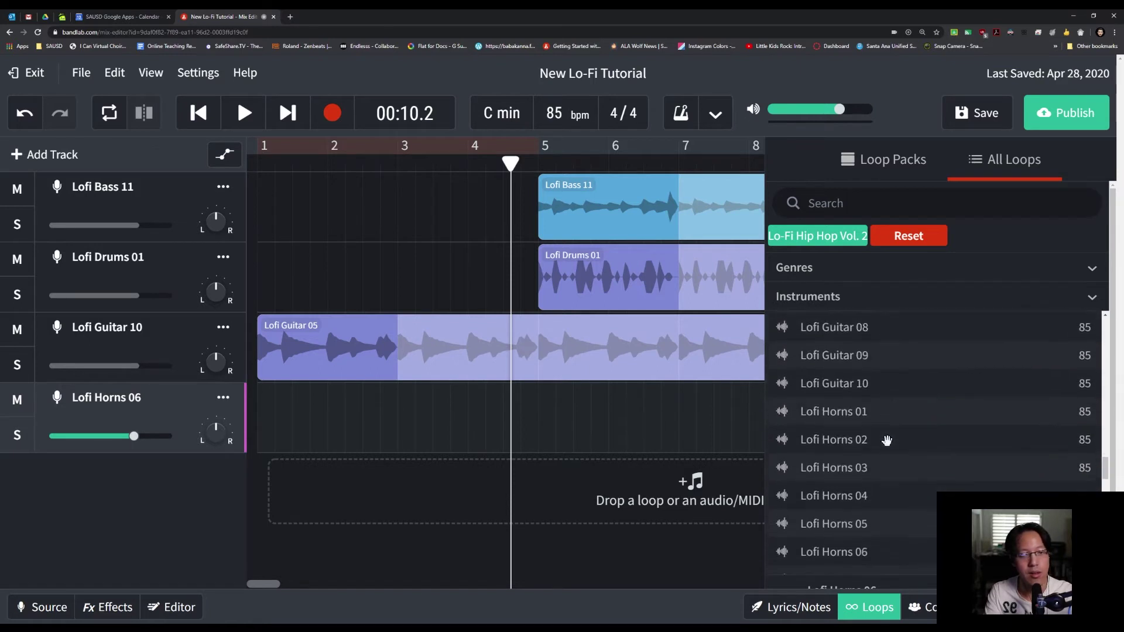
{"action": "scroll", "coordinate": [887, 379], "scroll_direction": "up", "scroll_amount": 3}
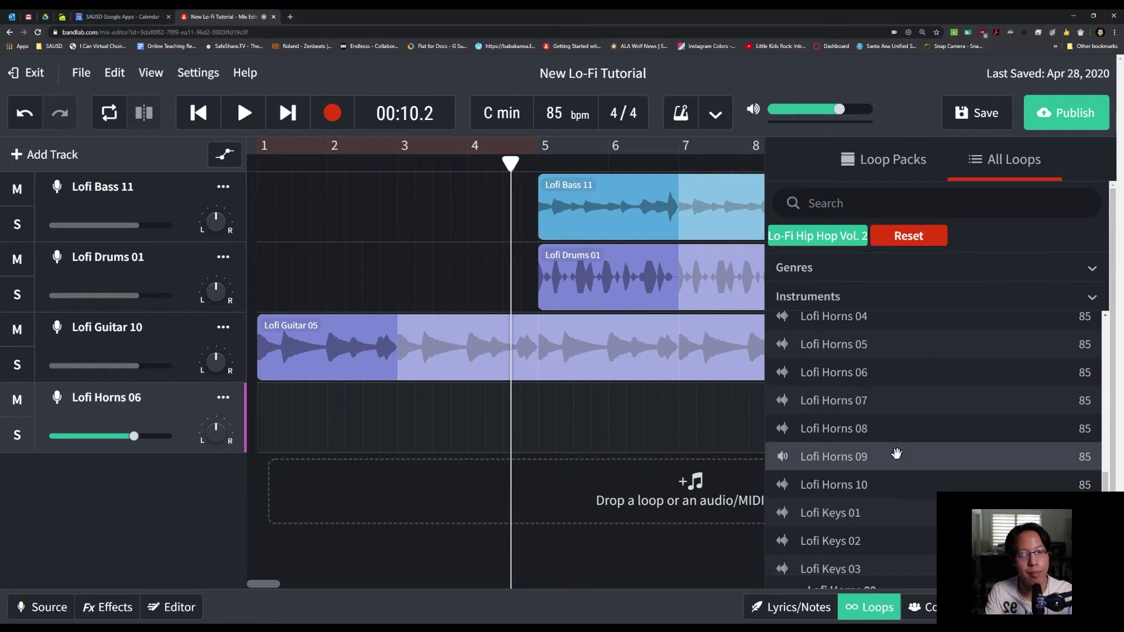
{"action": "left_click_drag", "start_coordinate": [892, 455], "coordinate": [406, 427]}
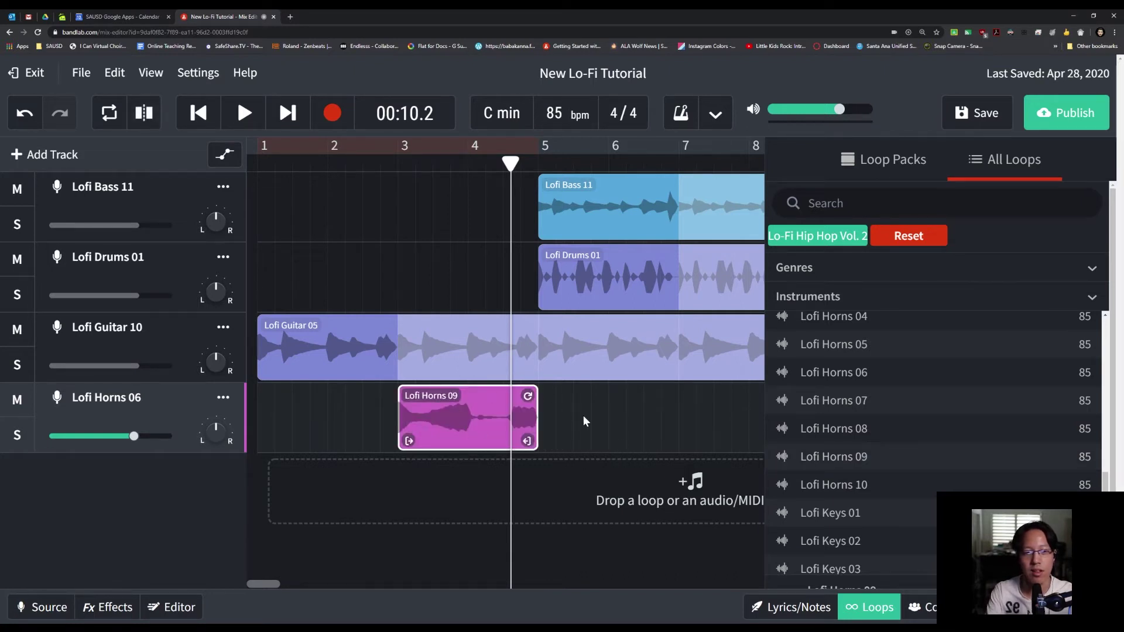
{"action": "left_click", "coordinate": [845, 612]}
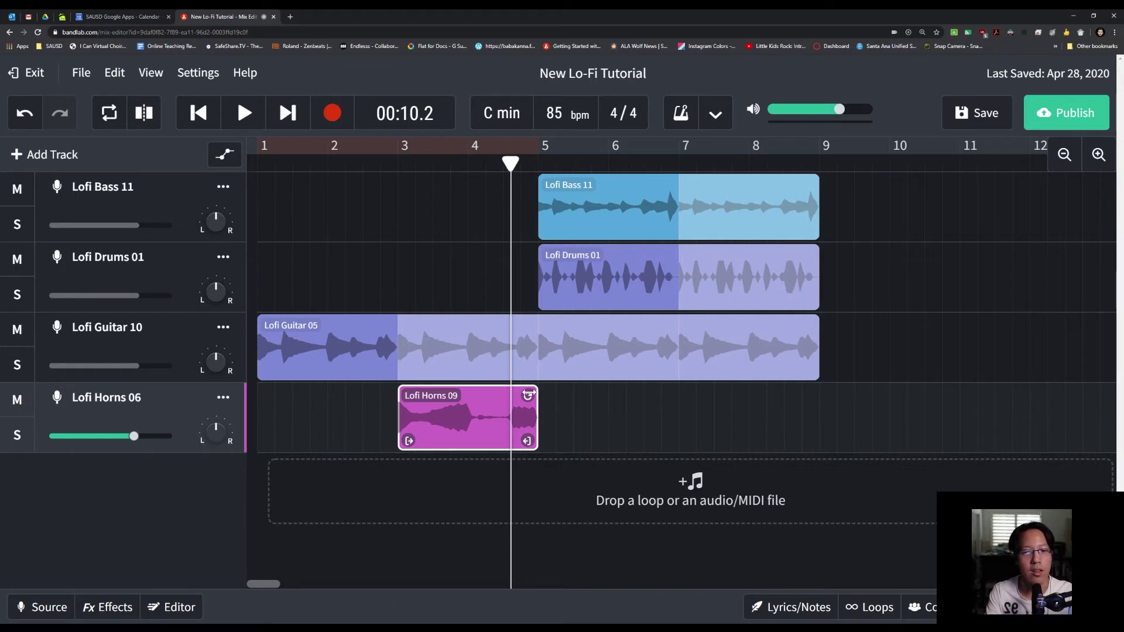
{"action": "left_click_drag", "start_coordinate": [528, 395], "coordinate": [818, 395]}
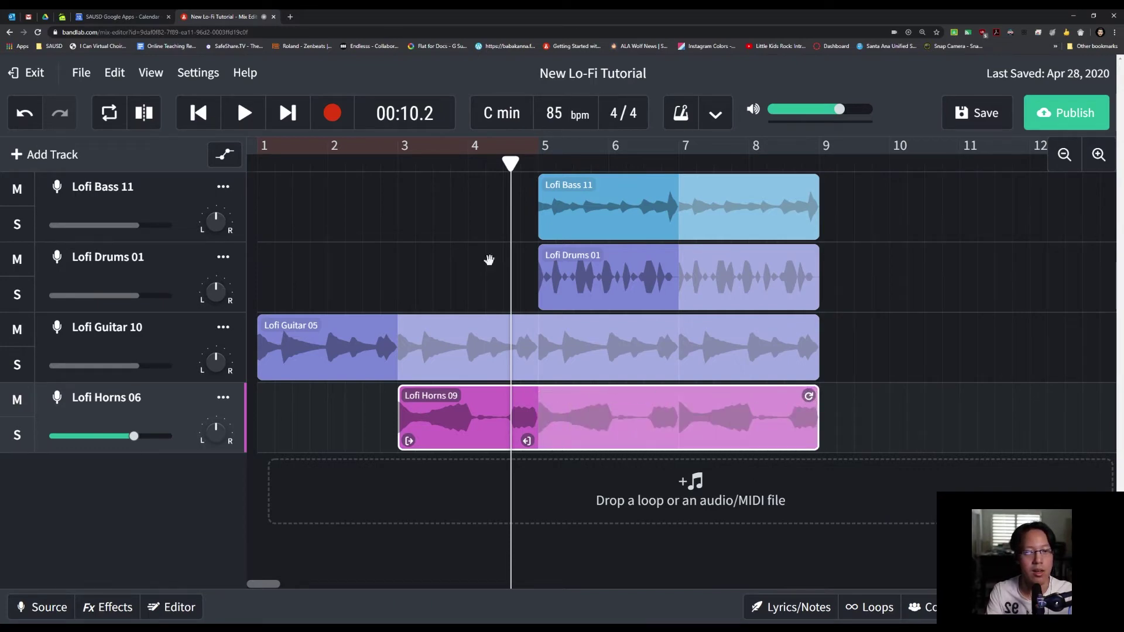
Listen to the arrangement with Lofi Horns 09 from within bar 1 until the bass and drums have entered
{"action": "left_click", "coordinate": [317, 164]}
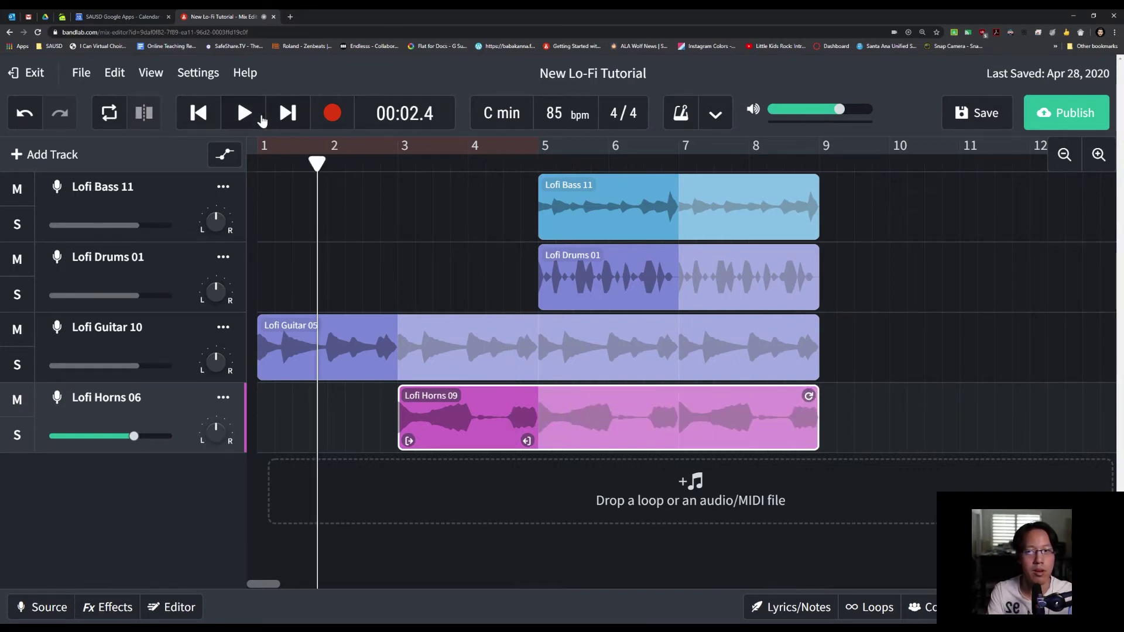
{"action": "left_click", "coordinate": [244, 113]}
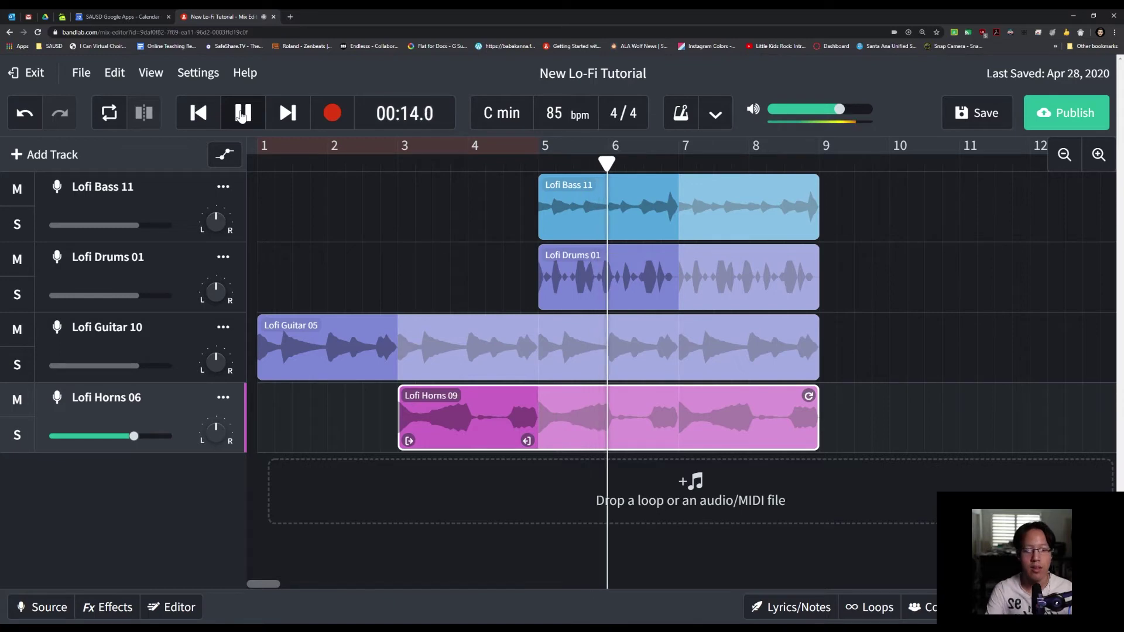
{"action": "left_click", "coordinate": [242, 113]}
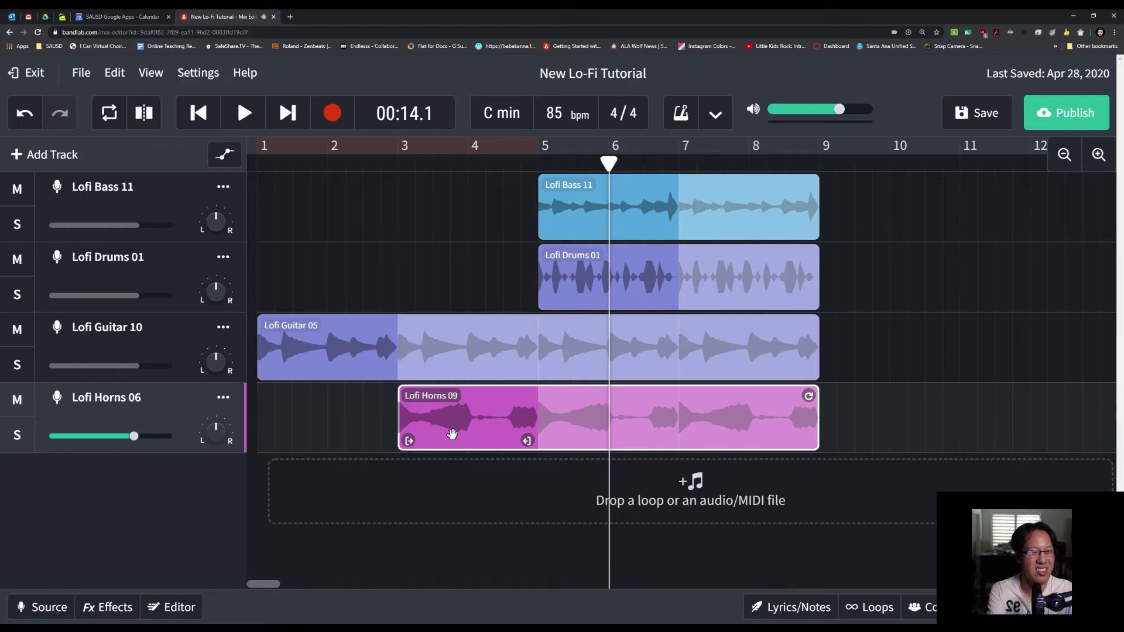
Delete the Lofi Horns 09 region from its track and preview the Lofi Percussion 01 loop
{"action": "key", "text": "Delete"}
{"action": "left_click", "coordinate": [878, 609]}
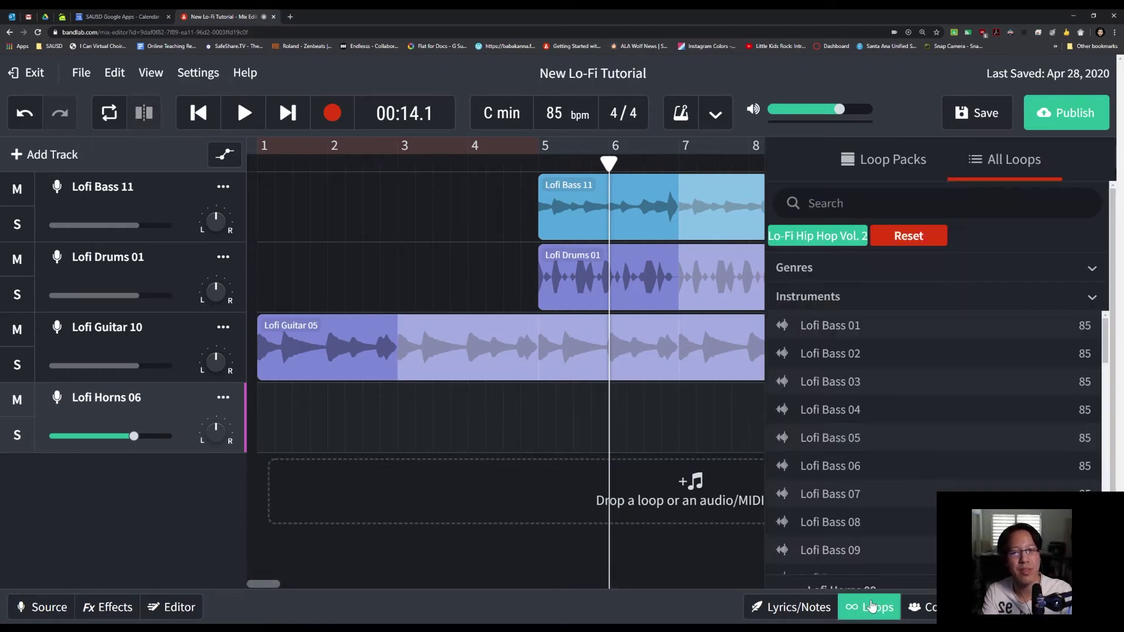
{"action": "scroll", "coordinate": [916, 436], "scroll_direction": "down", "scroll_amount": 4}
{"action": "scroll", "coordinate": [916, 435], "scroll_direction": "down", "scroll_amount": 16}
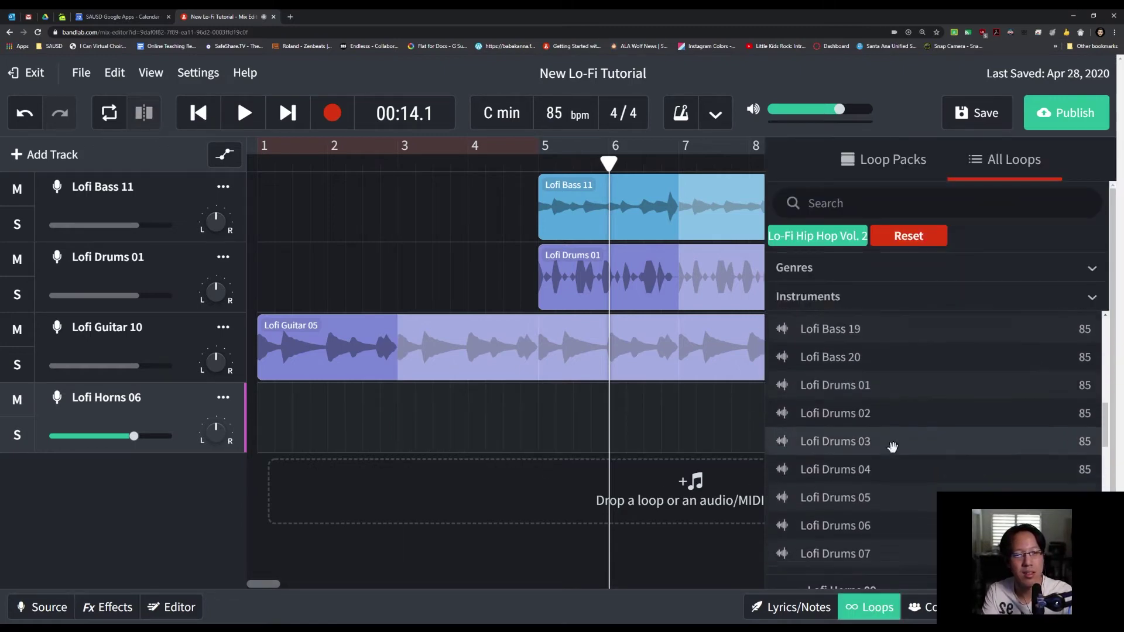
{"action": "scroll", "coordinate": [829, 499], "scroll_direction": "down", "scroll_amount": 10}
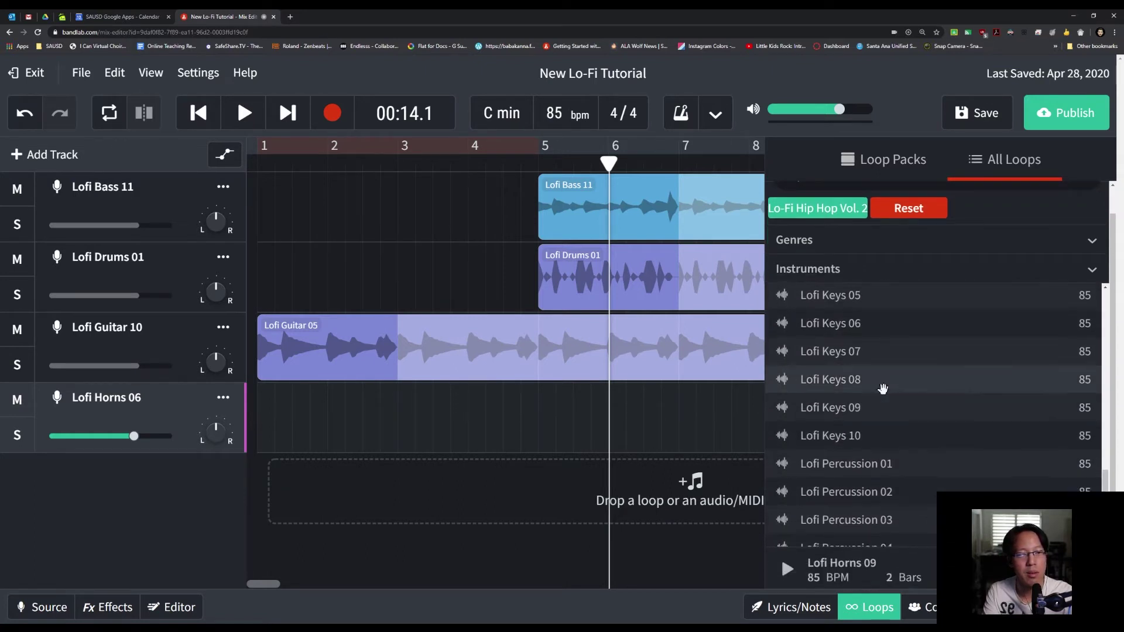
{"action": "left_click", "coordinate": [897, 465]}
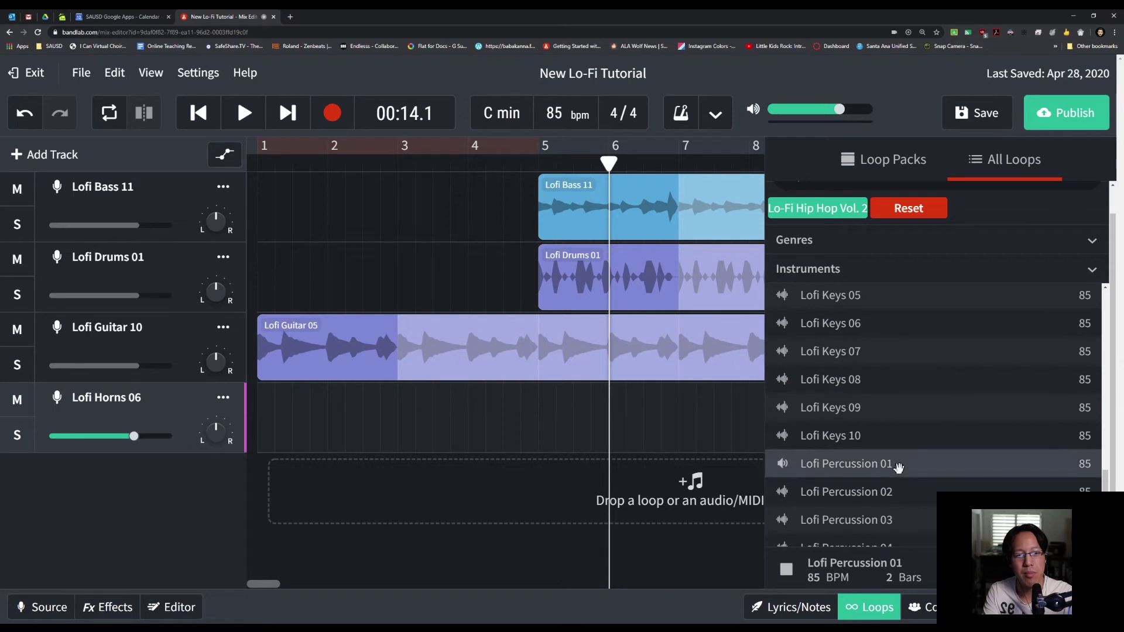
{"action": "left_click", "coordinate": [891, 465]}
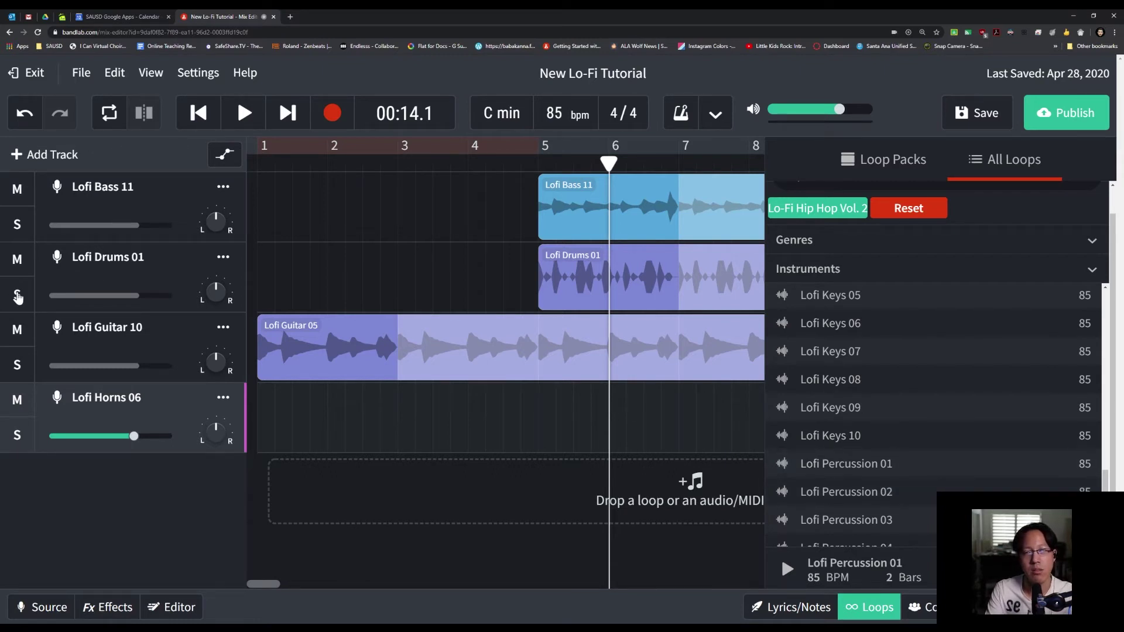
Solo the Lofi Drums 01 track, listen to it briefly and turn its solo off again
{"action": "left_click", "coordinate": [18, 296]}
{"action": "key", "text": "space"}
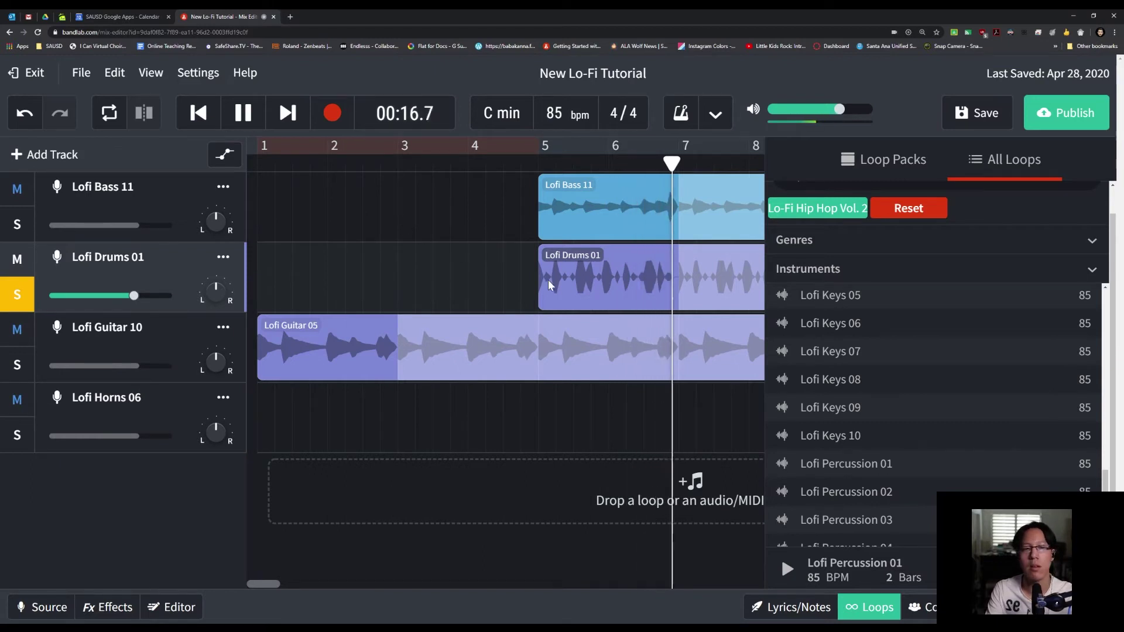
{"action": "key", "text": "space"}
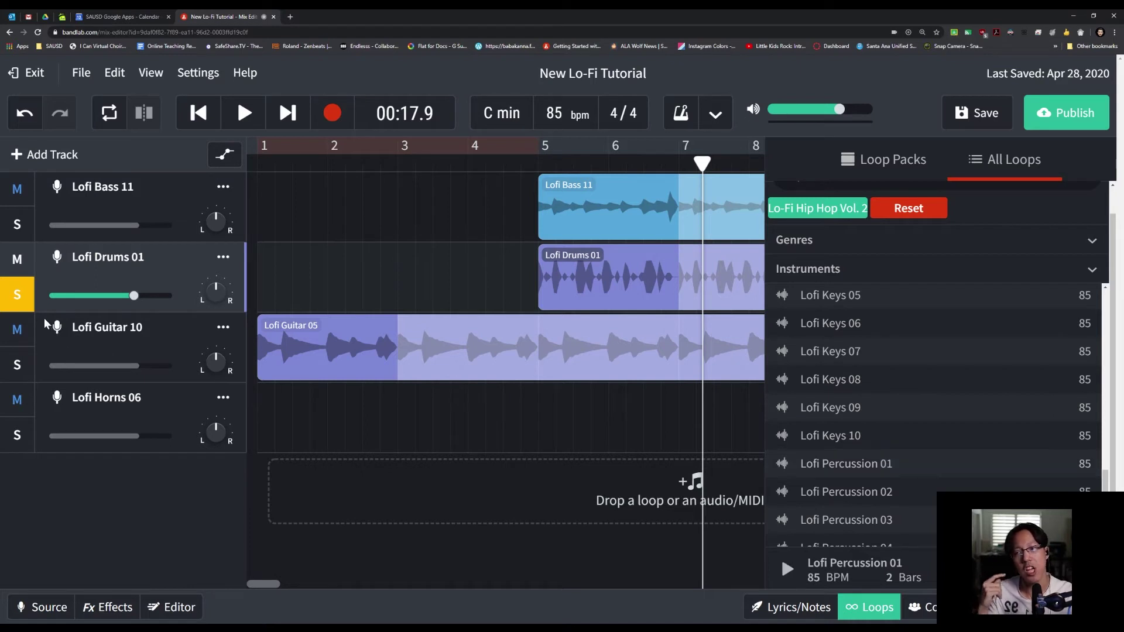
{"action": "left_click", "coordinate": [28, 297]}
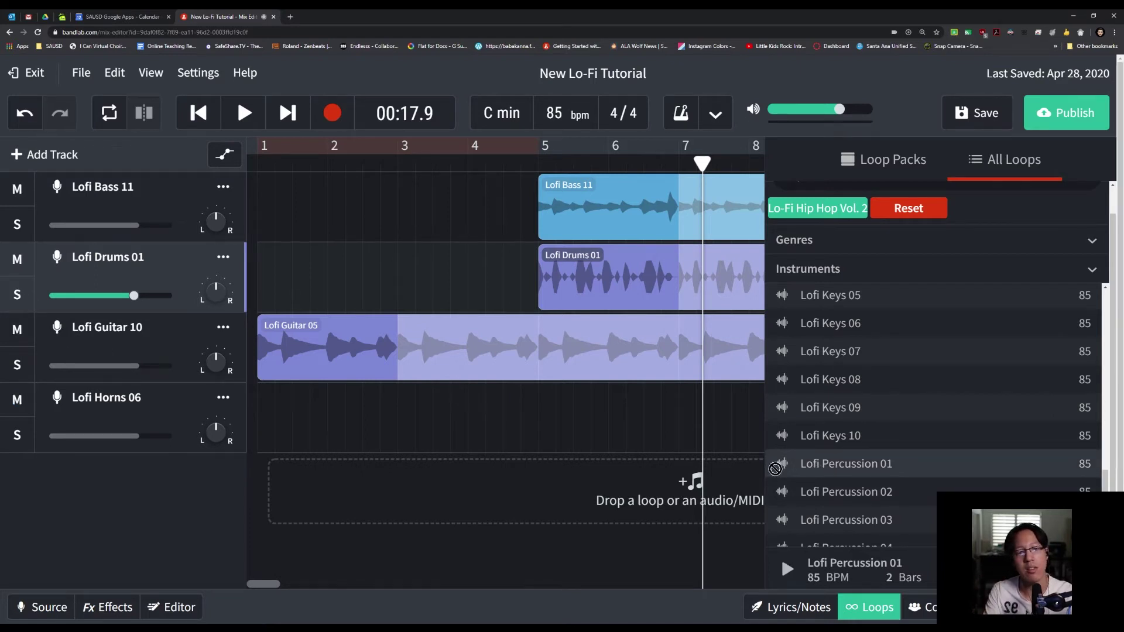
Place the Lofi Percussion 01 loop at bar 5 on the empty Lofi Horns 06 track and close the loop library
{"action": "left_click_drag", "start_coordinate": [832, 466], "coordinate": [544, 434]}
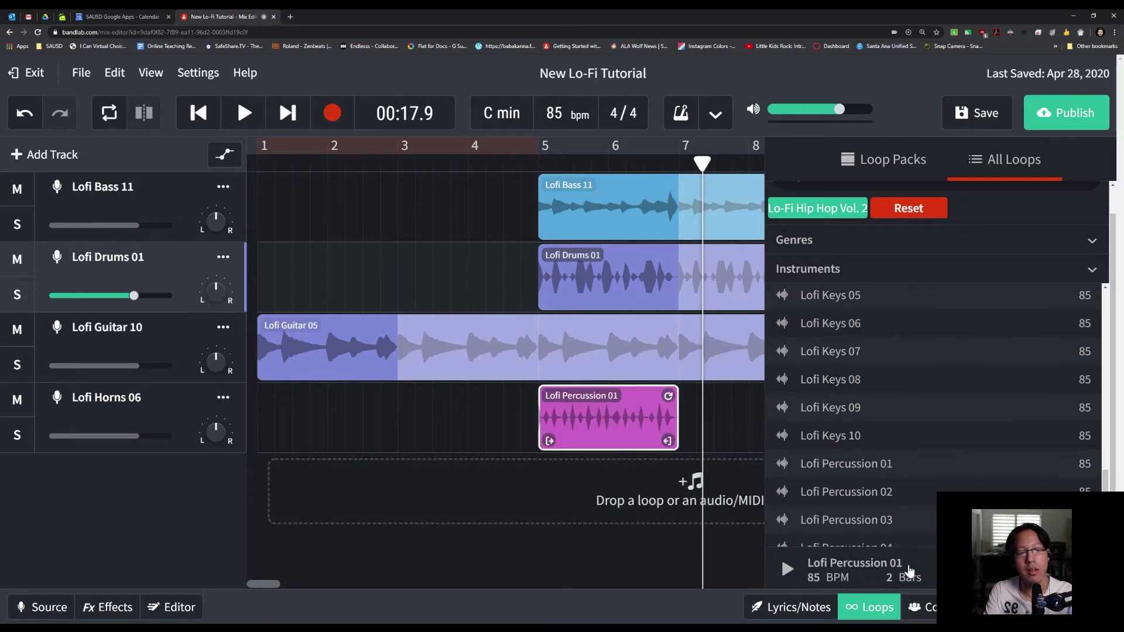
{"action": "left_click", "coordinate": [871, 610]}
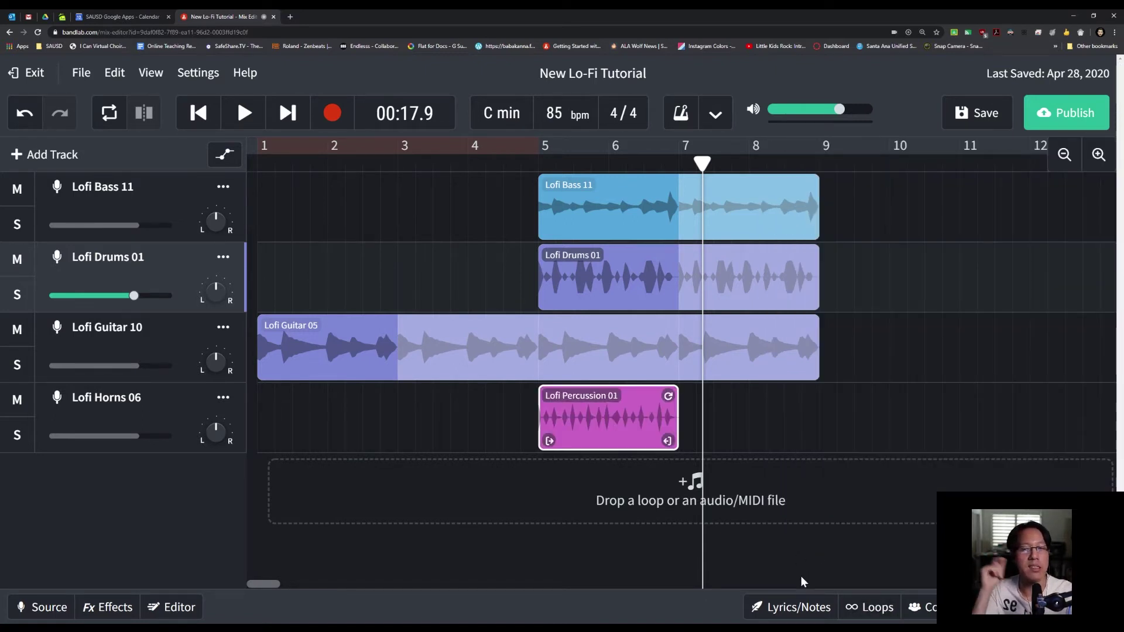
Set the playhead just before bar 5 and solo the Lofi Drums 01 and Lofi Horns 06 tracks
{"action": "left_click", "coordinate": [532, 200]}
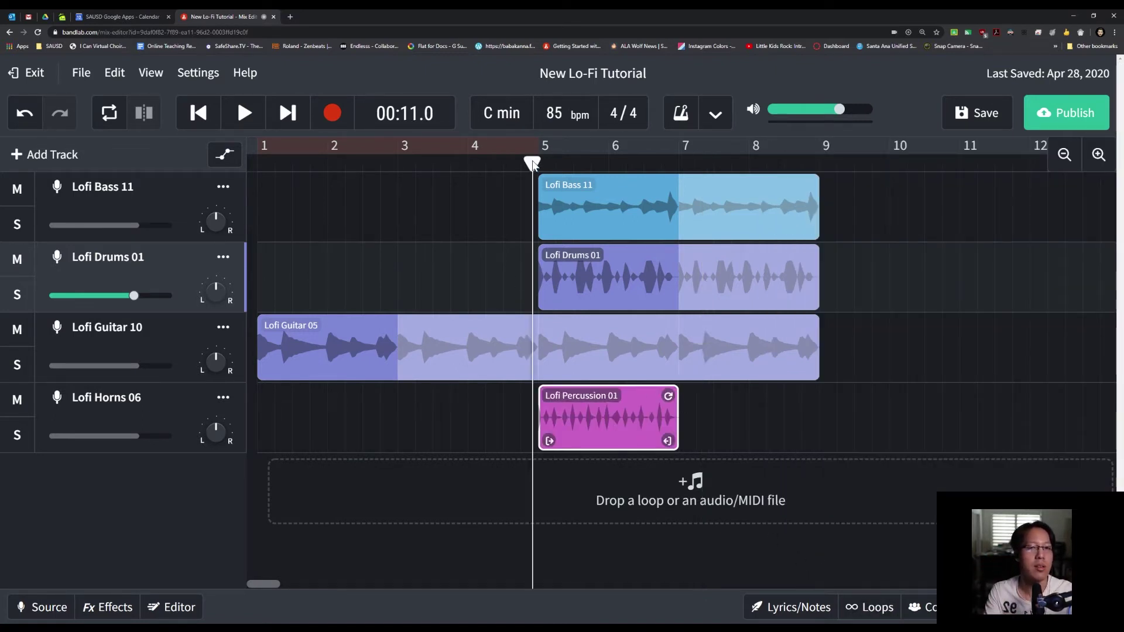
{"action": "left_click", "coordinate": [19, 294]}
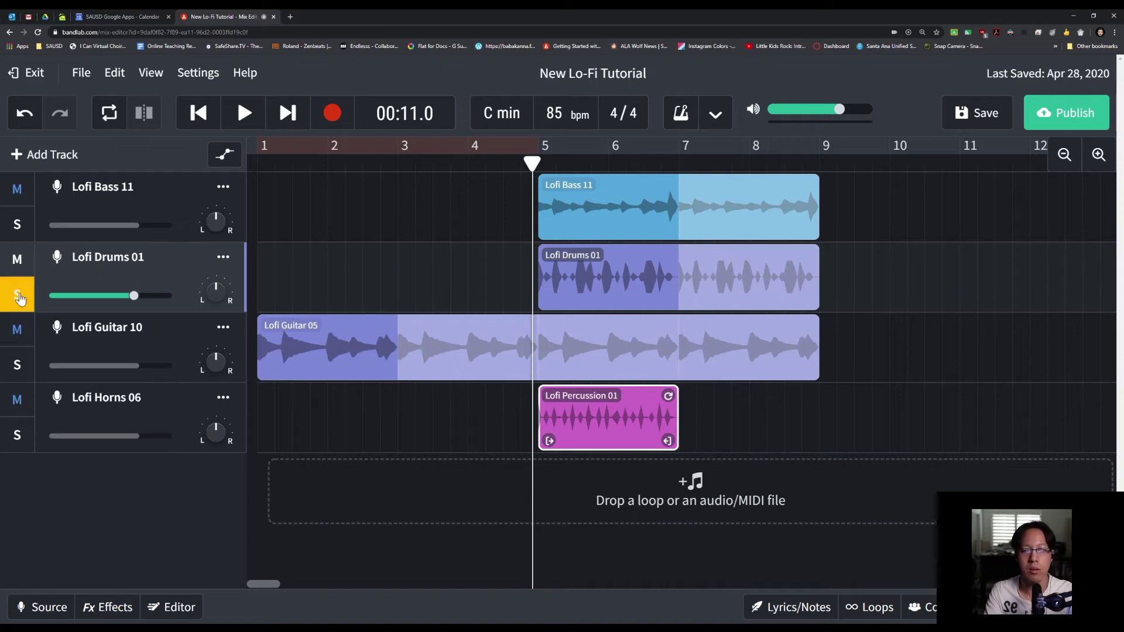
{"action": "left_click", "coordinate": [16, 440]}
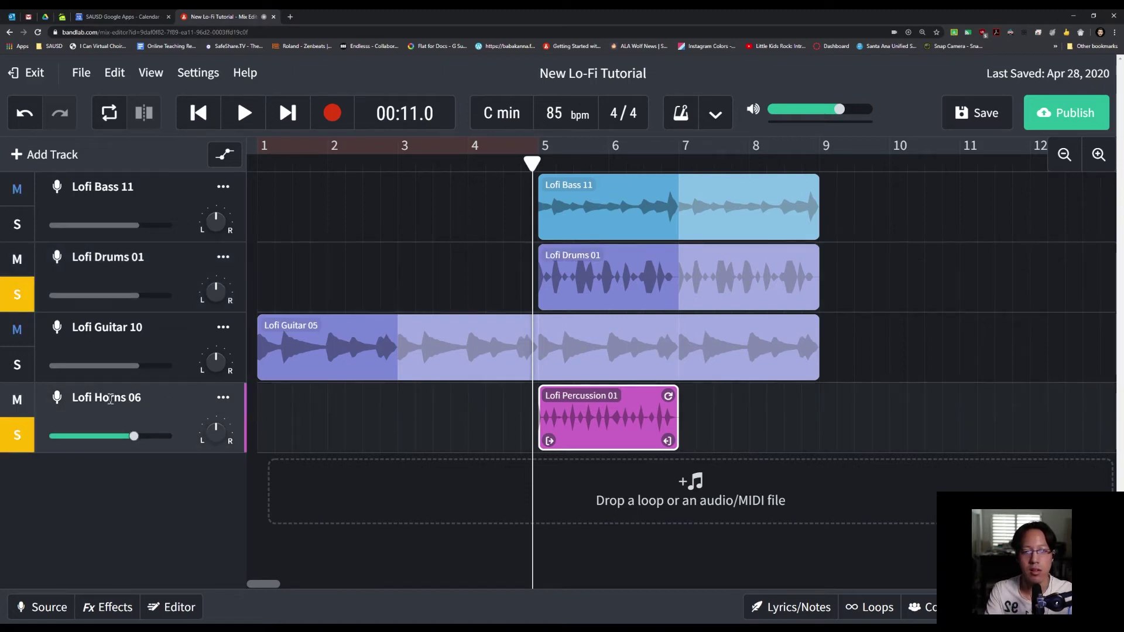
Rename the Lofi Horns 06 track as Shaker
{"action": "left_click_drag", "start_coordinate": [143, 398], "coordinate": [22, 405]}
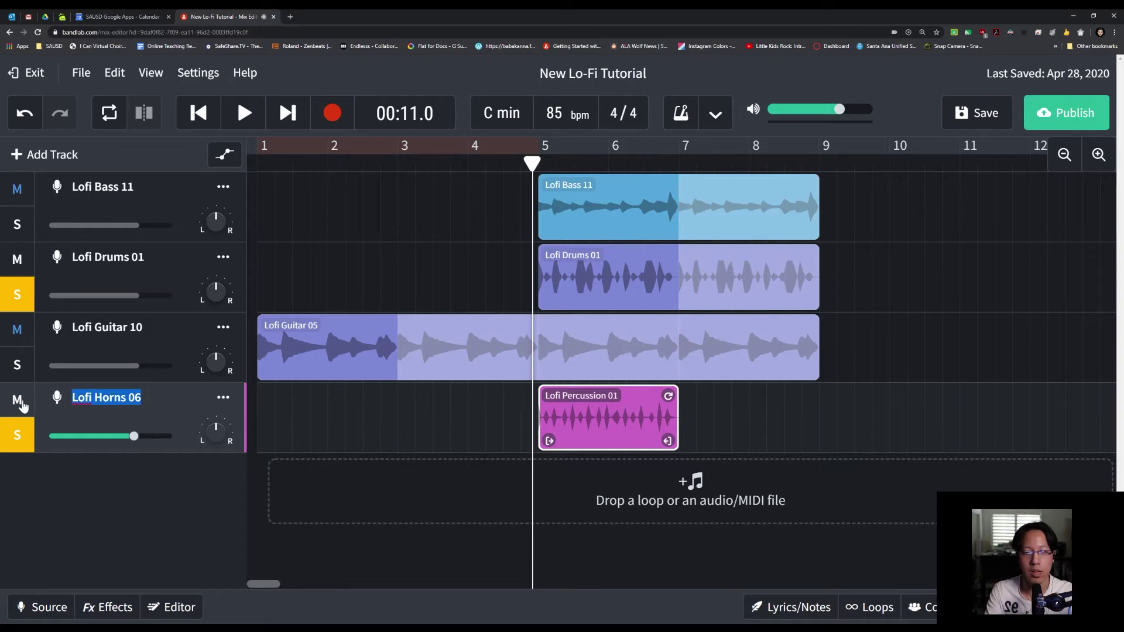
{"action": "left_click_drag", "start_coordinate": [143, 398], "coordinate": [33, 401]}
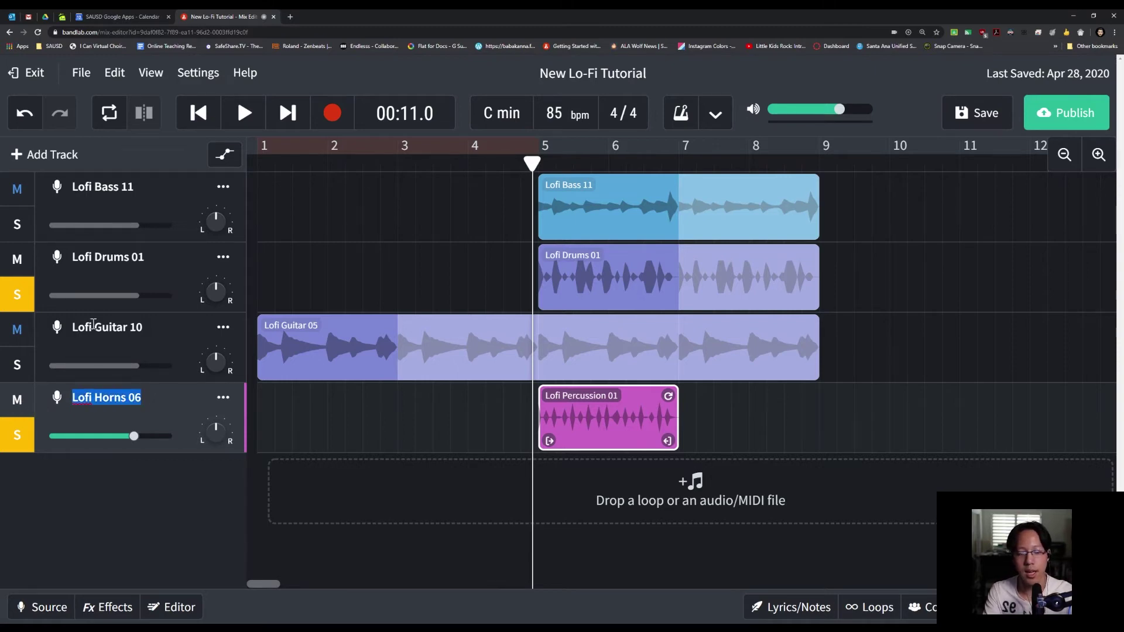
{"action": "type", "text": "Shaker"}
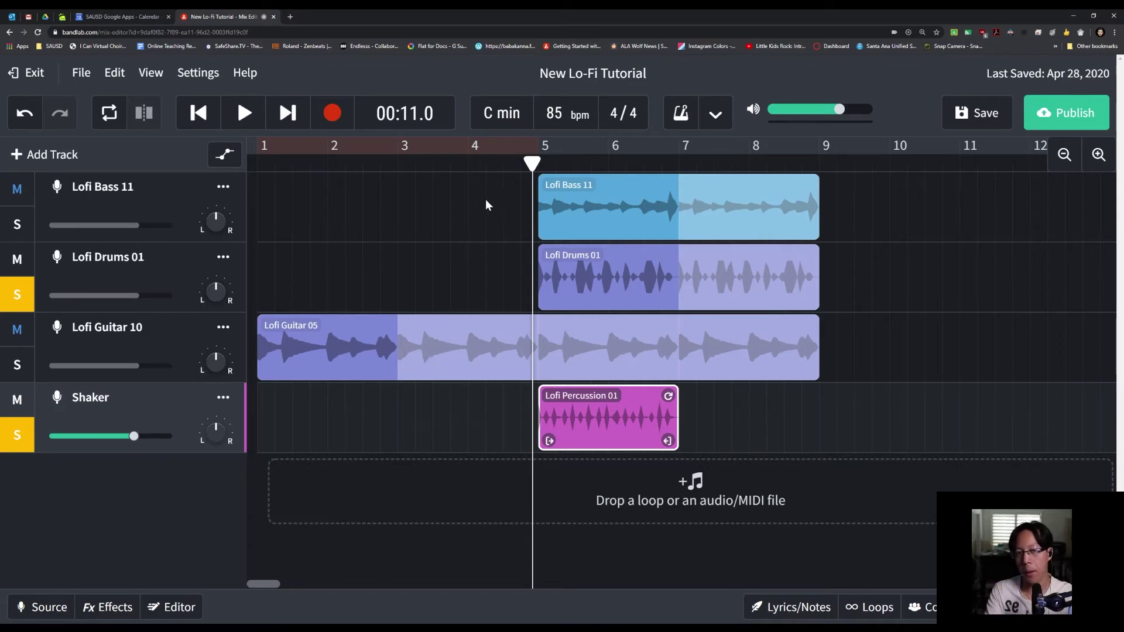
Listen to the soloed drums and Shaker together, switching the Shaker's solo off and on again to compare, and pause playback
{"action": "left_click", "coordinate": [249, 116]}
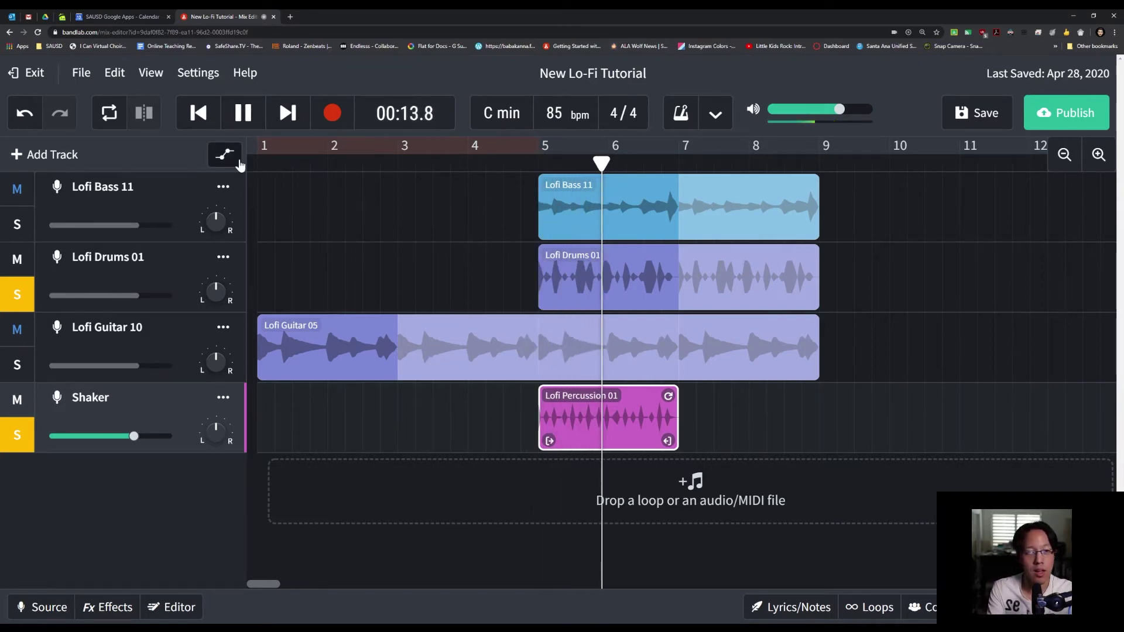
{"action": "mouse_move", "coordinate": [88, 307]}
{"action": "left_click", "coordinate": [18, 434]}
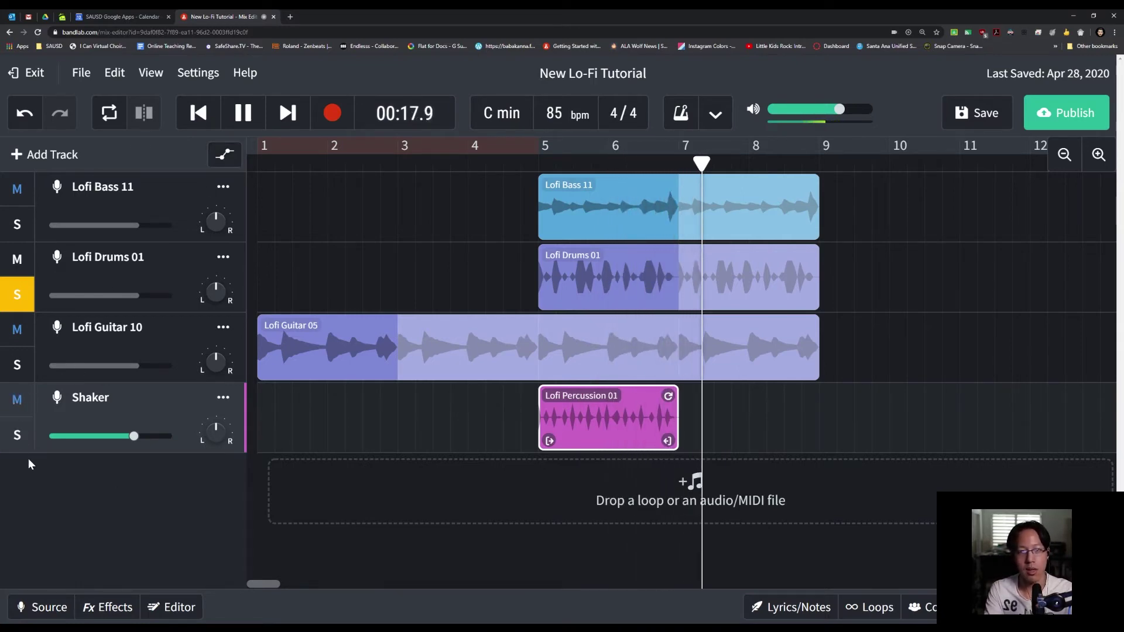
{"action": "left_click", "coordinate": [17, 436]}
{"action": "key", "text": "space"}
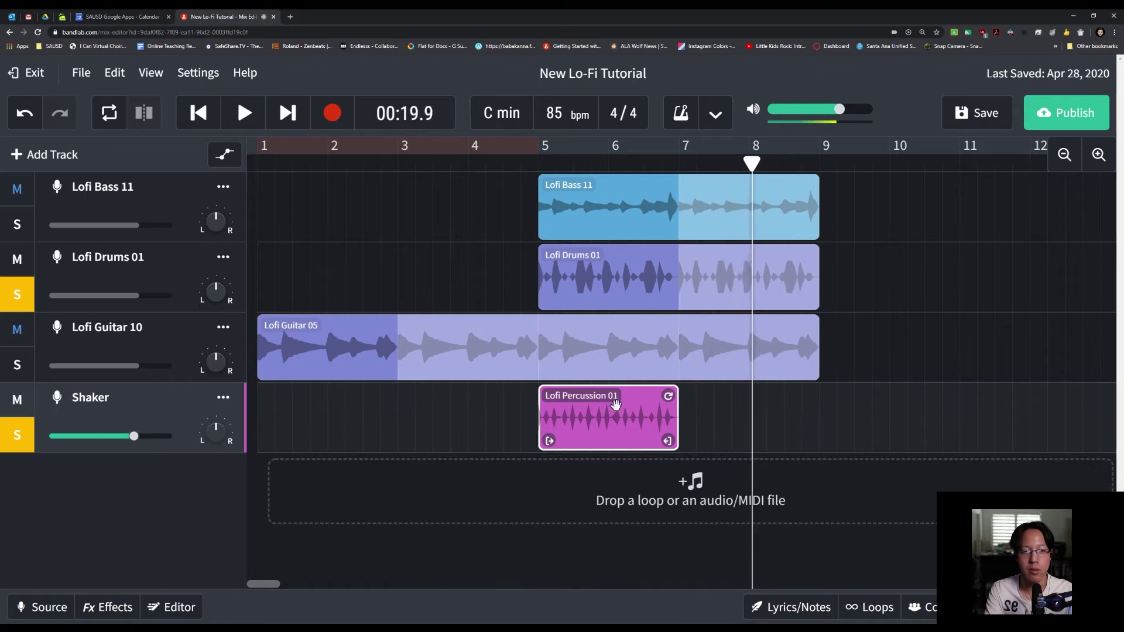
Loop the Lofi Percussion 01 region until just before bar 9 and turn off the solo on the drums and Shaker tracks
{"action": "left_click_drag", "start_coordinate": [667, 395], "coordinate": [805, 401]}
{"action": "key", "text": "space"}
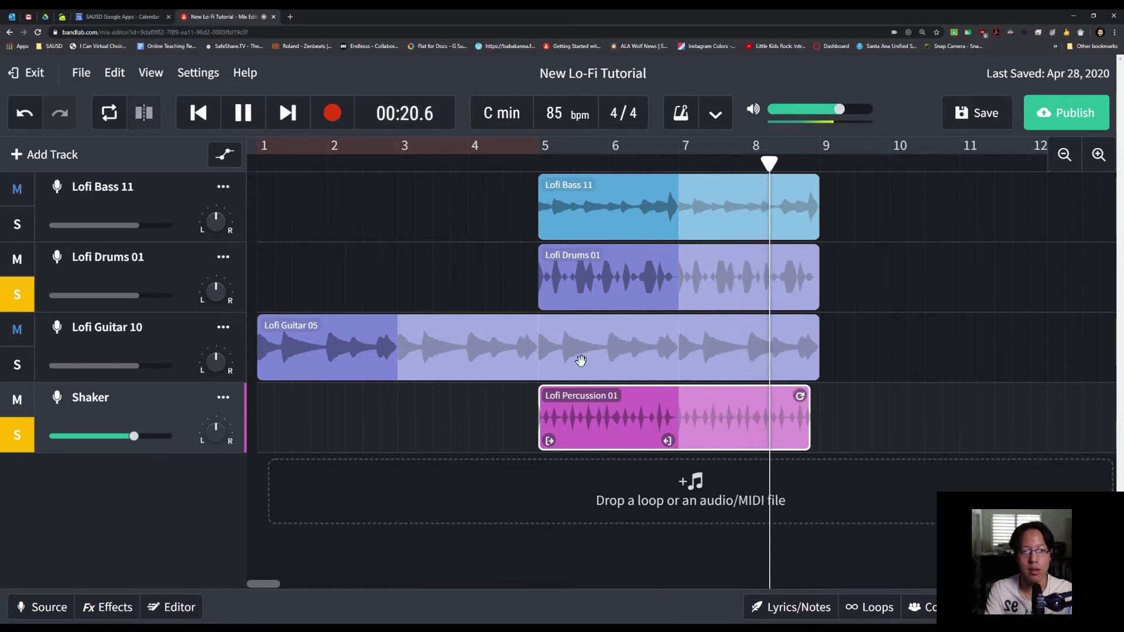
{"action": "key", "text": "space"}
{"action": "left_click", "coordinate": [17, 447]}
{"action": "left_click", "coordinate": [3, 307]}
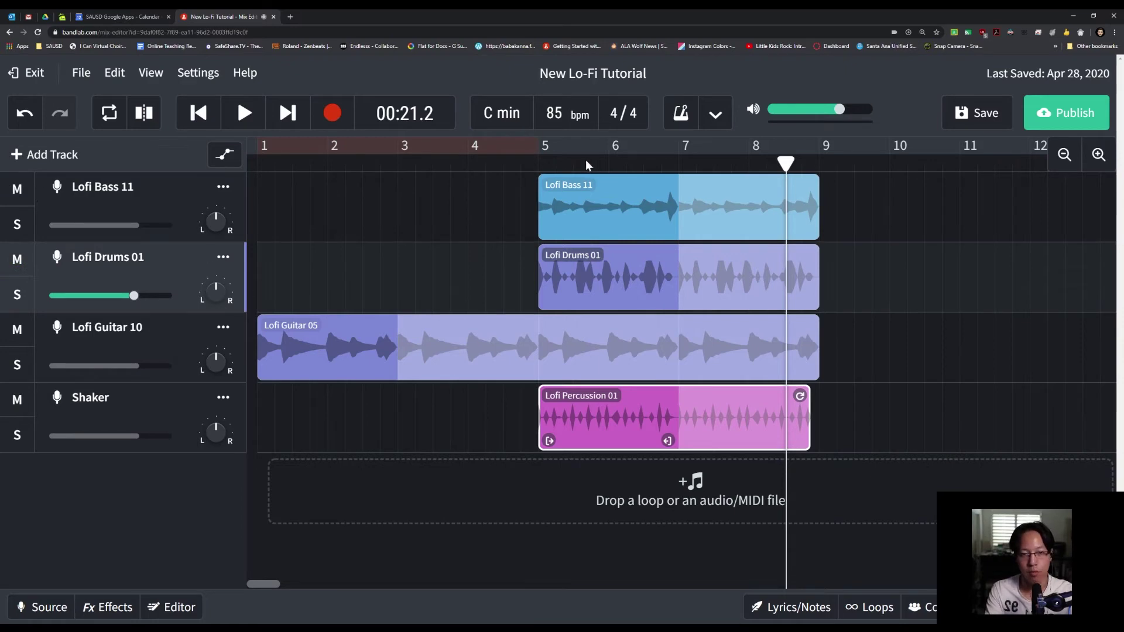
Listen to all tracks from bar 5 until past bar 9 and extend the Lofi Percussion 01 loop to end at bar 9
{"action": "left_click", "coordinate": [538, 159]}
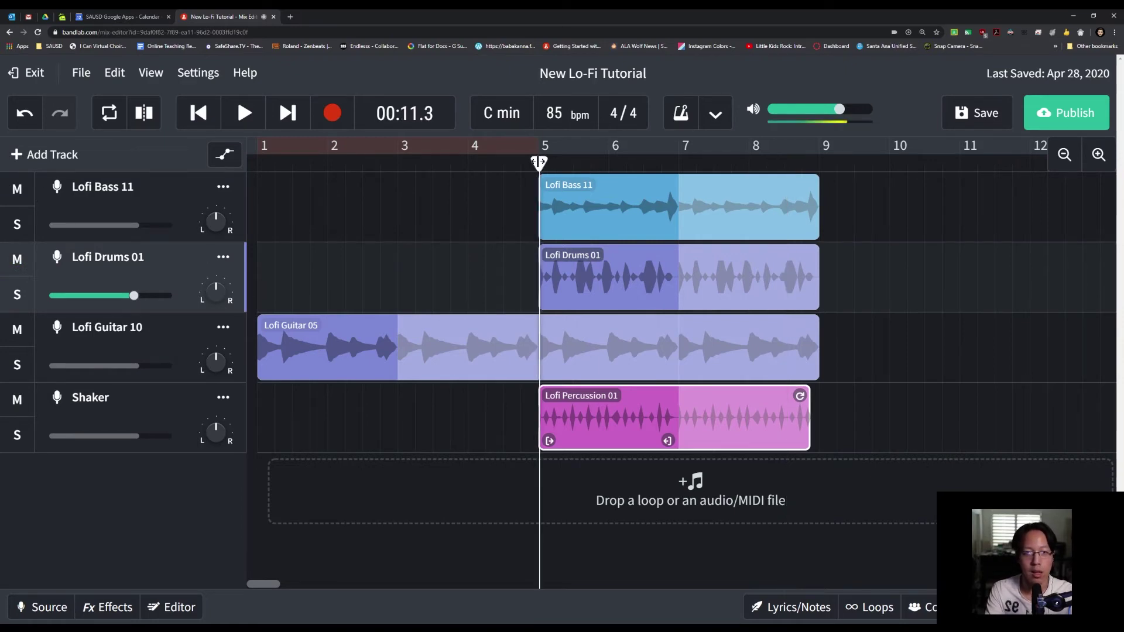
{"action": "key", "text": "space"}
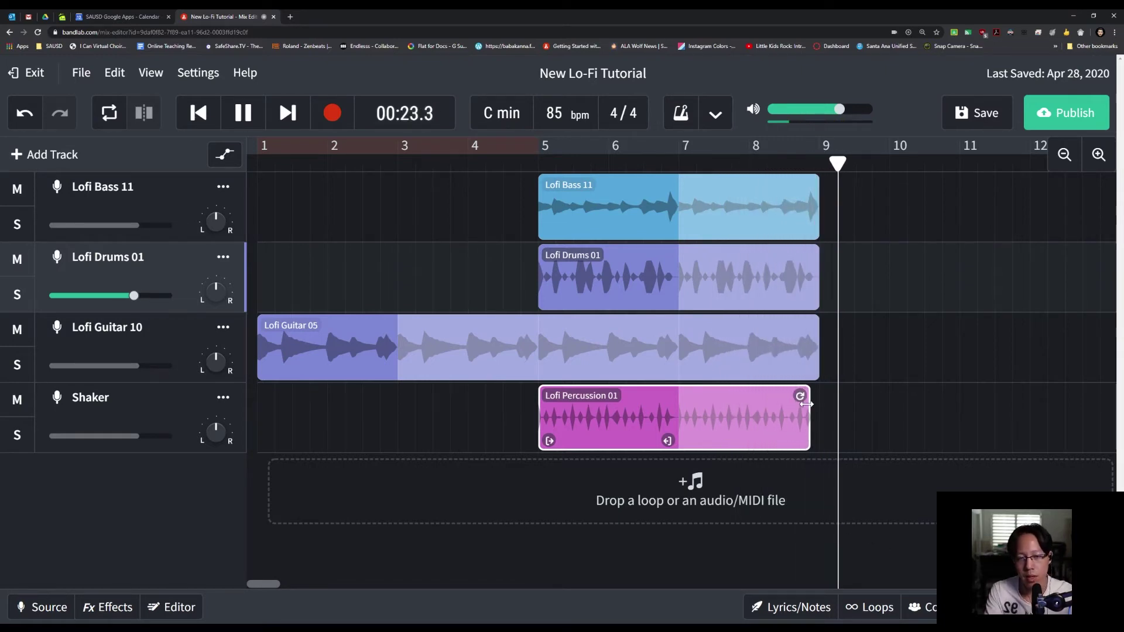
{"action": "key", "text": "space"}
{"action": "left_click_drag", "start_coordinate": [798, 396], "coordinate": [808, 396]}
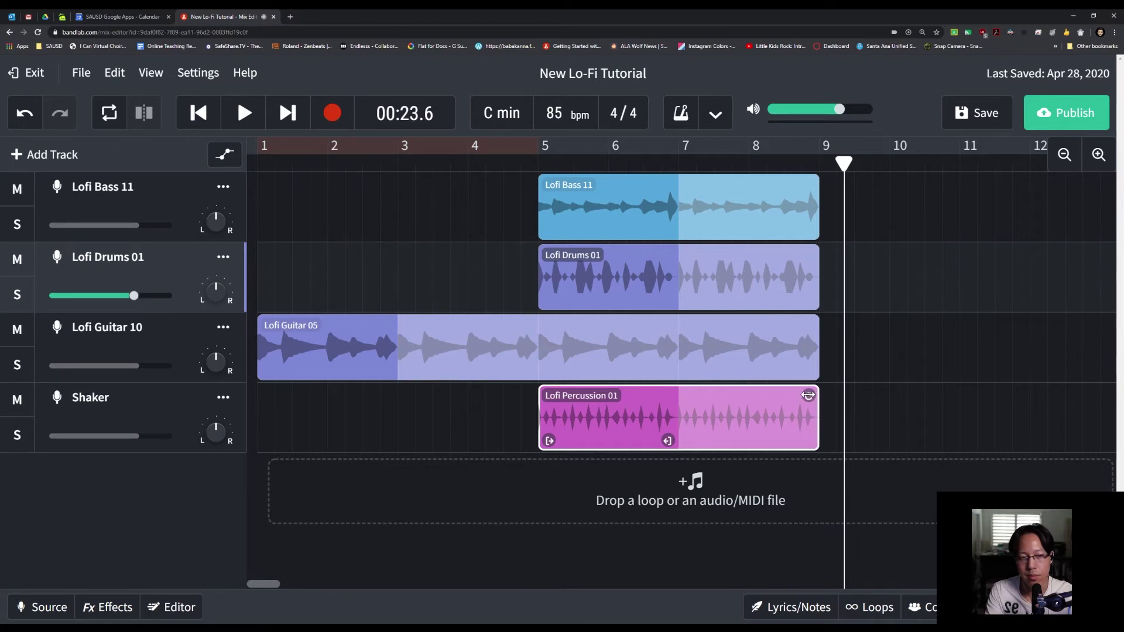
{"action": "left_click_drag", "start_coordinate": [837, 156], "coordinate": [504, 177]}
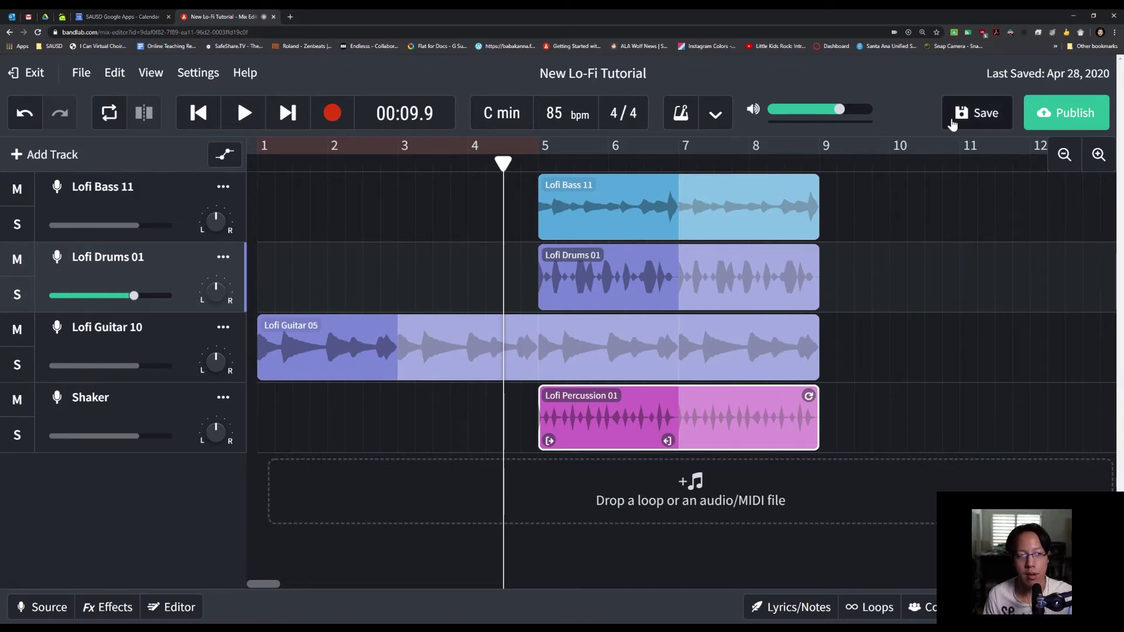
Save the project and add the lyrics note "Yes. Ah, go with the flow."
{"action": "left_click", "coordinate": [987, 119]}
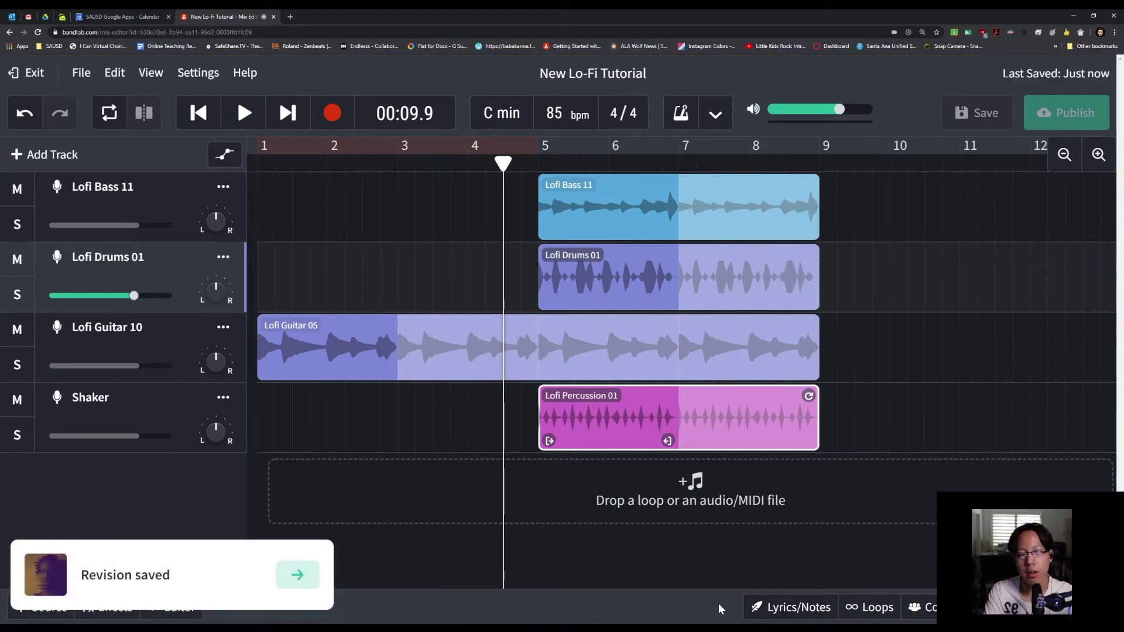
{"action": "left_click", "coordinate": [784, 607]}
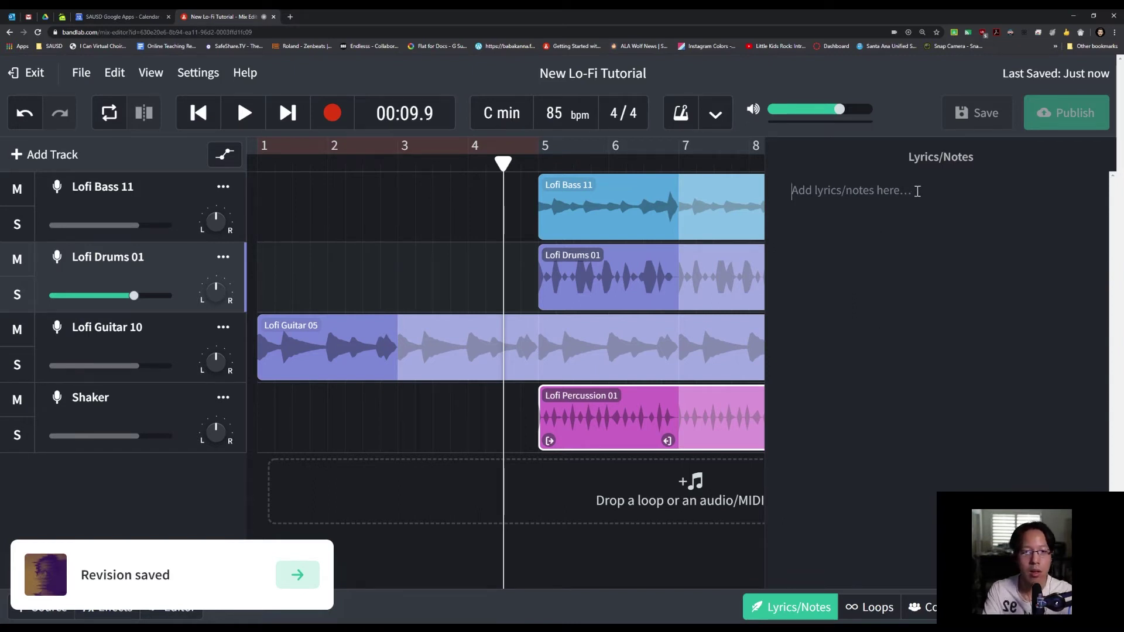
{"action": "type", "text": "Yes. A"}
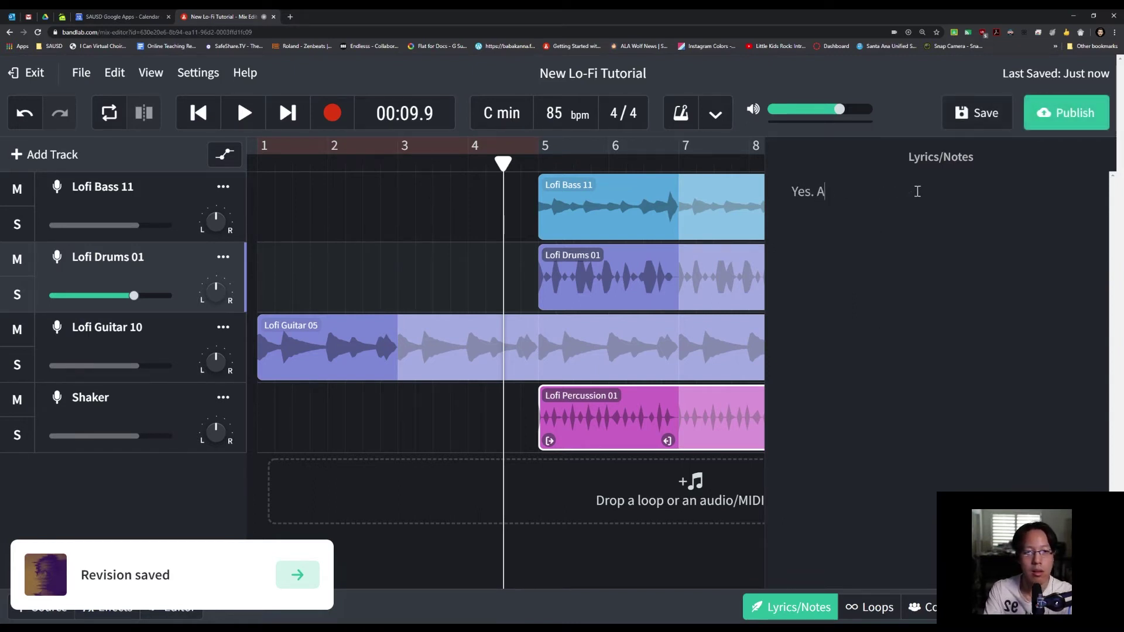
{"action": "type", "text": "h, go with the flow."}
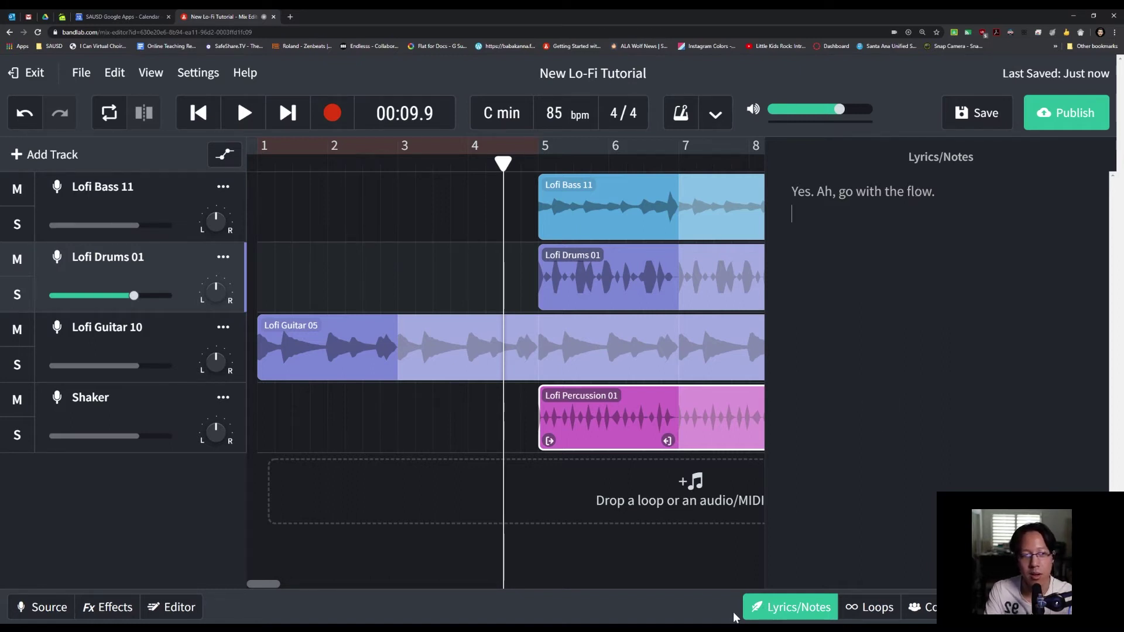
Play the song from the beginning with the lyrics notes open, and save the project
{"action": "left_click_drag", "start_coordinate": [506, 163], "coordinate": [531, 164]}
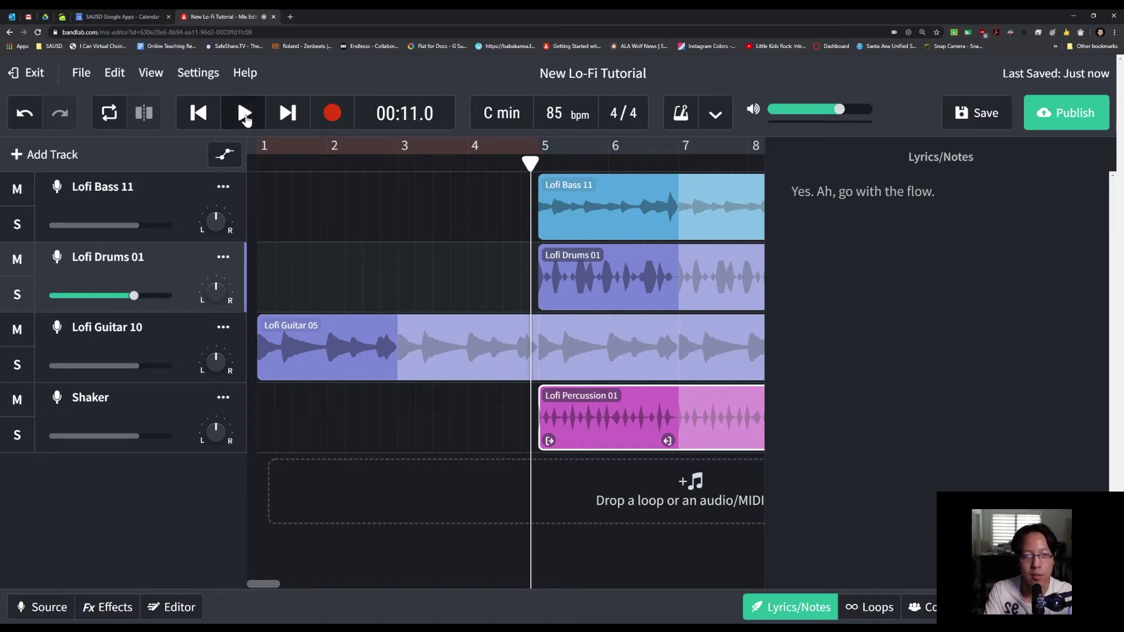
{"action": "left_click", "coordinate": [246, 118]}
{"action": "left_click", "coordinate": [252, 115]}
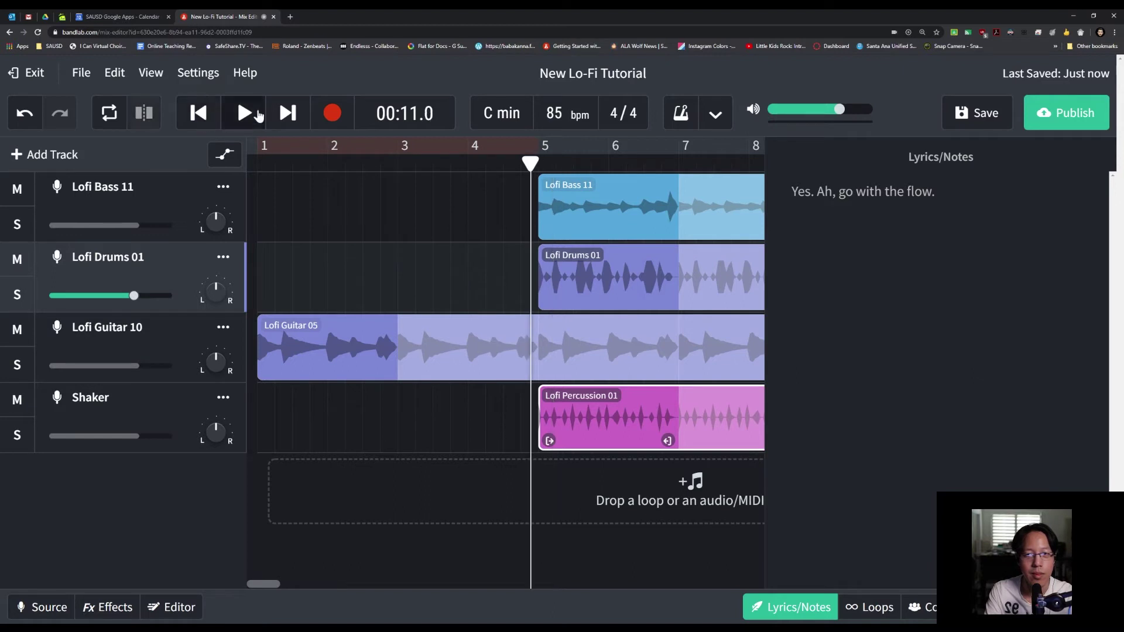
{"action": "left_click", "coordinate": [254, 115]}
{"action": "left_click", "coordinate": [244, 115]}
{"action": "left_click", "coordinate": [211, 122]}
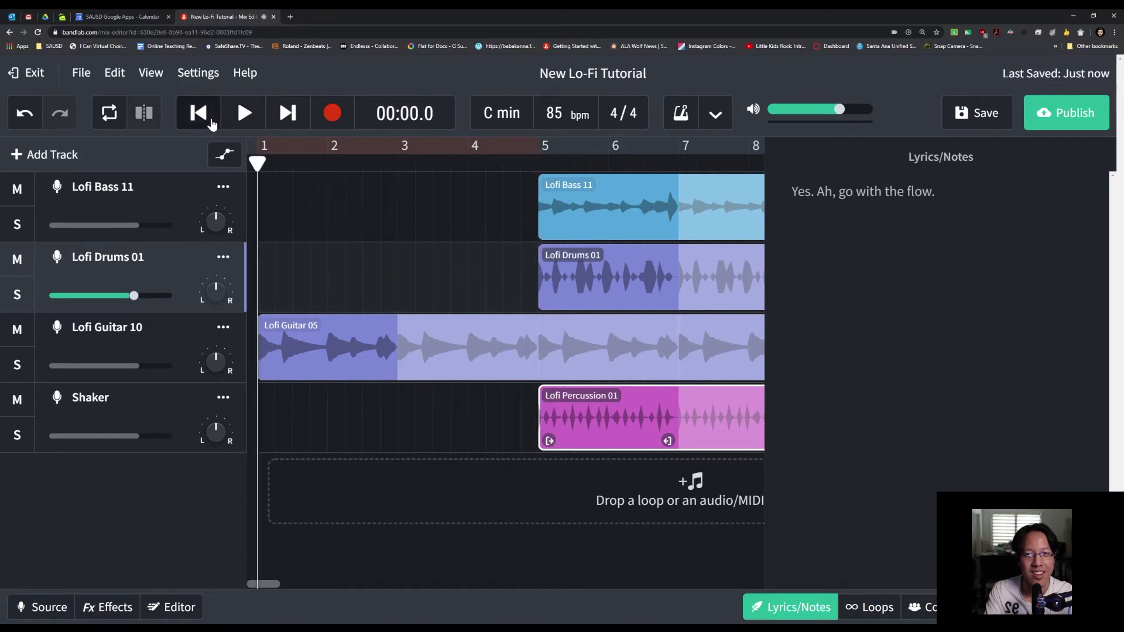
{"action": "left_click", "coordinate": [240, 117]}
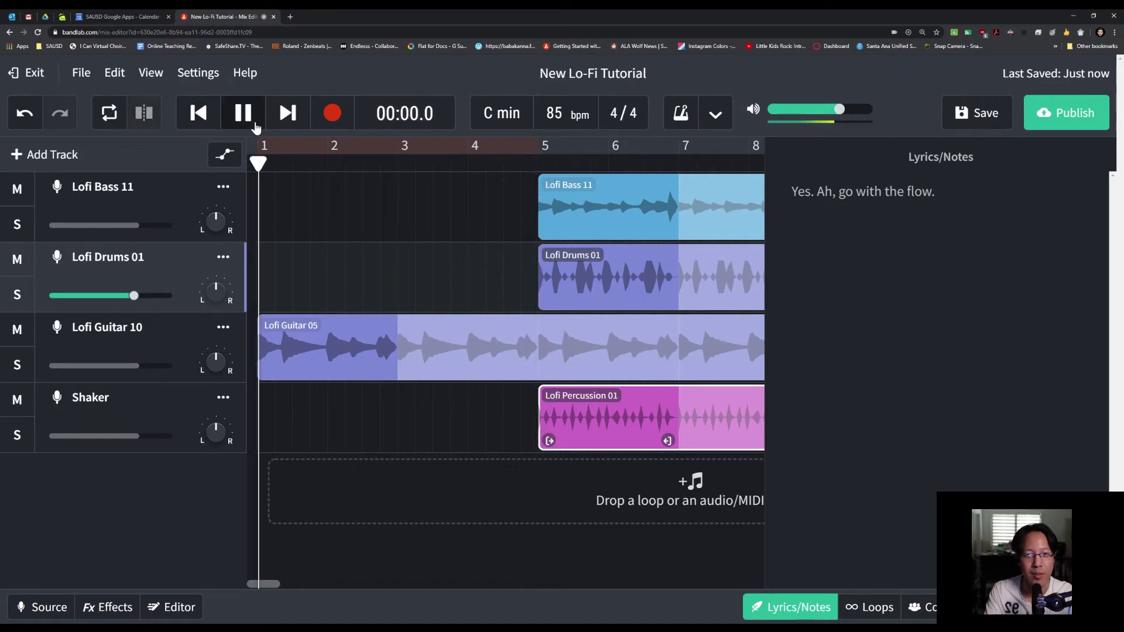
{"action": "left_click", "coordinate": [757, 607]}
{"action": "left_click", "coordinate": [766, 608]}
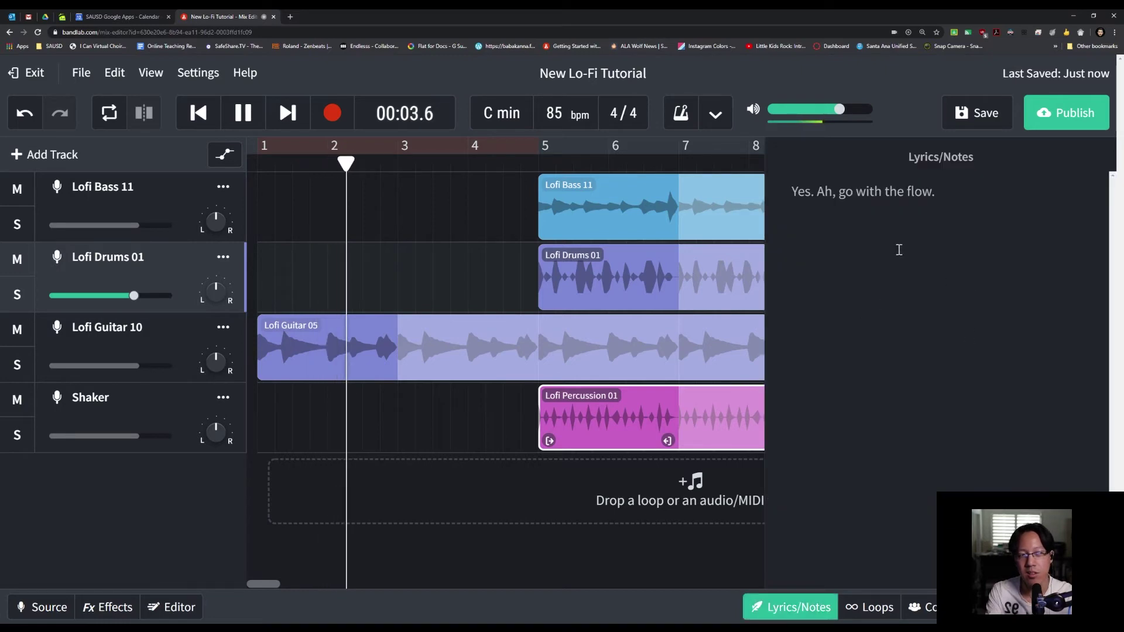
{"action": "left_click", "coordinate": [980, 117]}
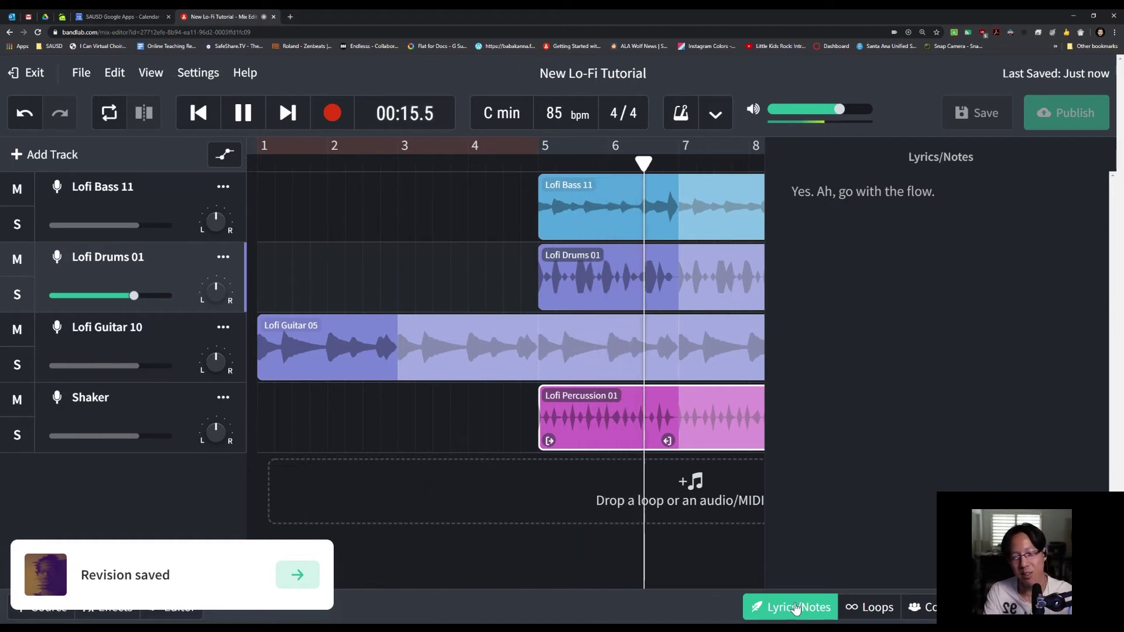
Pause the song, replay it from about bar 4 past the bass and drum entry at bar 5, and close the lyrics notes
{"action": "left_click", "coordinate": [527, 148]}
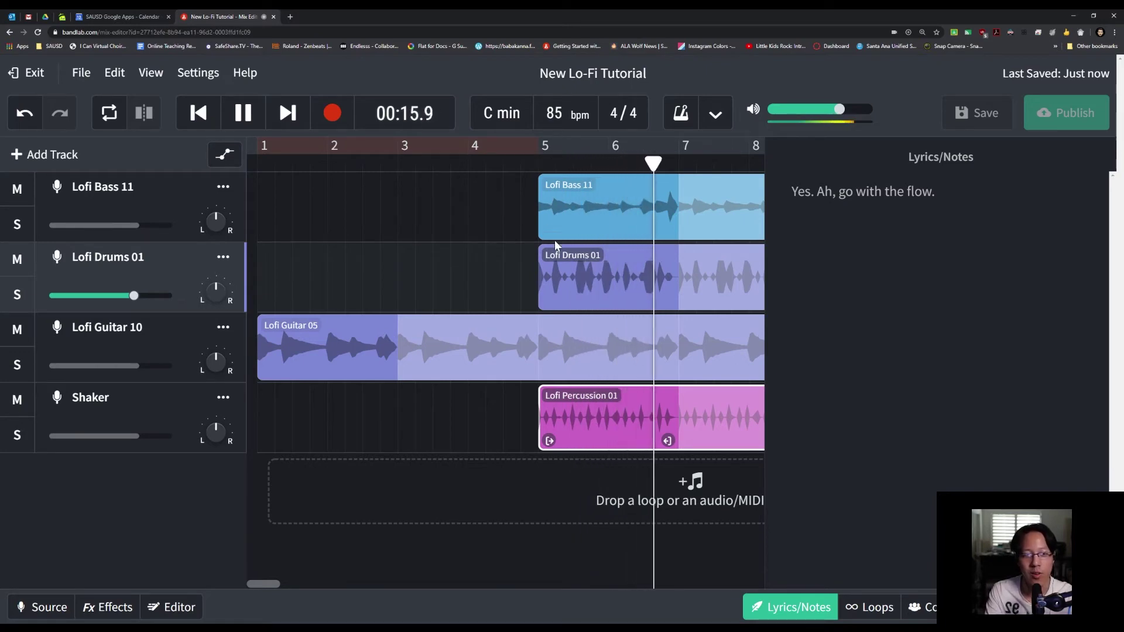
{"action": "key", "text": "space"}
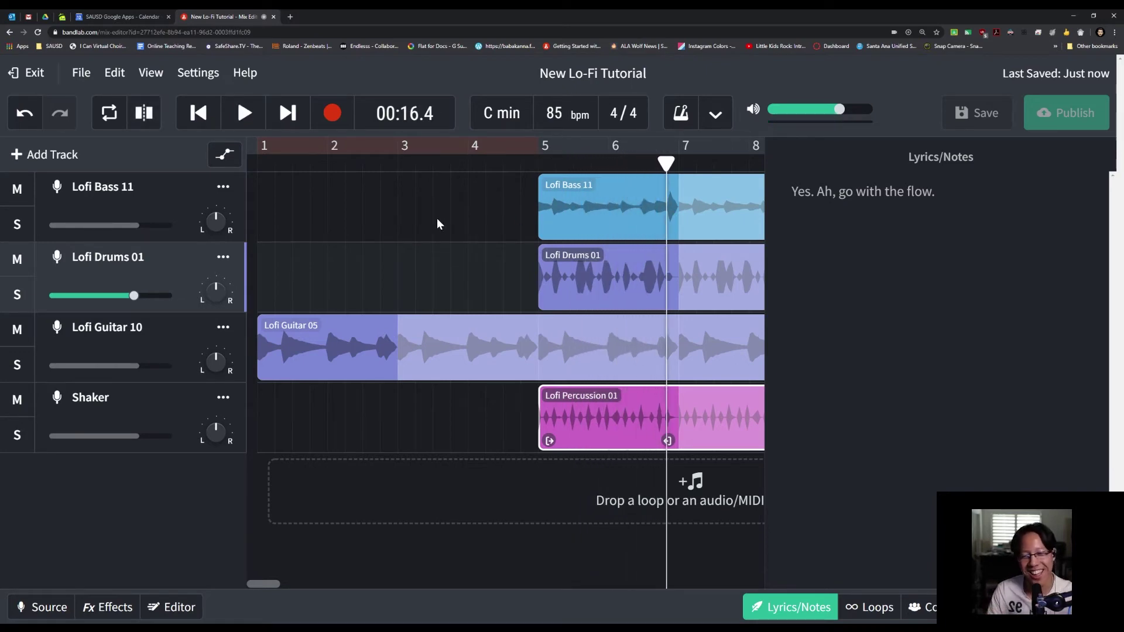
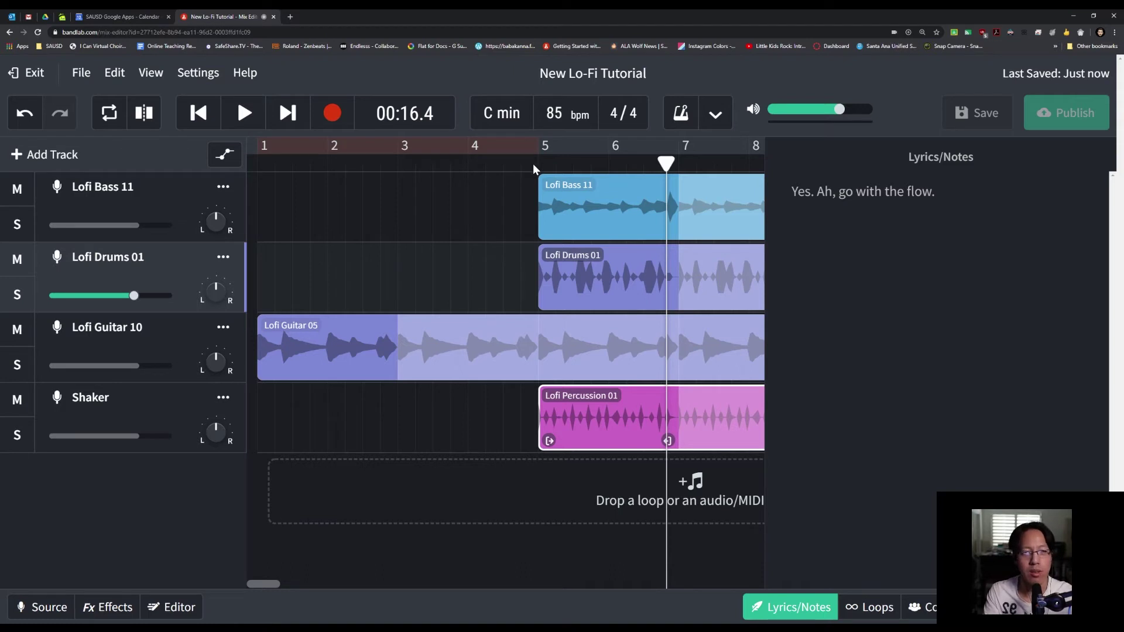
{"action": "left_click", "coordinate": [479, 161]}
{"action": "key", "text": "space"}
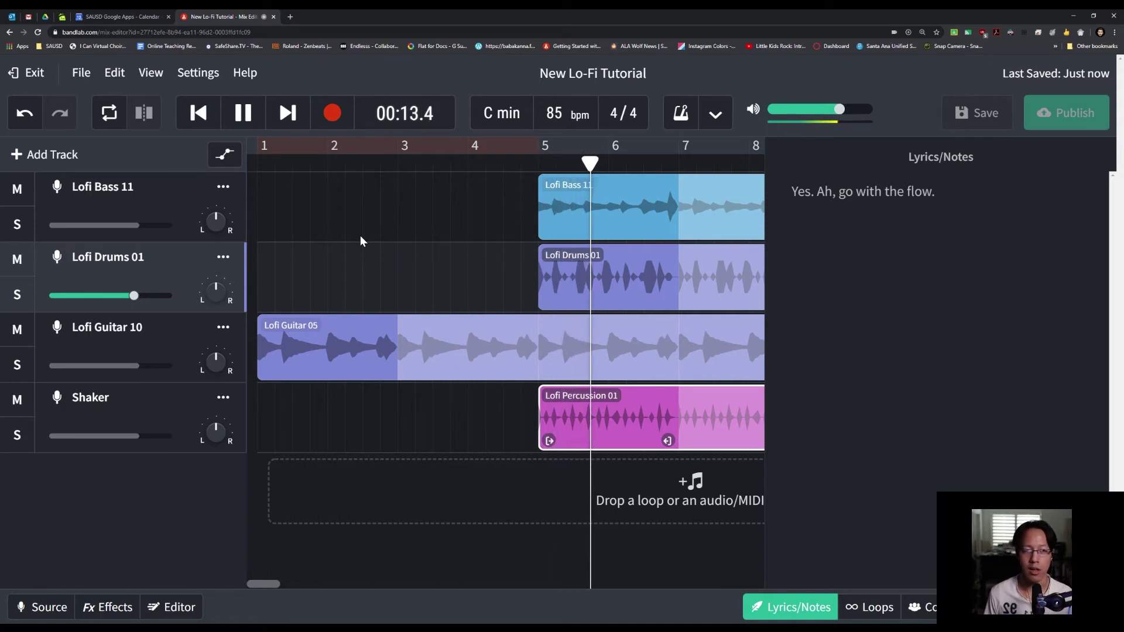
{"action": "key", "text": "space"}
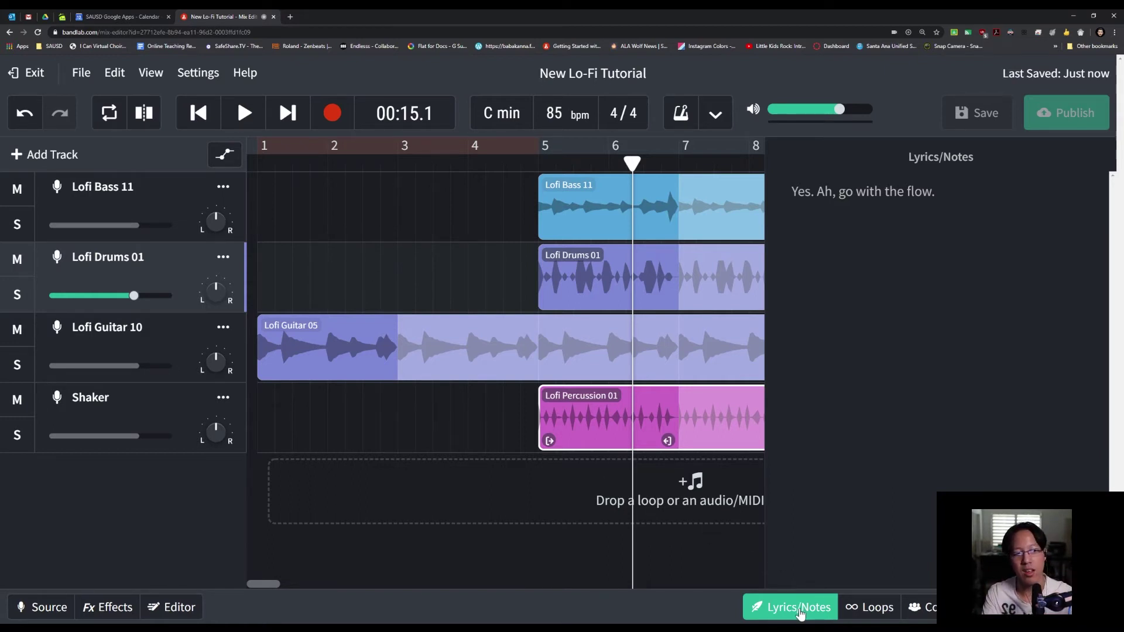
{"action": "left_click", "coordinate": [822, 606]}
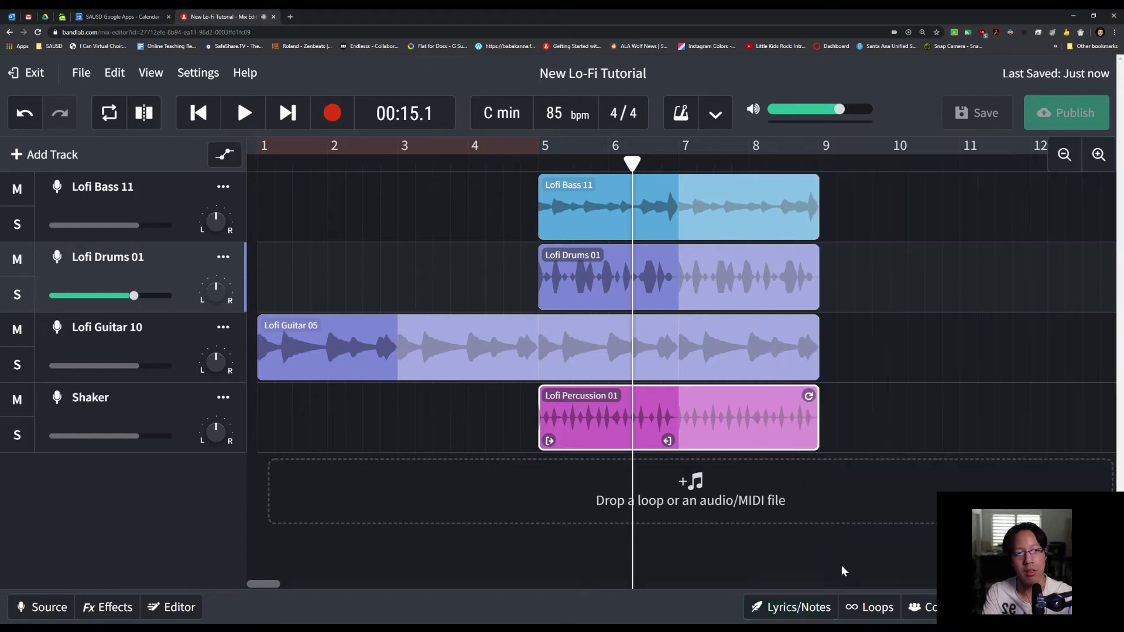
Browse the Lo-Fi Hip Hop Vol. 2 loops down to the textures and preview Lofi Texture 09 and Lofi Texture 06
{"action": "left_click", "coordinate": [881, 607]}
{"action": "scroll", "coordinate": [935, 485], "scroll_direction": "down", "scroll_amount": 10}
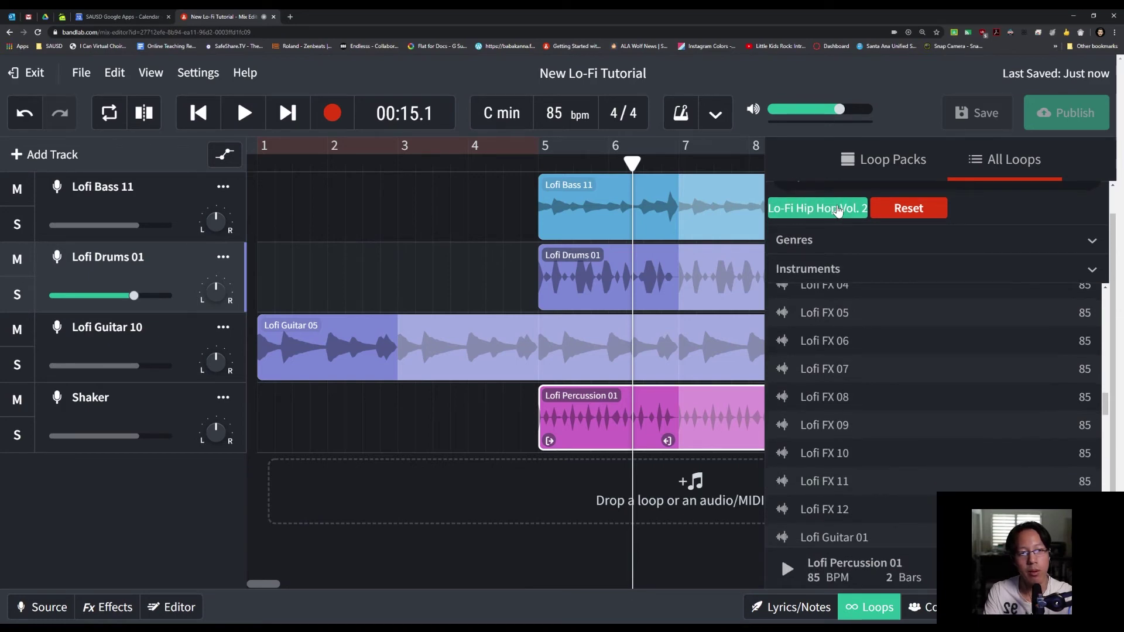
{"action": "scroll", "coordinate": [876, 520], "scroll_direction": "down", "scroll_amount": 12}
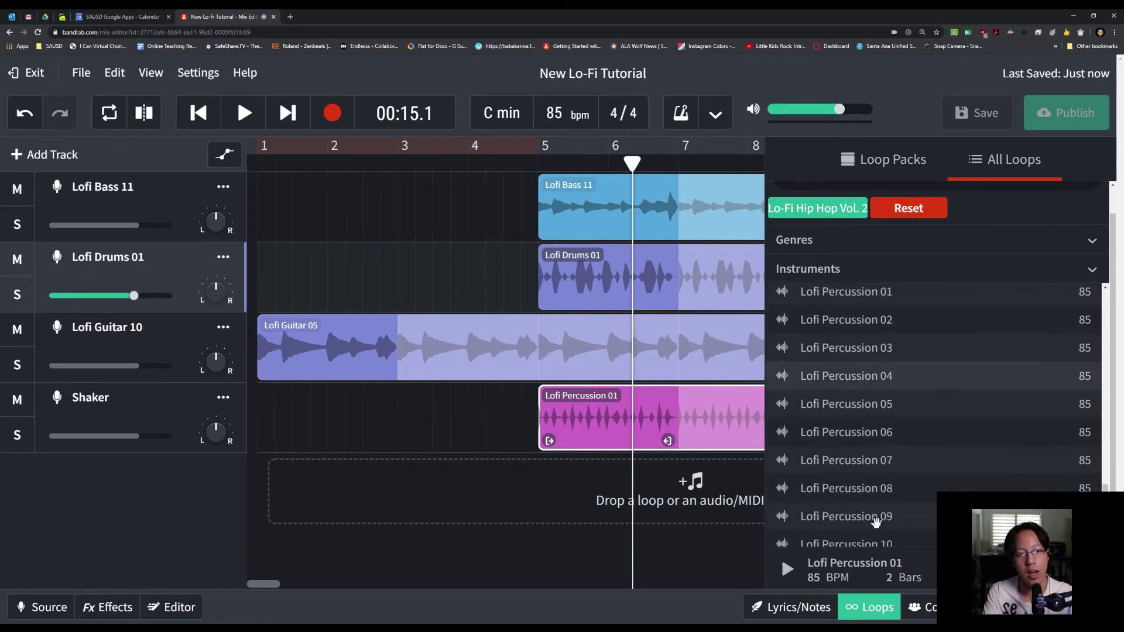
{"action": "scroll", "coordinate": [876, 520], "scroll_direction": "down", "scroll_amount": 10}
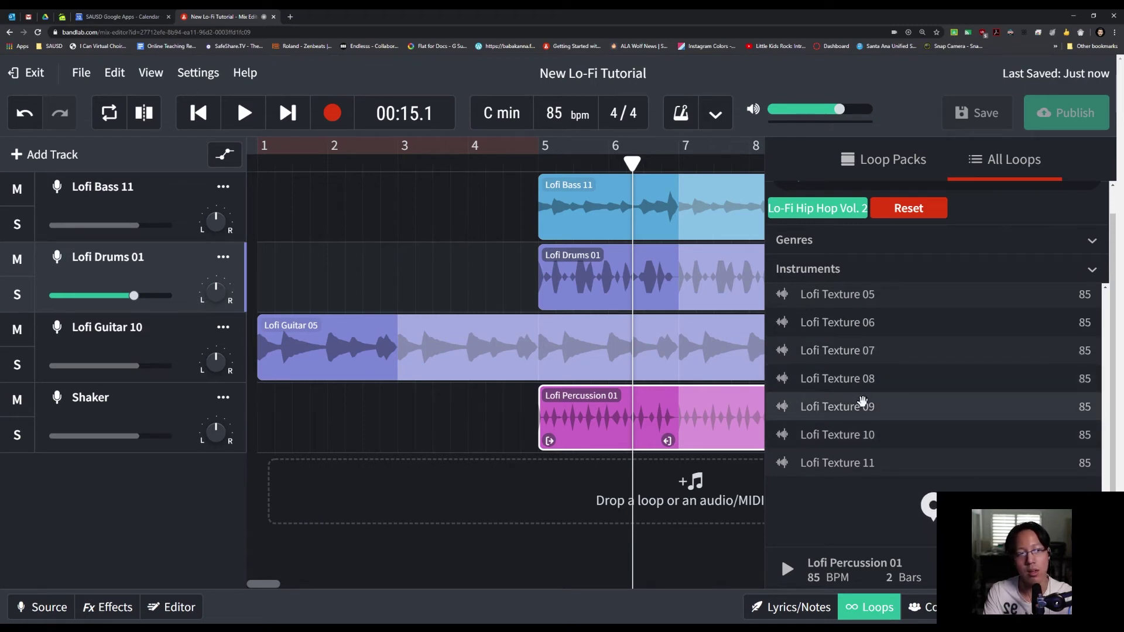
{"action": "left_click", "coordinate": [862, 404]}
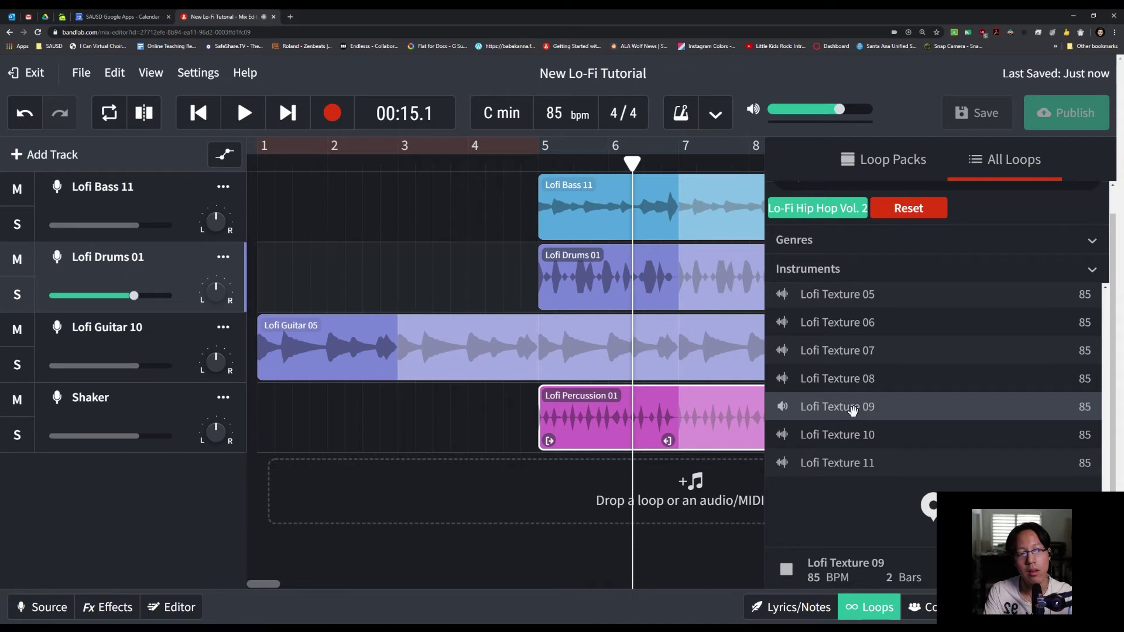
{"action": "left_click", "coordinate": [853, 410]}
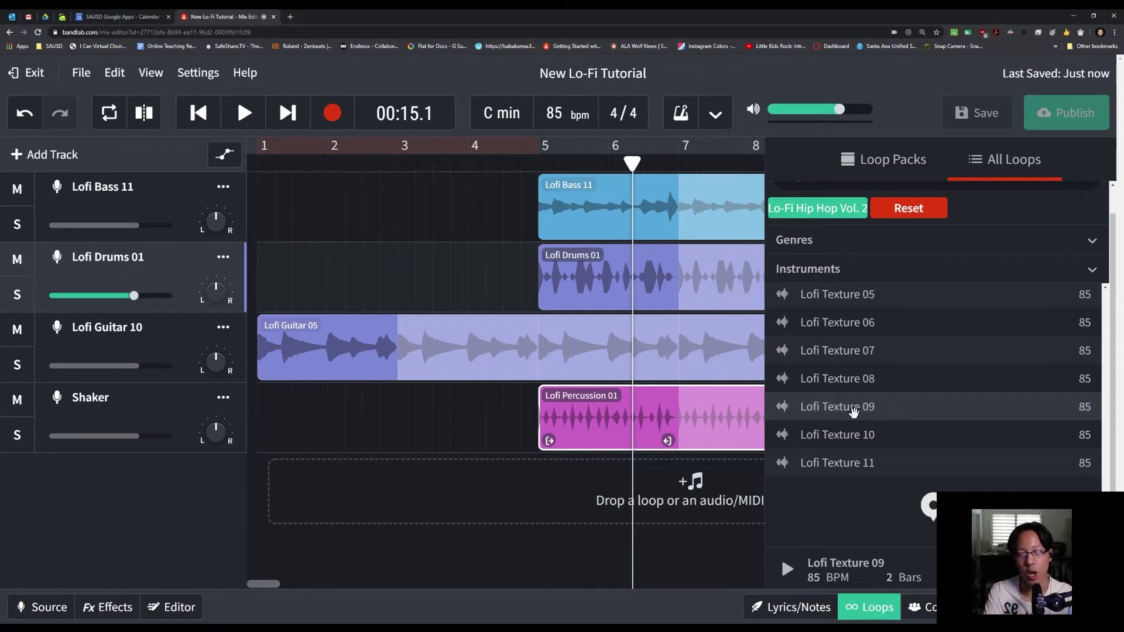
{"action": "left_click", "coordinate": [874, 319]}
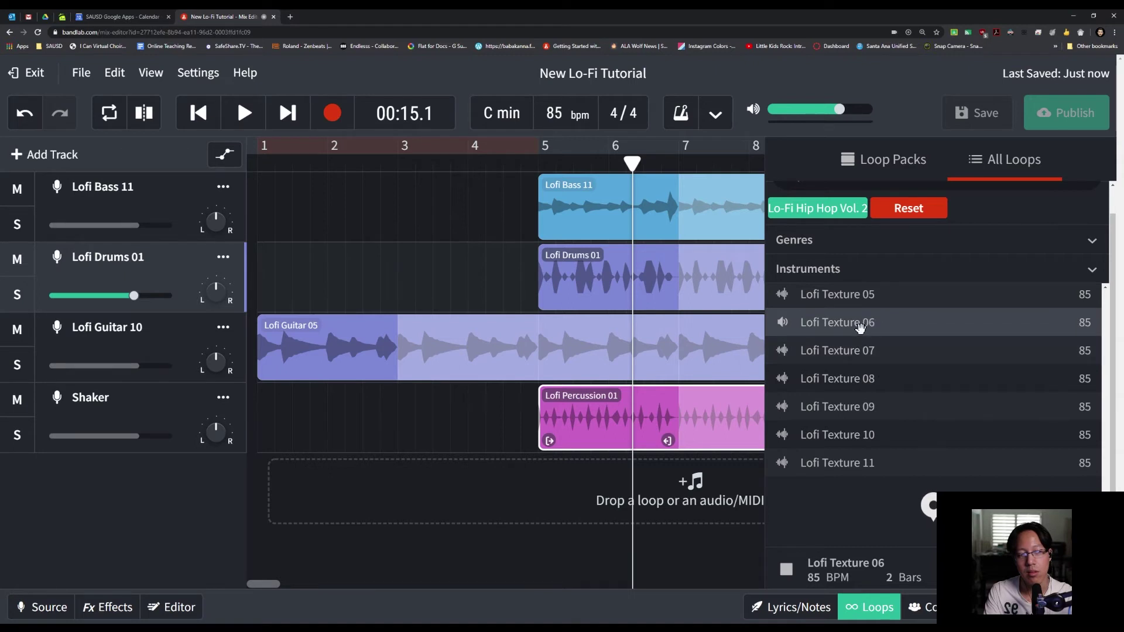
Preview Lofi Texture 10 and 11, add Lofi Texture 11 on a new track at bar 1, and close the loop browser
{"action": "left_click", "coordinate": [833, 462]}
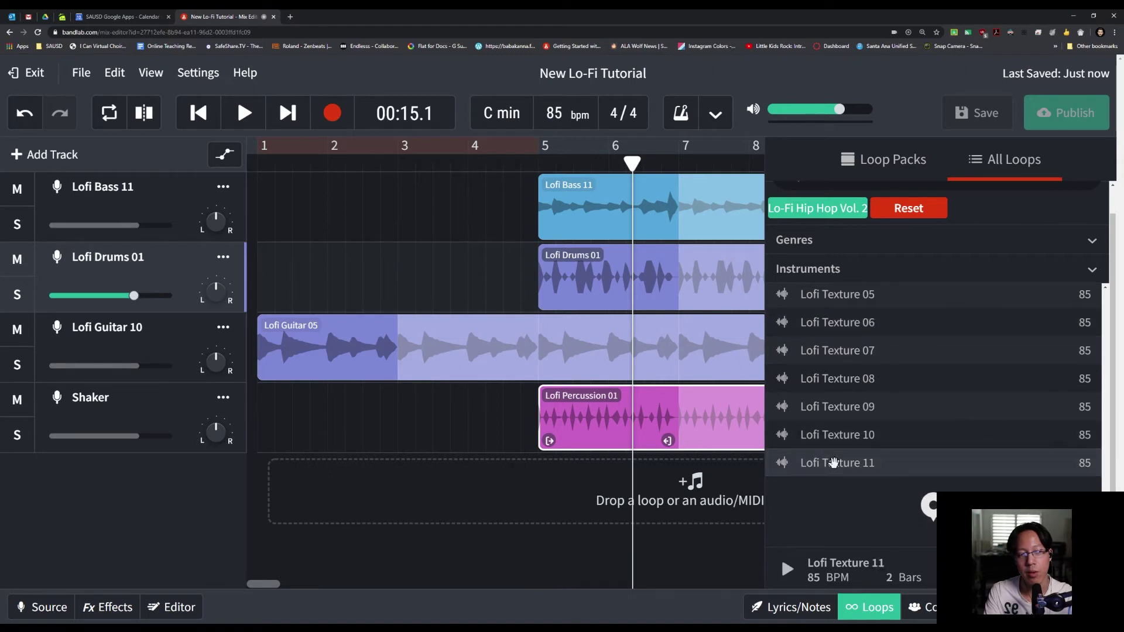
{"action": "left_click", "coordinate": [844, 437]}
{"action": "double_click", "coordinate": [846, 467]}
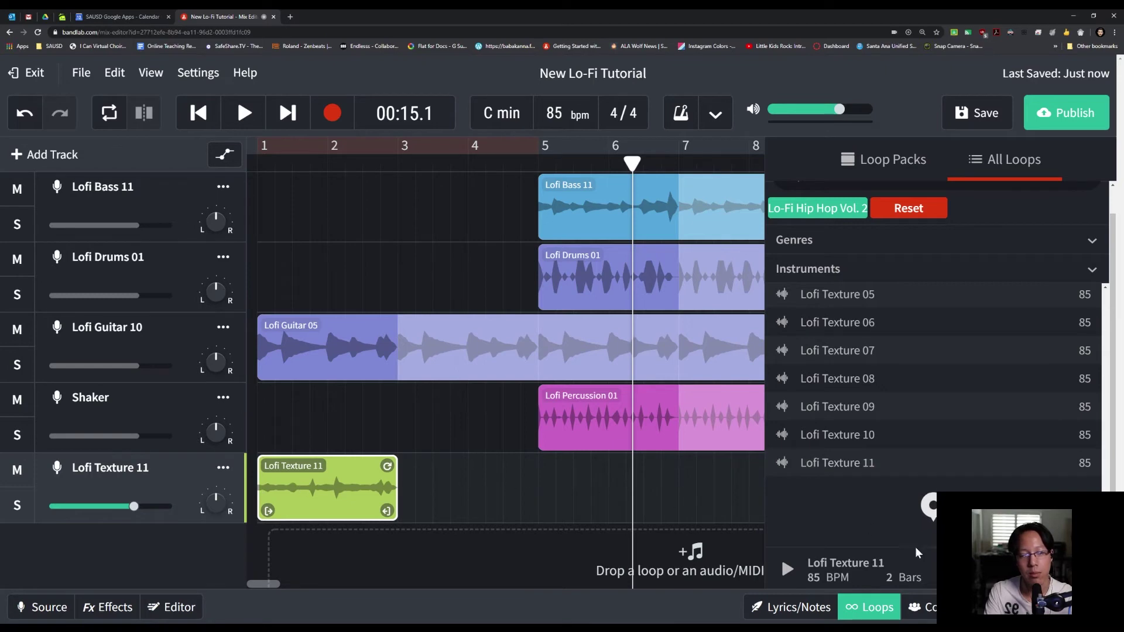
{"action": "left_click", "coordinate": [872, 606]}
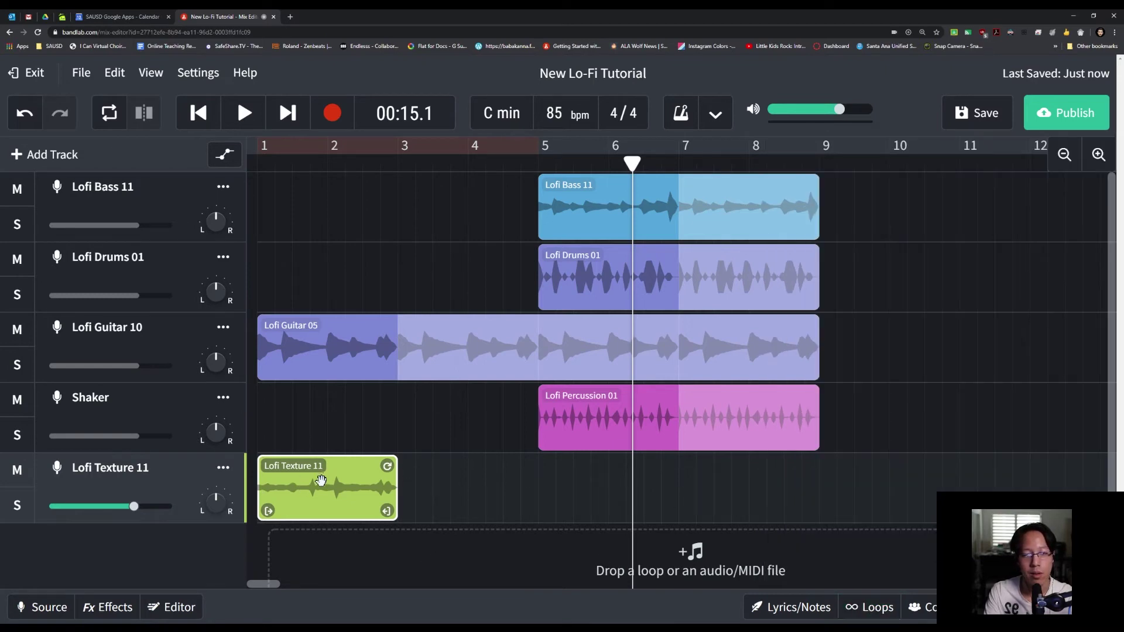
While playing from the start, lower the Lofi Texture 11 track volume to -18.6 dB and extend its loop to bar 9
{"action": "mouse_move", "coordinate": [130, 509]}
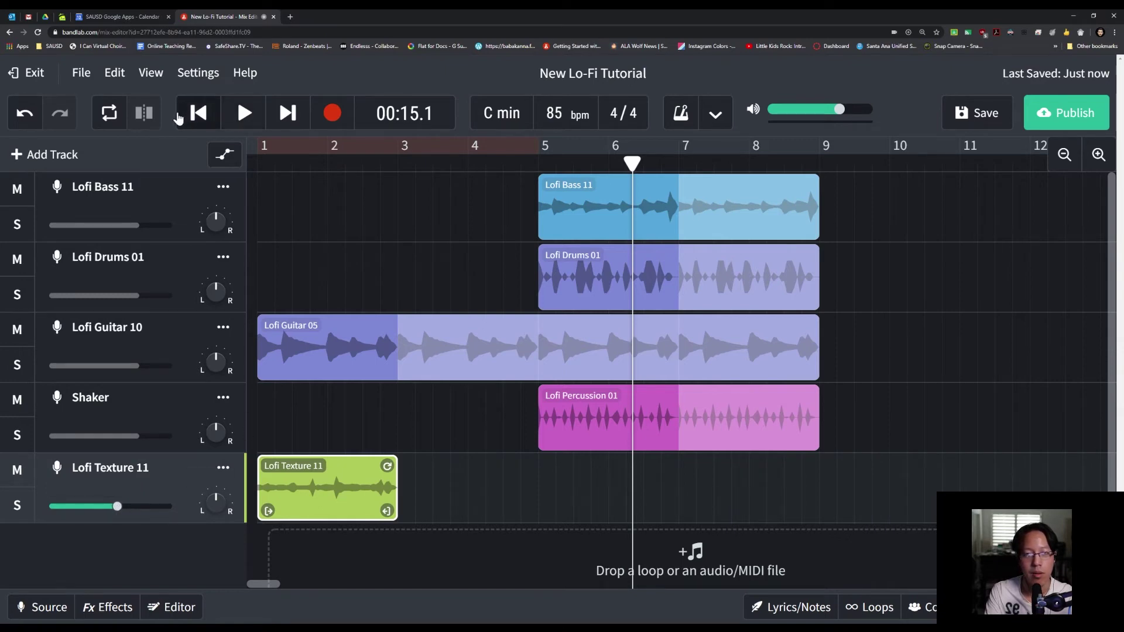
{"action": "left_click", "coordinate": [181, 116]}
{"action": "left_click", "coordinate": [244, 112]}
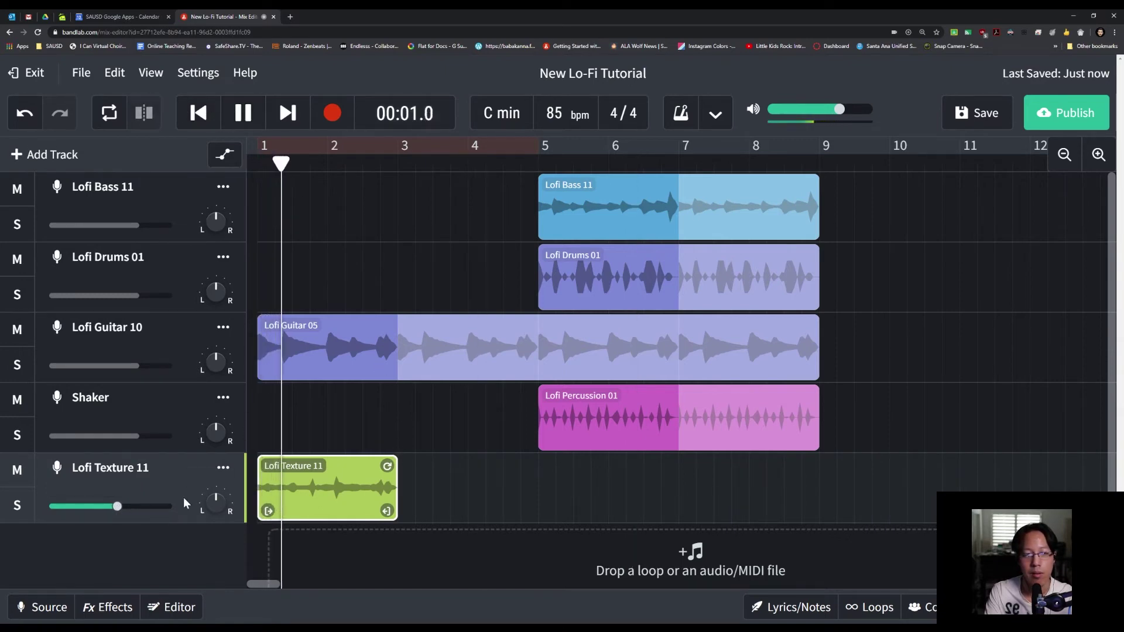
{"action": "left_click_drag", "start_coordinate": [117, 506], "coordinate": [98, 506]}
{"action": "left_click_drag", "start_coordinate": [391, 469], "coordinate": [819, 468]}
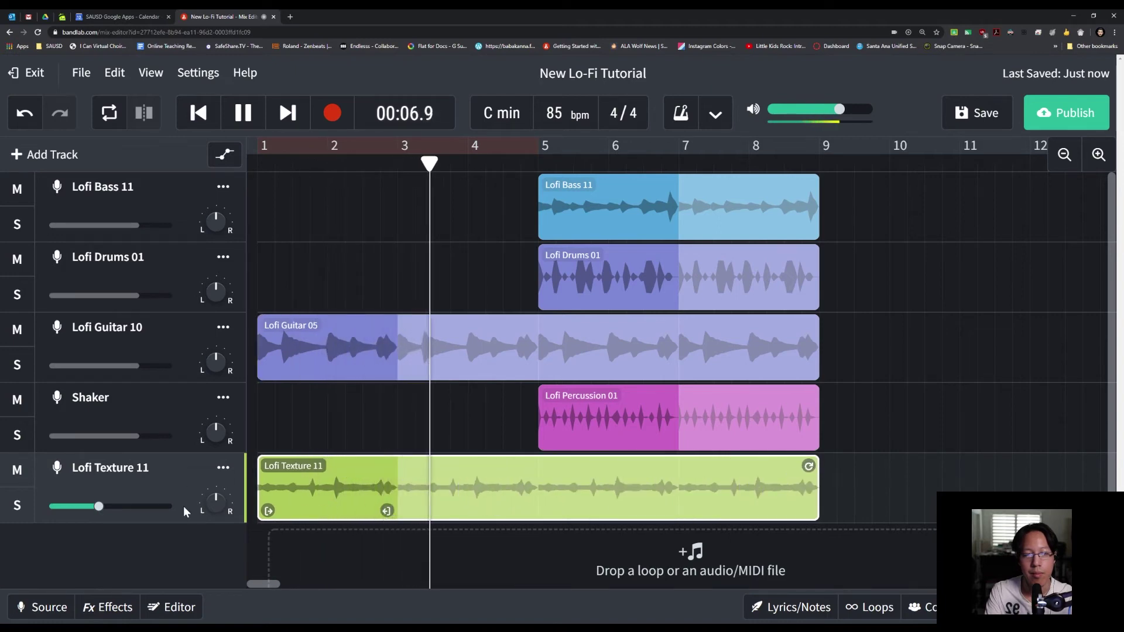
{"action": "left_click_drag", "start_coordinate": [98, 506], "coordinate": [81, 510]}
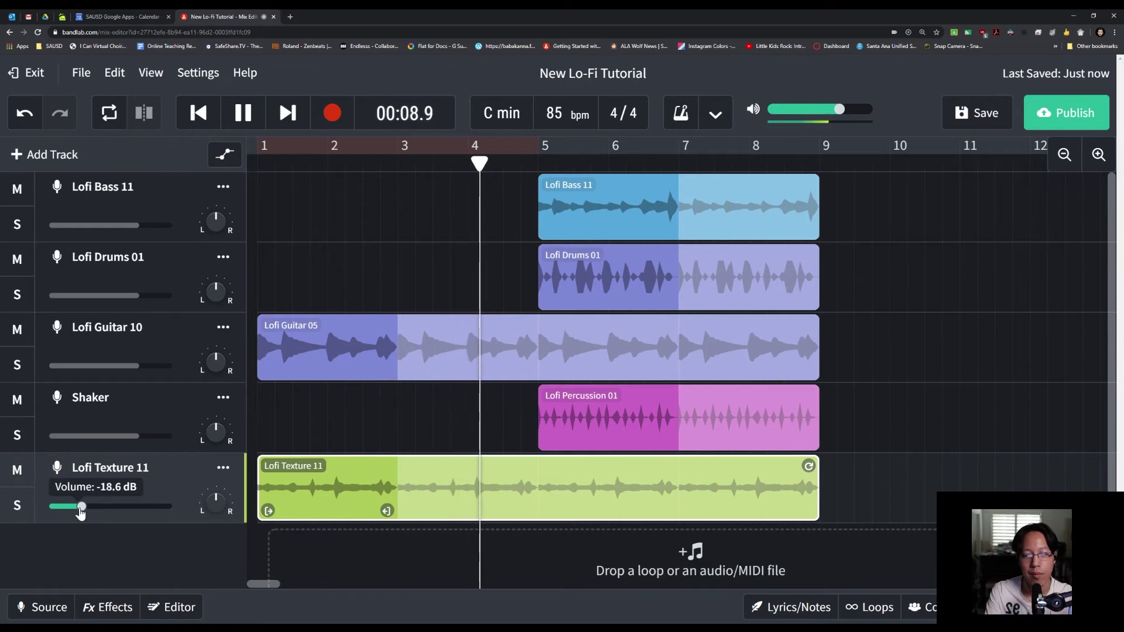
{"action": "left_click", "coordinate": [369, 411]}
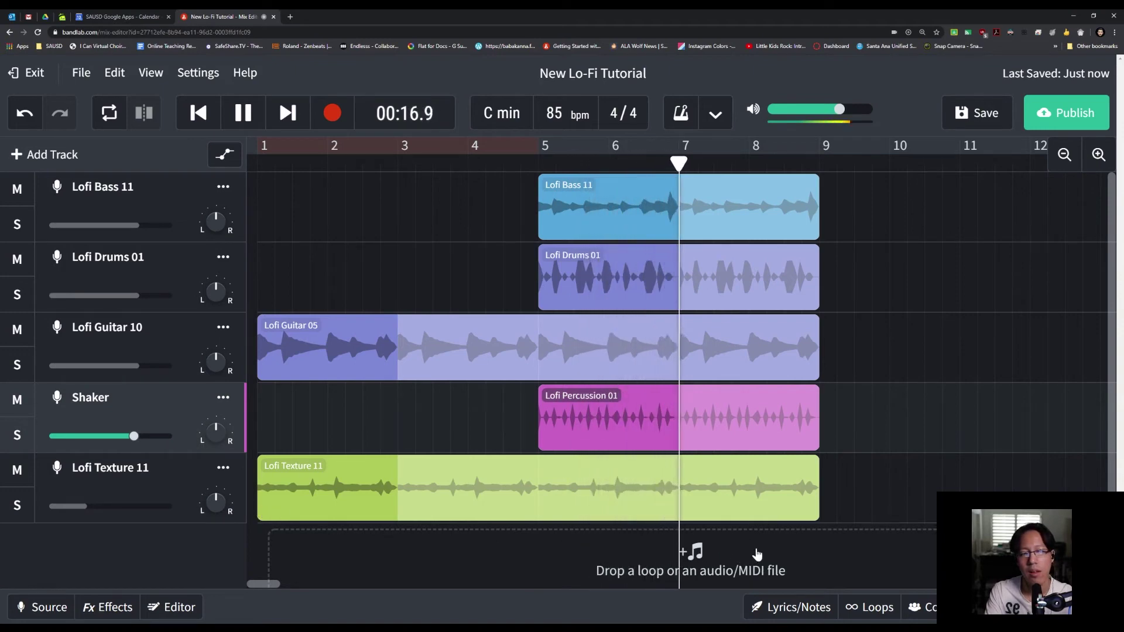
View the empty timeline beyond bar 9 and pause the playback just before bar 9
{"action": "left_click", "coordinate": [870, 607]}
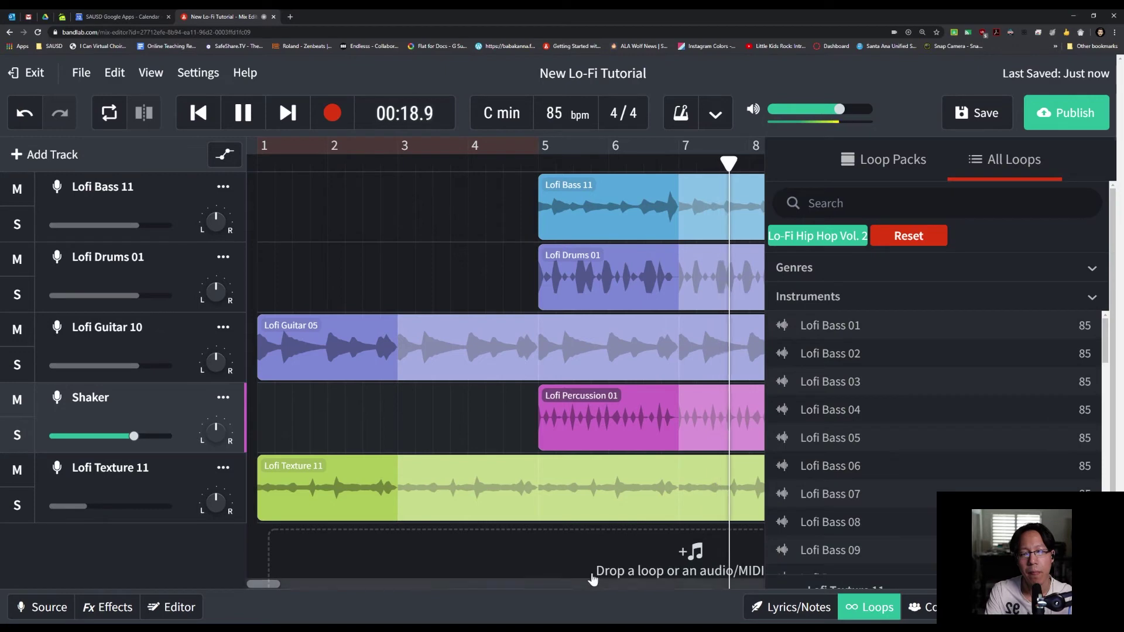
{"action": "left_click_drag", "start_coordinate": [273, 583], "coordinate": [283, 583]}
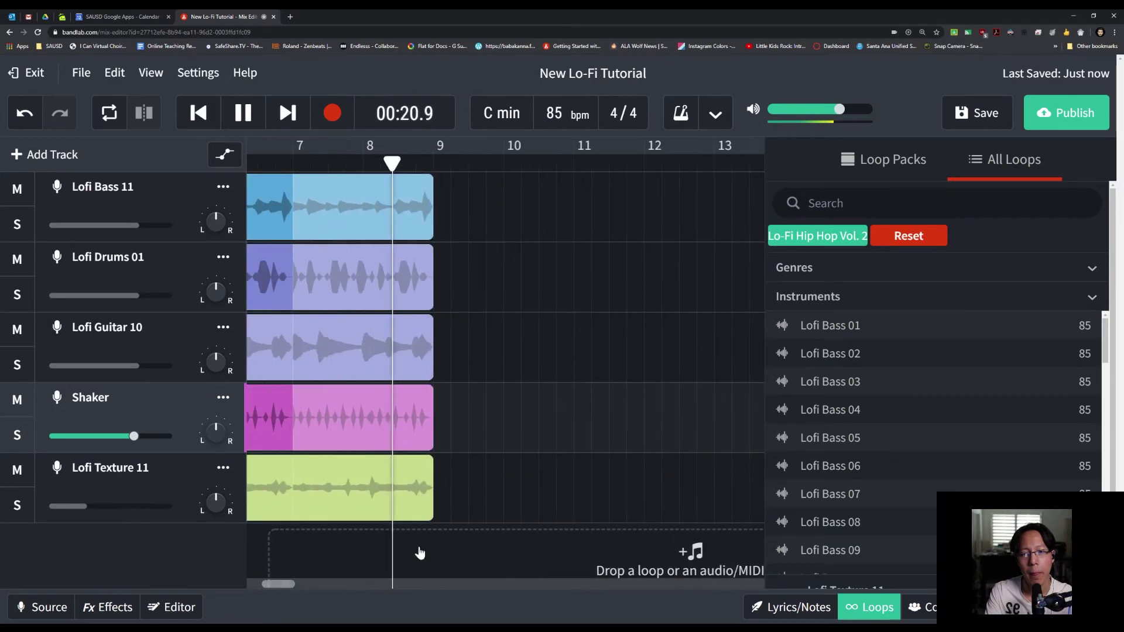
{"action": "key", "text": "space"}
{"action": "left_click", "coordinate": [872, 606]}
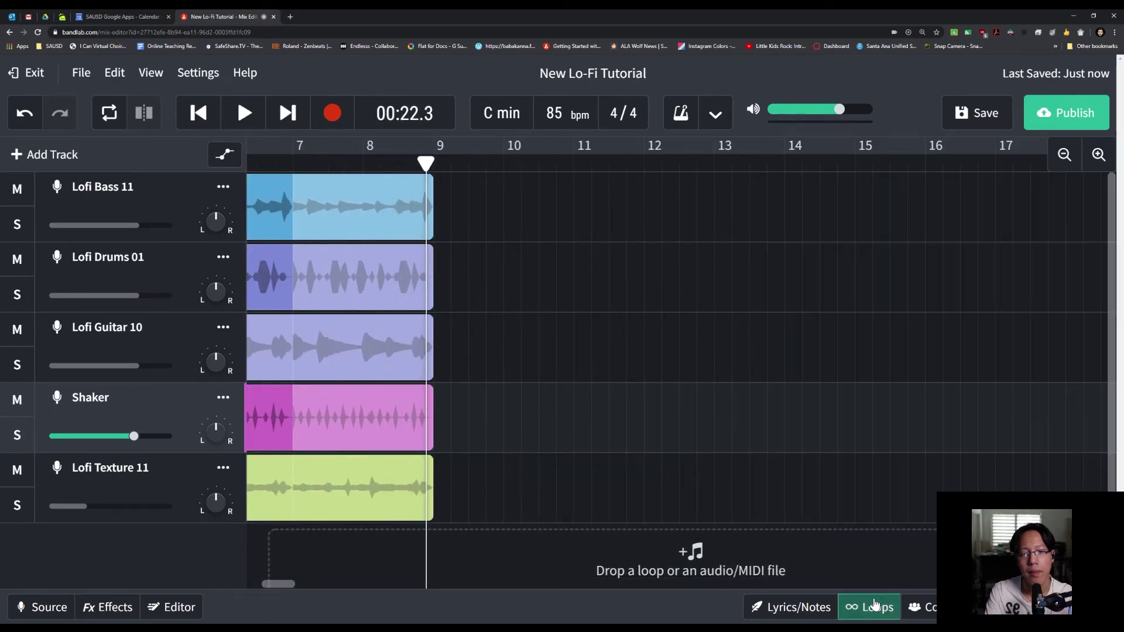
Move the playhead to about 14.8 seconds and extend the Lofi Bass 11 loop to about bar 14
{"action": "left_click_drag", "start_coordinate": [279, 584], "coordinate": [270, 583]}
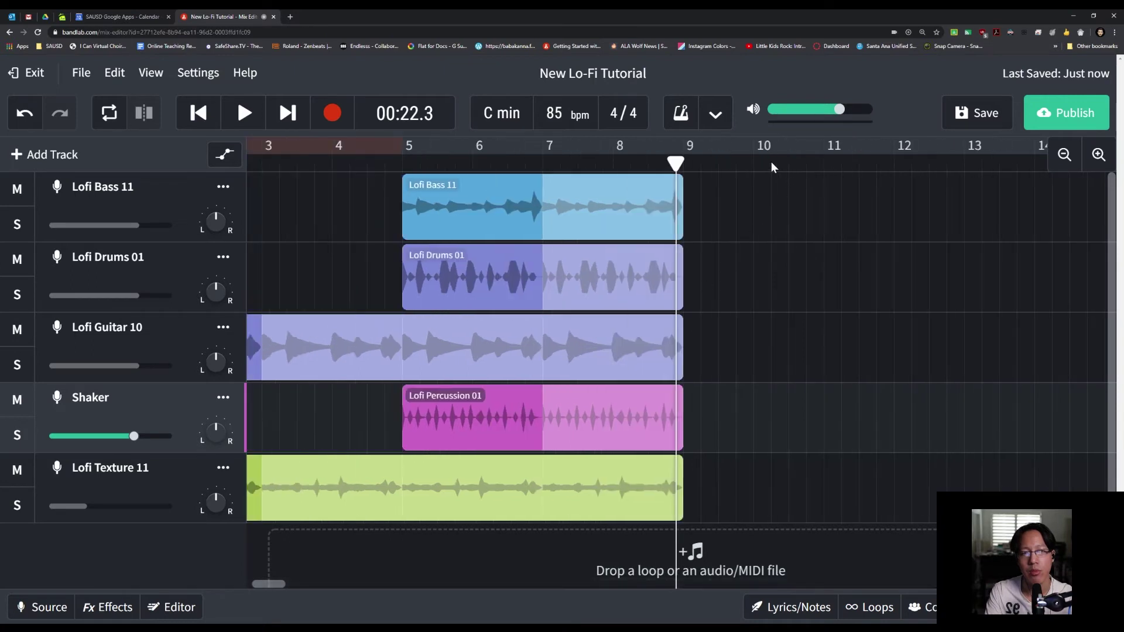
{"action": "left_click", "coordinate": [661, 216]}
{"action": "left_click_drag", "start_coordinate": [676, 186], "coordinate": [491, 201]}
{"action": "left_click_drag", "start_coordinate": [671, 185], "coordinate": [1040, 185]}
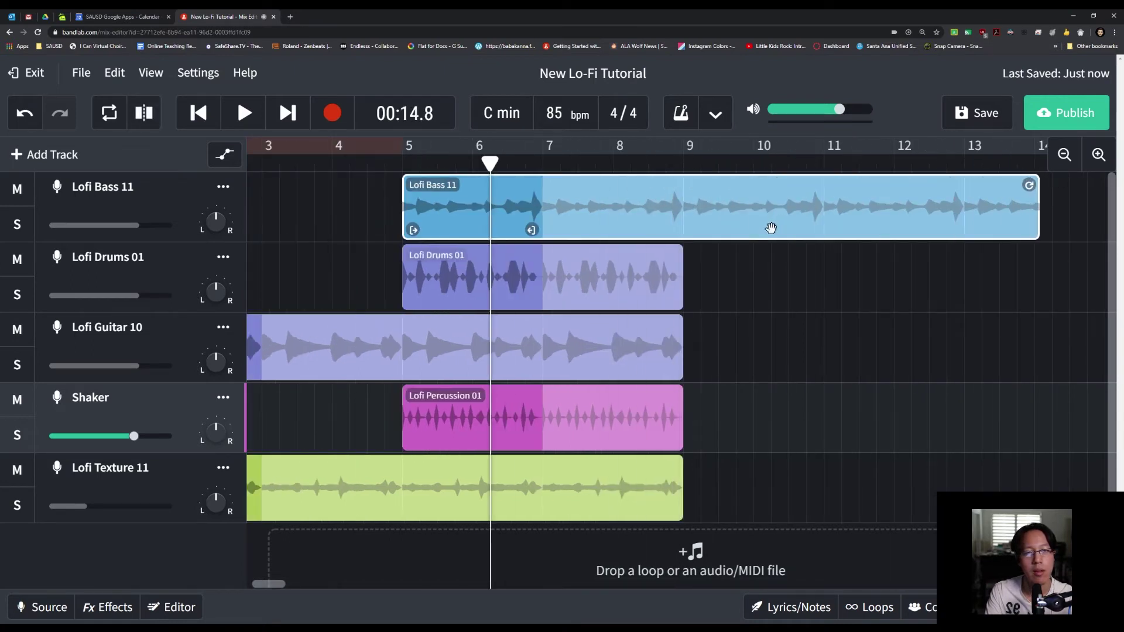
Extend the Lofi Drums 01 loop to bar 15 and the Shaker and Lofi Texture 11 loops to about bar 16
{"action": "left_click", "coordinate": [655, 275]}
{"action": "left_click_drag", "start_coordinate": [671, 254], "coordinate": [1103, 254]}
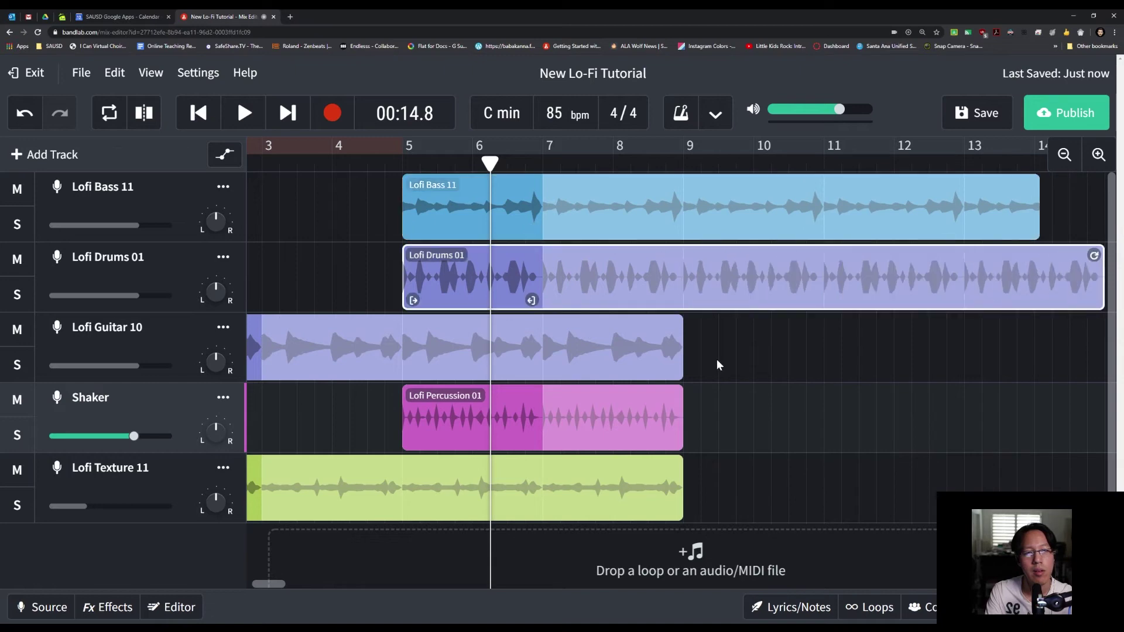
{"action": "left_click", "coordinate": [654, 344]}
{"action": "left_click", "coordinate": [666, 401]}
{"action": "left_click_drag", "start_coordinate": [672, 396], "coordinate": [1112, 406]}
{"action": "left_click", "coordinate": [592, 474]}
{"action": "left_click_drag", "start_coordinate": [592, 464], "coordinate": [1111, 467]}
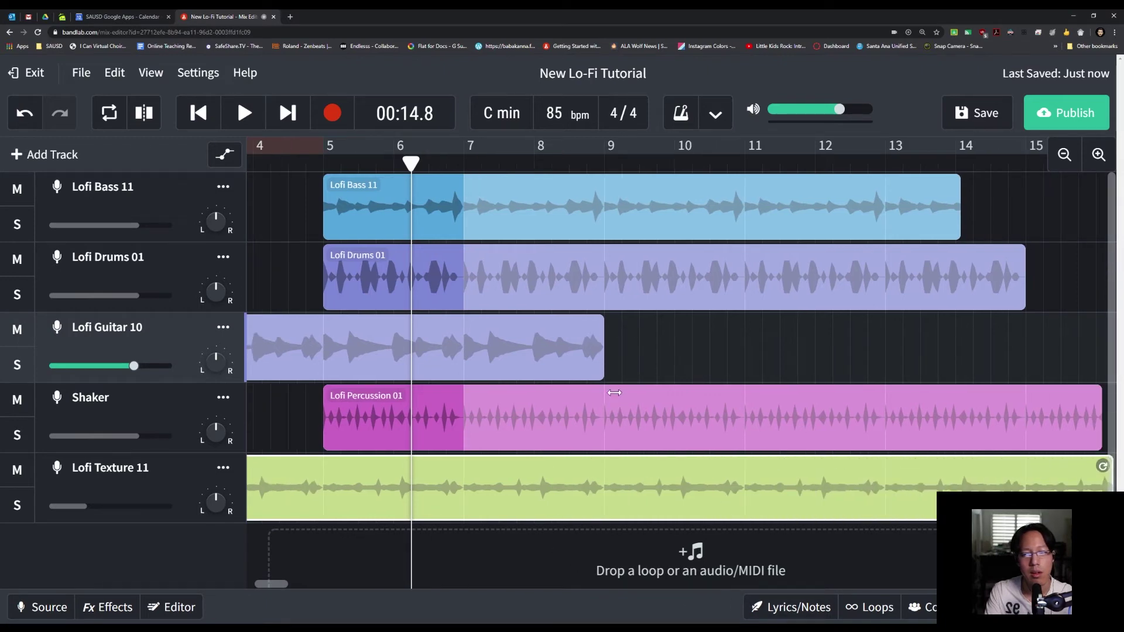
Move the playhead to about 21.4 seconds, open the loop browser, and preview Lofi Keys 07 and Lofi Keys 03
{"action": "scroll", "coordinate": [609, 381], "scroll_direction": "down", "scroll_amount": 1}
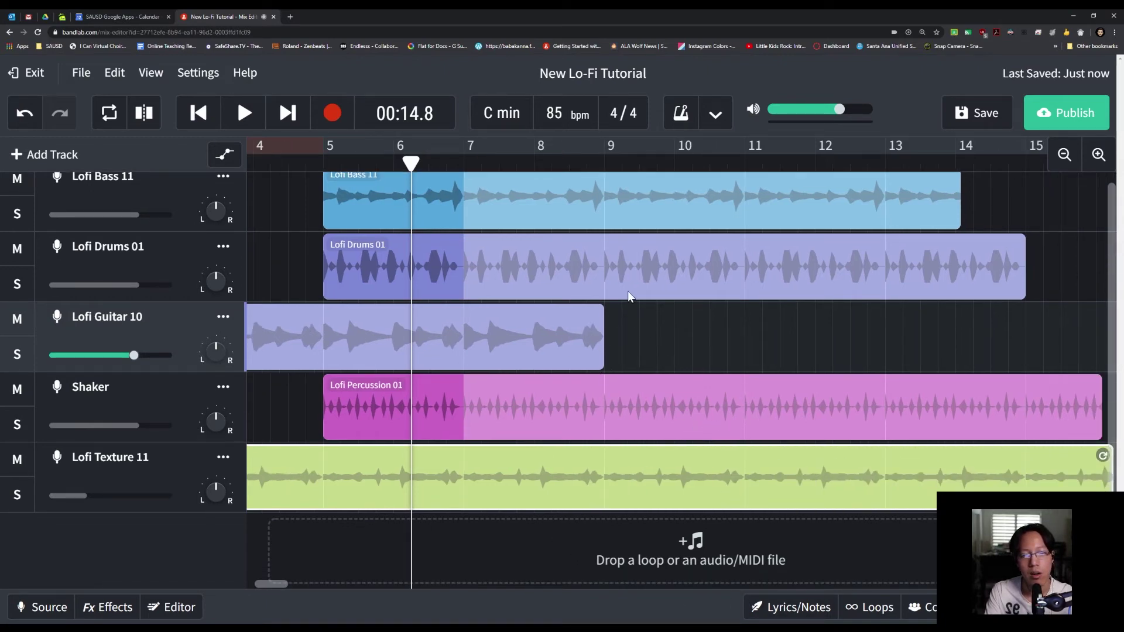
{"action": "left_click", "coordinate": [602, 152]}
{"action": "left_click", "coordinate": [574, 155]}
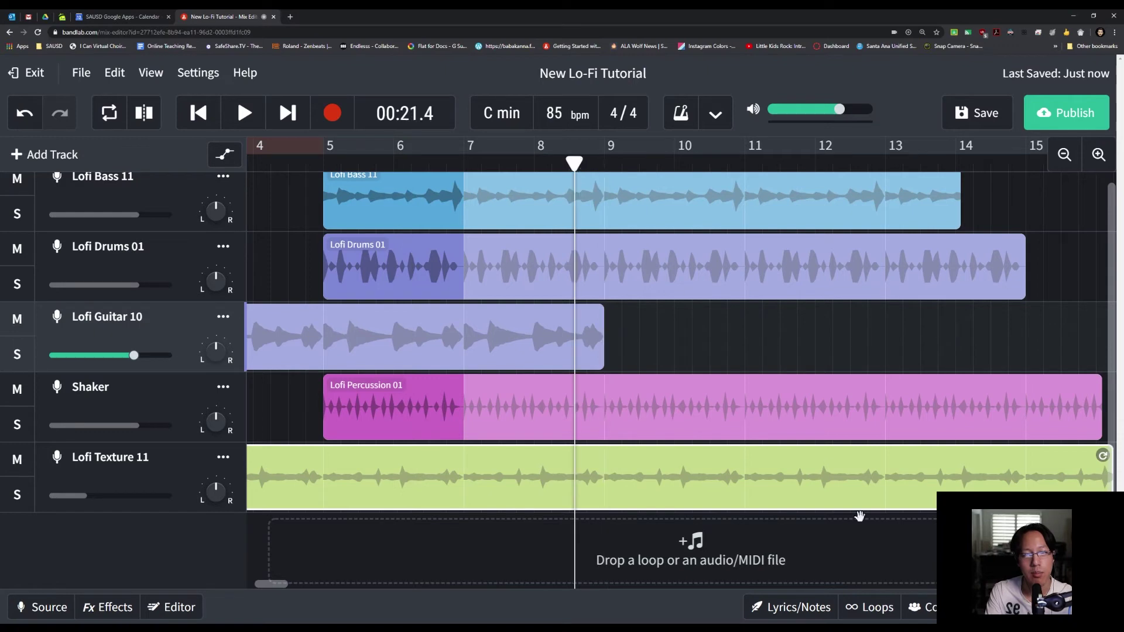
{"action": "left_click", "coordinate": [878, 609]}
{"action": "scroll", "coordinate": [895, 456], "scroll_direction": "down", "scroll_amount": 10}
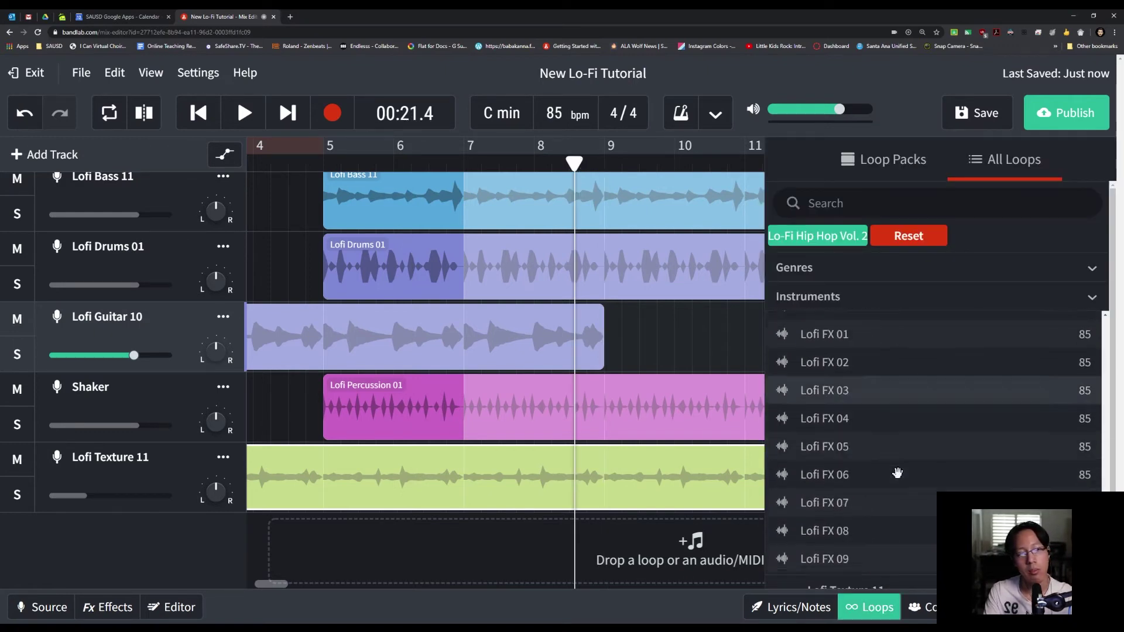
{"action": "scroll", "coordinate": [897, 473], "scroll_direction": "down", "scroll_amount": 10}
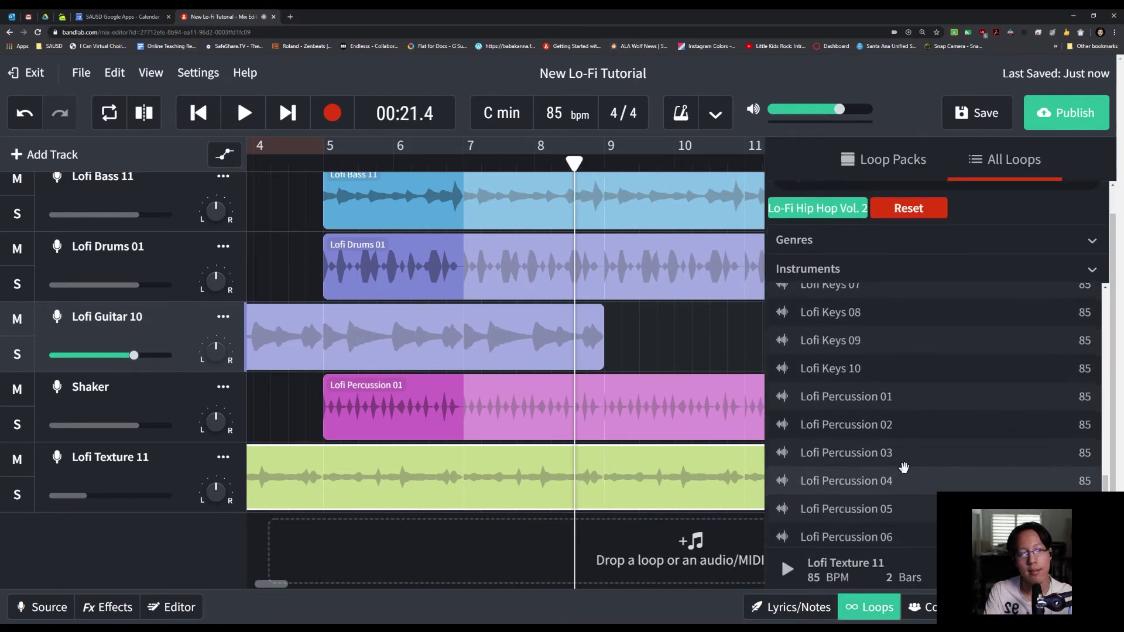
{"action": "scroll", "coordinate": [903, 466], "scroll_direction": "up", "scroll_amount": 3}
{"action": "left_click", "coordinate": [848, 414]}
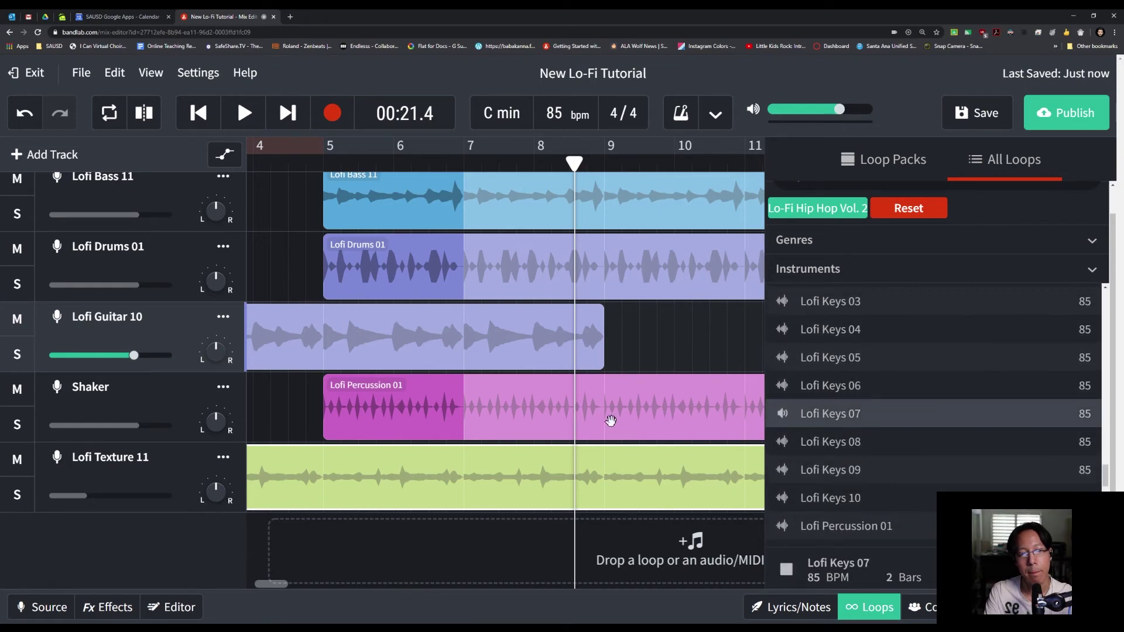
{"action": "left_click", "coordinate": [889, 331]}
{"action": "left_click", "coordinate": [858, 309]}
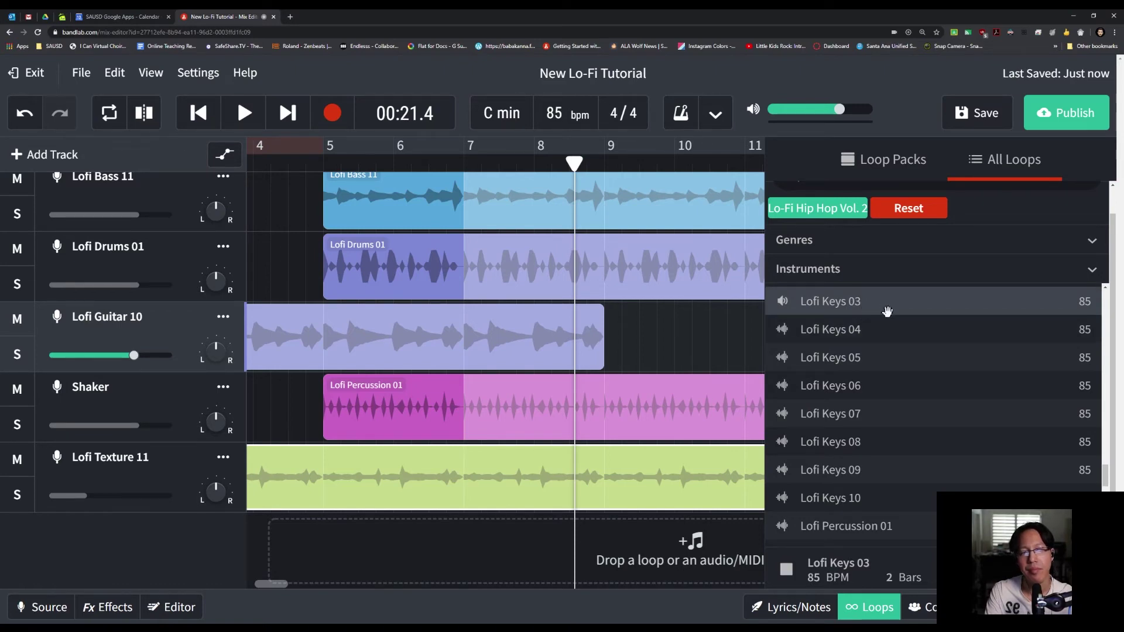
Add Lofi Keys 03 on a new track below Lofi Texture 11 and align its start with bar 9
{"action": "scroll", "coordinate": [887, 312], "scroll_direction": "up", "scroll_amount": 1}
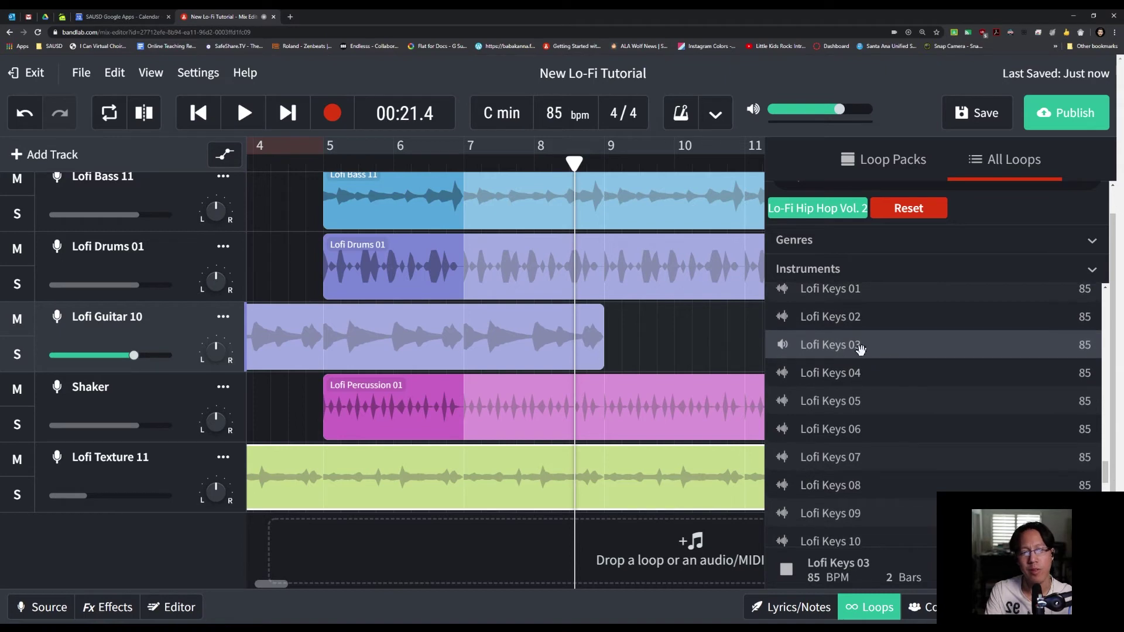
{"action": "left_click_drag", "start_coordinate": [861, 349], "coordinate": [620, 539]}
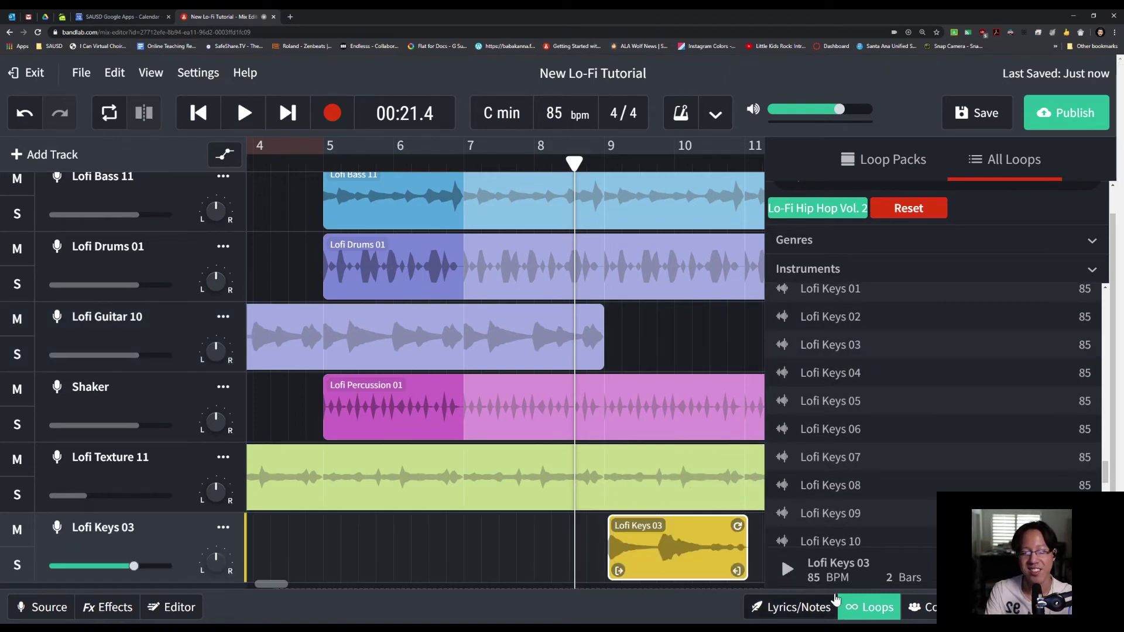
{"action": "left_click", "coordinate": [858, 611]}
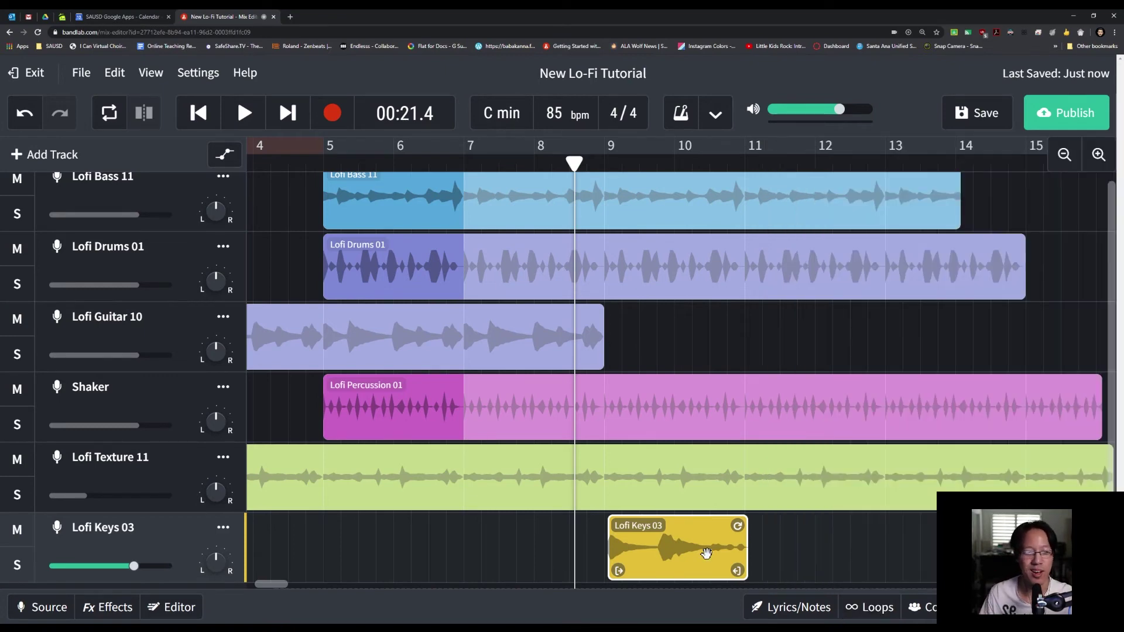
{"action": "left_click_drag", "start_coordinate": [687, 546], "coordinate": [668, 541]}
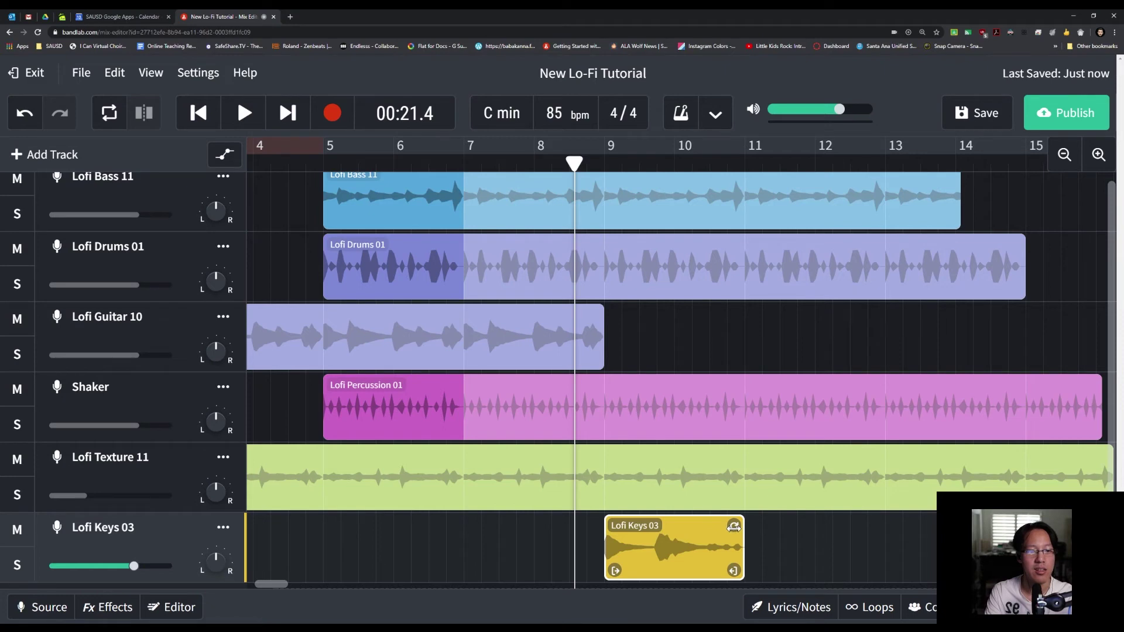
{"action": "left_click_drag", "start_coordinate": [734, 527], "coordinate": [796, 526]}
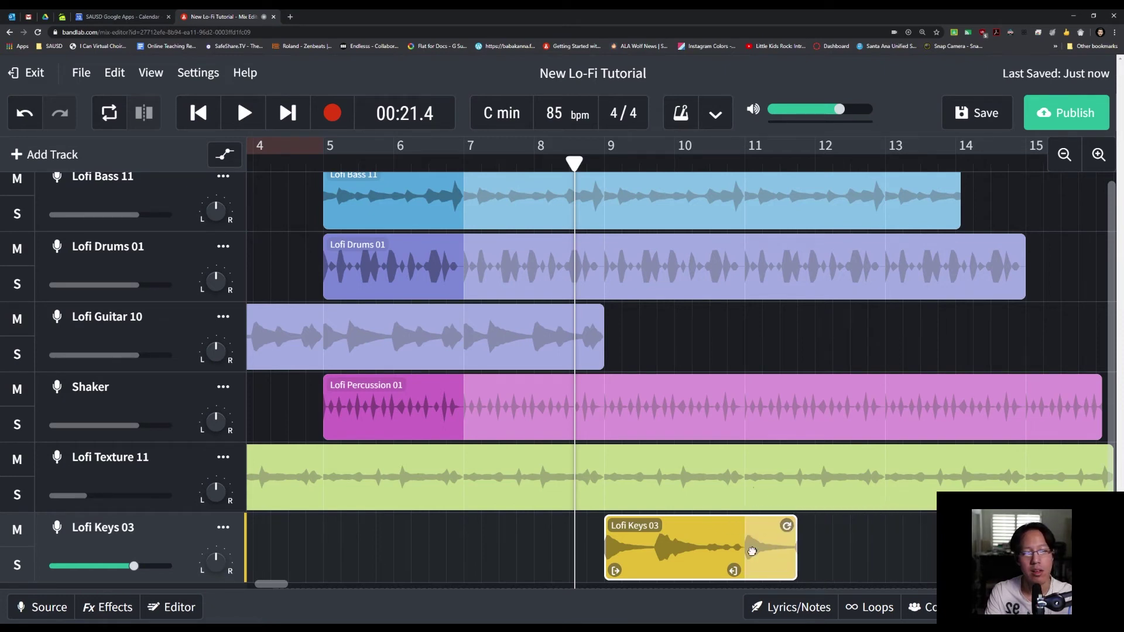
{"action": "key", "text": "ctrl+z"}
Reopen the loop browser, search for "lofi keys" and look through the listed loops
{"action": "left_click", "coordinate": [851, 609]}
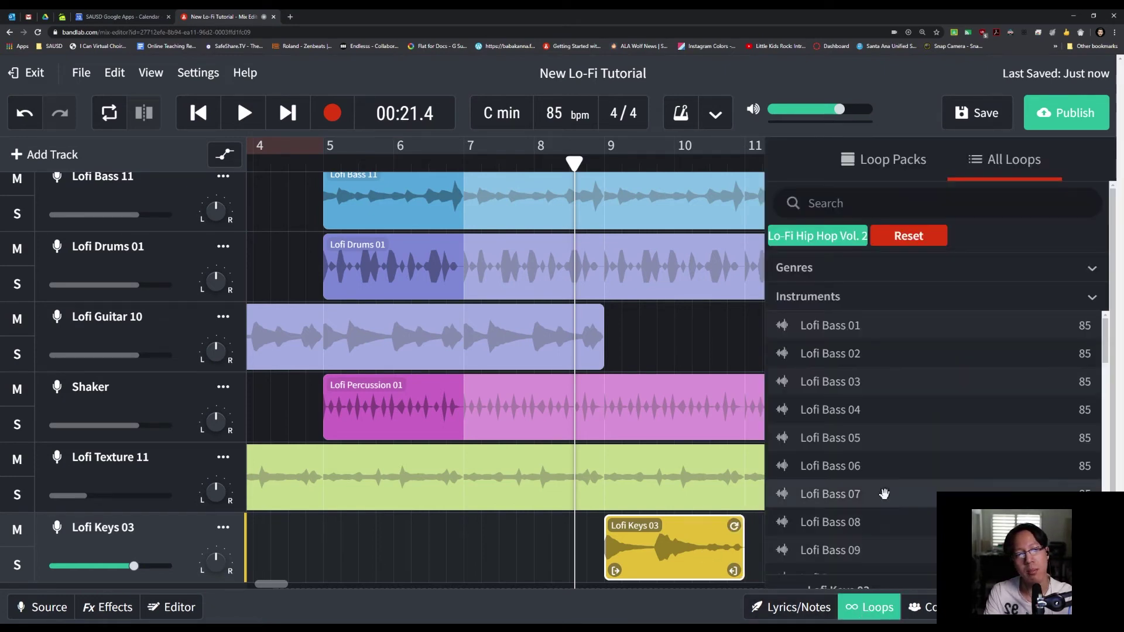
{"action": "scroll", "coordinate": [937, 468], "scroll_direction": "down", "scroll_amount": 10}
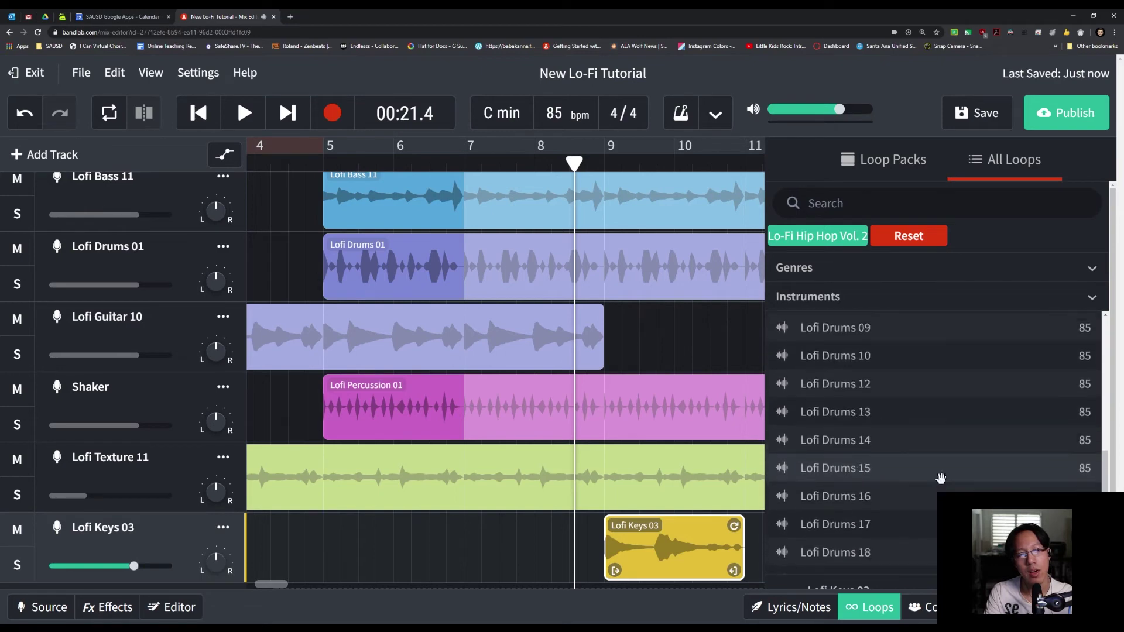
{"action": "left_click", "coordinate": [805, 195]}
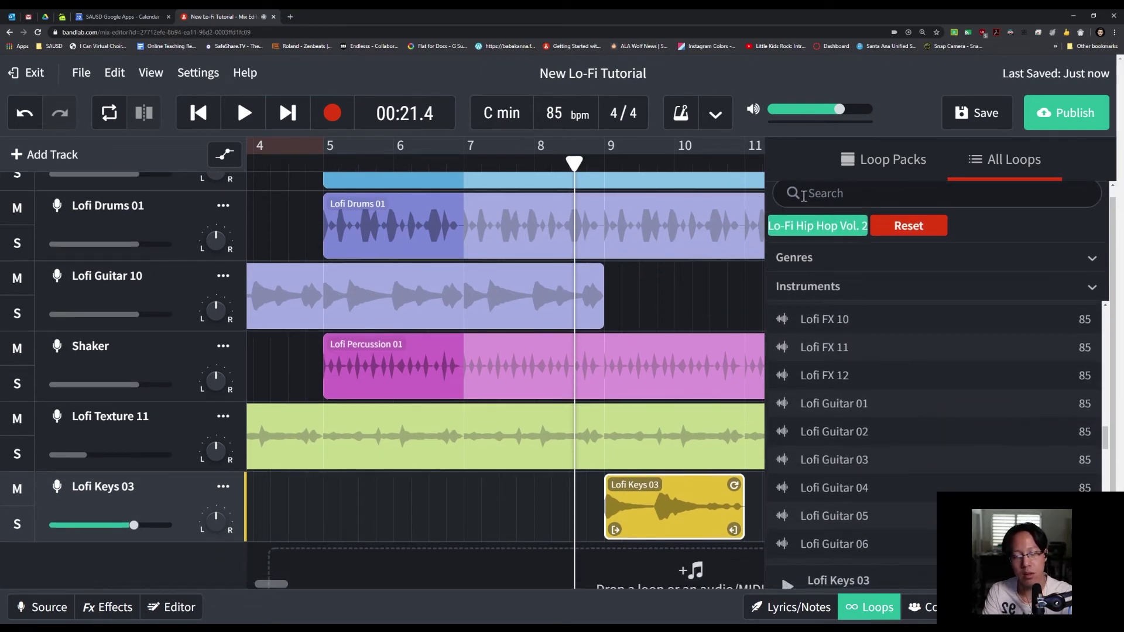
{"action": "type", "text": "lofi key"}
{"action": "scroll", "coordinate": [931, 375], "scroll_direction": "down", "scroll_amount": 3}
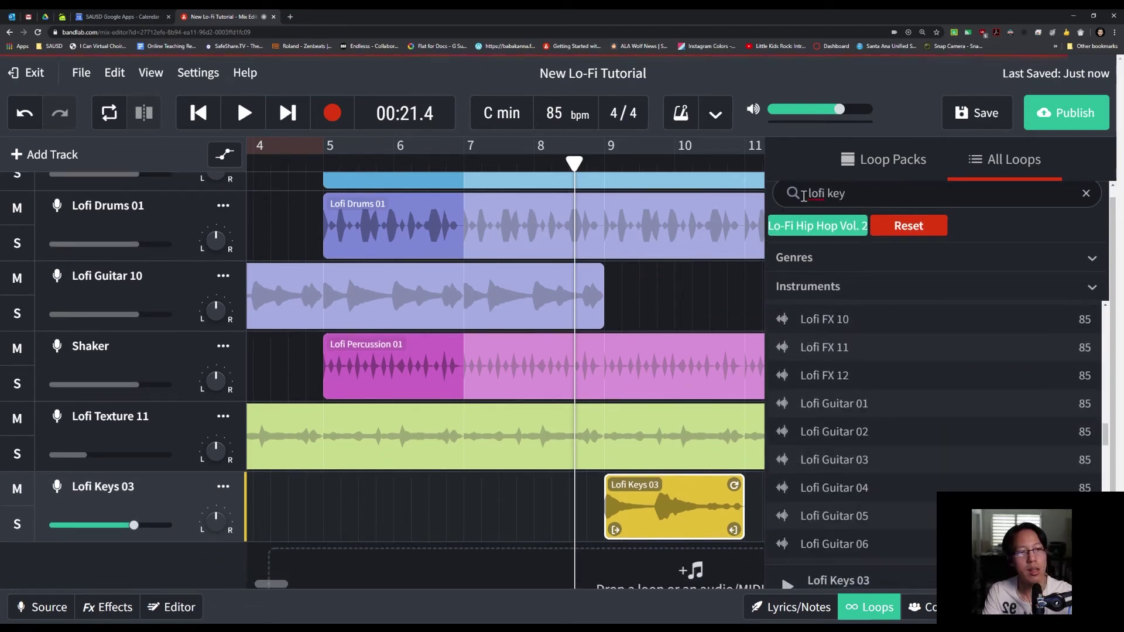
{"action": "type", "text": "key"}
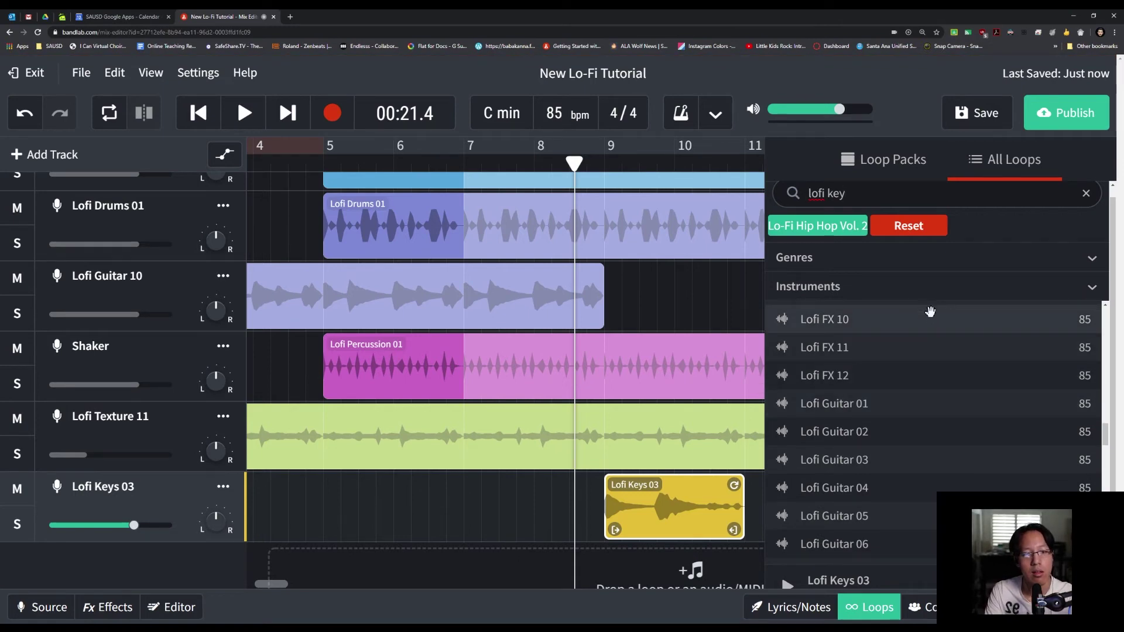
{"action": "type", "text": "s"}
{"action": "scroll", "coordinate": [905, 369], "scroll_direction": "down", "scroll_amount": 3}
{"action": "scroll", "coordinate": [901, 409], "scroll_direction": "down", "scroll_amount": 3}
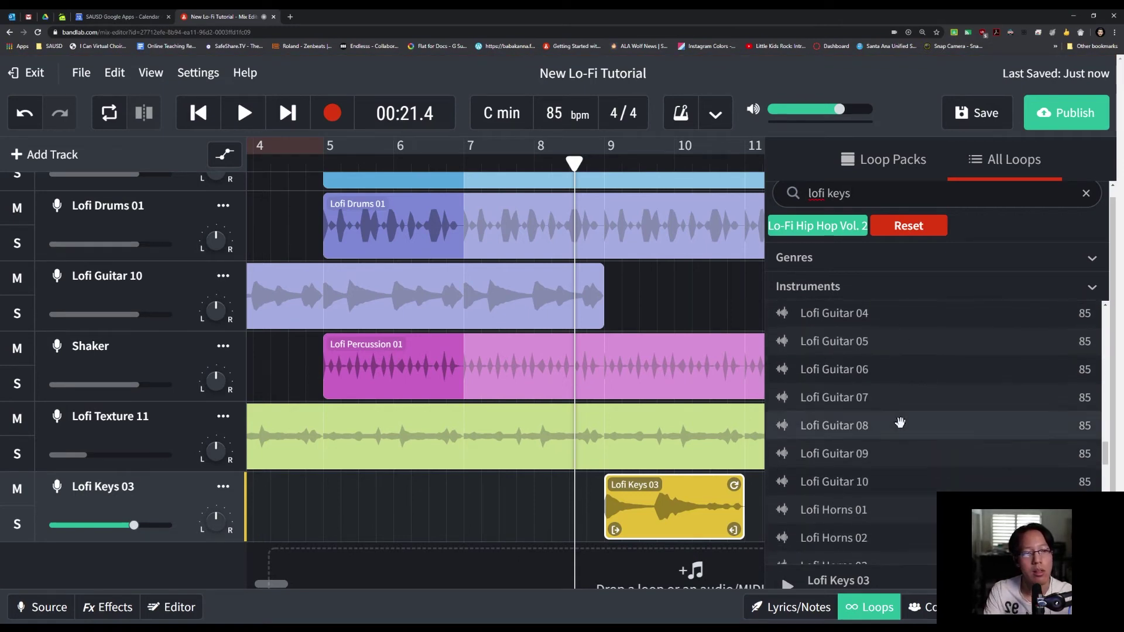
{"action": "scroll", "coordinate": [900, 422], "scroll_direction": "down", "scroll_amount": 15}
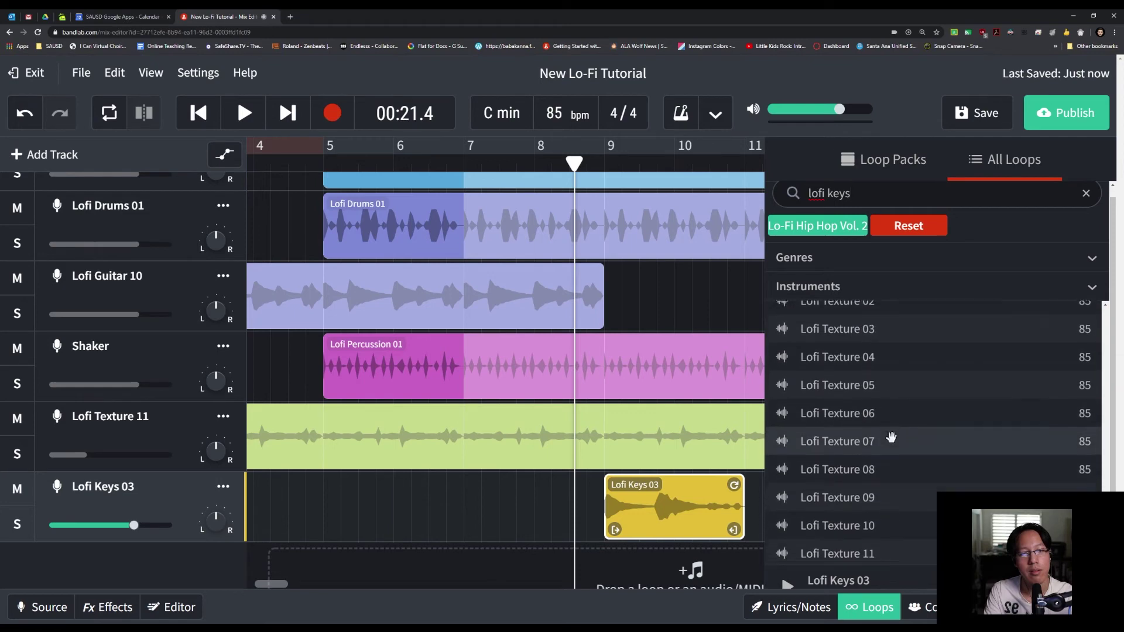
{"action": "scroll", "coordinate": [891, 437], "scroll_direction": "down", "scroll_amount": 2}
Change the loop search to "keys" and preview Lofi Keys 01
{"action": "left_click", "coordinate": [1087, 193]}
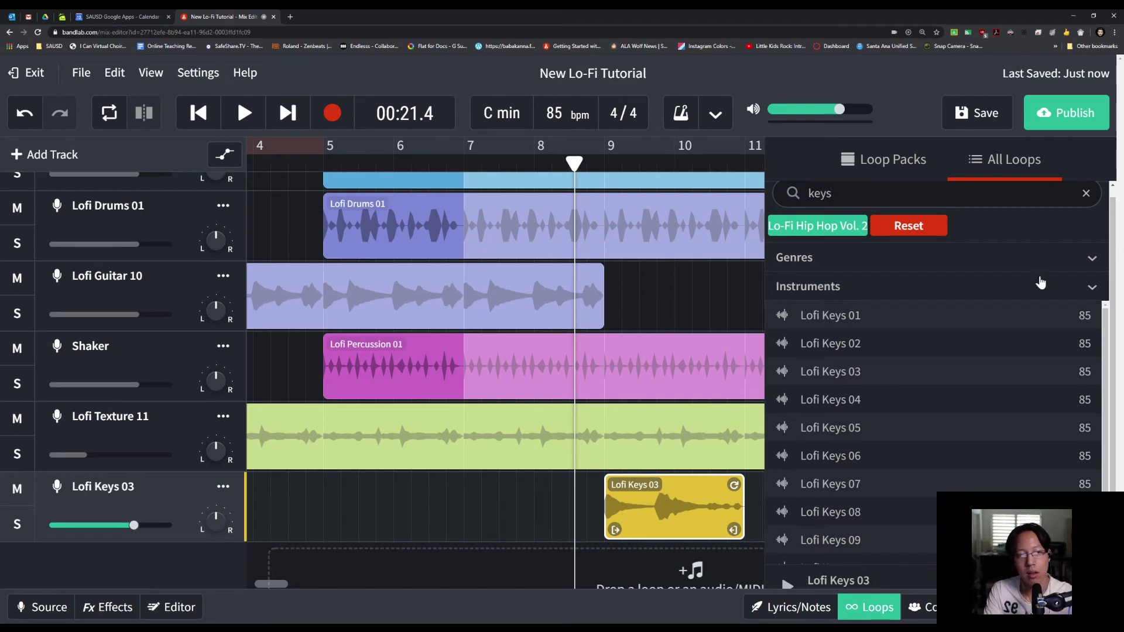
{"action": "left_click", "coordinate": [882, 316]}
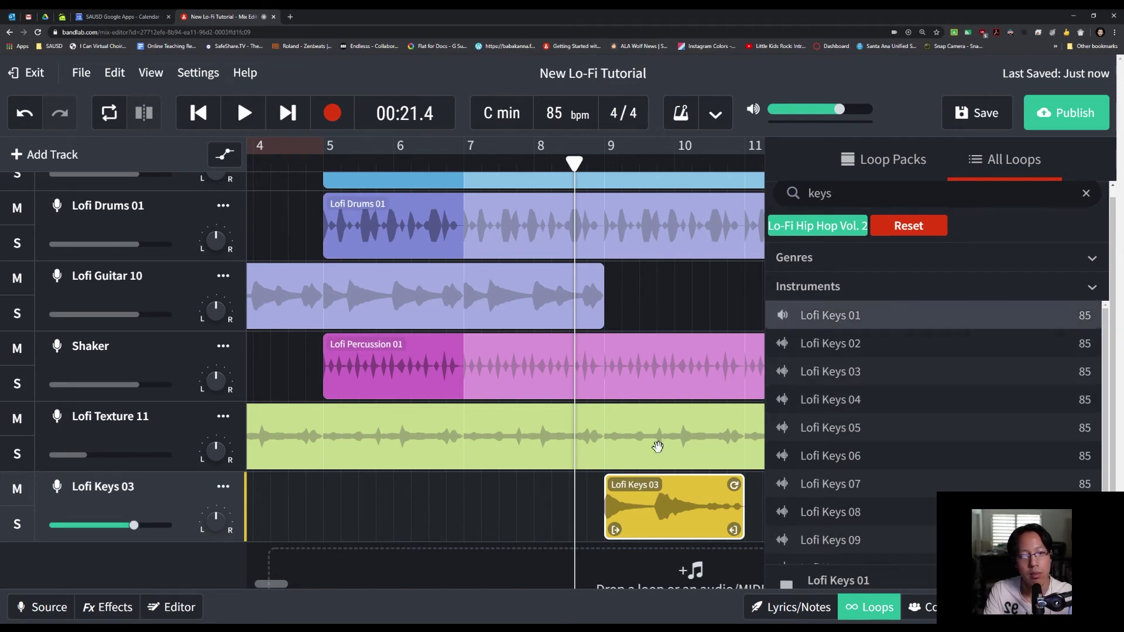
Place Lofi Keys 01 at bar 11 on the Lofi Keys 03 track and extend its loop to bar 15
{"action": "left_click_drag", "start_coordinate": [276, 584], "coordinate": [291, 583]}
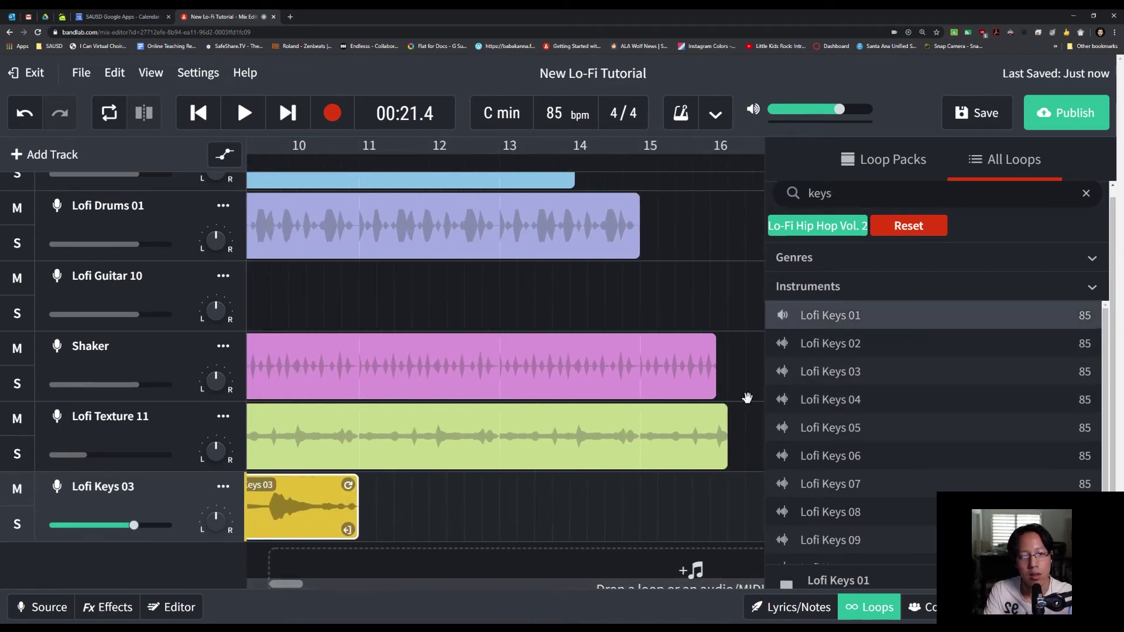
{"action": "left_click_drag", "start_coordinate": [848, 316], "coordinate": [370, 498]}
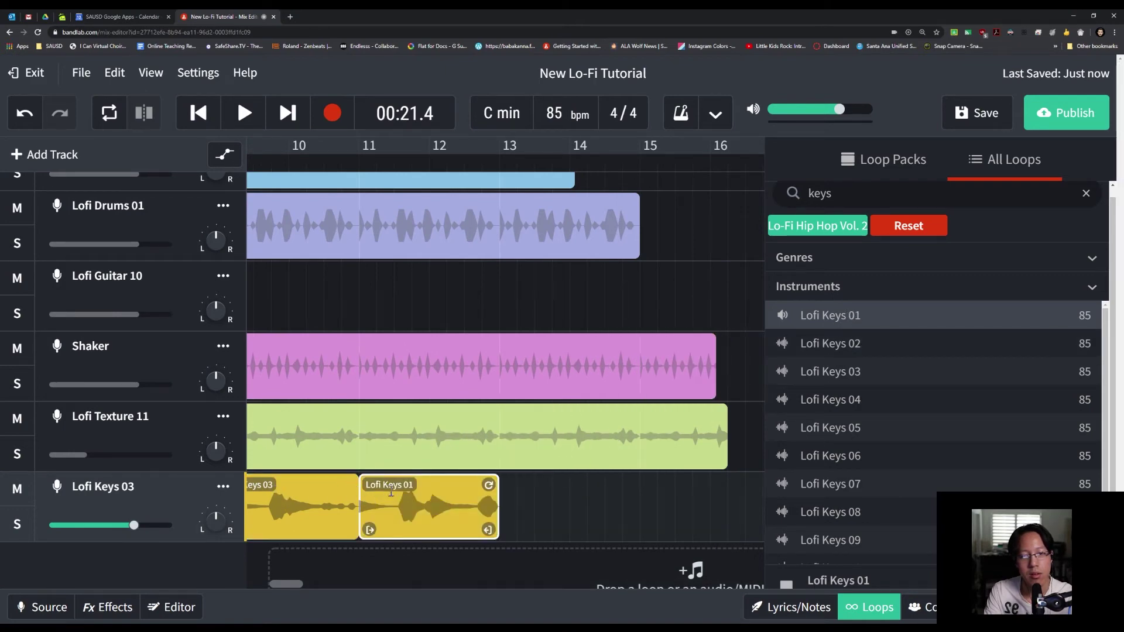
{"action": "left_click", "coordinate": [859, 606]}
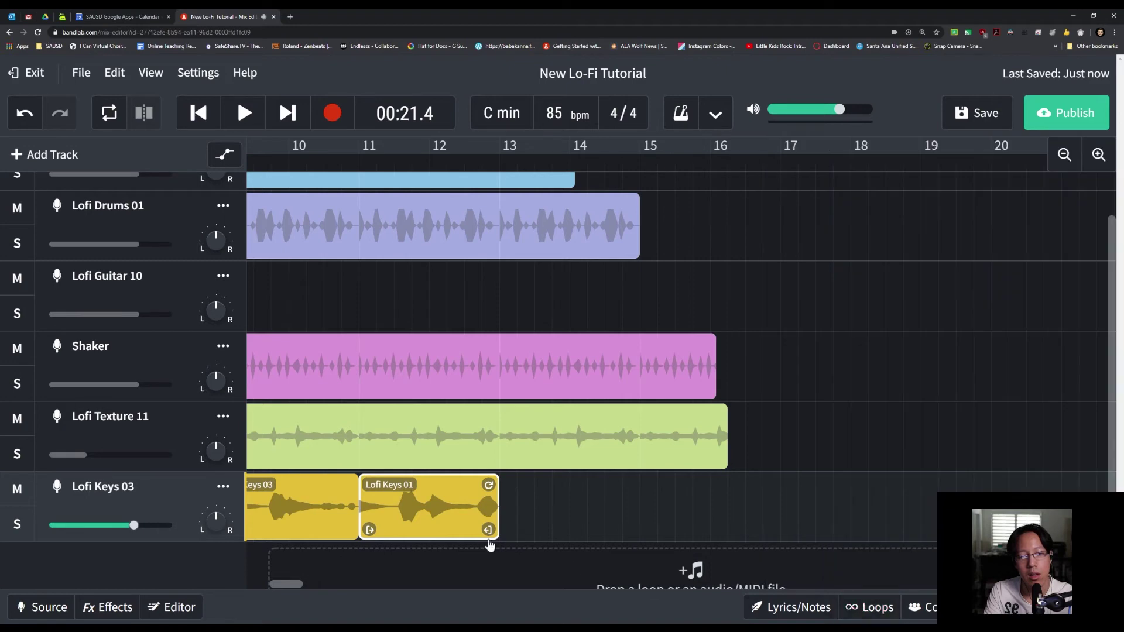
{"action": "left_click_drag", "start_coordinate": [491, 486], "coordinate": [638, 494]}
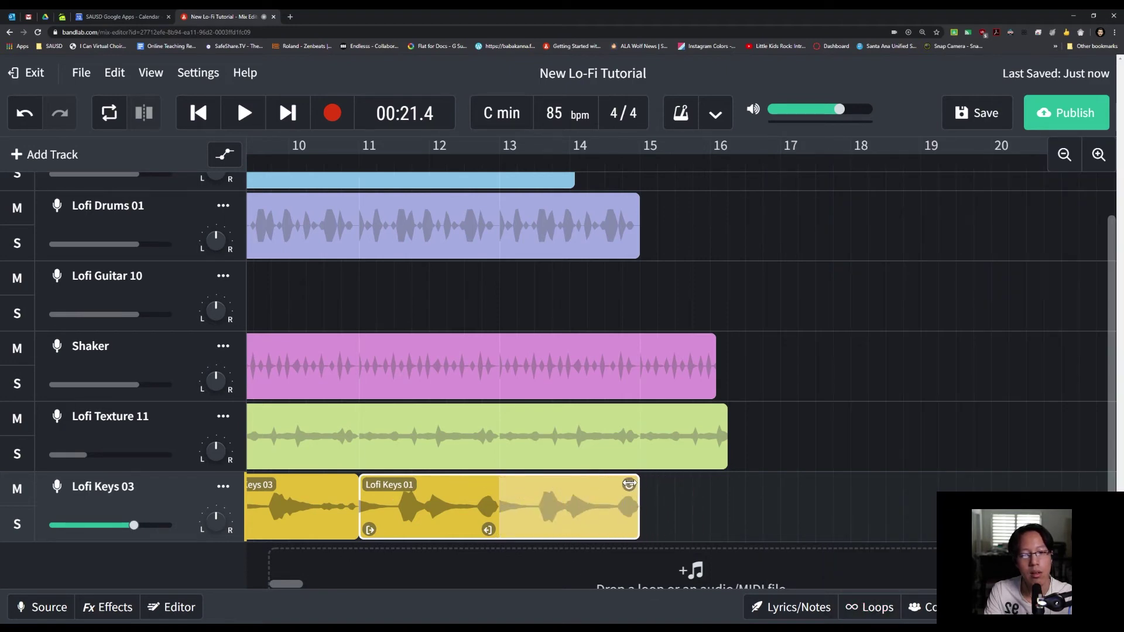
Play the arrangement from bar 7 to hear the new keys section, pausing at about 36 seconds
{"action": "left_click_drag", "start_coordinate": [283, 582], "coordinate": [268, 583]}
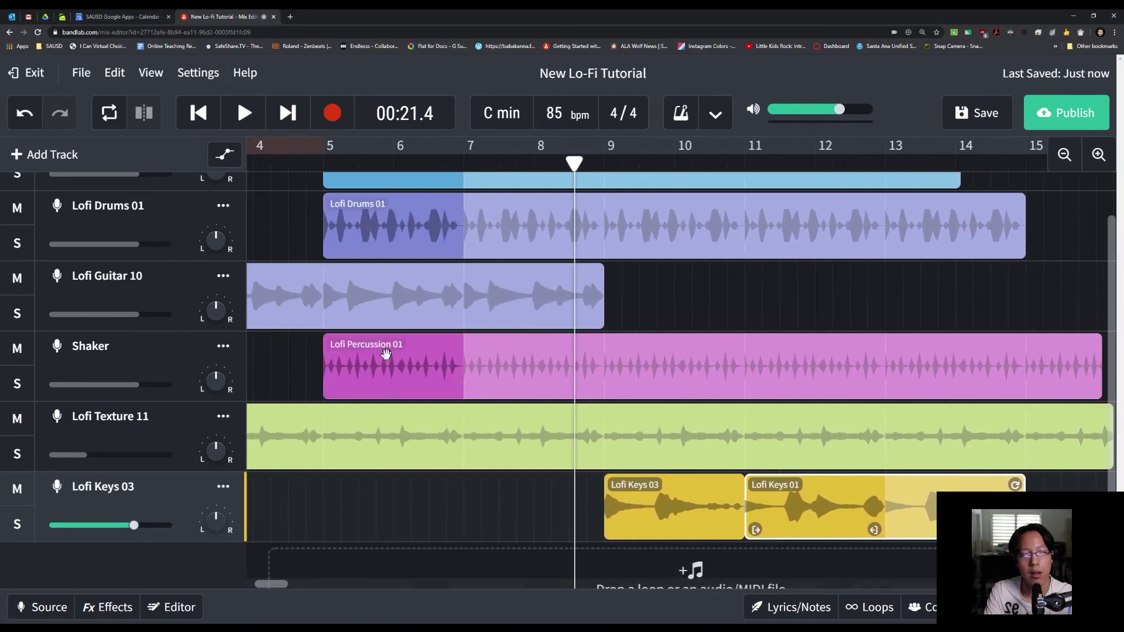
{"action": "left_click", "coordinate": [465, 166]}
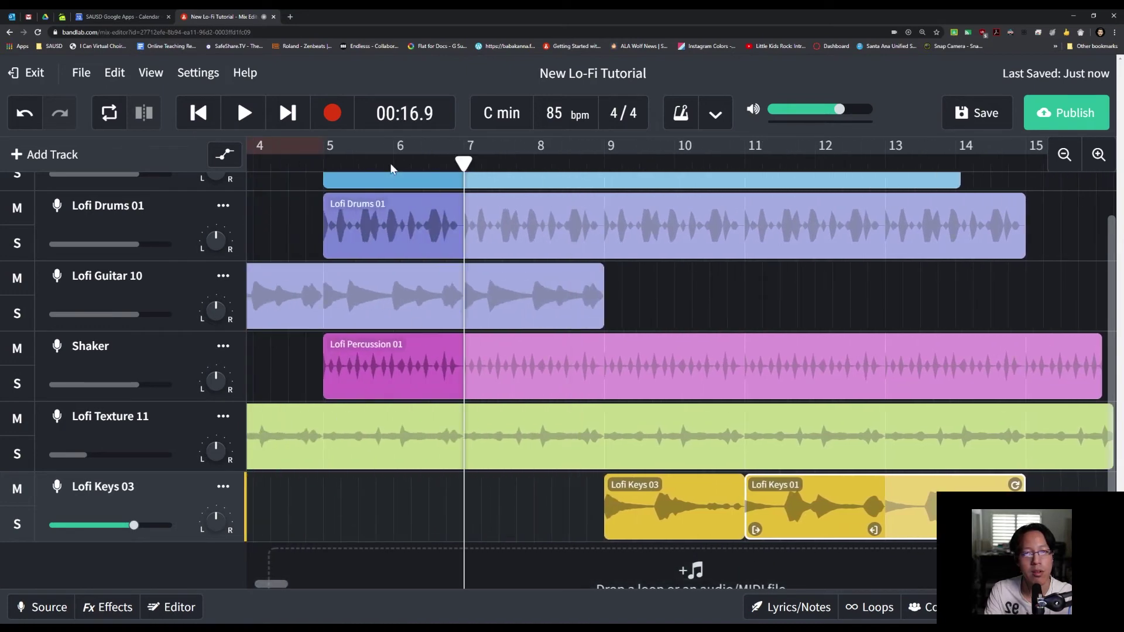
{"action": "left_click", "coordinate": [258, 122]}
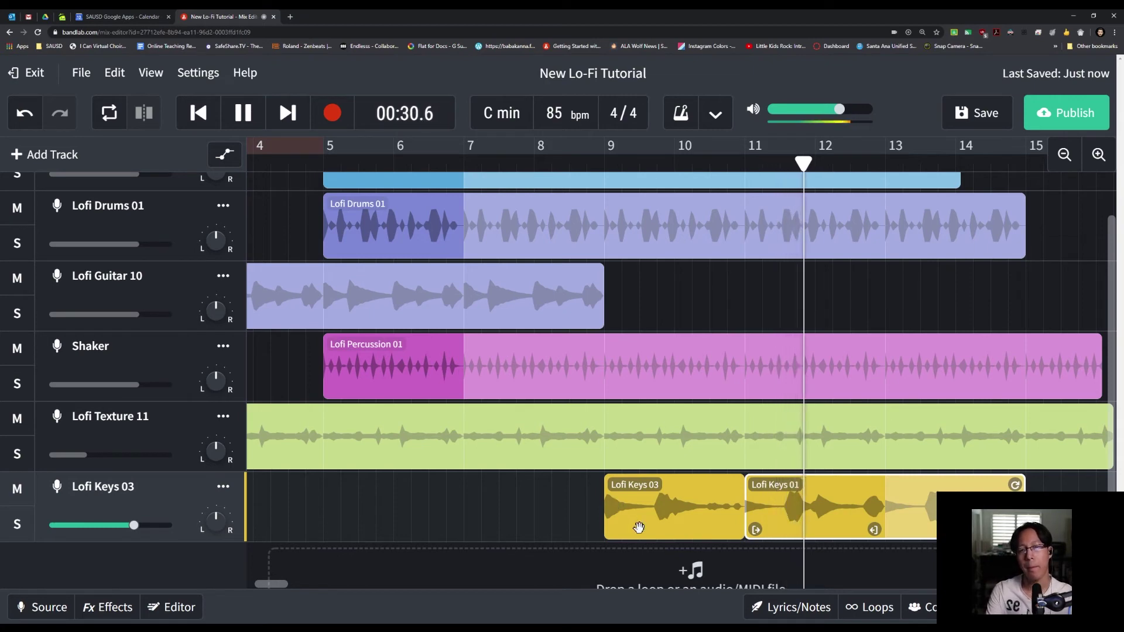
{"action": "left_click_drag", "start_coordinate": [277, 583], "coordinate": [282, 583]}
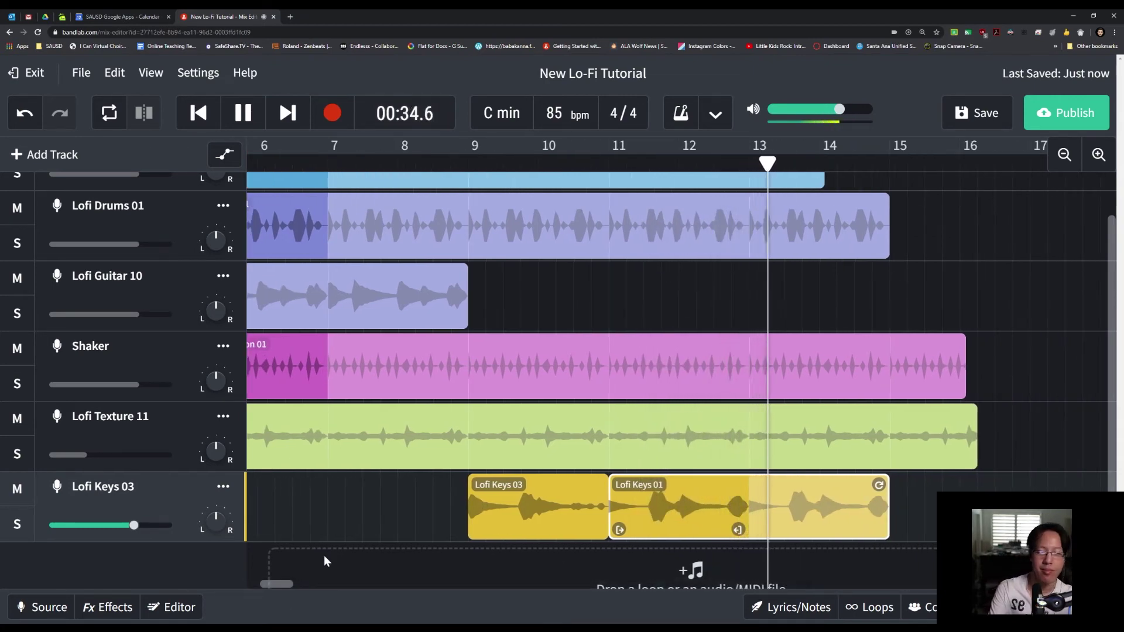
{"action": "key", "text": "space"}
Try splitting the Lofi Keys 03 clip just after bar 10, and undo the split
{"action": "scroll", "coordinate": [686, 374], "scroll_direction": "up", "scroll_amount": 1}
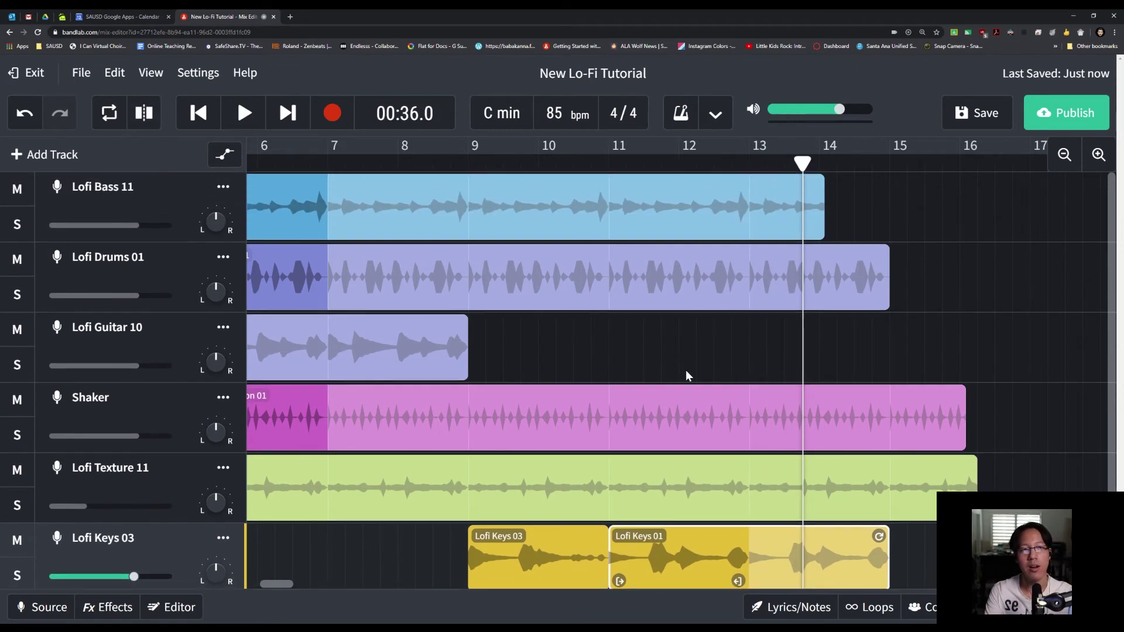
{"action": "scroll", "coordinate": [669, 370], "scroll_direction": "down", "scroll_amount": 2}
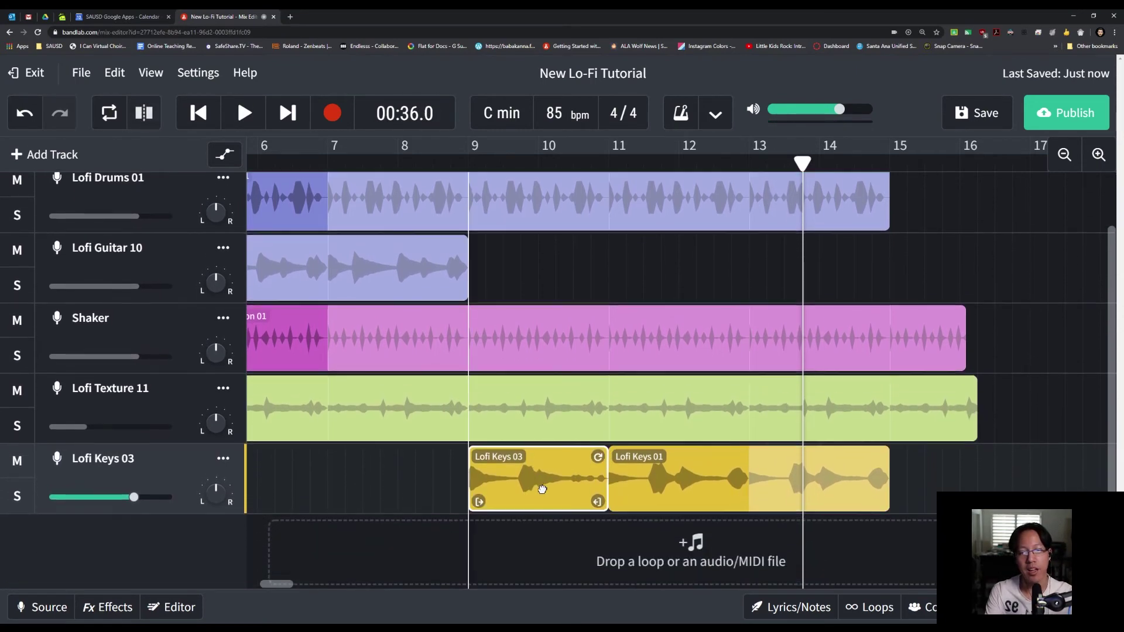
{"action": "left_click", "coordinate": [548, 169]}
{"action": "key", "text": "s"}
{"action": "key", "text": "space"}
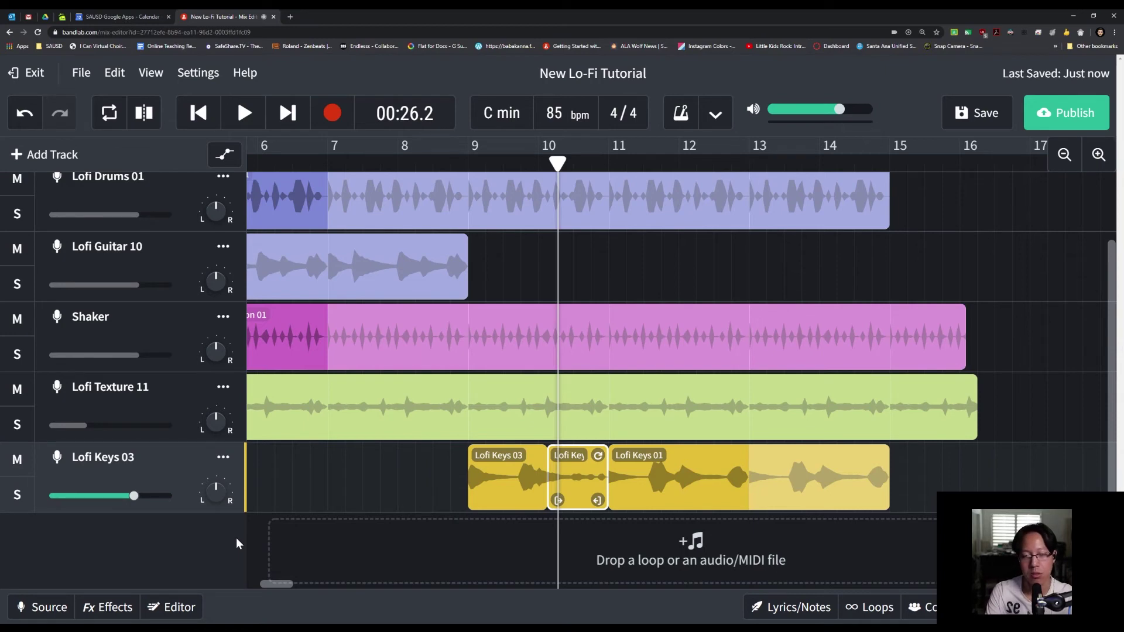
{"action": "key", "text": "ctrl+z"}
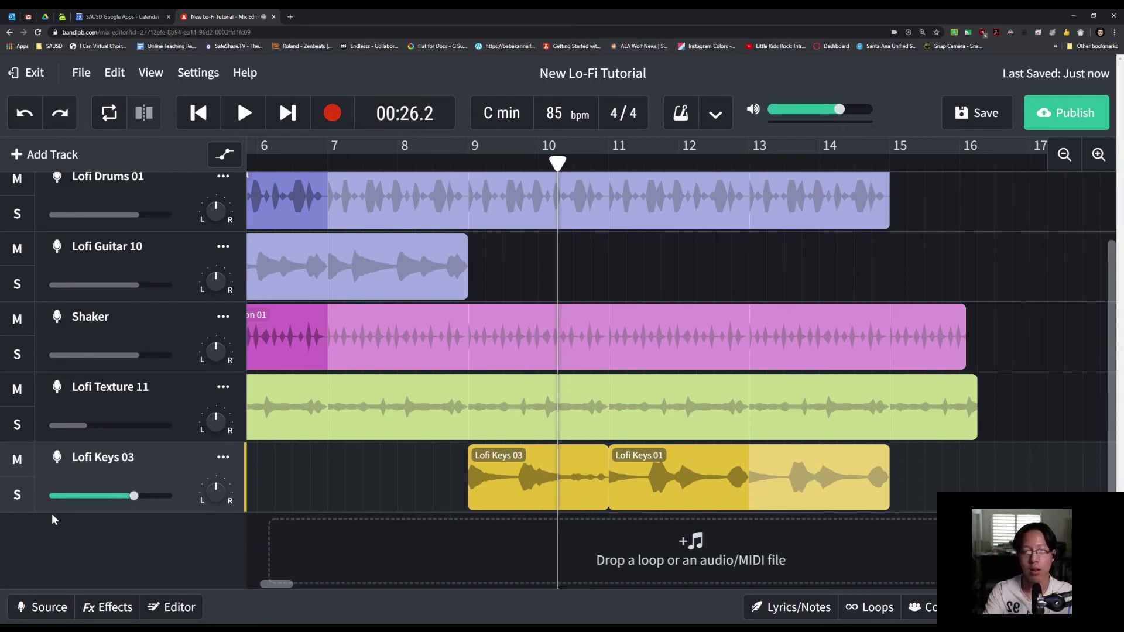
Solo the Lofi Keys 03 track and play it from between bars 9 and 10
{"action": "left_click", "coordinate": [16, 498]}
{"action": "left_click_drag", "start_coordinate": [517, 166], "coordinate": [513, 162]}
{"action": "key", "text": "space"}
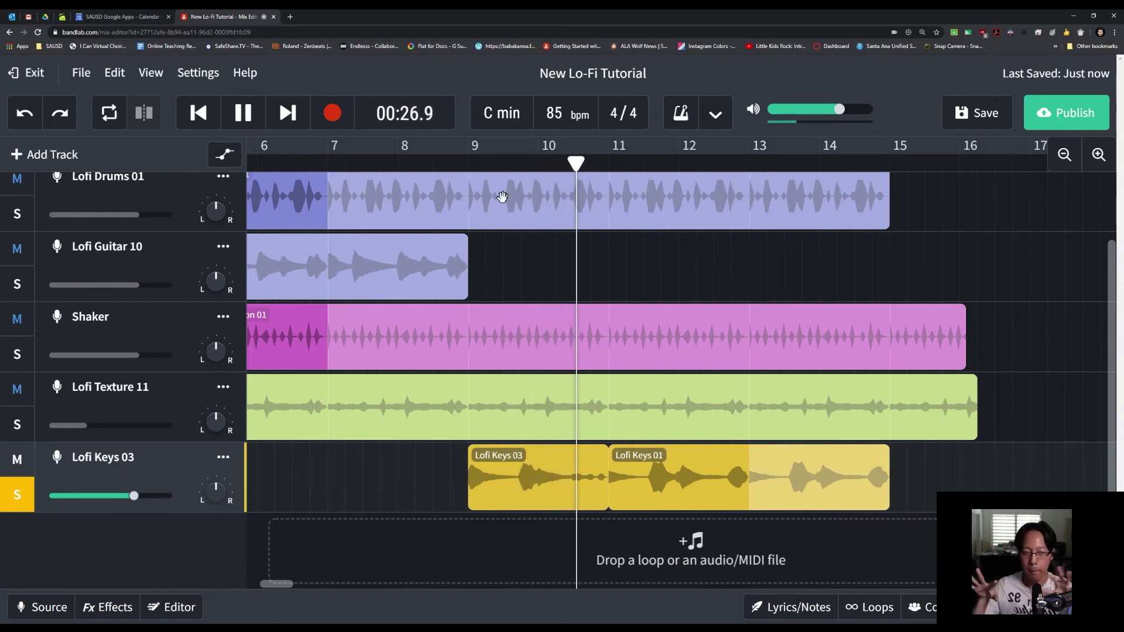
Stop playback and shorten the Lofi Bass 11 and Lofi Drums 01 loops to bar 9 and the shaker loop to just before bar 10
{"action": "key", "text": "space"}
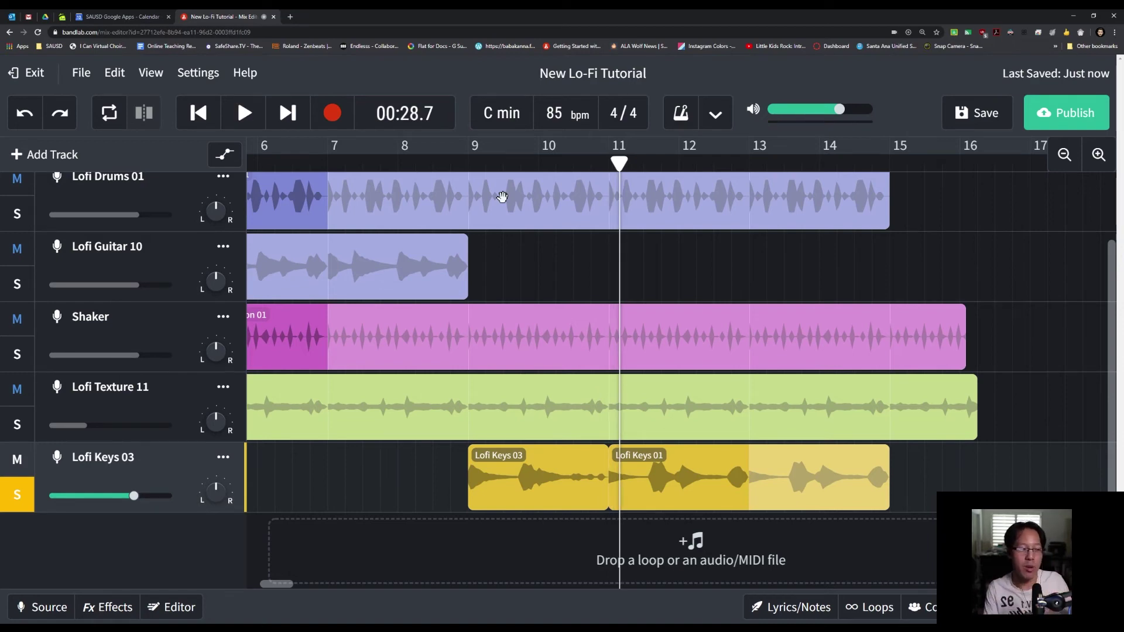
{"action": "scroll", "coordinate": [596, 203], "scroll_direction": "up", "scroll_amount": 1}
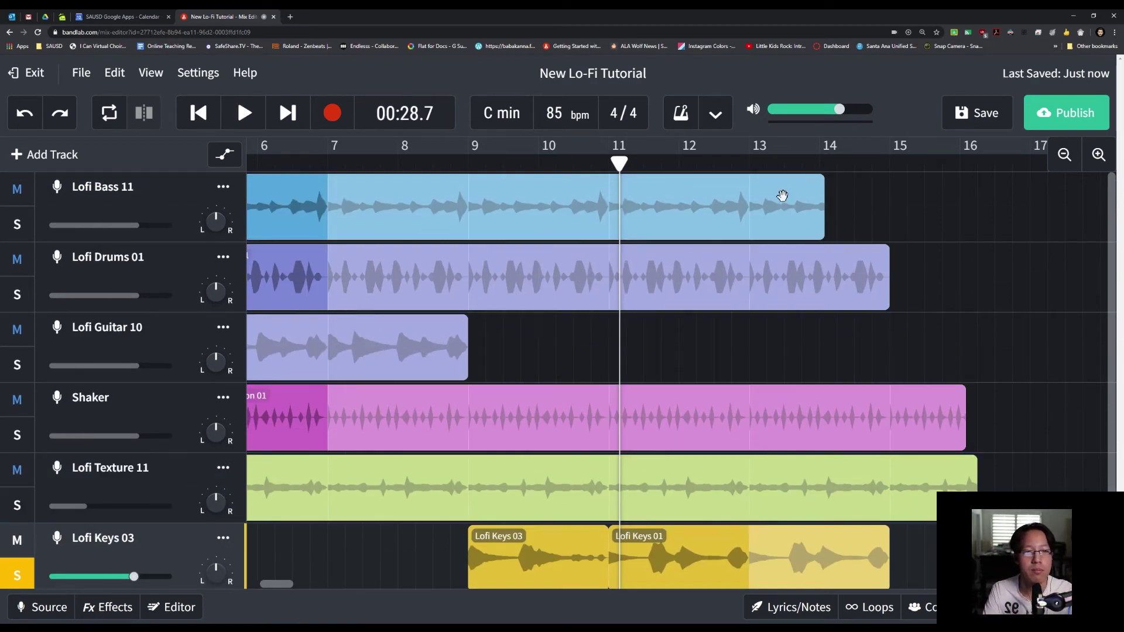
{"action": "left_click_drag", "start_coordinate": [818, 184], "coordinate": [483, 186]}
{"action": "right_click", "coordinate": [518, 184]}
{"action": "left_click", "coordinate": [510, 185]}
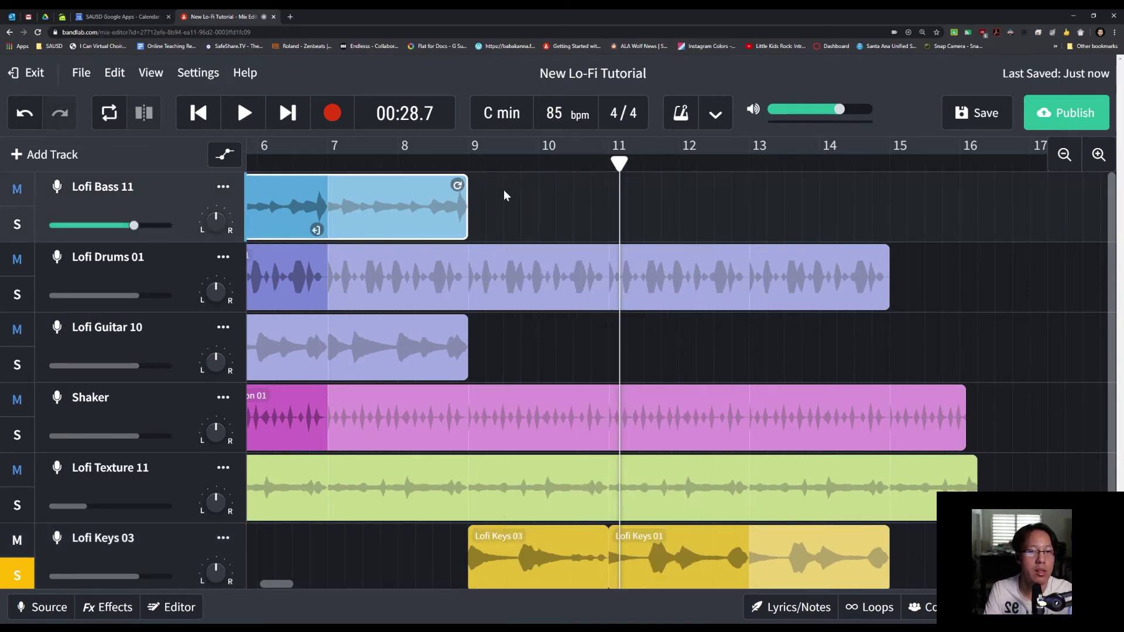
{"action": "left_click_drag", "start_coordinate": [869, 251], "coordinate": [467, 257]}
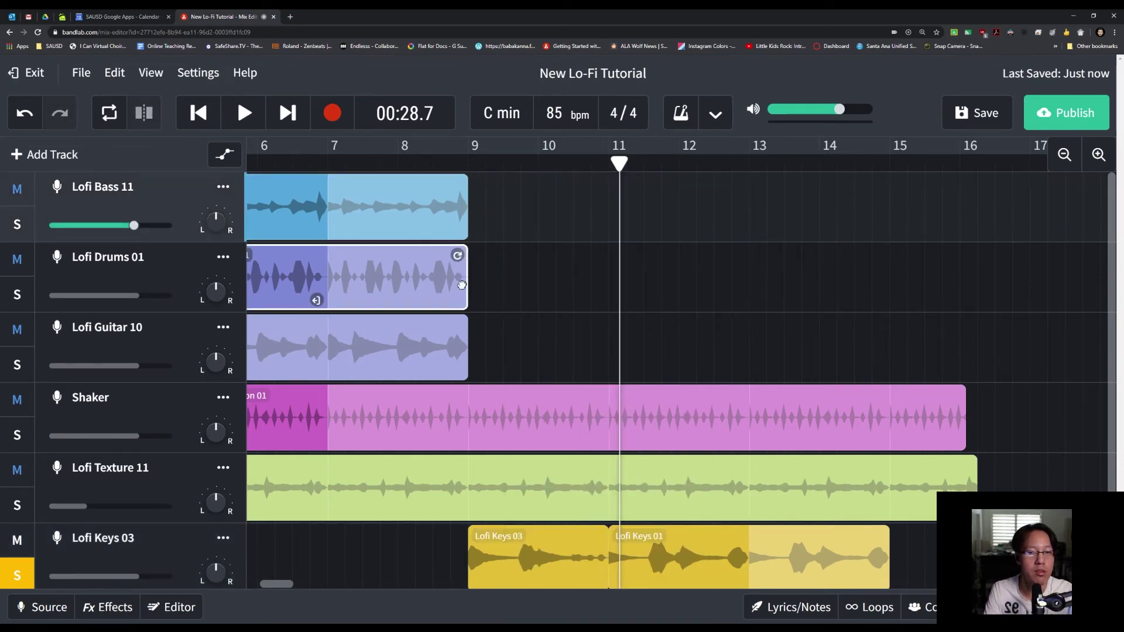
{"action": "left_click_drag", "start_coordinate": [957, 395], "coordinate": [510, 437]}
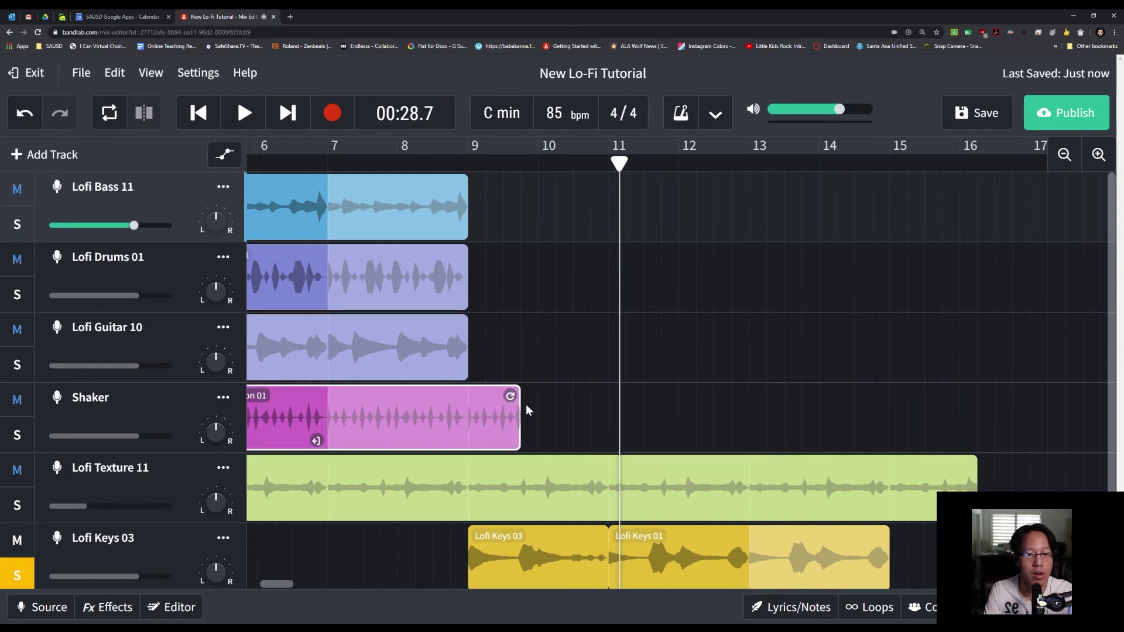
Move the playhead to bar 10 and make the texture, shaker, guitar, drums and bass loops all end there
{"action": "left_click_drag", "start_coordinate": [577, 161], "coordinate": [538, 162]}
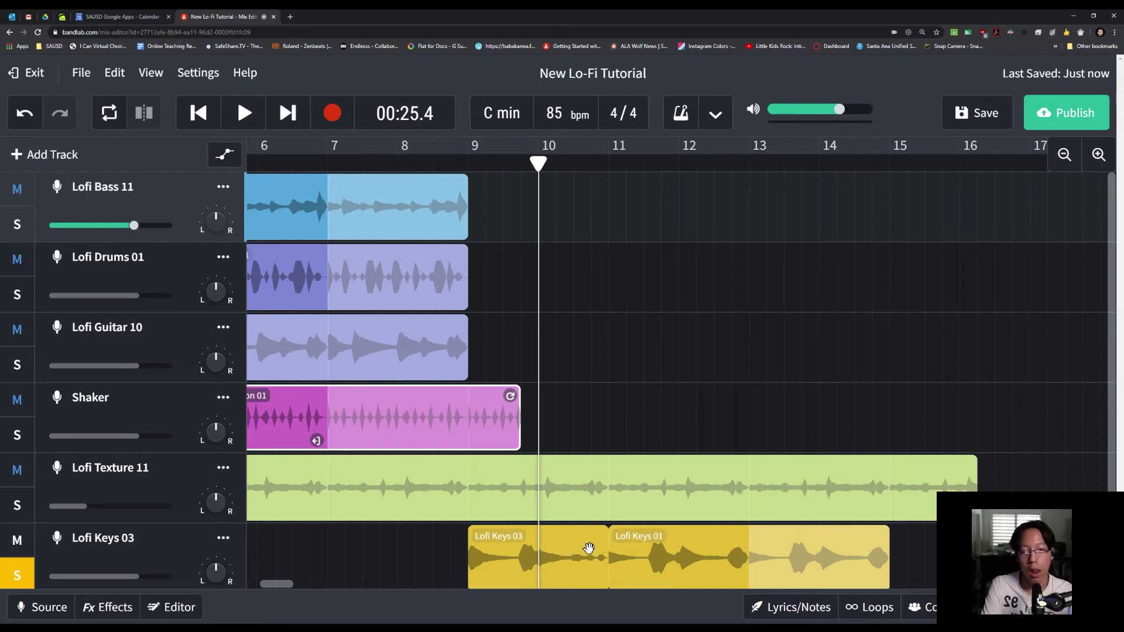
{"action": "left_click_drag", "start_coordinate": [977, 462], "coordinate": [517, 487]}
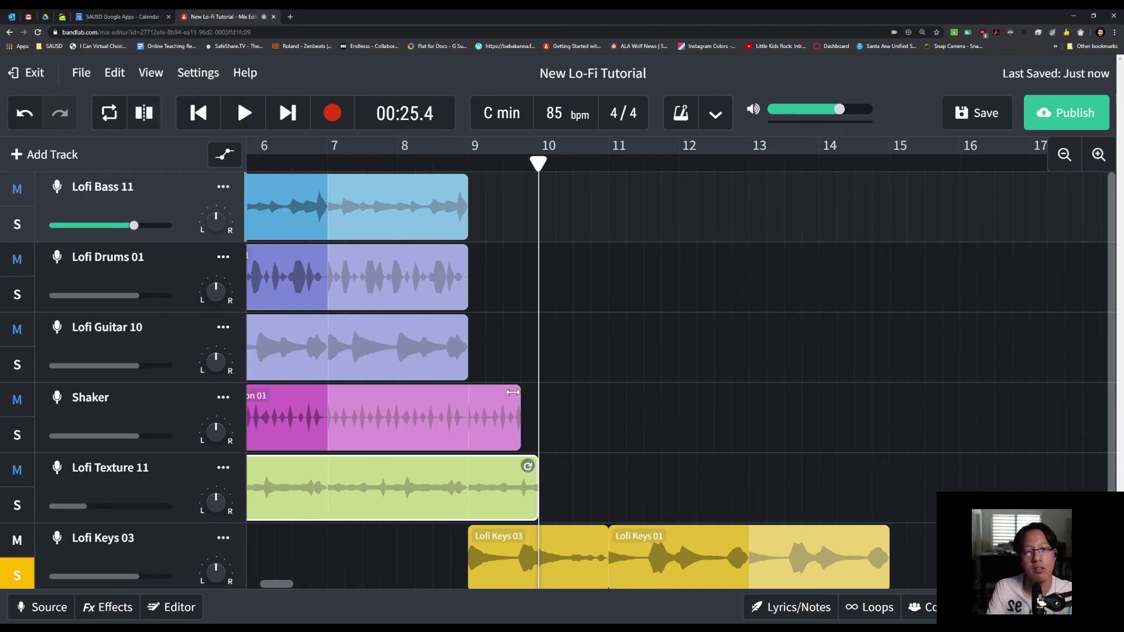
{"action": "left_click_drag", "start_coordinate": [513, 392], "coordinate": [524, 391]}
{"action": "left_click_drag", "start_coordinate": [463, 323], "coordinate": [523, 330]}
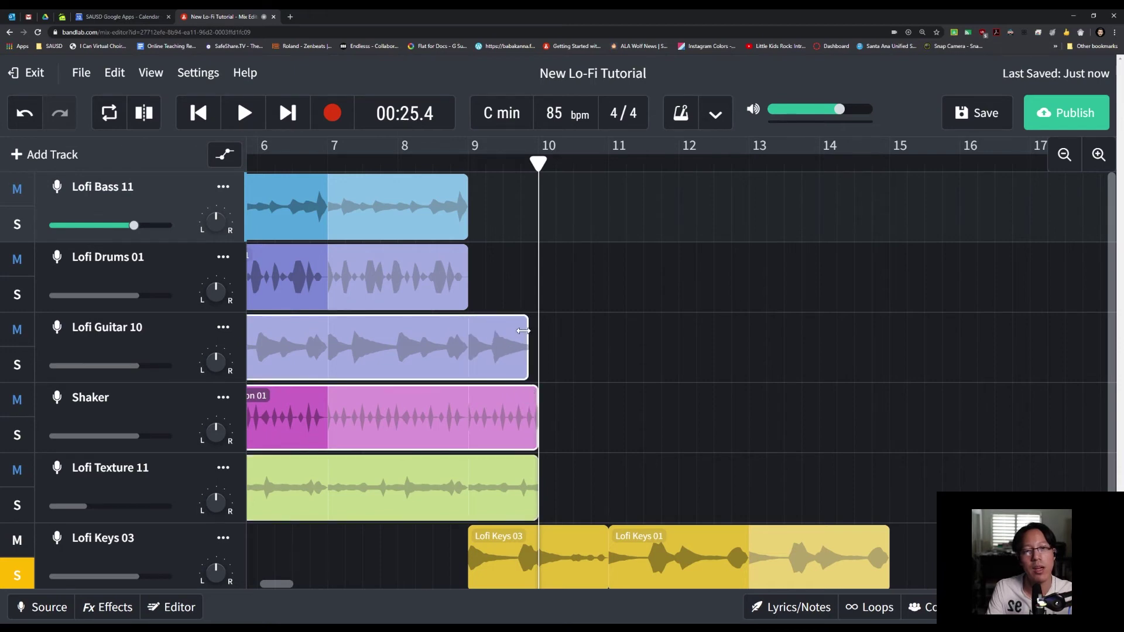
{"action": "left_click_drag", "start_coordinate": [462, 252], "coordinate": [519, 256]}
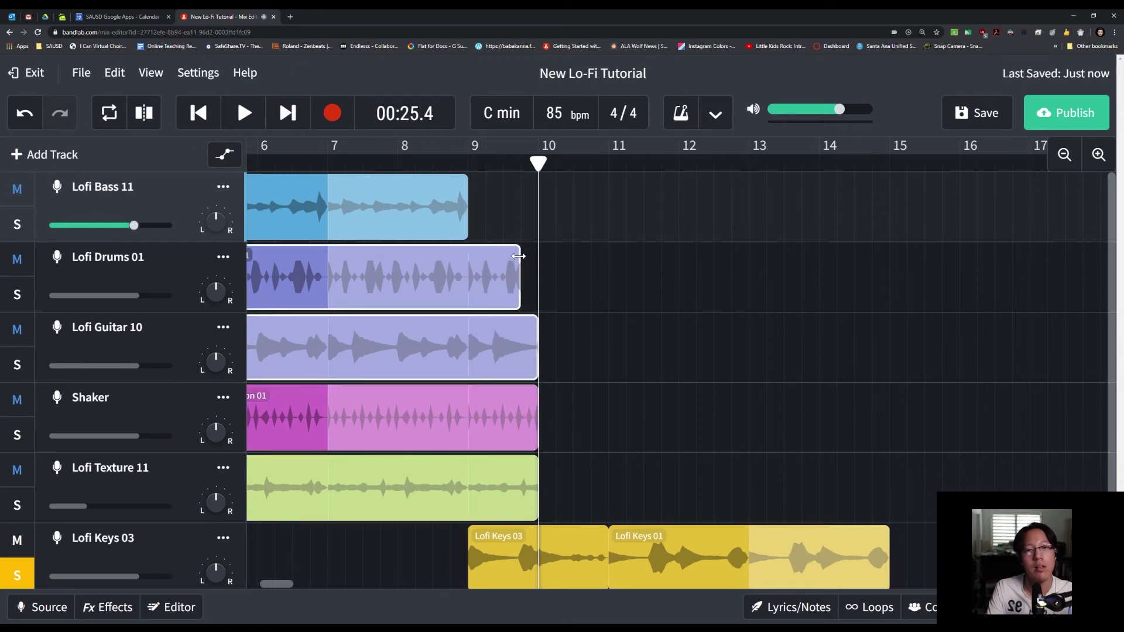
{"action": "left_click_drag", "start_coordinate": [466, 185], "coordinate": [533, 186]}
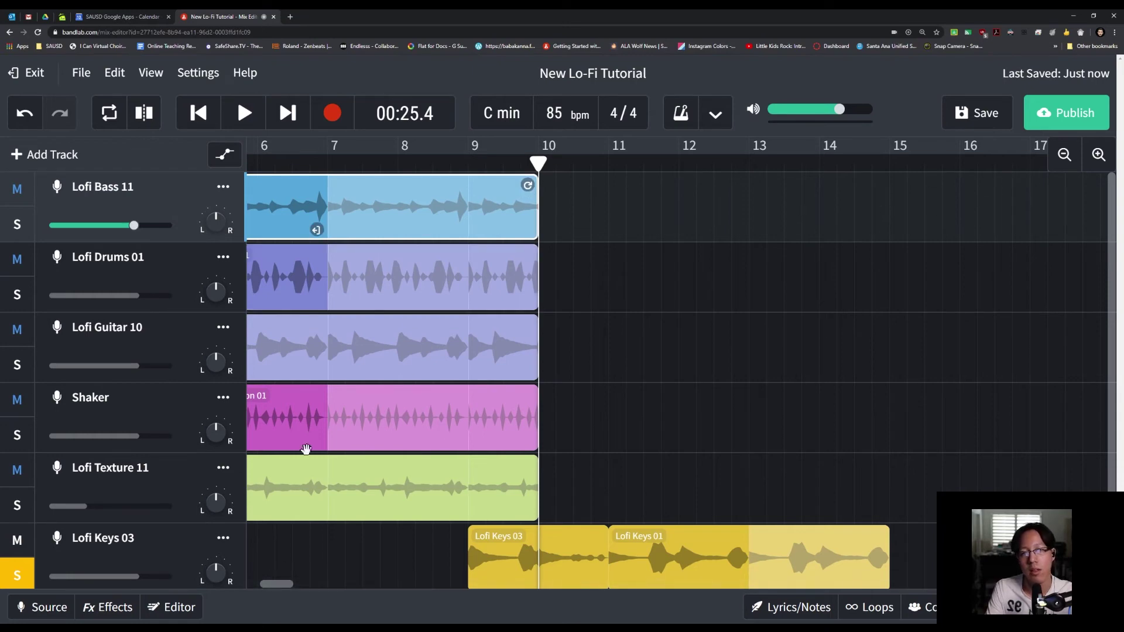
Show the whole arrangement from bar 1 and save the project
{"action": "mouse_move", "coordinate": [278, 583]}
{"action": "left_mouse_down"}
{"action": "mouse_move", "coordinate": [373, 578]}
{"action": "mouse_move", "coordinate": [259, 581]}
{"action": "left_mouse_up"}
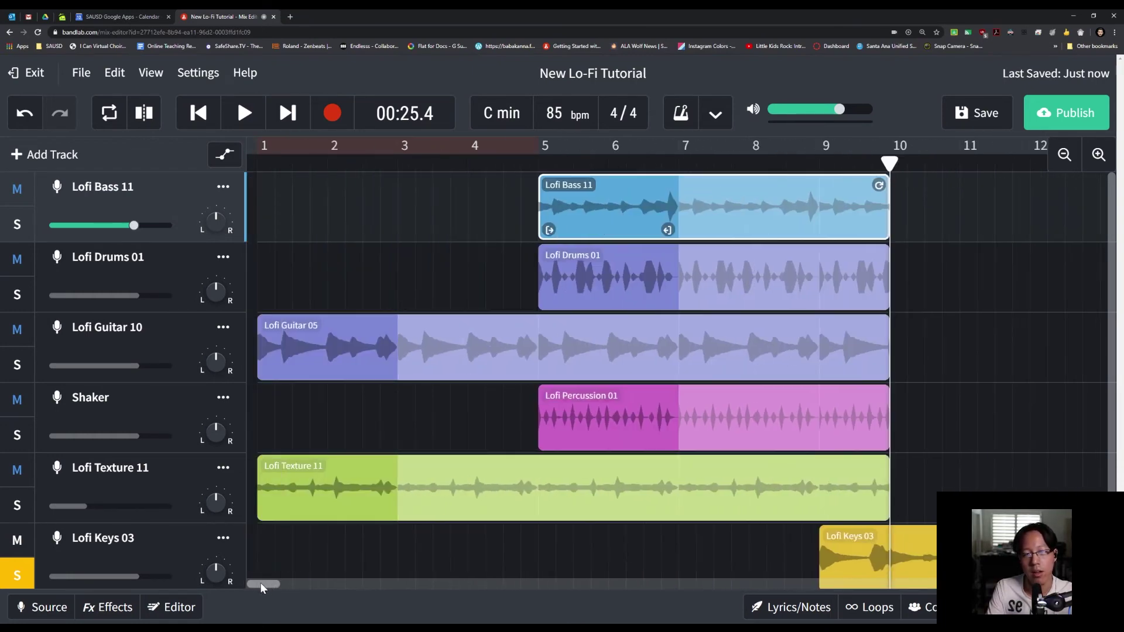
{"action": "left_click", "coordinate": [1096, 155]}
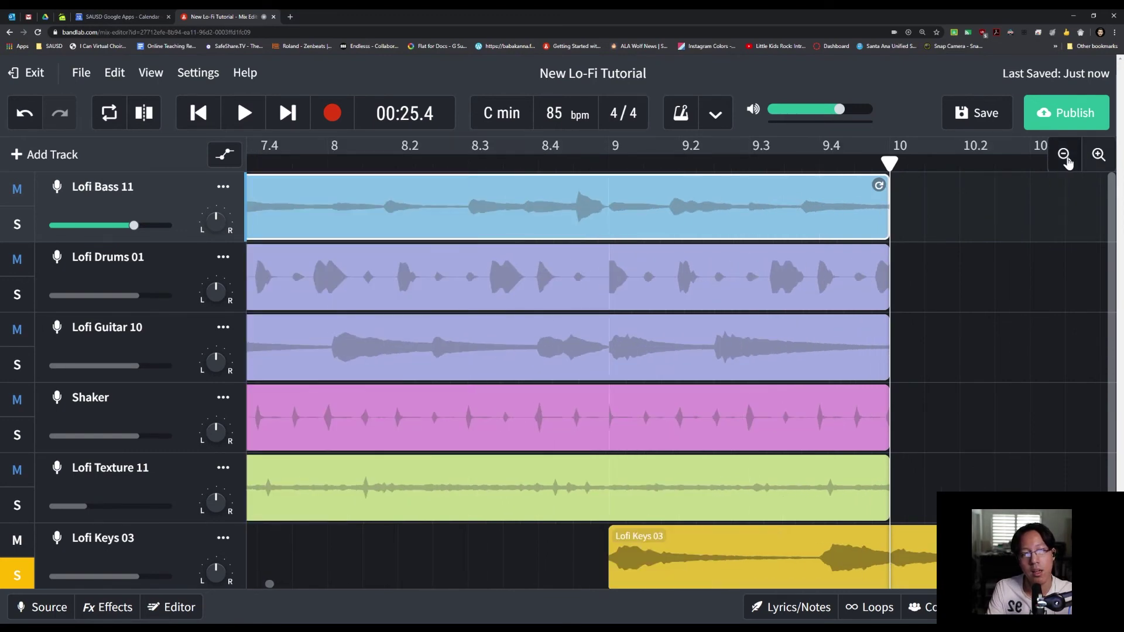
{"action": "left_click", "coordinate": [1064, 156]}
{"action": "left_click", "coordinate": [1064, 156]}
{"action": "left_click", "coordinate": [1064, 155]}
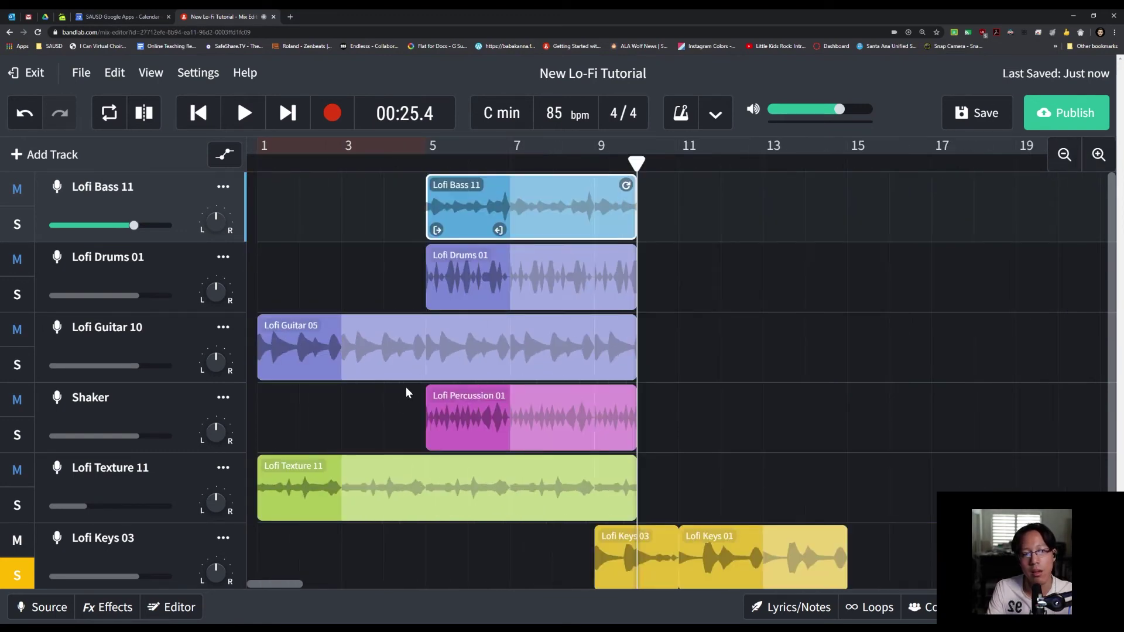
{"action": "left_click", "coordinate": [989, 126]}
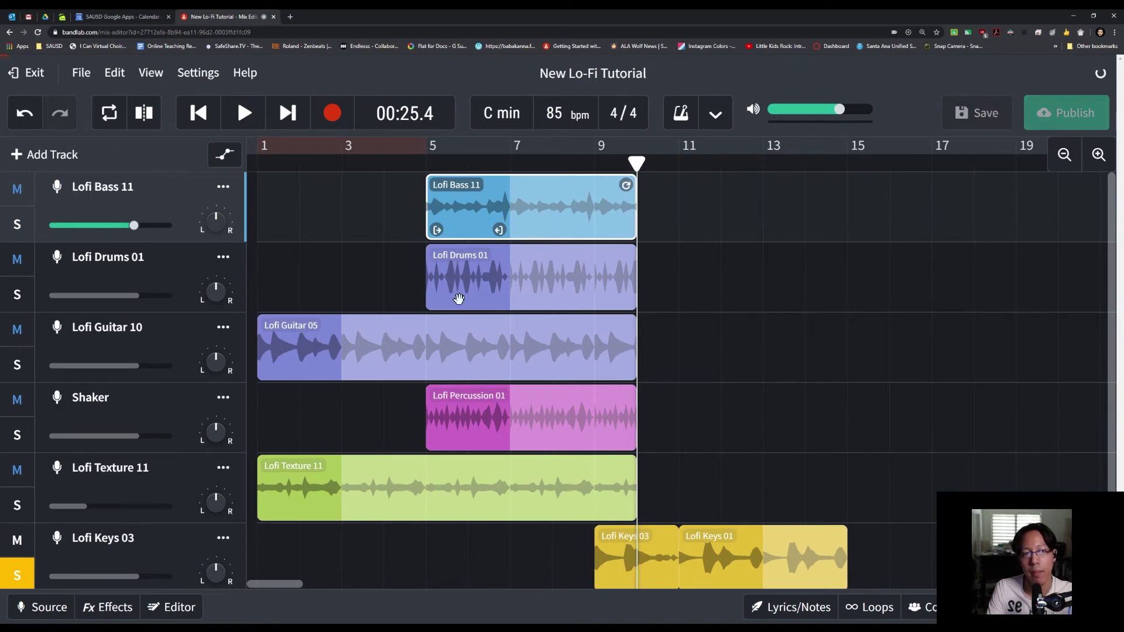
Copy the Lofi Bass 11 clip and paste it at bar 11 on the same track
{"action": "right_click", "coordinate": [469, 216]}
{"action": "left_click", "coordinate": [497, 251]}
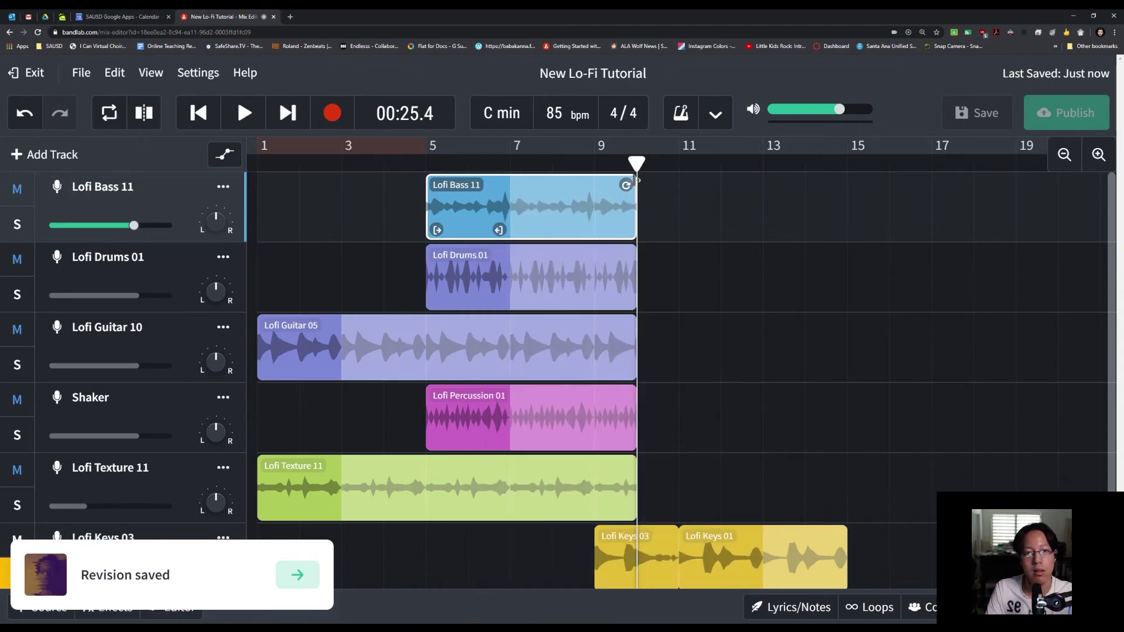
{"action": "left_click_drag", "start_coordinate": [638, 165], "coordinate": [677, 164]}
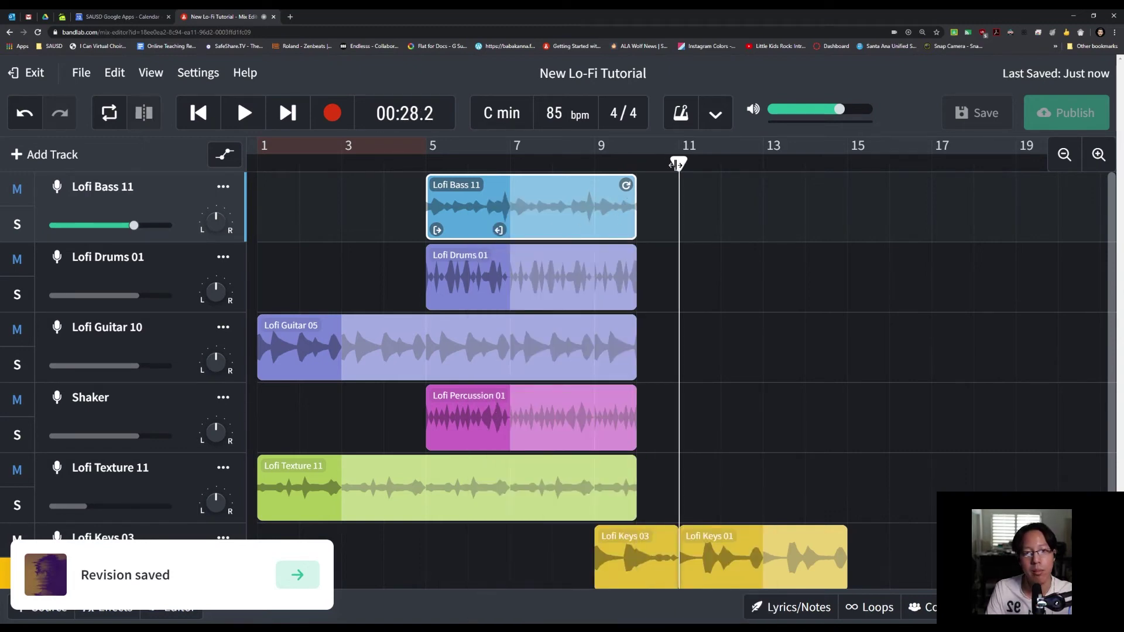
{"action": "right_click", "coordinate": [690, 193]}
{"action": "left_click", "coordinate": [708, 211]}
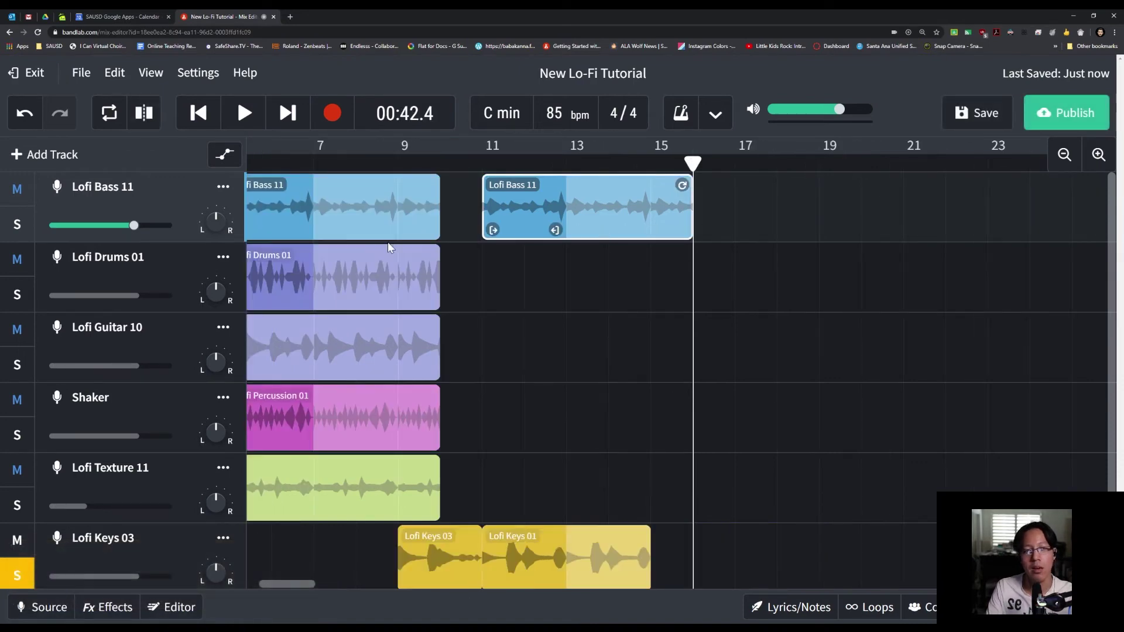
Copy the Lofi Drums 01 clip and paste it at bar 11 on its track
{"action": "right_click", "coordinate": [288, 283]}
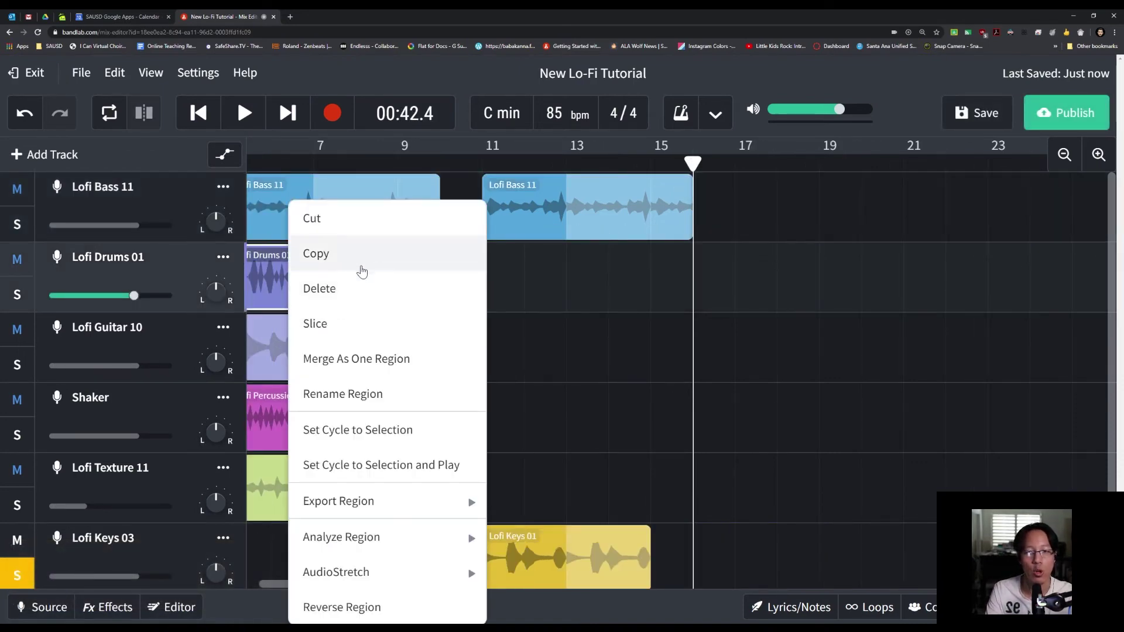
{"action": "left_click", "coordinate": [380, 252]}
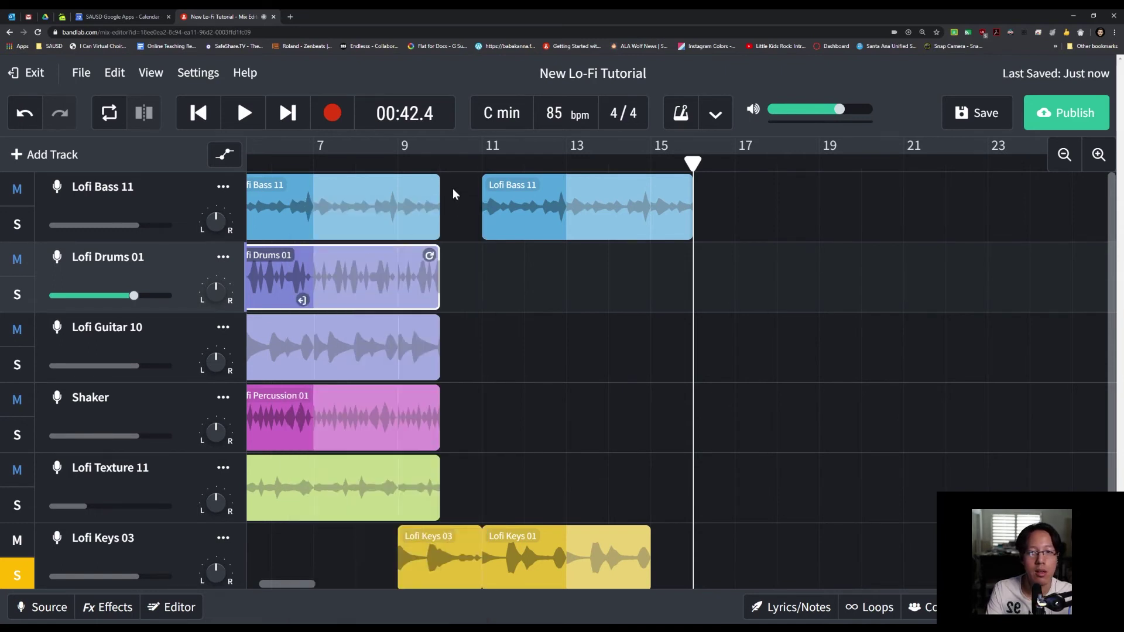
{"action": "left_click", "coordinate": [483, 158]}
{"action": "right_click", "coordinate": [507, 267]}
{"action": "left_click", "coordinate": [533, 280]}
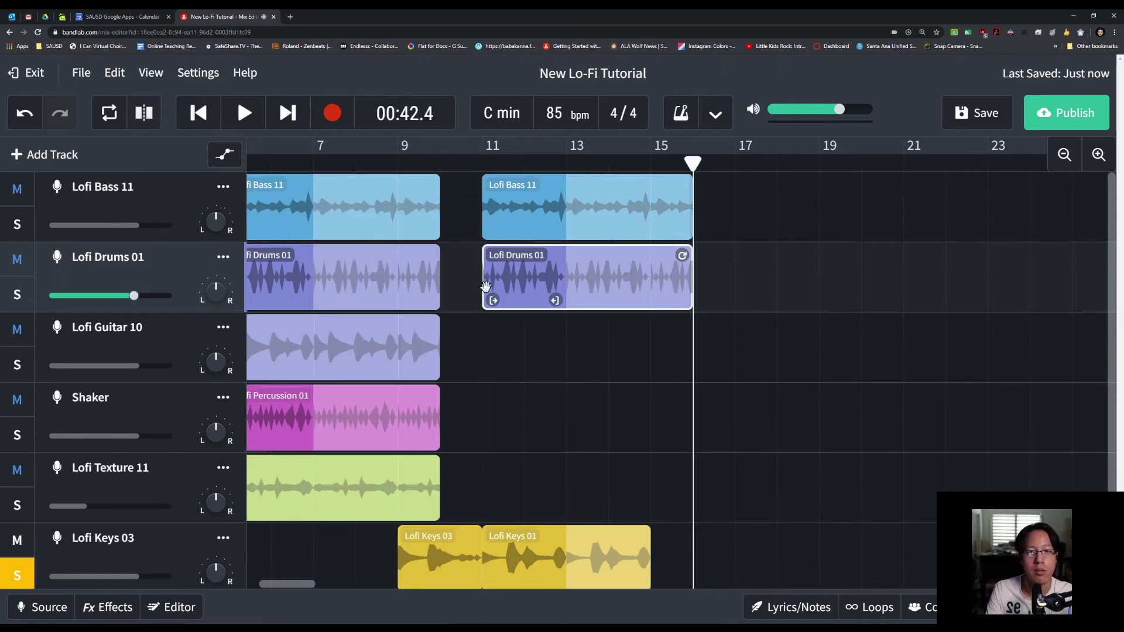
Paste a copy of the Lofi Guitar 05 clip at bar 11 on its track and shorten the copy to end just before bar 16
{"action": "left_click", "coordinate": [271, 359]}
{"action": "right_click", "coordinate": [323, 350]}
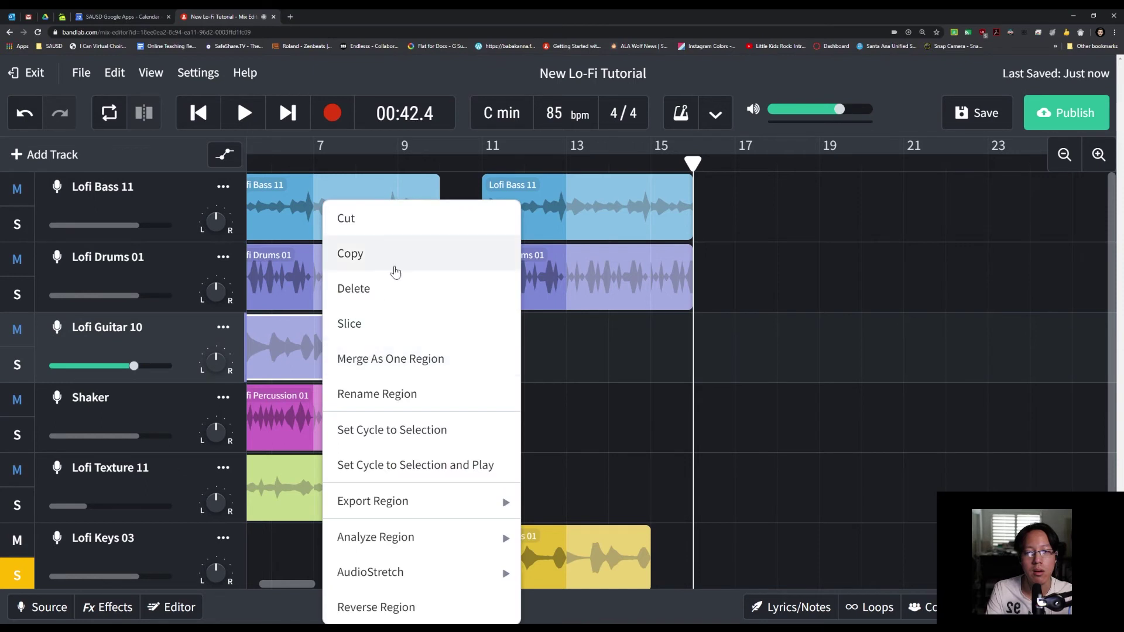
{"action": "left_click", "coordinate": [380, 253]}
{"action": "left_click", "coordinate": [481, 160]}
{"action": "right_click", "coordinate": [502, 349]}
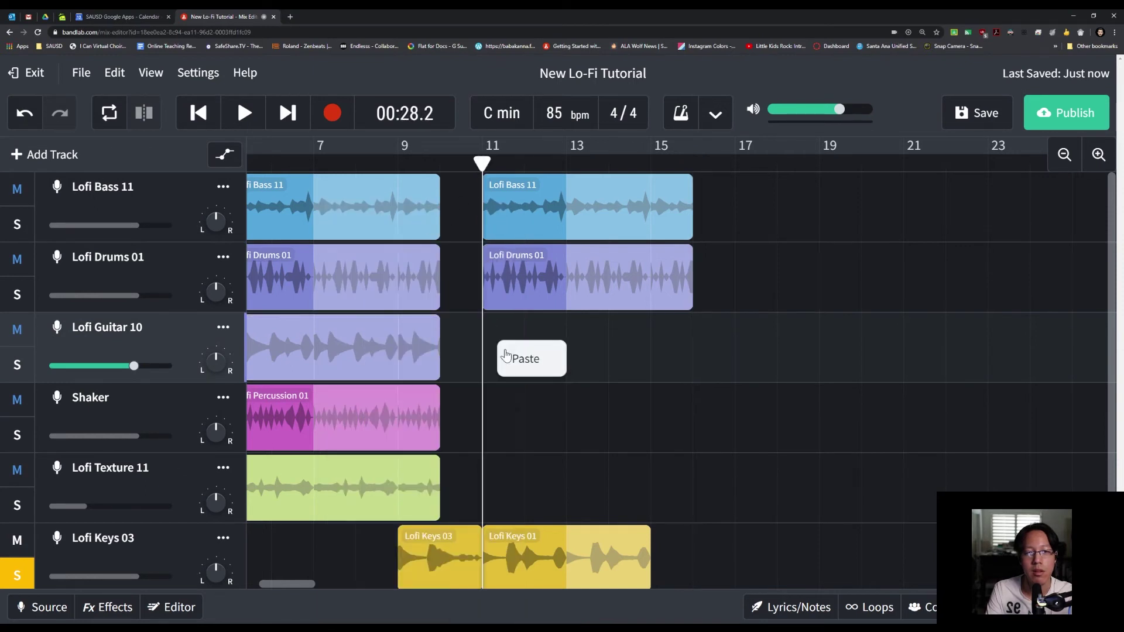
{"action": "left_click", "coordinate": [507, 358]}
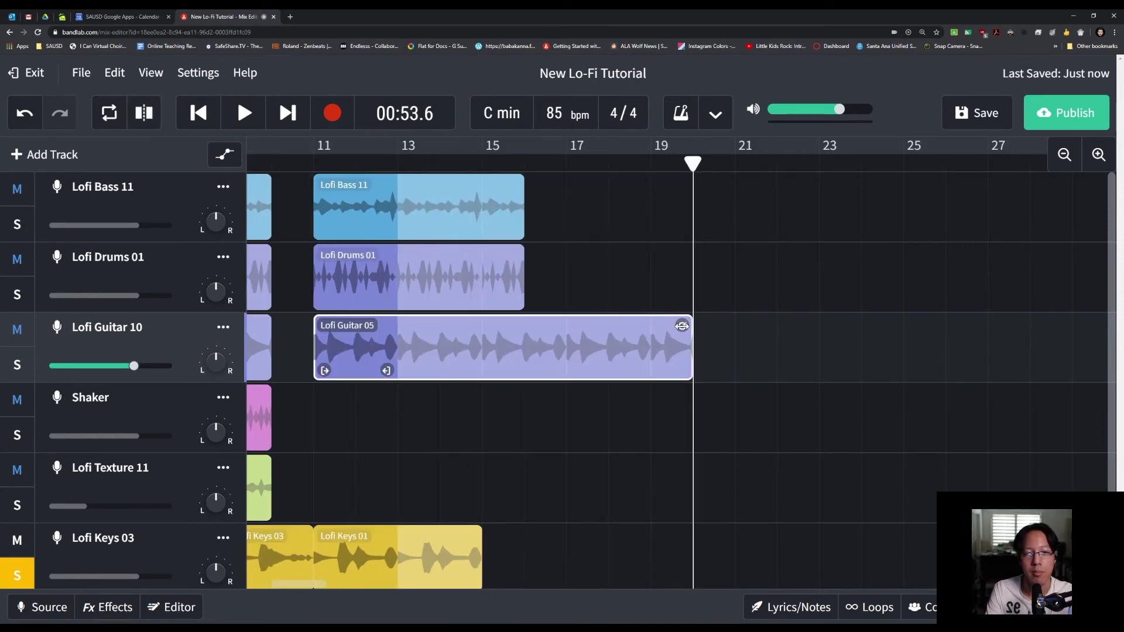
{"action": "left_click_drag", "start_coordinate": [682, 326], "coordinate": [507, 327]}
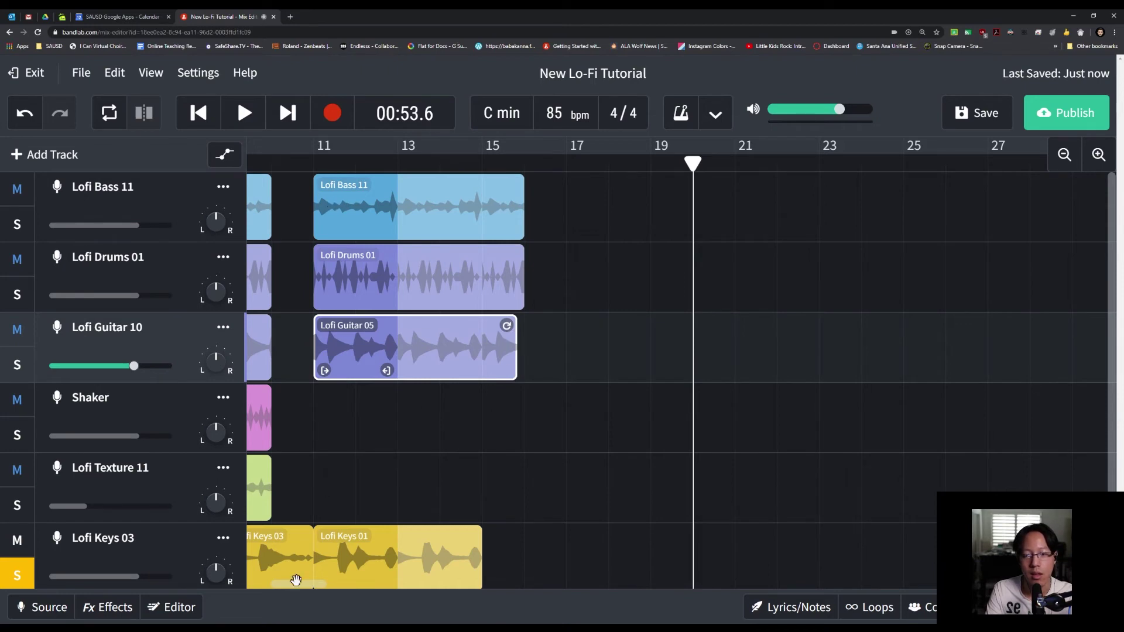
Copy the Lofi Percussion 01 clip and paste it at bar 11 on the Shaker track
{"action": "left_click_drag", "start_coordinate": [295, 581], "coordinate": [277, 581]}
{"action": "left_click", "coordinate": [375, 434]}
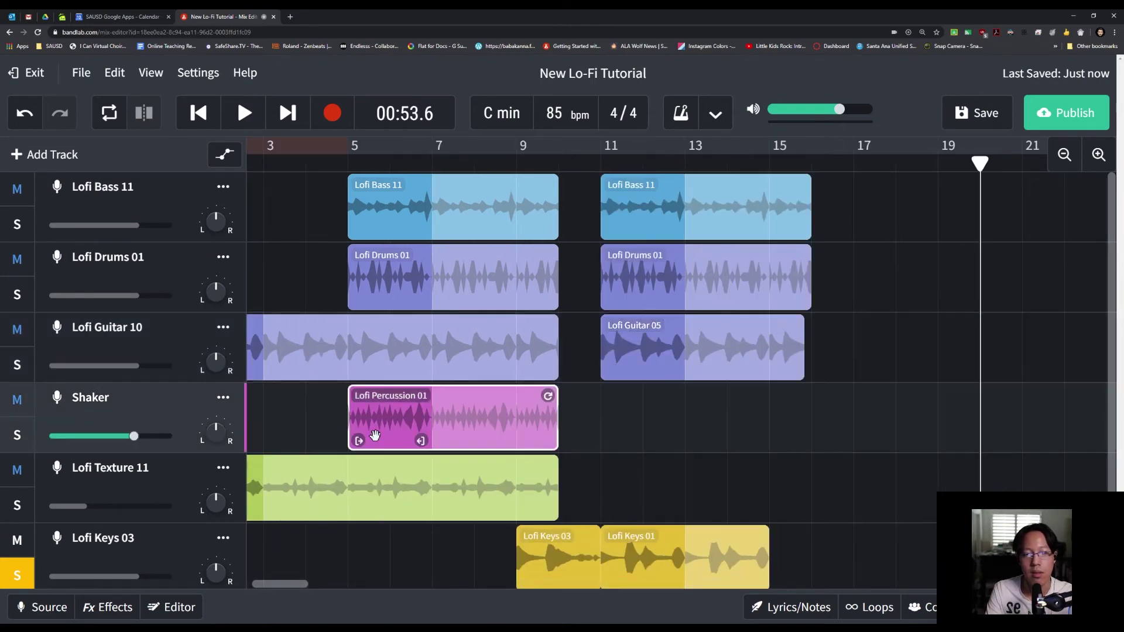
{"action": "right_click", "coordinate": [375, 434]}
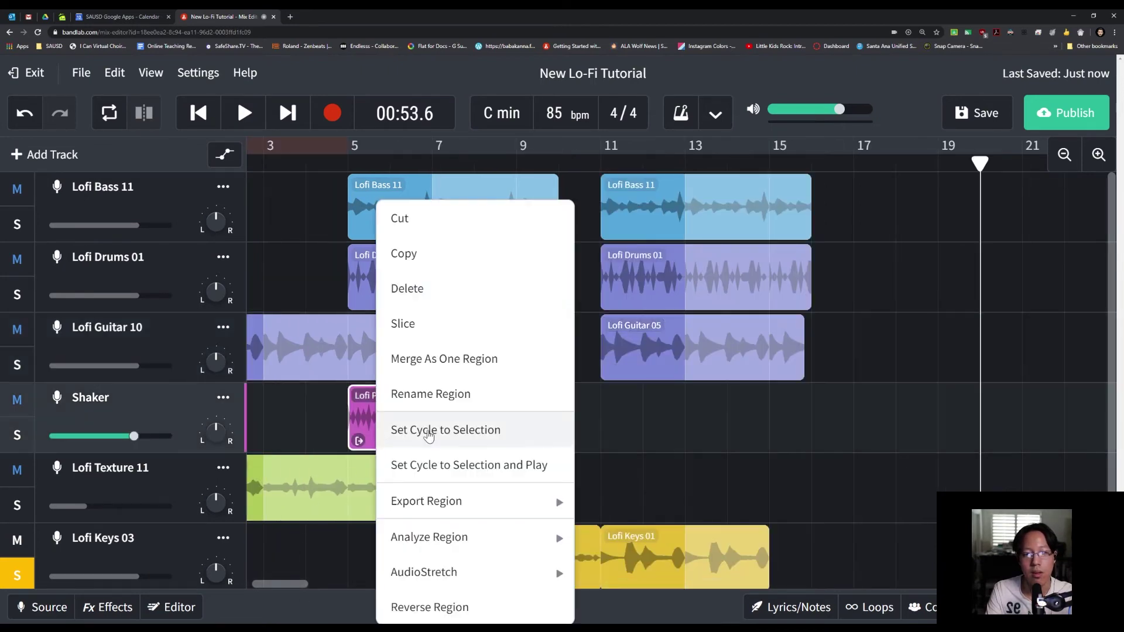
{"action": "left_click", "coordinate": [461, 262]}
{"action": "left_click", "coordinate": [599, 159]}
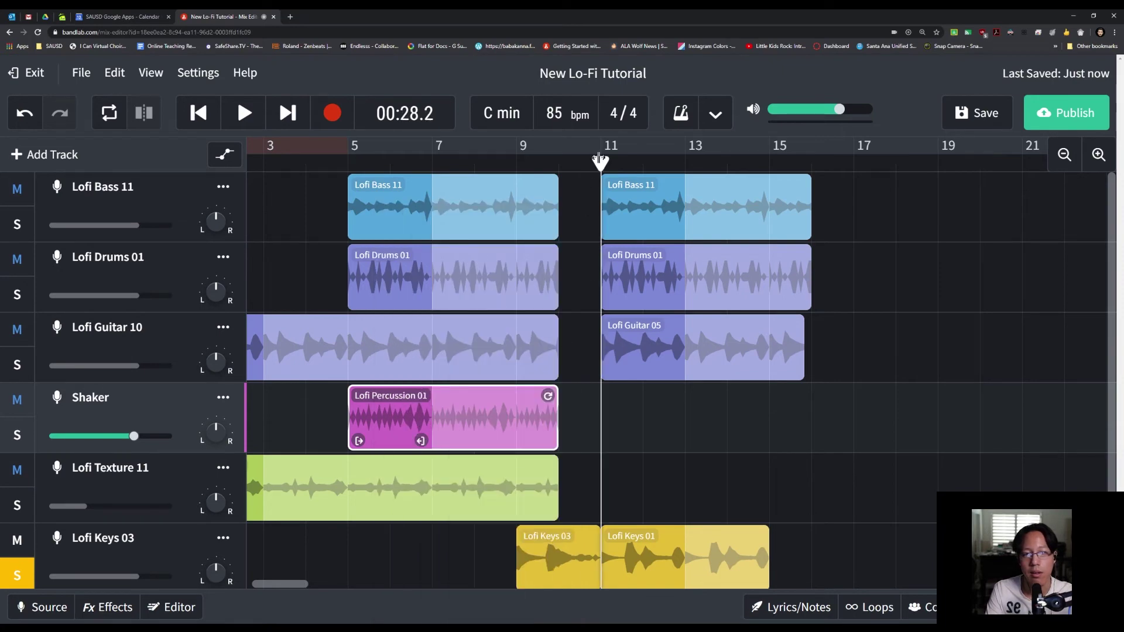
{"action": "right_click", "coordinate": [619, 411]}
{"action": "left_click", "coordinate": [633, 426]}
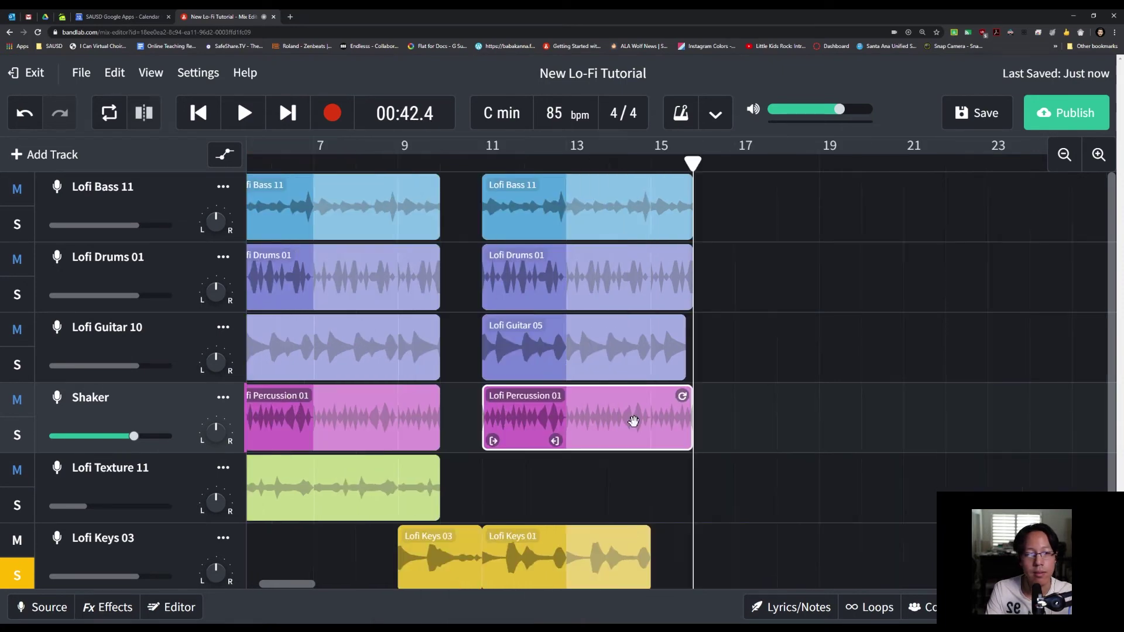
Paste a copy of the Lofi Texture 11 clip at bar 11 on its track and shorten the copy to end just before bar 16
{"action": "left_click", "coordinate": [351, 491]}
{"action": "right_click", "coordinate": [351, 491]}
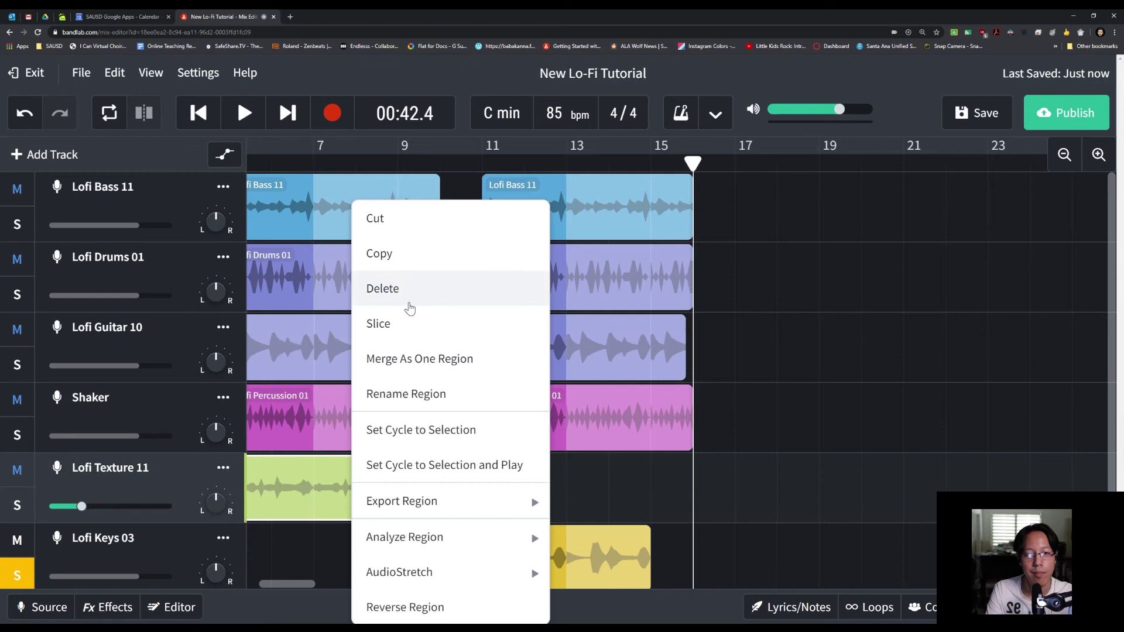
{"action": "left_click", "coordinate": [420, 258]}
{"action": "left_click", "coordinate": [476, 162]}
{"action": "left_click_drag", "start_coordinate": [476, 161], "coordinate": [481, 167]}
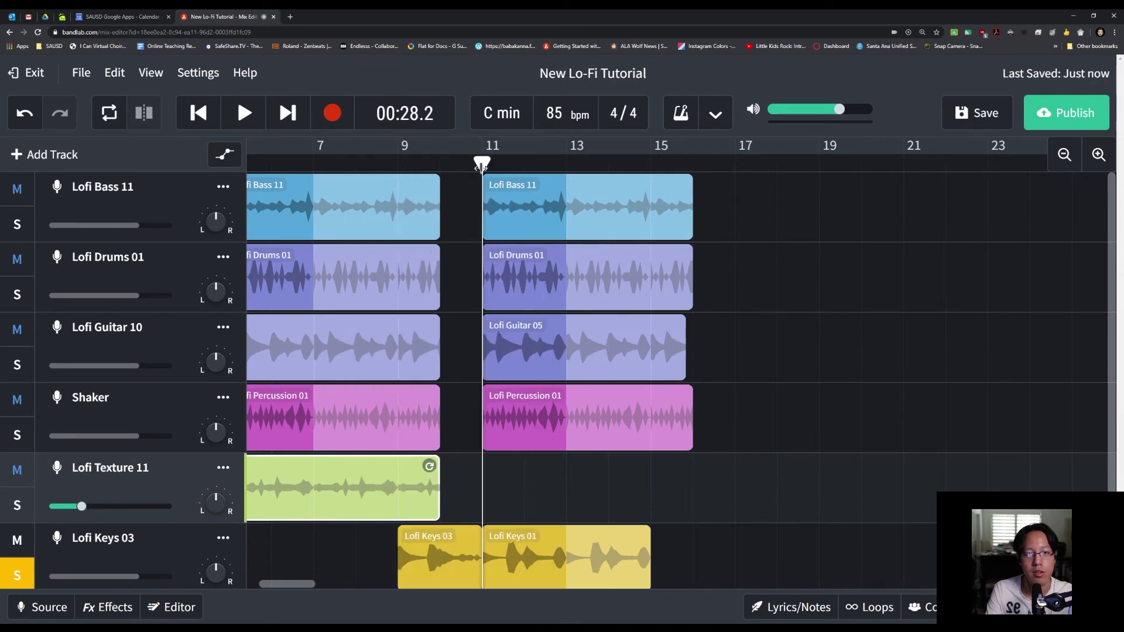
{"action": "right_click", "coordinate": [501, 483]}
{"action": "left_click", "coordinate": [510, 490]}
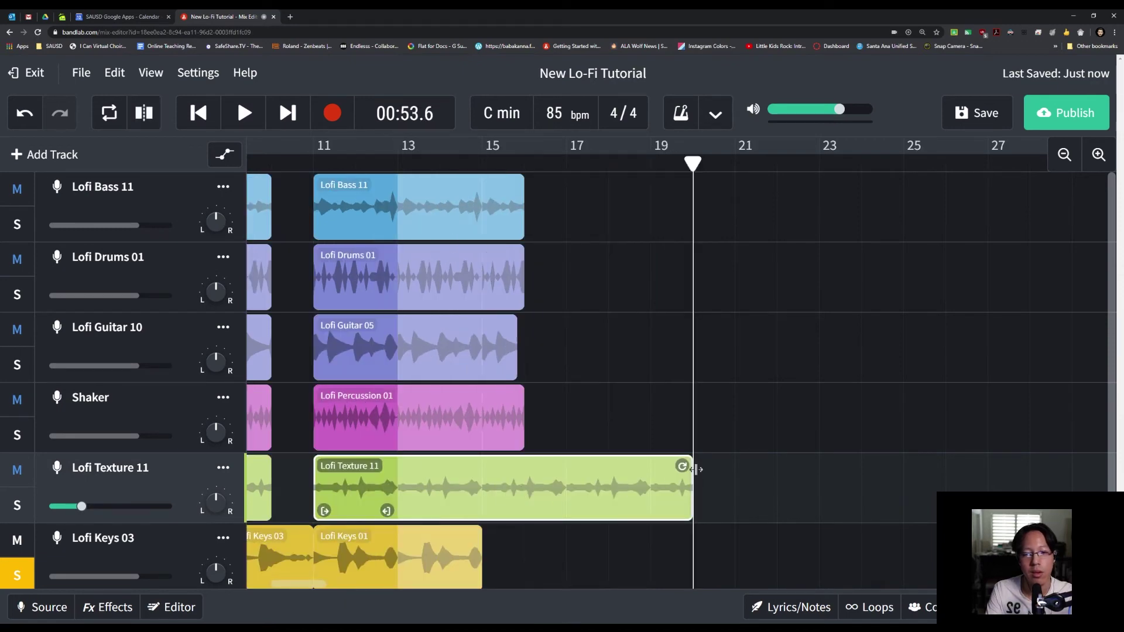
{"action": "left_click_drag", "start_coordinate": [694, 469], "coordinate": [515, 469]}
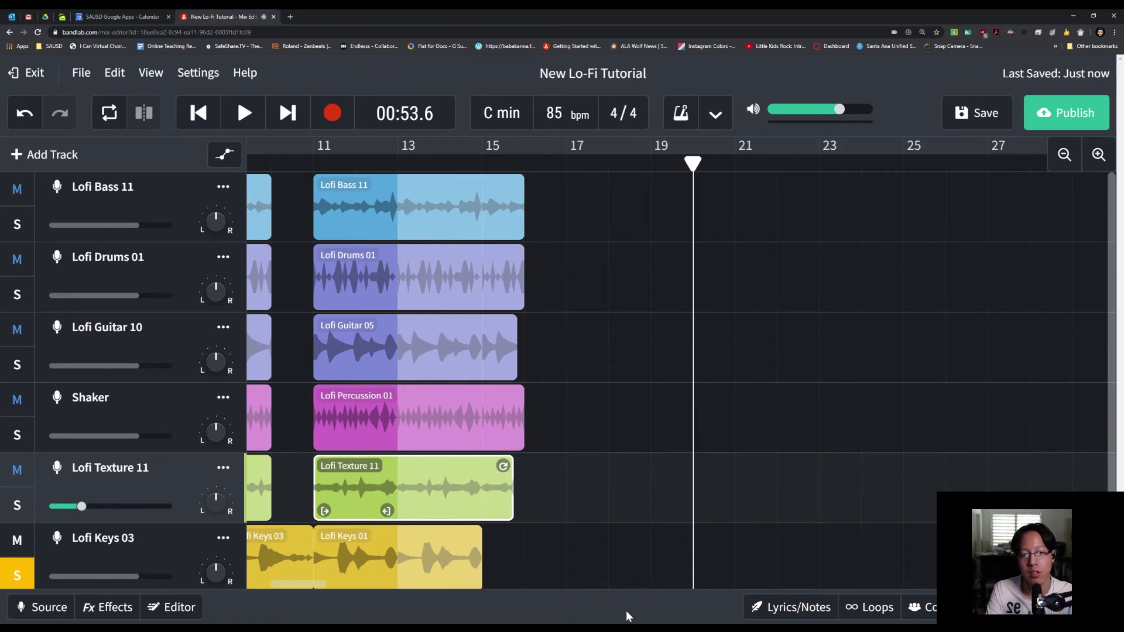
Place the playhead in the gap between bars 10 and 11, at about 26.6 seconds
{"action": "scroll", "coordinate": [279, 591], "scroll_direction": "left", "scroll_amount": 8}
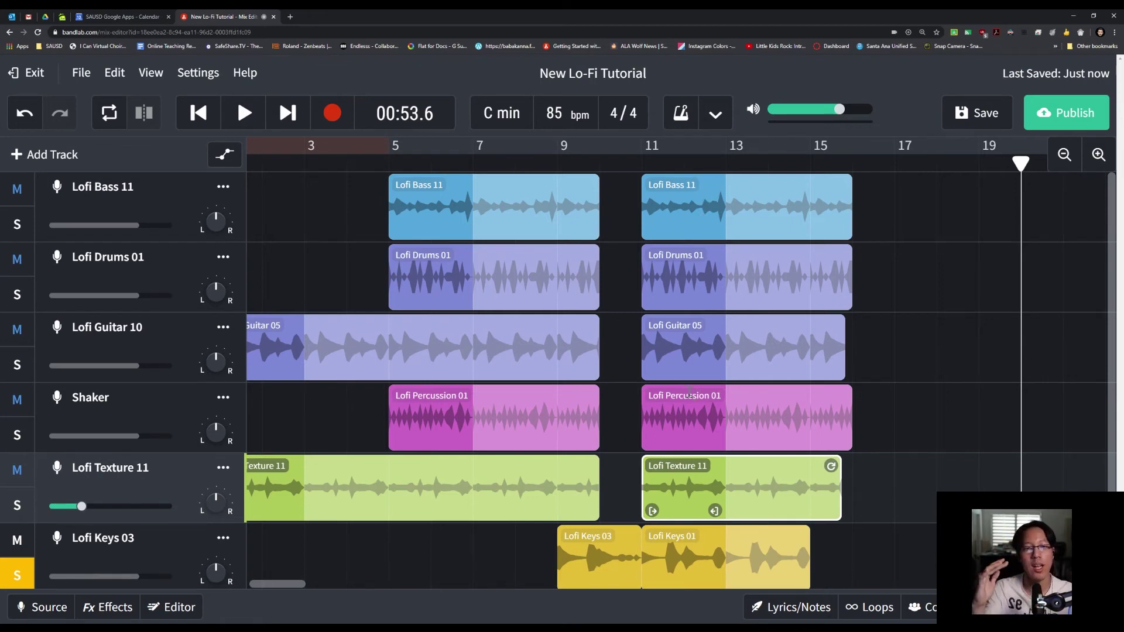
{"action": "left_click", "coordinate": [624, 161]}
{"action": "left_click_drag", "start_coordinate": [623, 161], "coordinate": [613, 161]}
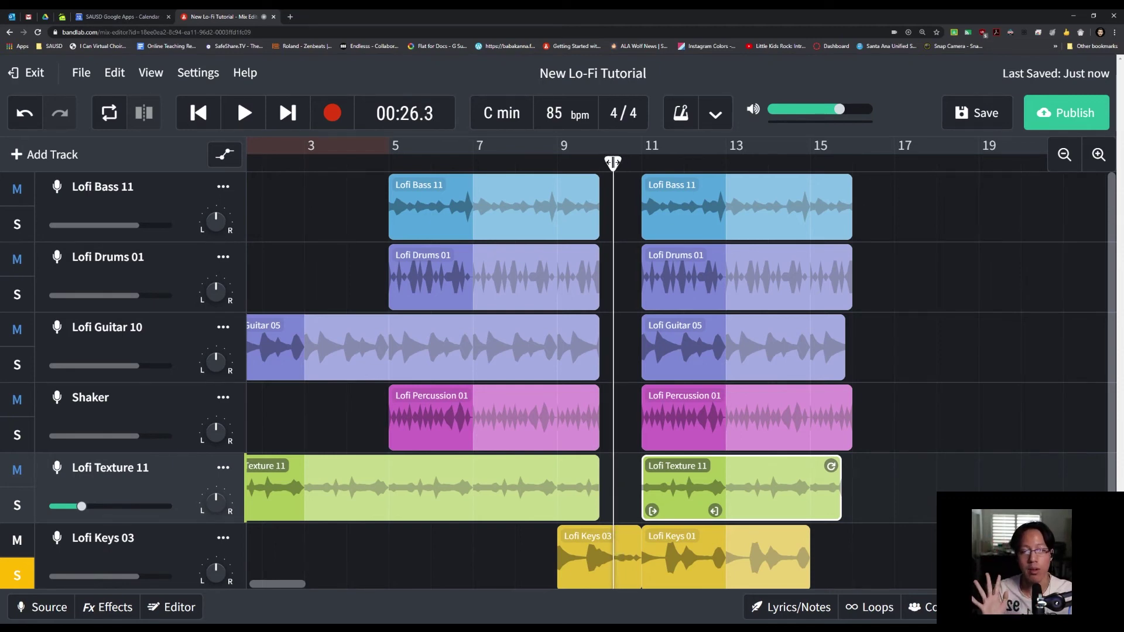
{"action": "left_click_drag", "start_coordinate": [613, 162], "coordinate": [617, 161]}
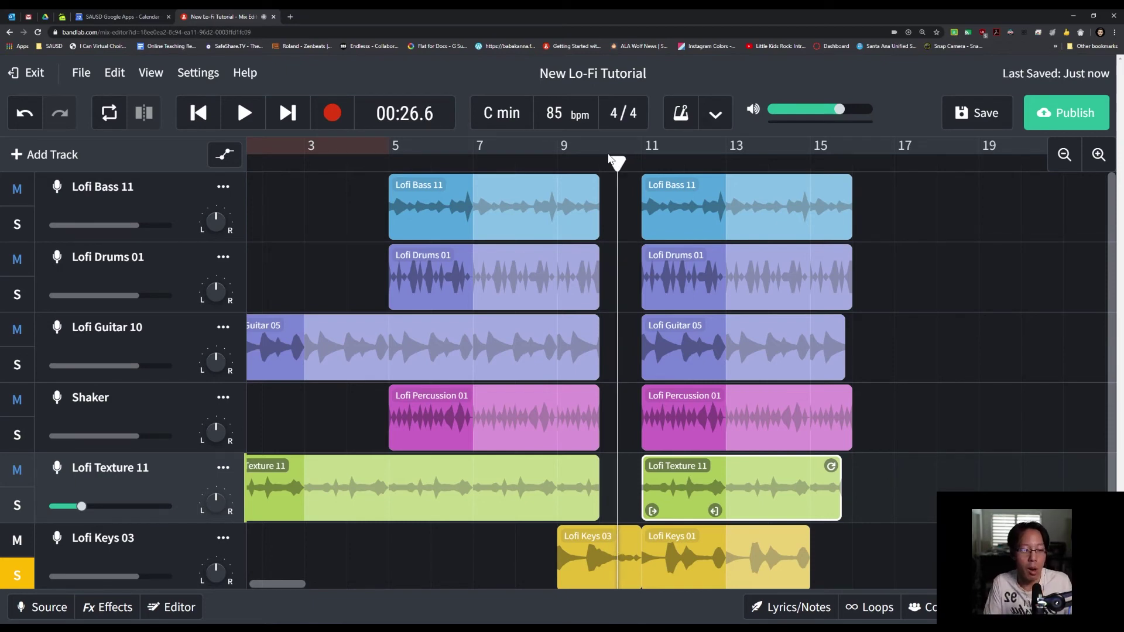
Play the soloed keys track from about bar 7 and stop after a few seconds
{"action": "left_click", "coordinate": [475, 160]}
{"action": "left_click", "coordinate": [240, 112]}
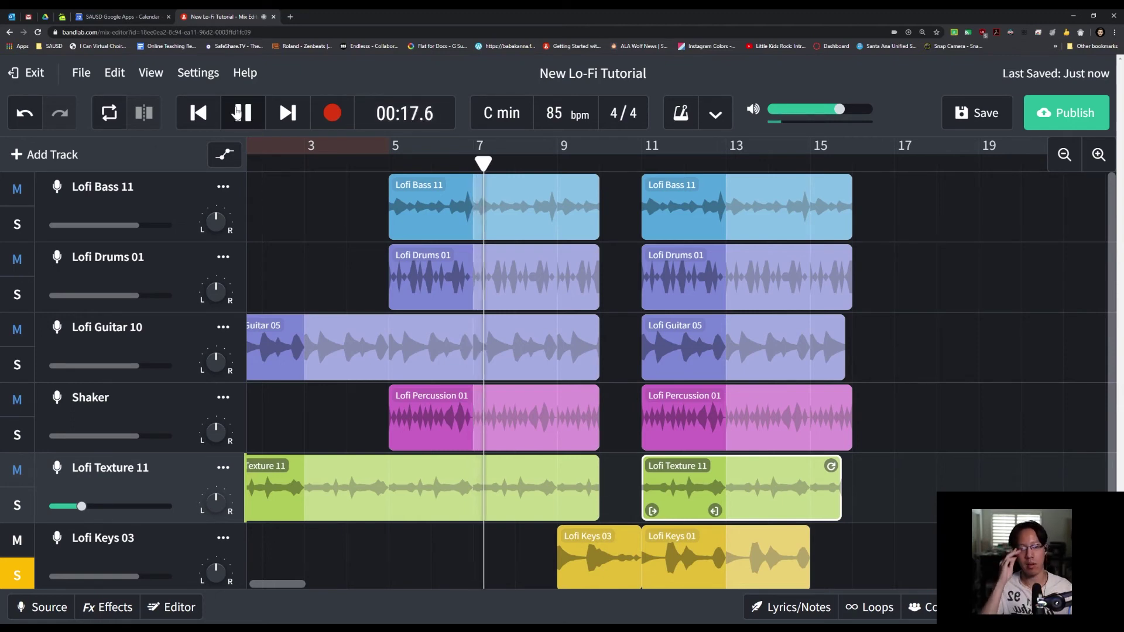
{"action": "left_click", "coordinate": [238, 112]}
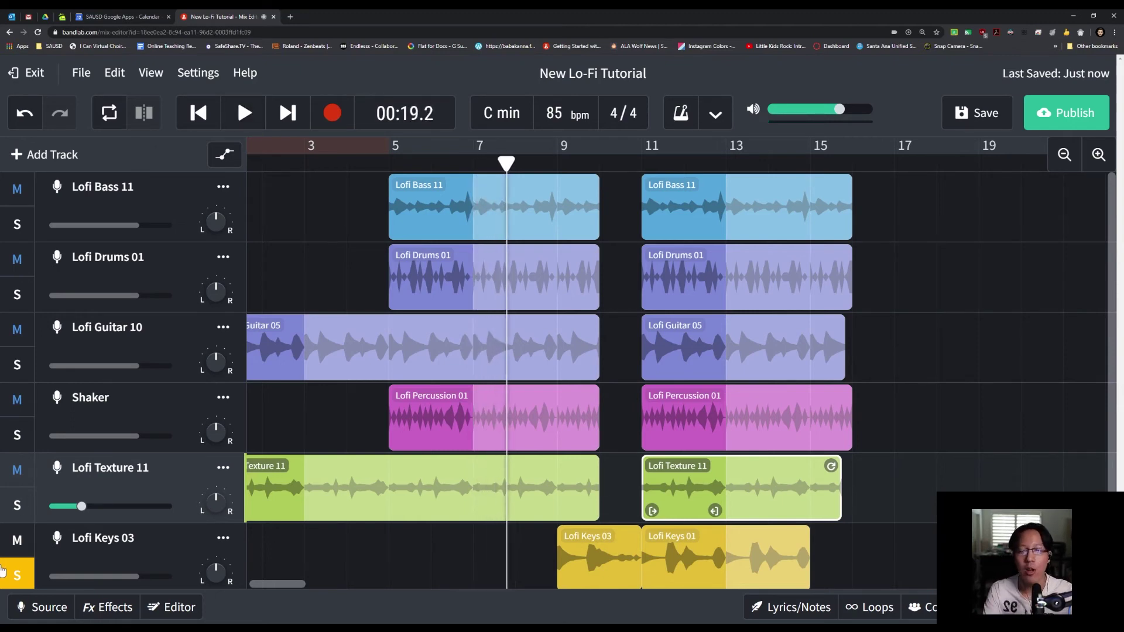
Turn off solo on the Lofi Keys 03 track and play the full mix from about bar 5 through the break into bar 11
{"action": "left_click", "coordinate": [24, 574]}
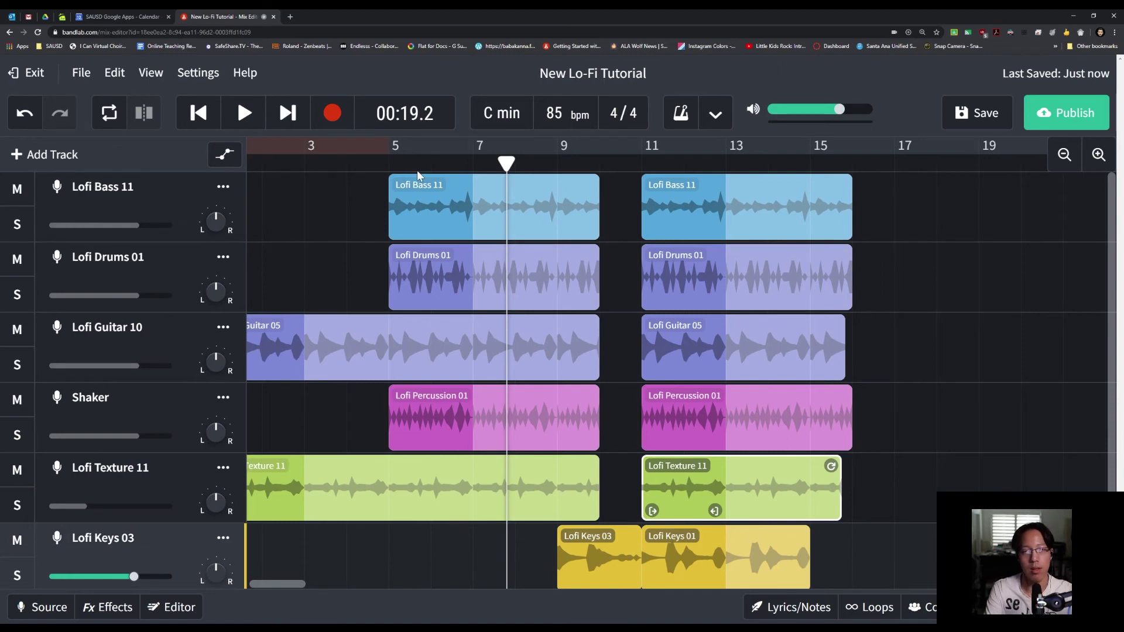
{"action": "left_click", "coordinate": [416, 169]}
{"action": "left_click", "coordinate": [245, 113]}
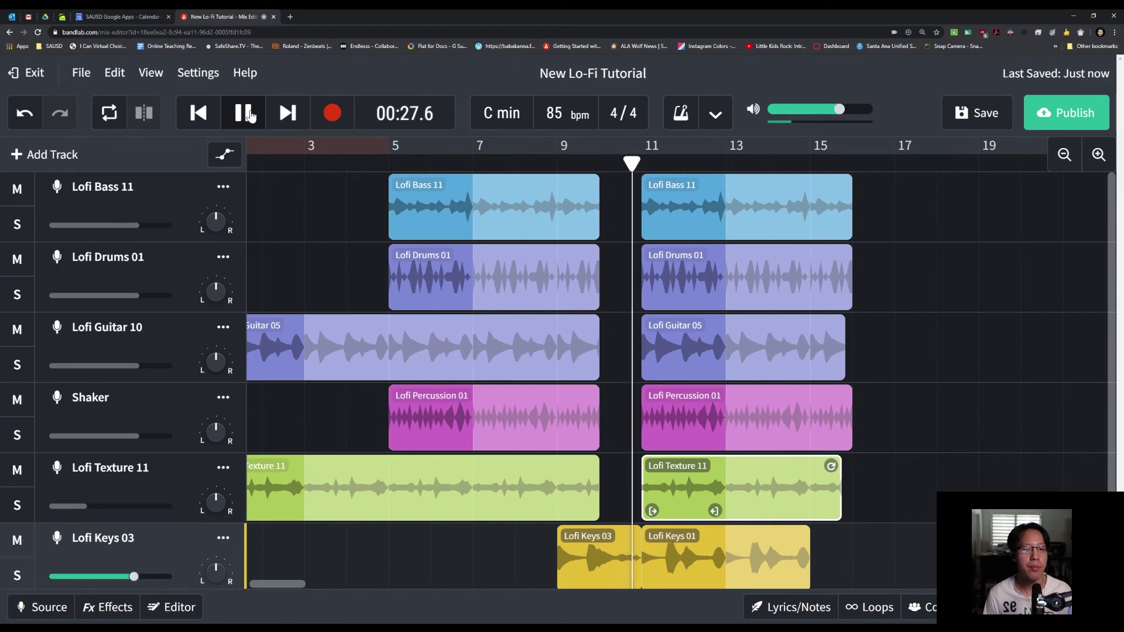
{"action": "left_click", "coordinate": [251, 115]}
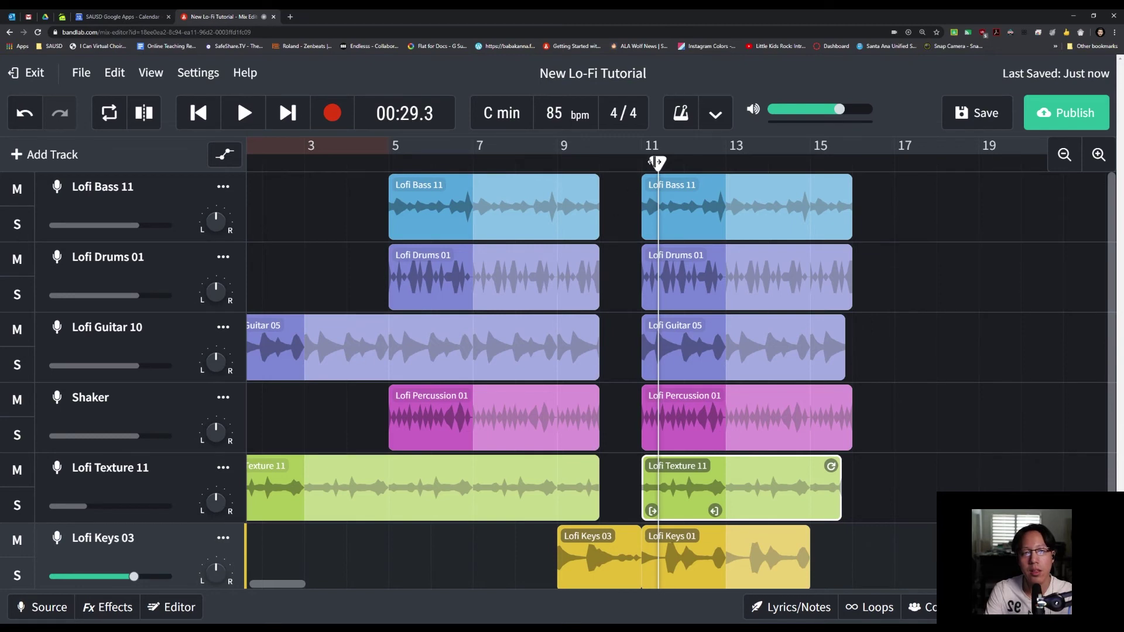
Place the playhead at 26.7 seconds and extend the first Lofi Bass 11 and Lofi Drums 01 clips to it
{"action": "left_click_drag", "start_coordinate": [655, 162], "coordinate": [607, 210]}
{"action": "left_click", "coordinate": [582, 191]}
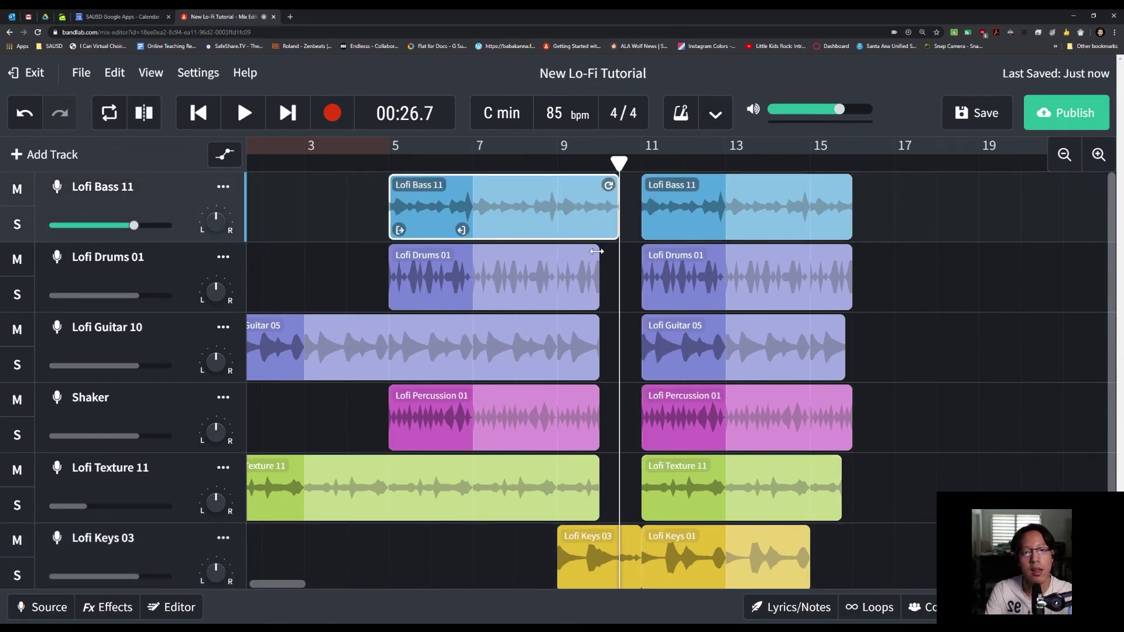
{"action": "left_click_drag", "start_coordinate": [596, 251], "coordinate": [617, 255]}
Extend the first Lofi Guitar 05, Lofi Percussion 01 and Lofi Texture 11 clips to the playhead at 26.7 seconds
{"action": "left_click_drag", "start_coordinate": [597, 325], "coordinate": [607, 327]}
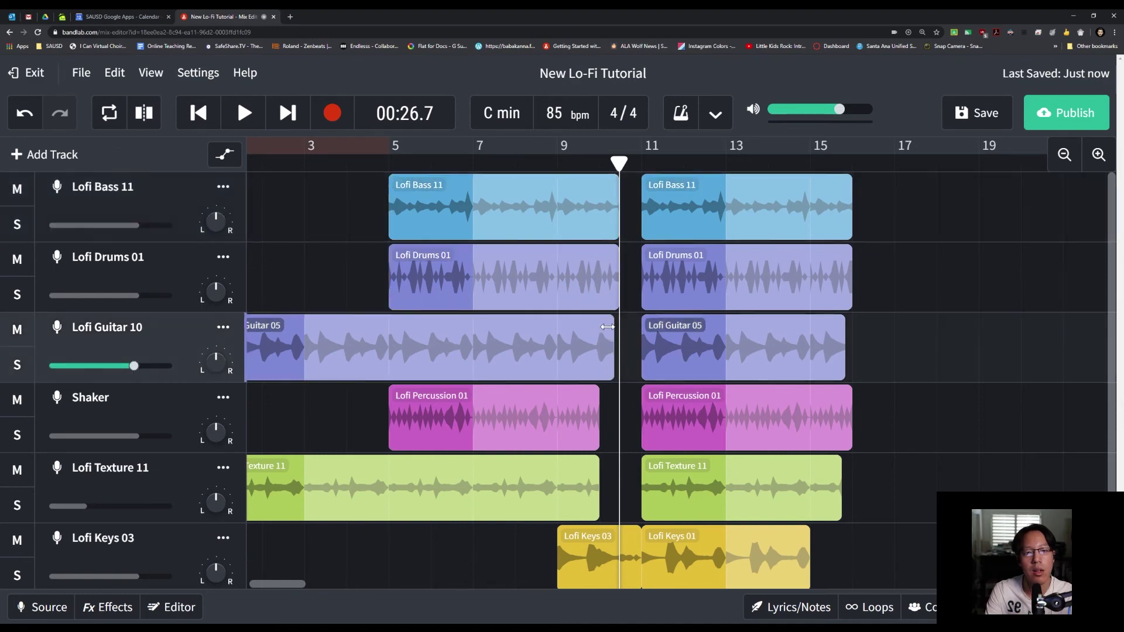
{"action": "right_click", "coordinate": [607, 326]}
{"action": "left_click", "coordinate": [597, 325]}
{"action": "double_click", "coordinate": [600, 325]}
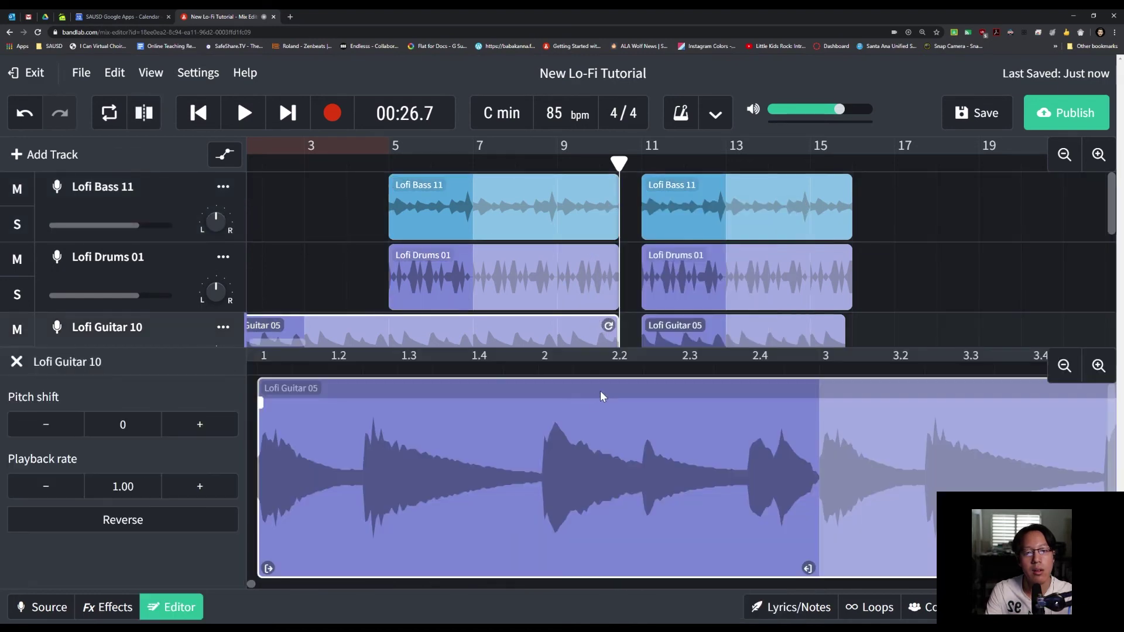
{"action": "left_click", "coordinate": [177, 608]}
{"action": "left_click_drag", "start_coordinate": [597, 388], "coordinate": [612, 389]}
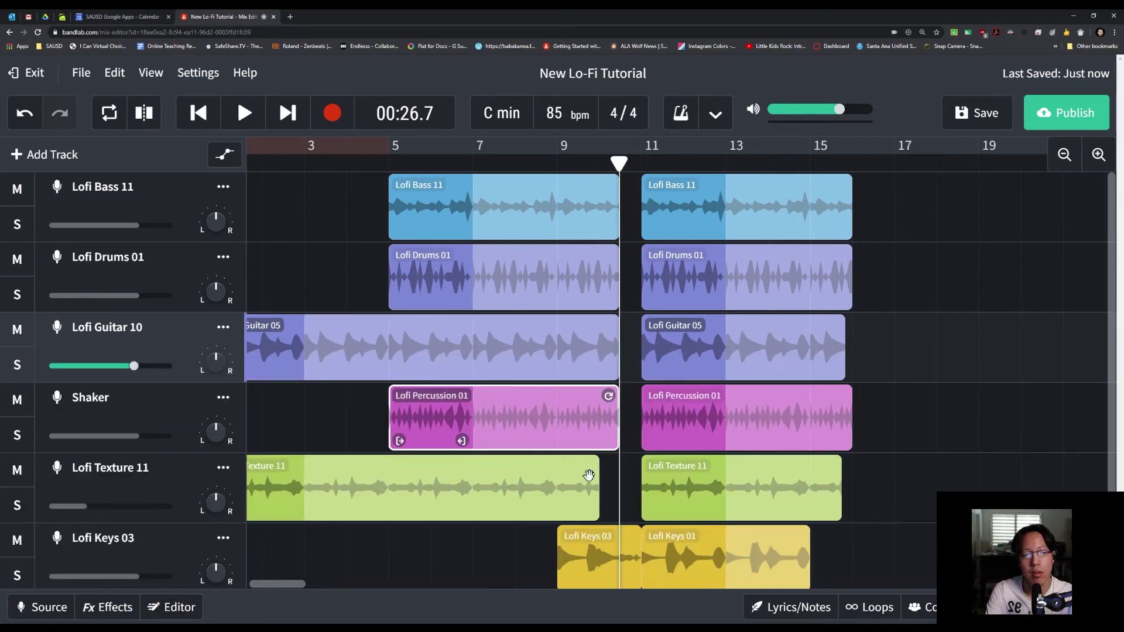
{"action": "left_click_drag", "start_coordinate": [597, 471], "coordinate": [603, 470]}
Play the arrangement from 21.9 seconds across the shortened break into bar 11, then stop playback
{"action": "left_click", "coordinate": [551, 163]}
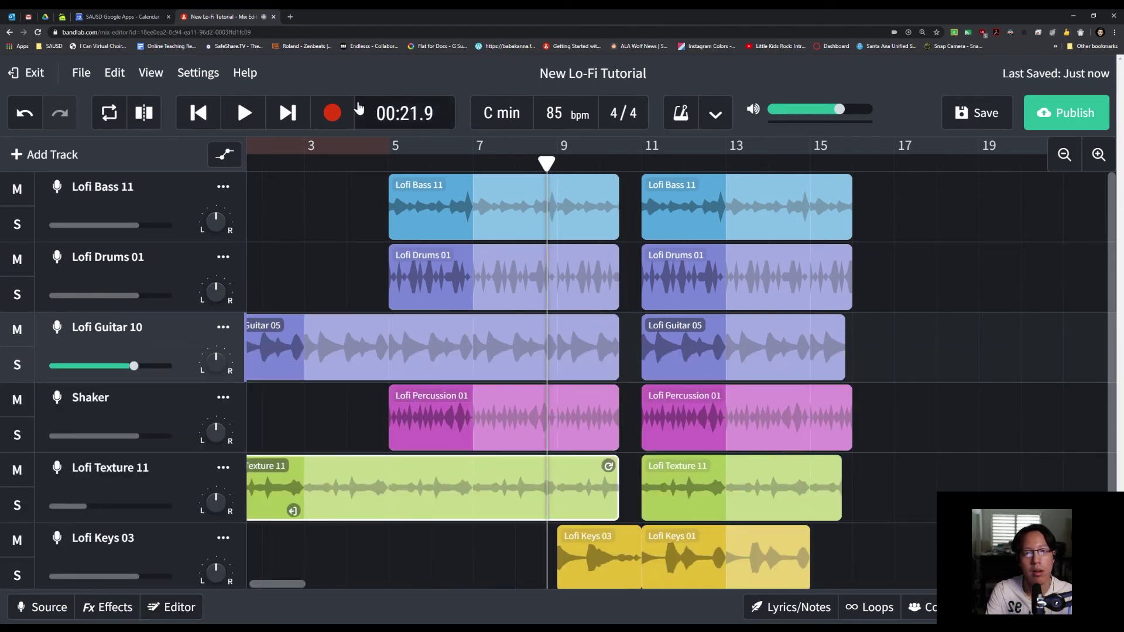
{"action": "left_click", "coordinate": [244, 112]}
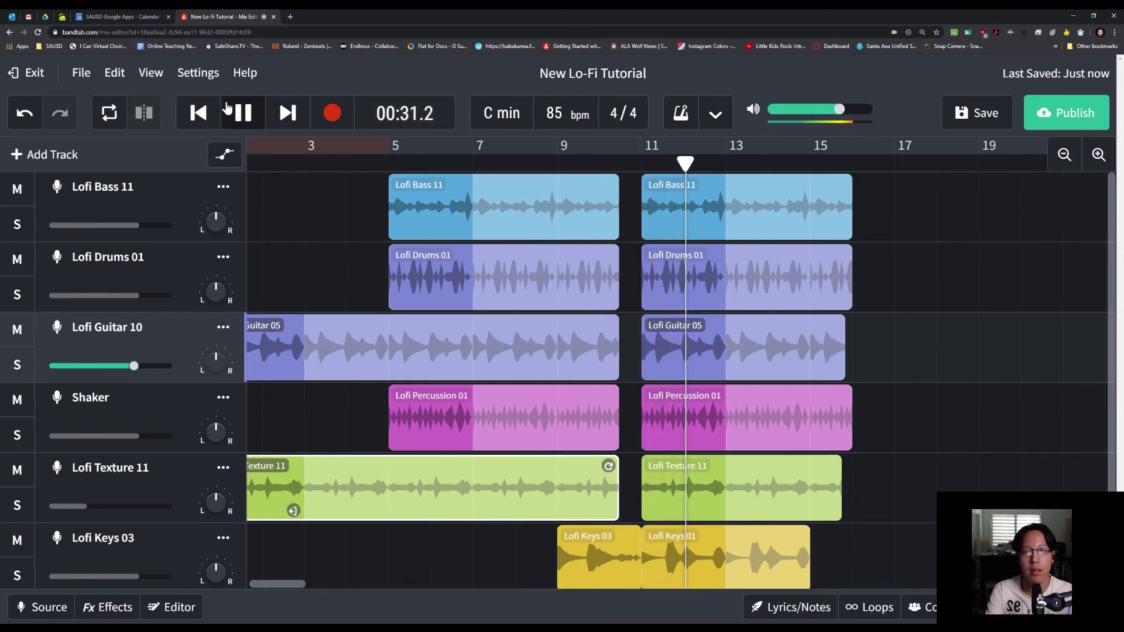
{"action": "left_click", "coordinate": [242, 113]}
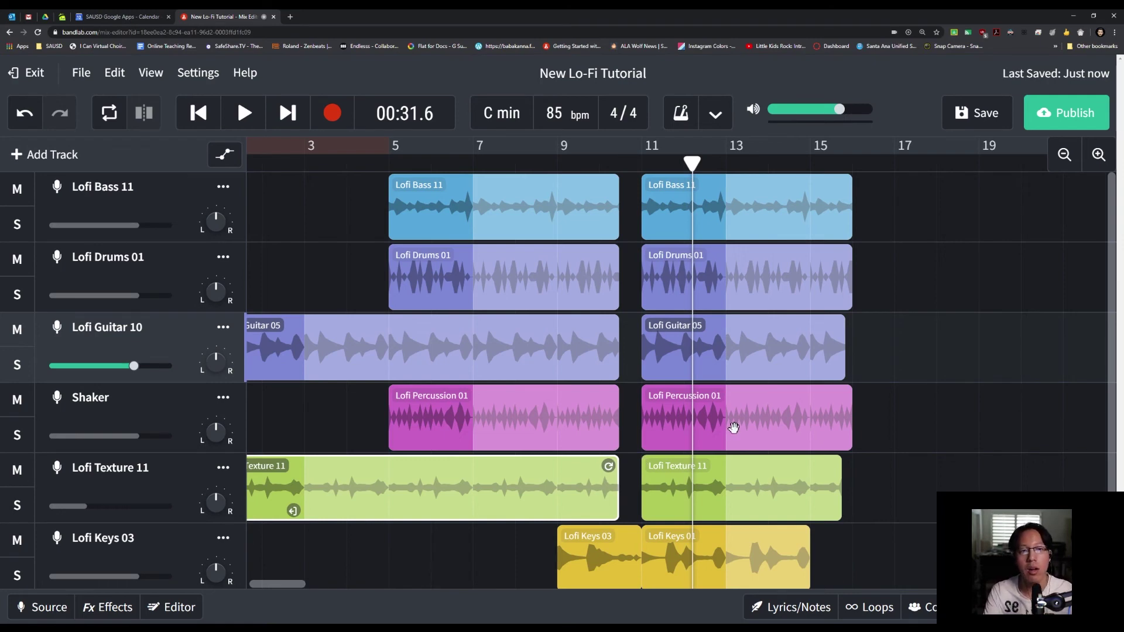
Delete the Lofi Bass 11, Lofi Drums 01 and Lofi Guitar 05 clips that start at bar 11
{"action": "left_click", "coordinate": [670, 220]}
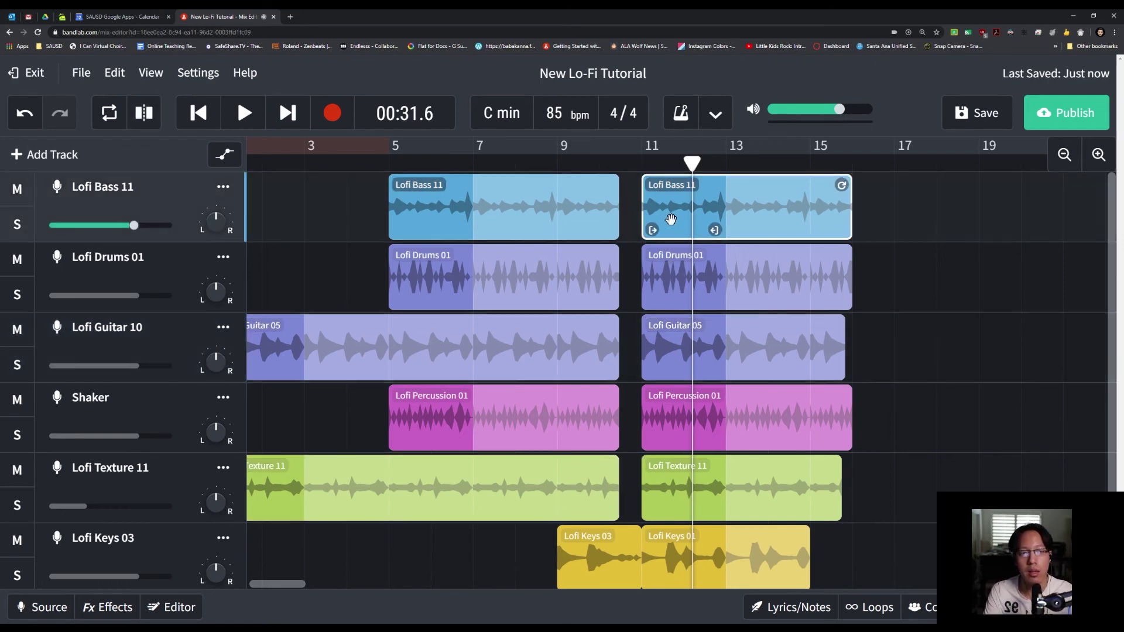
{"action": "key", "text": "Delete"}
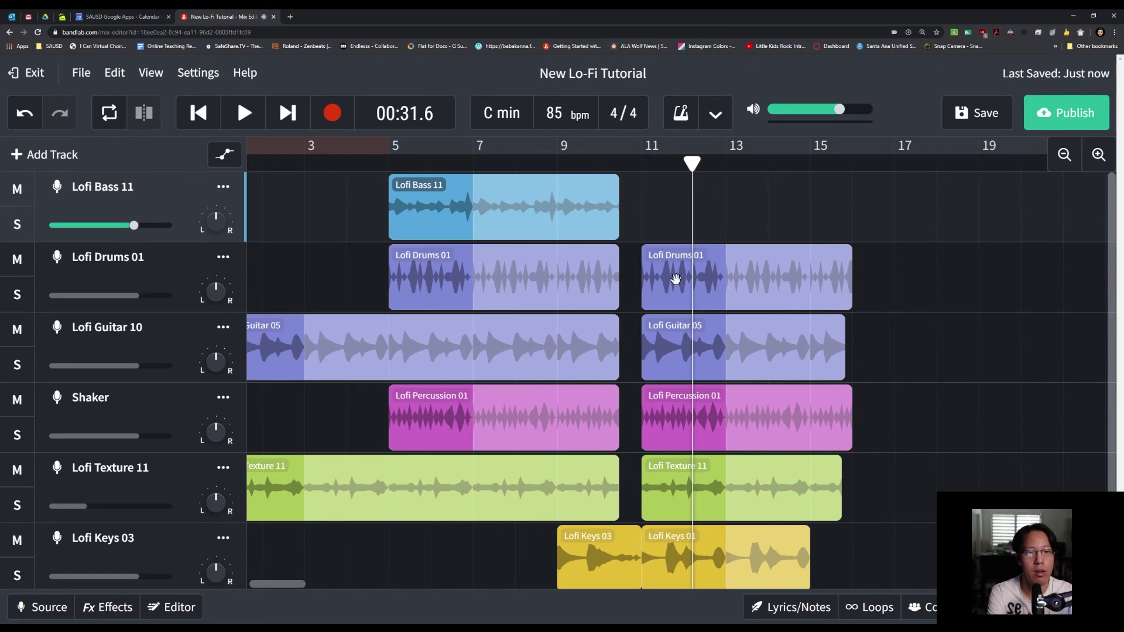
{"action": "left_click", "coordinate": [675, 278]}
{"action": "key", "text": "Delete"}
{"action": "left_click", "coordinate": [667, 345]}
{"action": "key", "text": "Delete"}
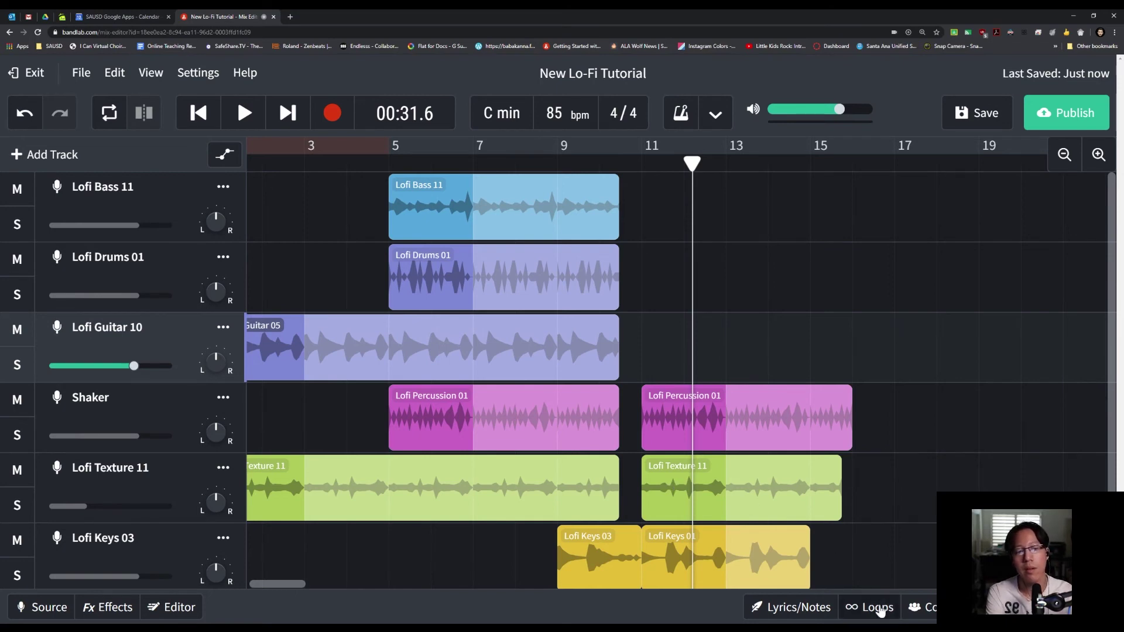
Open the loop library and search the Lo-Fi Hip Hop Vol. 2 pack for "bass"
{"action": "left_click", "coordinate": [876, 608]}
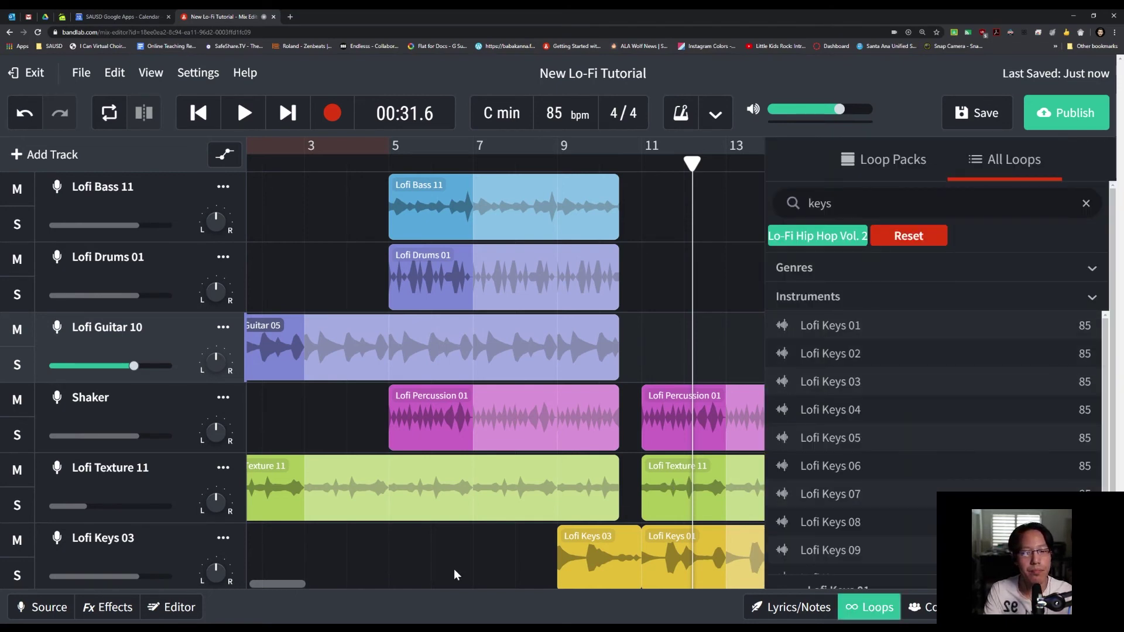
{"action": "left_click_drag", "start_coordinate": [278, 584], "coordinate": [287, 585]}
{"action": "scroll", "coordinate": [913, 393], "scroll_direction": "down", "scroll_amount": 2}
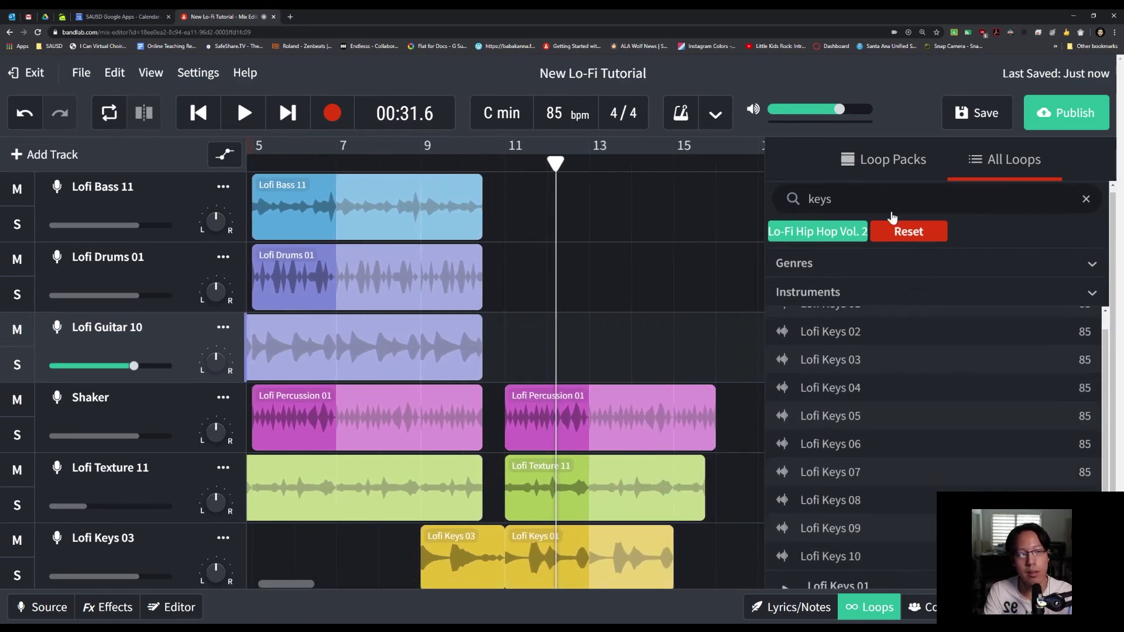
{"action": "scroll", "coordinate": [890, 215], "scroll_direction": "up", "scroll_amount": 1}
{"action": "left_click", "coordinate": [860, 204]}
{"action": "key", "text": "BackSpace"}
{"action": "key", "text": "BackSpace"}
{"action": "key", "text": "BackSpace"}
{"action": "key", "text": "BackSpace"}
{"action": "type", "text": "bass"}
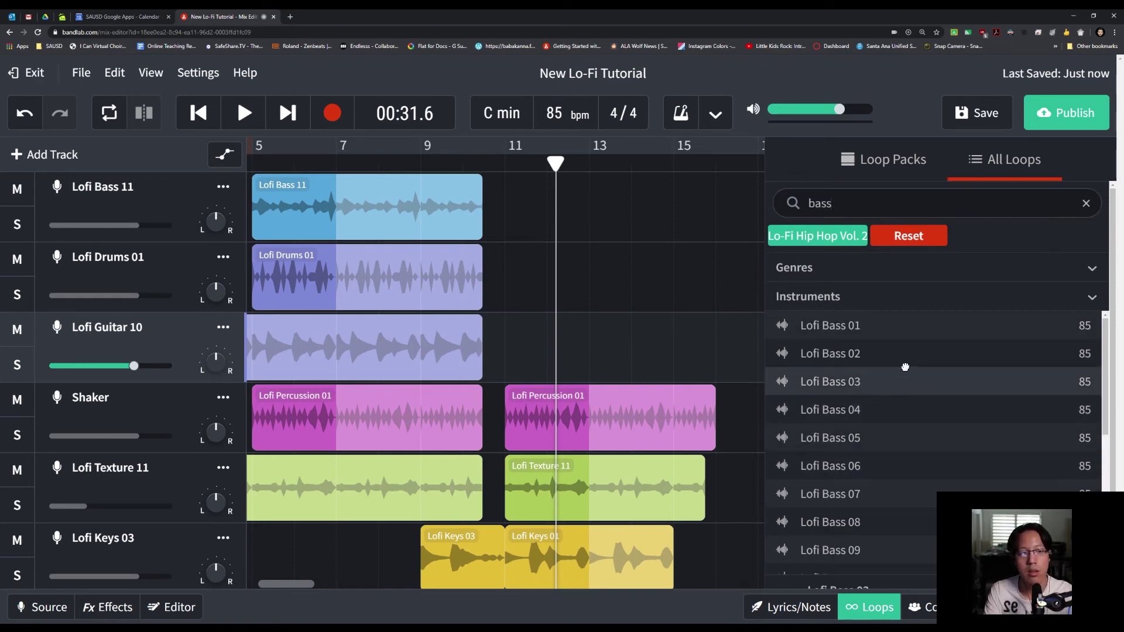
Audition several bass loops, including 03, 06, 13 and 15, and place Lofi Bass 15 at bar 11 on the Lofi Bass 11 track
{"action": "left_click", "coordinate": [904, 370]}
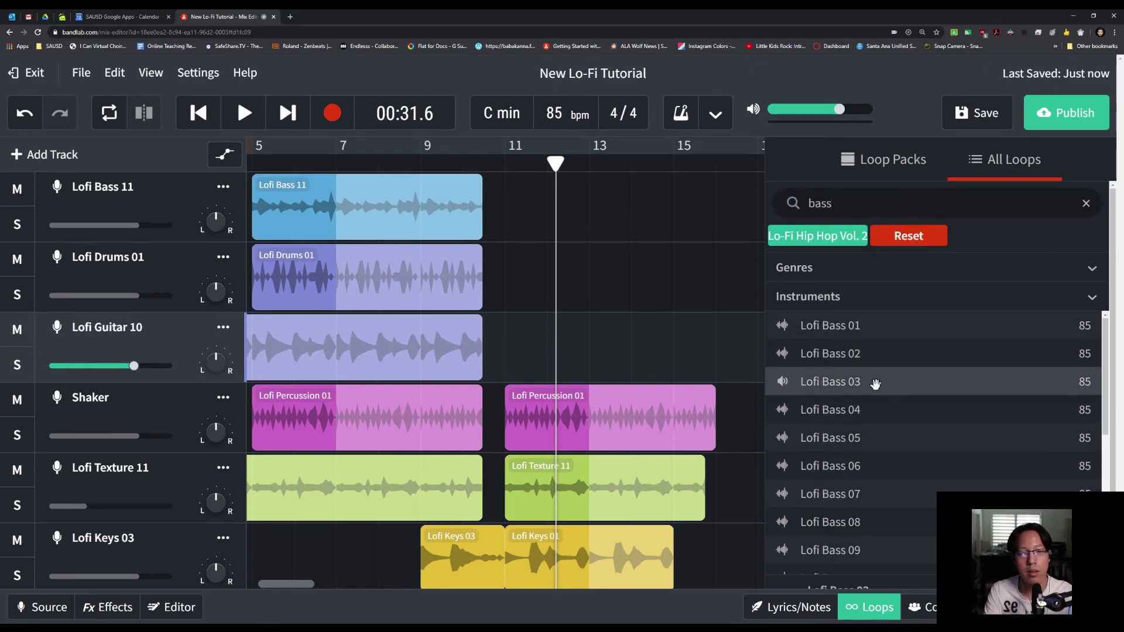
{"action": "left_click", "coordinate": [881, 359]}
{"action": "left_click", "coordinate": [856, 466]}
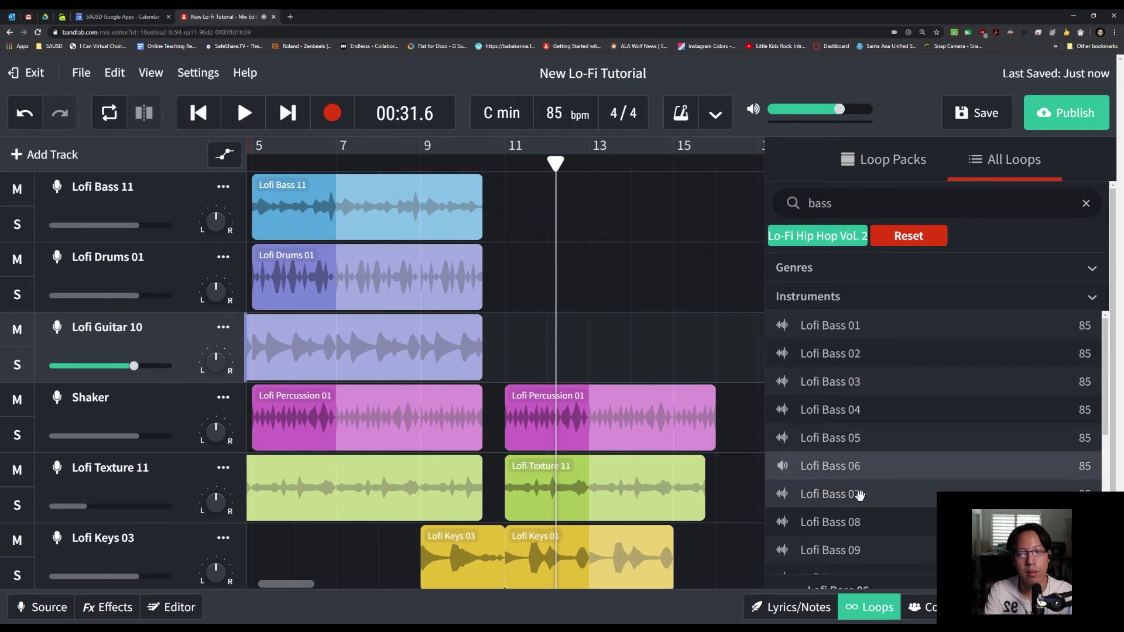
{"action": "scroll", "coordinate": [876, 515], "scroll_direction": "down", "scroll_amount": 4}
{"action": "left_click", "coordinate": [876, 444]}
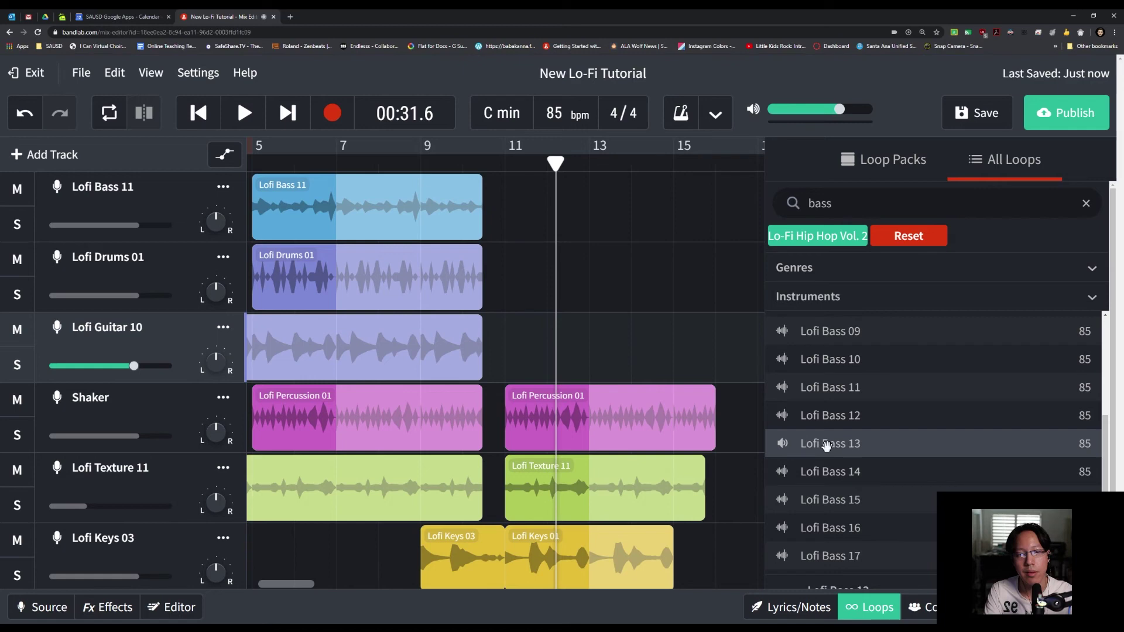
{"action": "left_click", "coordinate": [838, 491]}
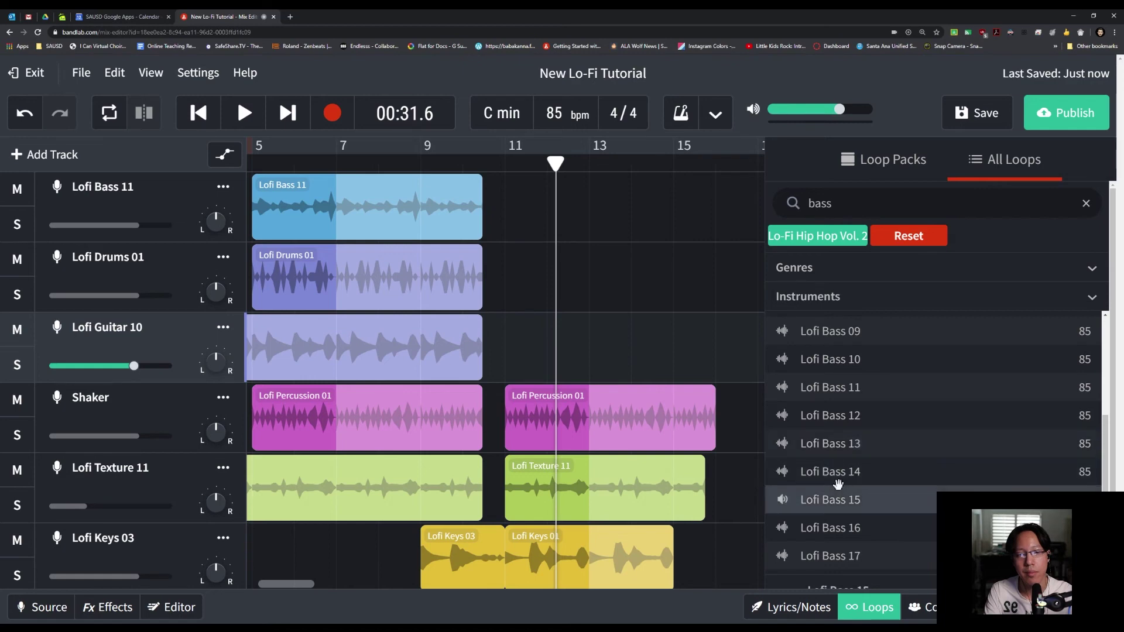
{"action": "left_click_drag", "start_coordinate": [840, 499], "coordinate": [561, 207]}
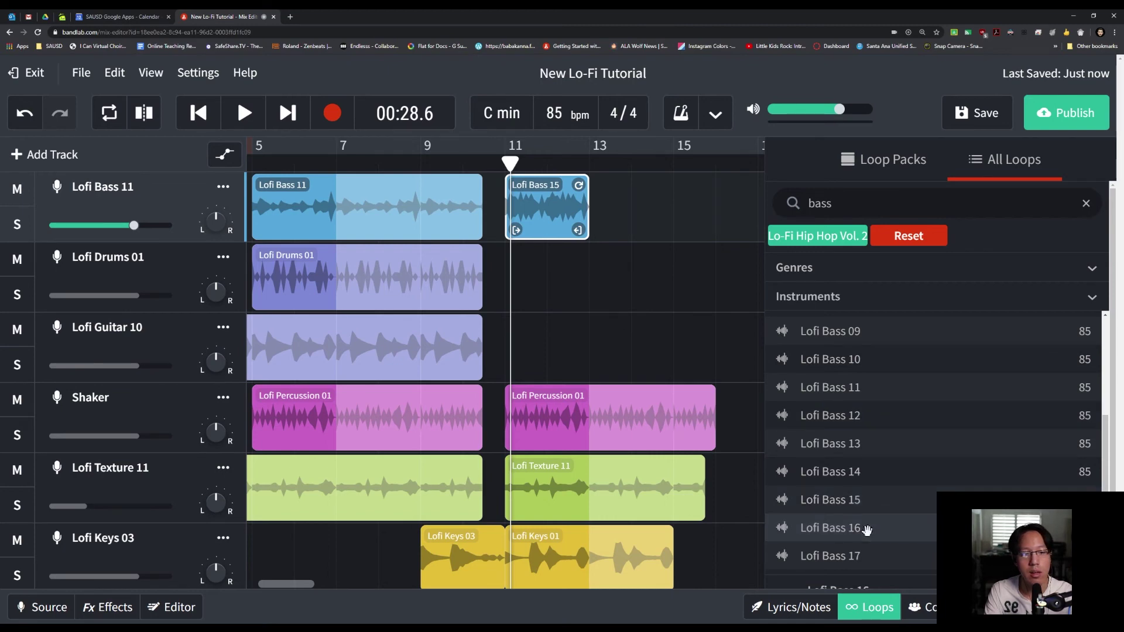
Search the loop library for "drums" and place Lofi Drums 02 at bar 11 on the Lofi Drums 01 track
{"action": "double_click", "coordinate": [886, 195]}
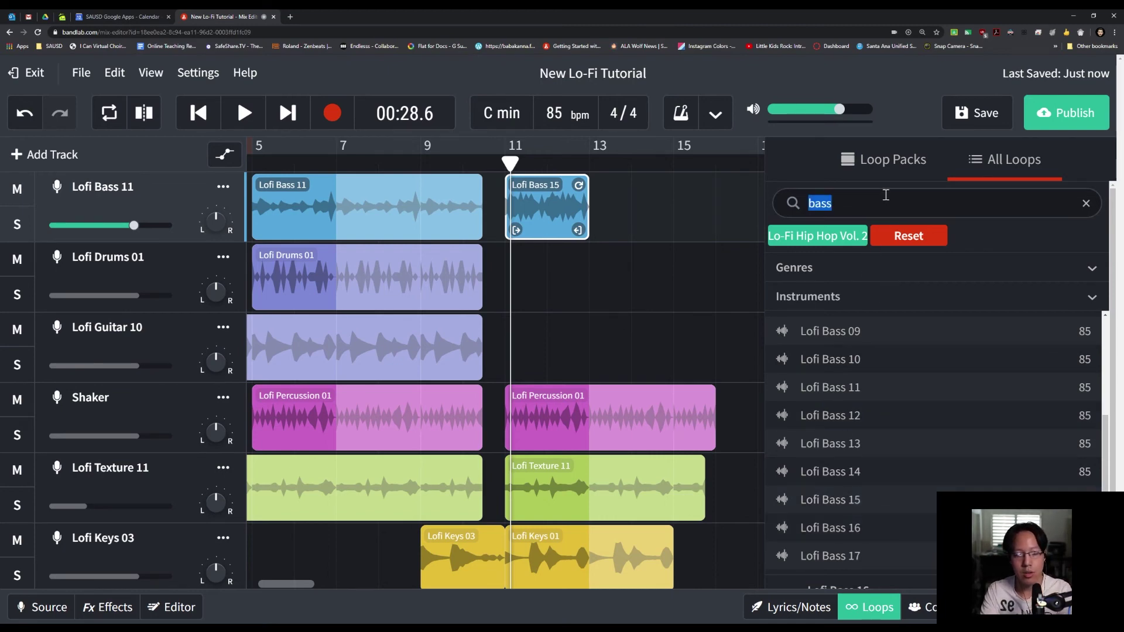
{"action": "type", "text": "drums"}
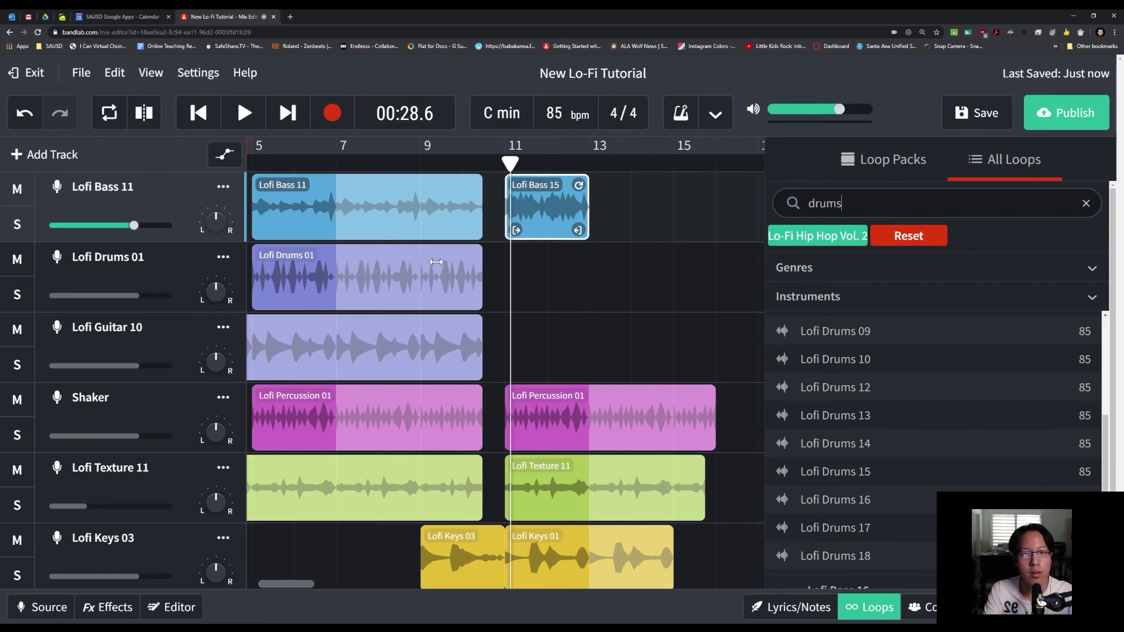
{"action": "scroll", "coordinate": [1003, 388], "scroll_direction": "up", "scroll_amount": 4}
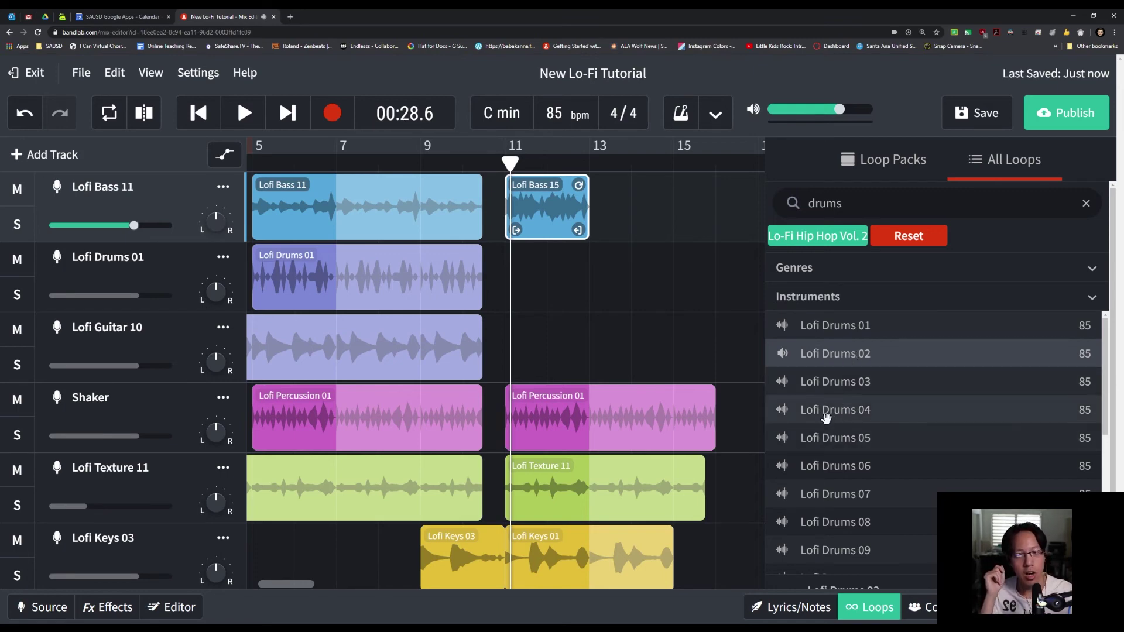
{"action": "left_click_drag", "start_coordinate": [851, 356], "coordinate": [521, 287]}
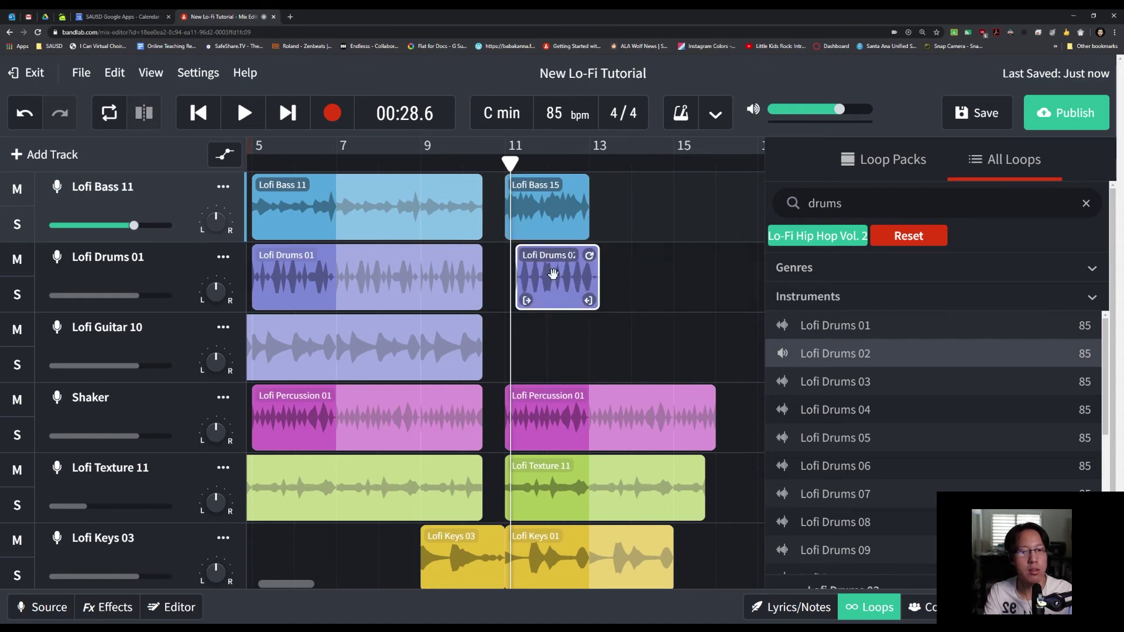
Delete the Lofi Percussion 01 clip at bar 11 on the Shaker track and select the clip at bar 5
{"action": "left_click", "coordinate": [550, 466]}
{"action": "left_click", "coordinate": [572, 411]}
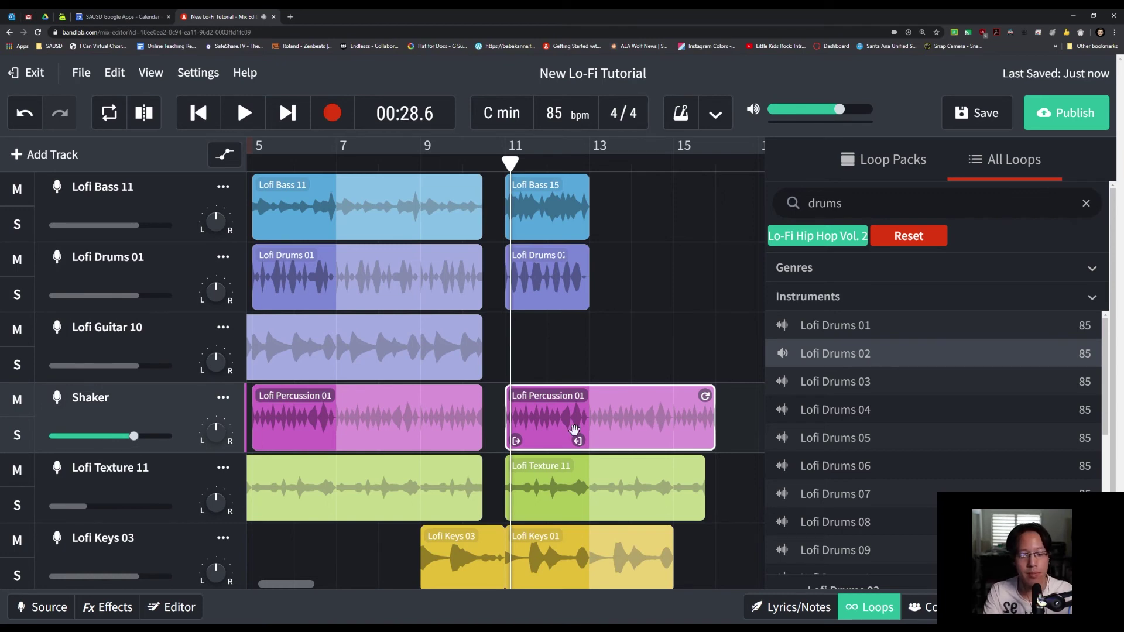
{"action": "key", "text": "Delete"}
{"action": "left_click", "coordinate": [274, 417]}
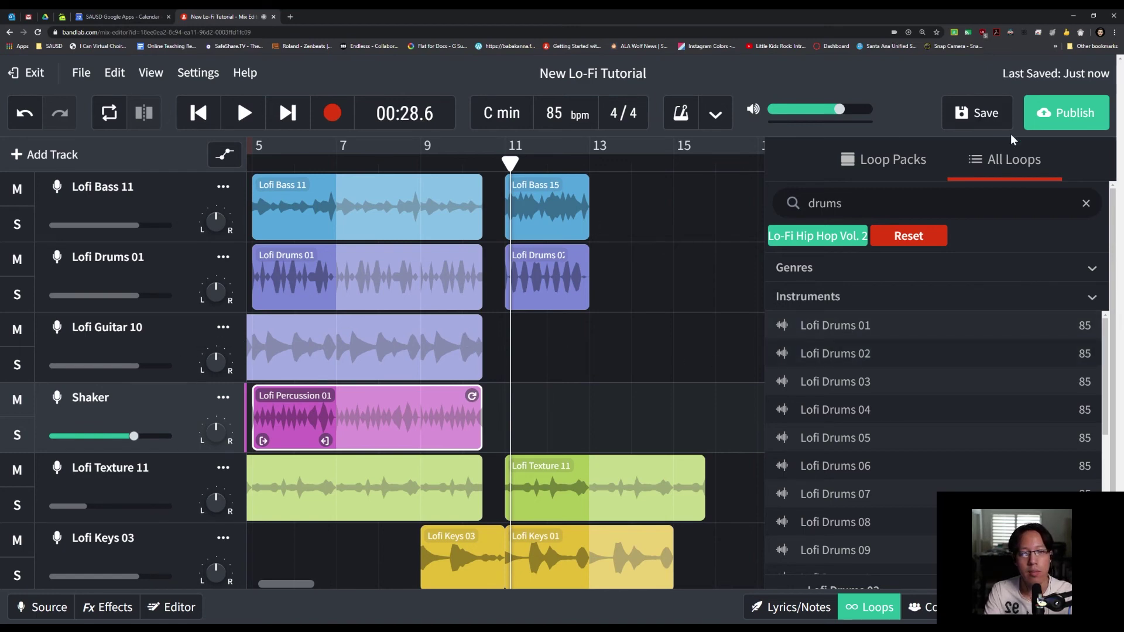
Close the loop library and play the arrangement from 20.6 seconds to hear the new bar 11 section
{"action": "left_click", "coordinate": [870, 607]}
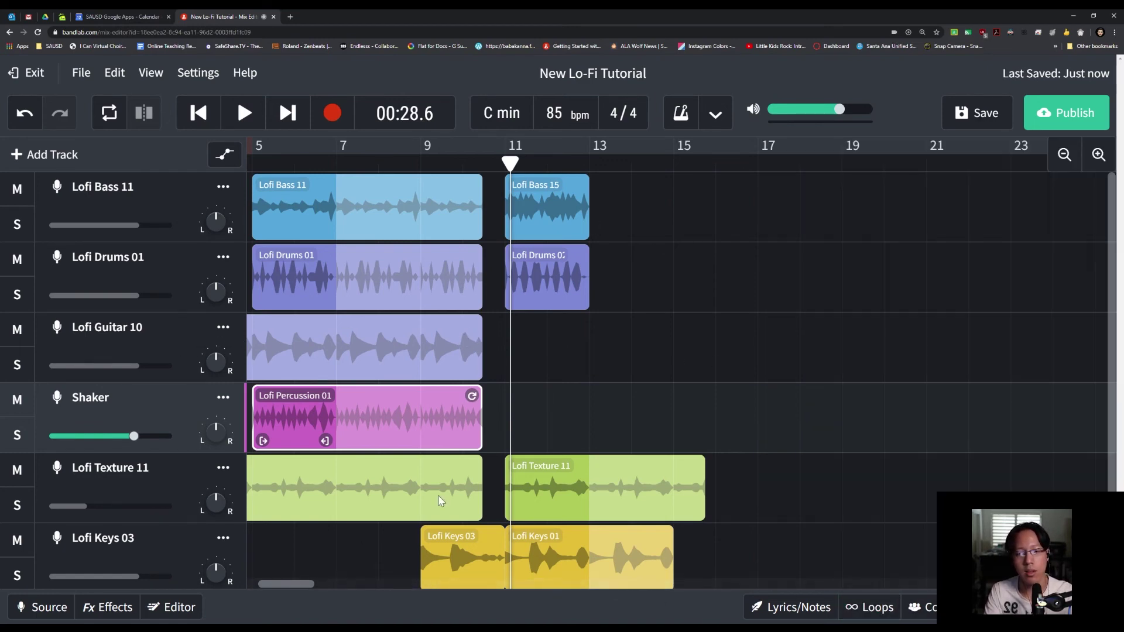
{"action": "left_click", "coordinate": [1064, 155]}
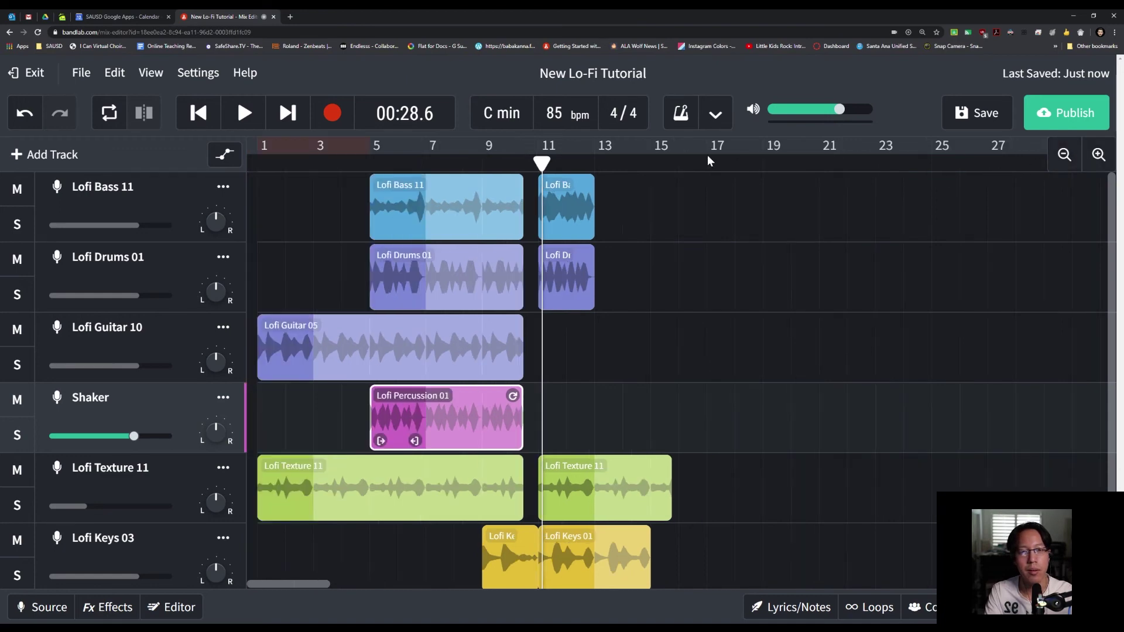
{"action": "left_click", "coordinate": [461, 163]}
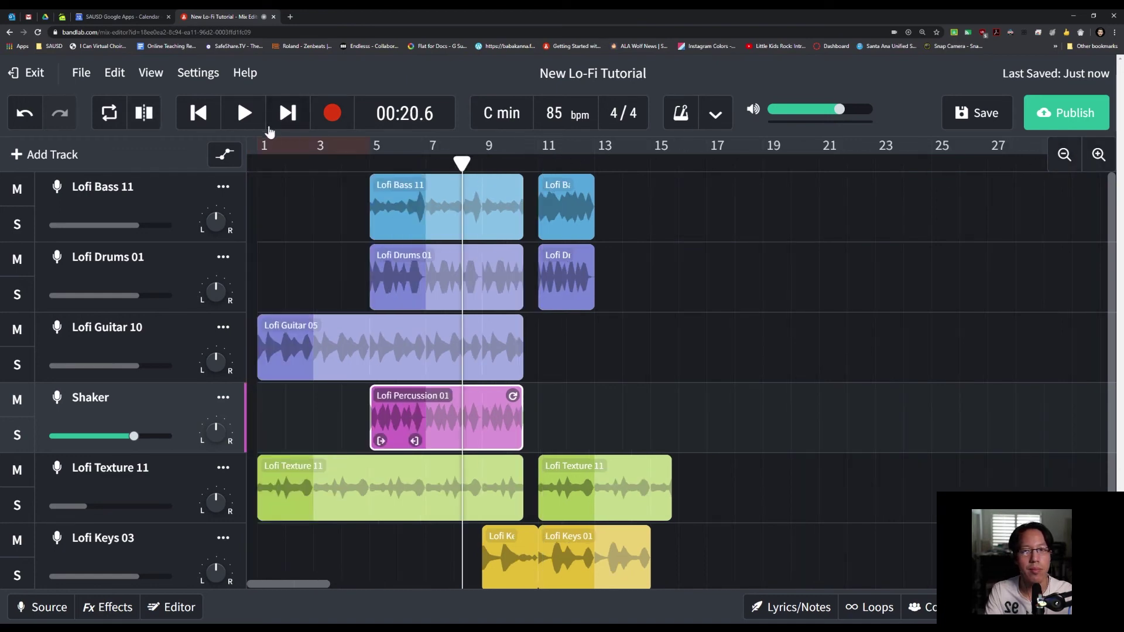
{"action": "left_click", "coordinate": [245, 114]}
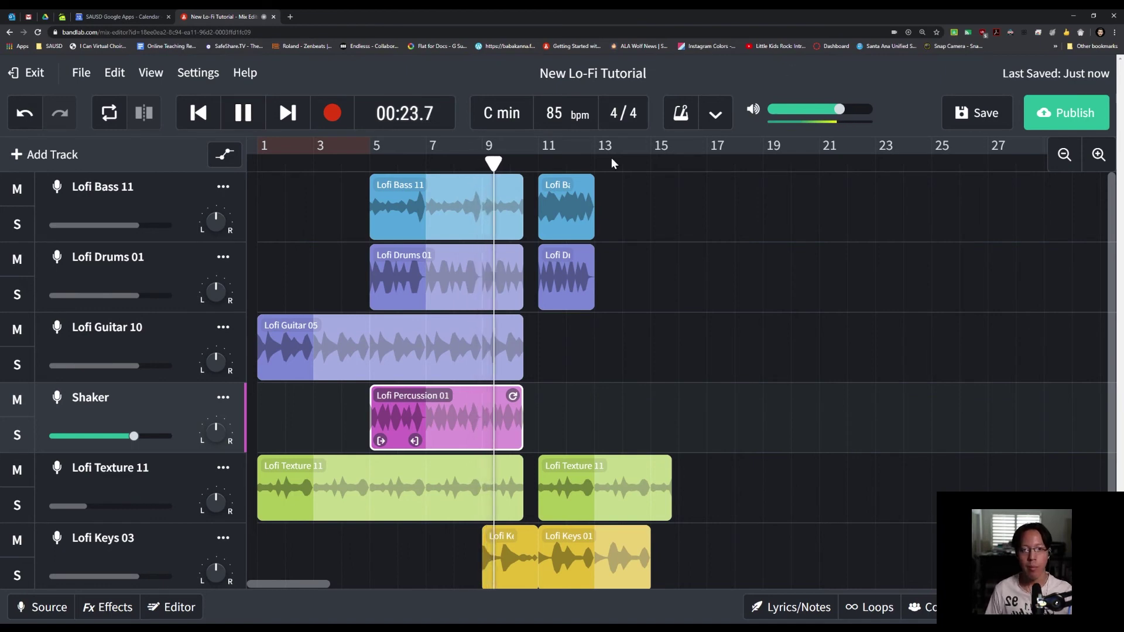
Extend the looped Lofi Bass 15 clip to about bar 15 and Lofi Drums 02 slightly further, listening to the section before stopping playback
{"action": "left_click", "coordinate": [591, 186]}
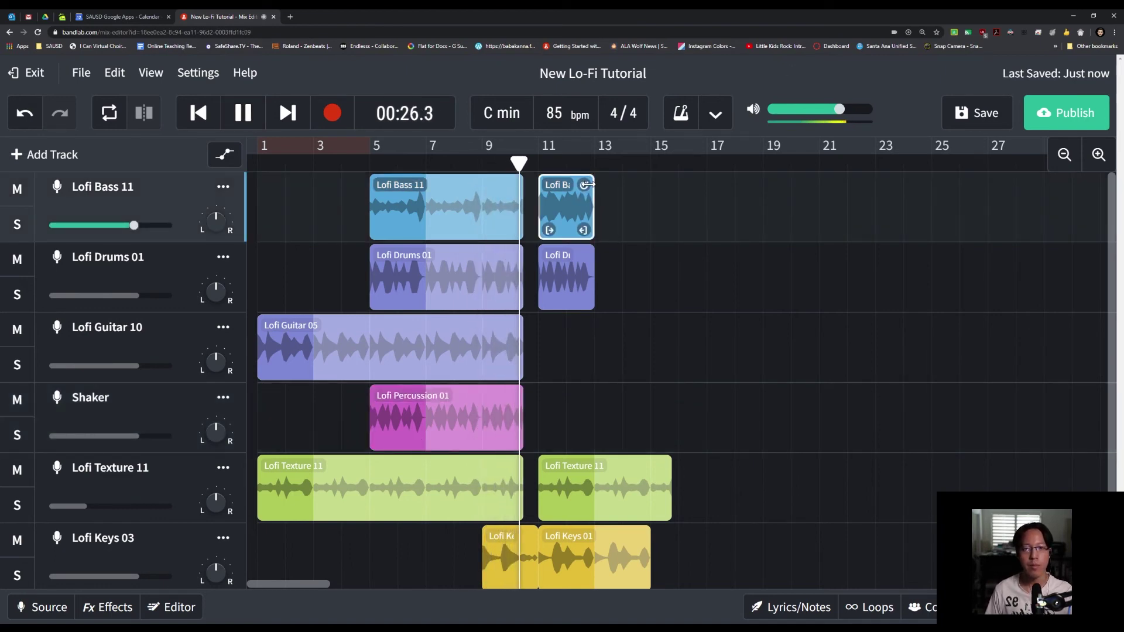
{"action": "left_click_drag", "start_coordinate": [591, 186], "coordinate": [658, 186]}
{"action": "left_click", "coordinate": [591, 253]}
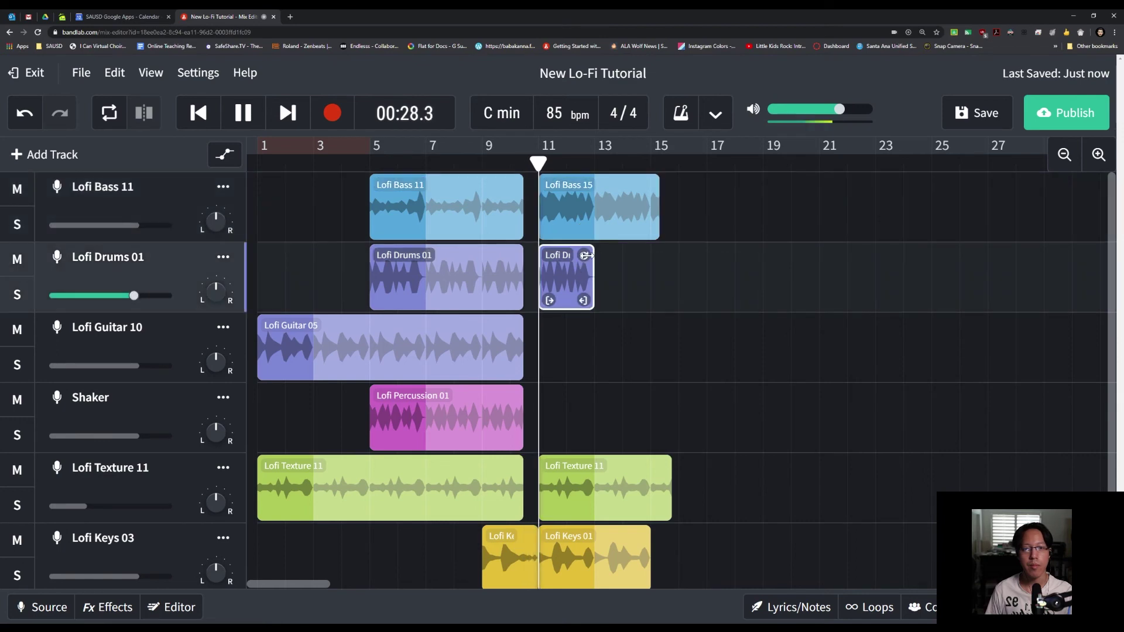
{"action": "left_click_drag", "start_coordinate": [592, 252], "coordinate": [666, 255]}
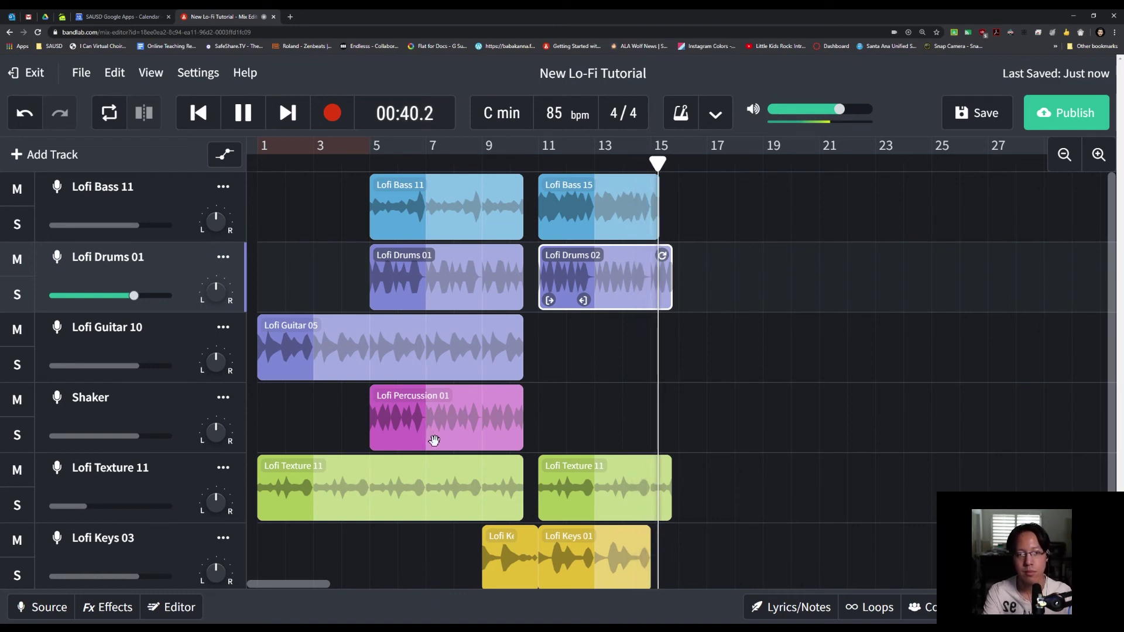
{"action": "key", "text": "space"}
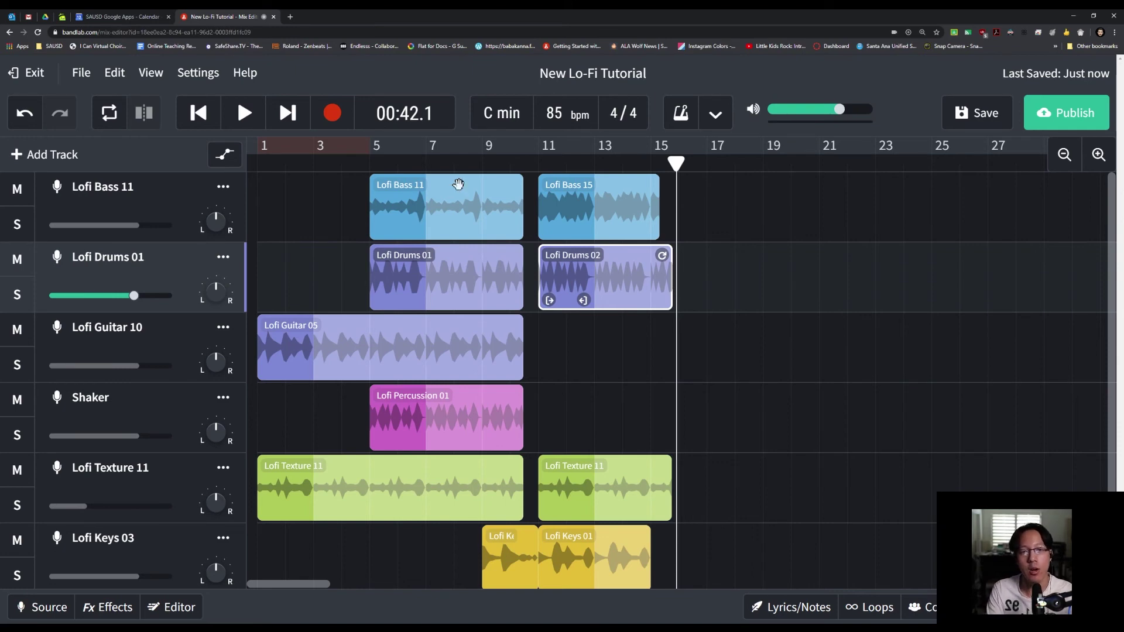
Copy the opening bass, drums, guitar, percussion and texture clips together and paste them at 59.3 seconds
{"action": "left_click_drag", "start_coordinate": [268, 193], "coordinate": [413, 481]}
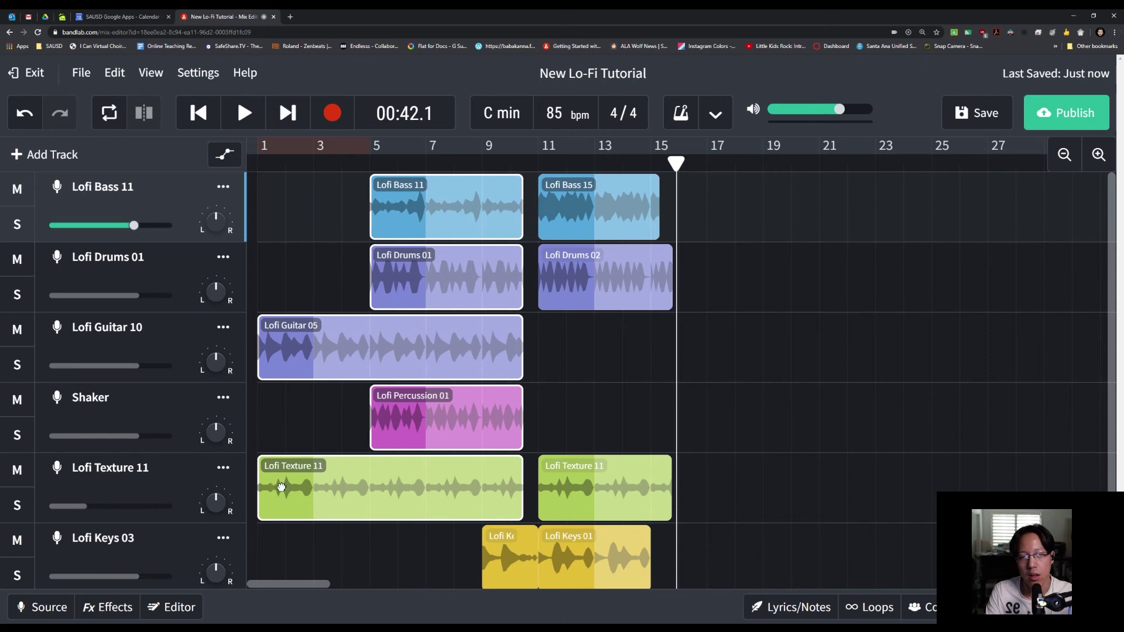
{"action": "right_click", "coordinate": [281, 487]}
{"action": "left_click", "coordinate": [384, 290]}
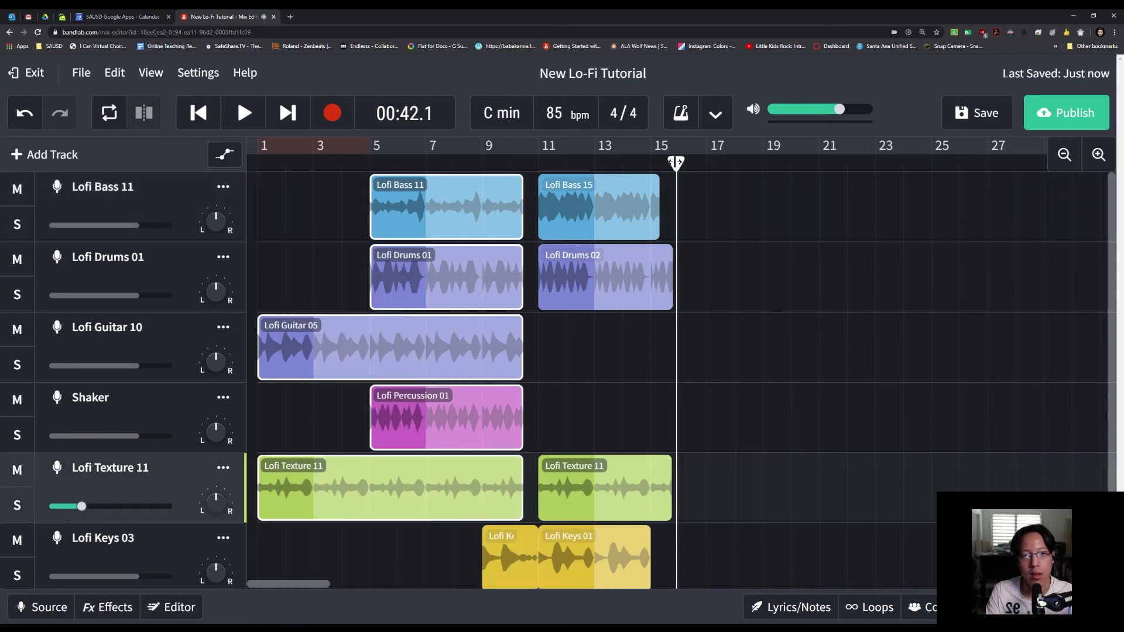
{"action": "left_click_drag", "start_coordinate": [676, 163], "coordinate": [843, 178]}
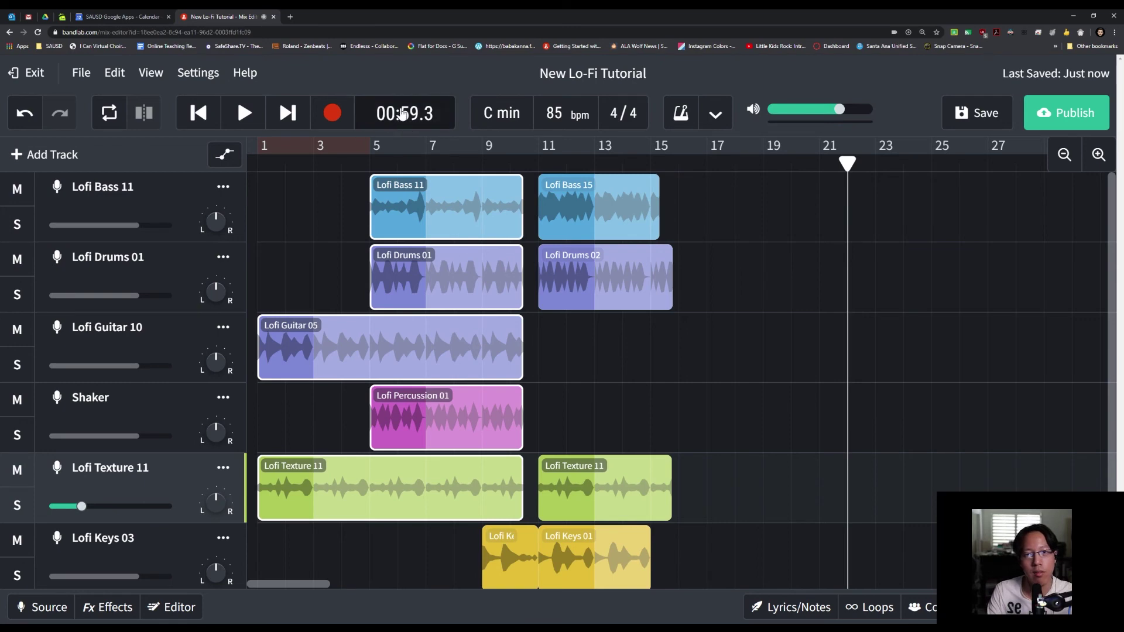
{"action": "right_click", "coordinate": [878, 225]}
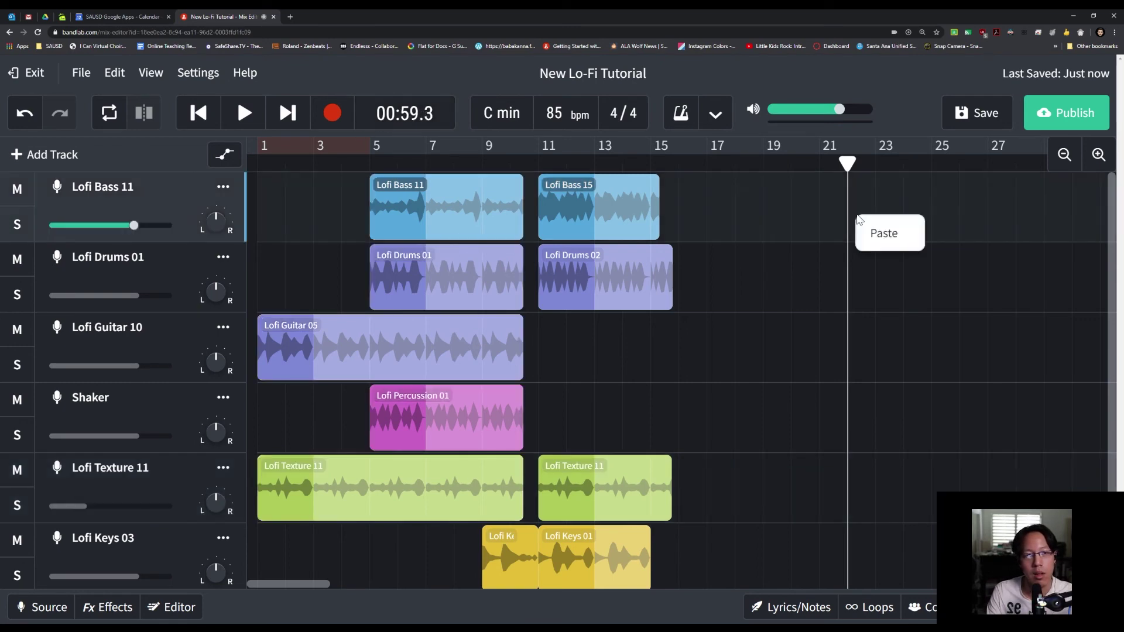
{"action": "left_click", "coordinate": [883, 231]}
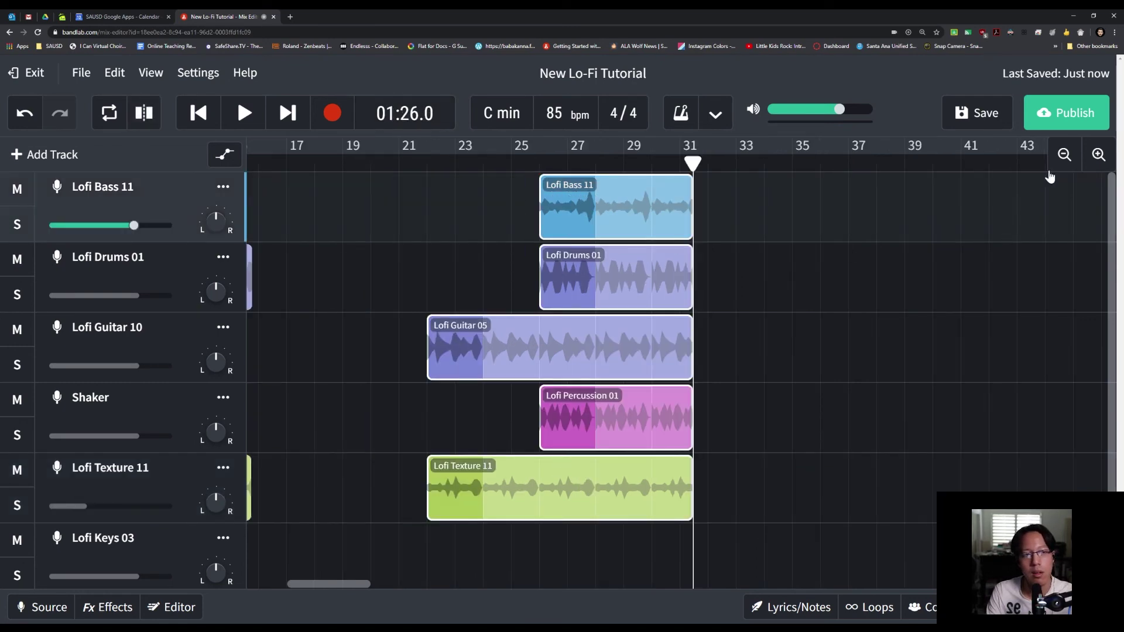
Select the pasted bass, drums, guitar, percussion and texture clips after bar 21 and delete them
{"action": "left_click", "coordinate": [1063, 156]}
{"action": "left_click_drag", "start_coordinate": [386, 198], "coordinate": [534, 502]}
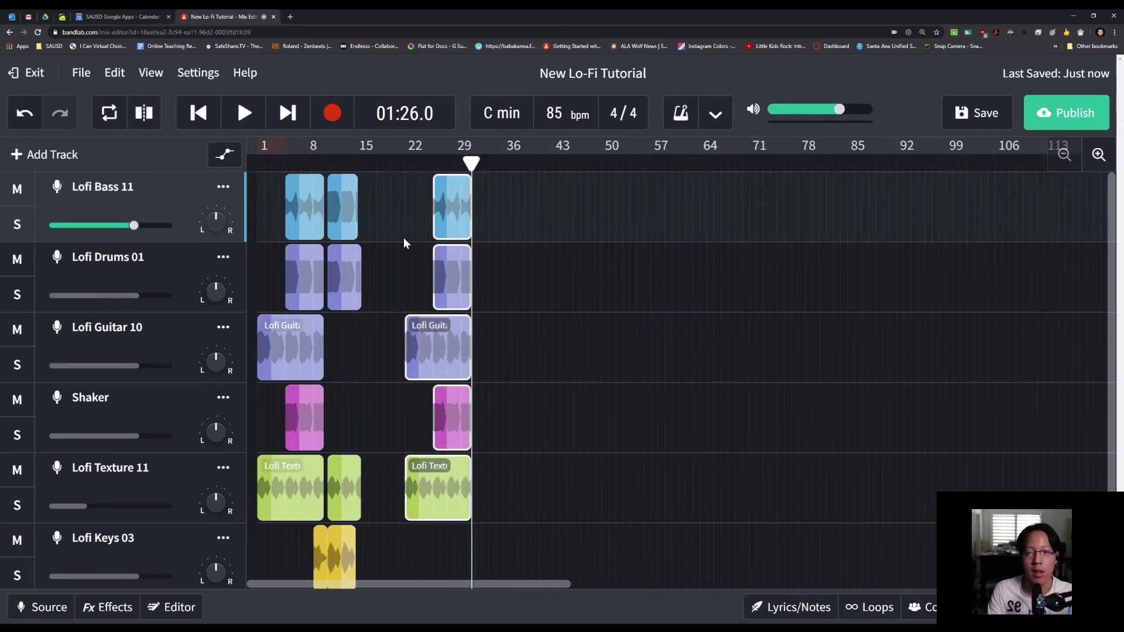
{"action": "left_click_drag", "start_coordinate": [270, 225], "coordinate": [378, 249]}
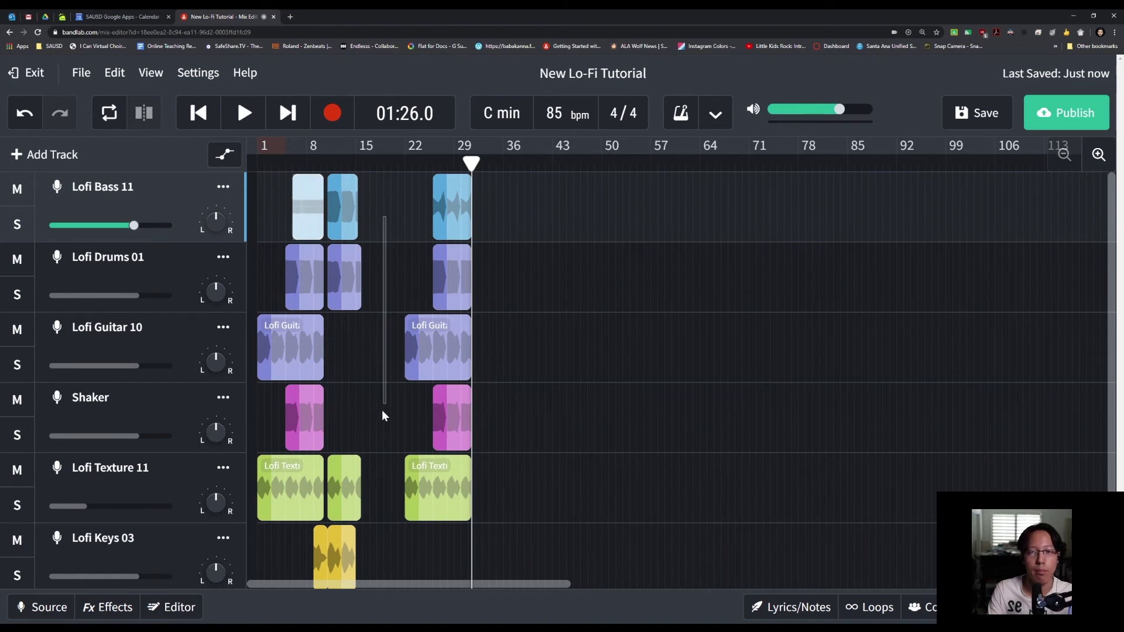
{"action": "left_click_drag", "start_coordinate": [384, 414], "coordinate": [373, 479]}
{"action": "left_click_drag", "start_coordinate": [405, 219], "coordinate": [458, 472]}
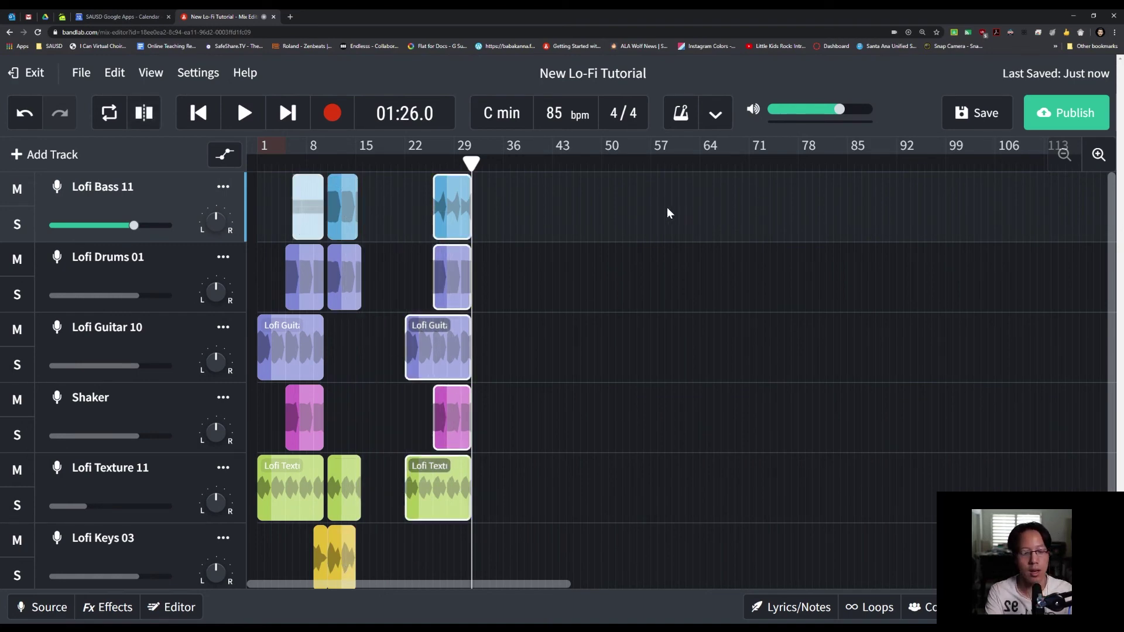
{"action": "key", "text": "Delete"}
Play the arrangement from bar 11 to hear the contrasting section
{"action": "left_click", "coordinate": [1098, 155]}
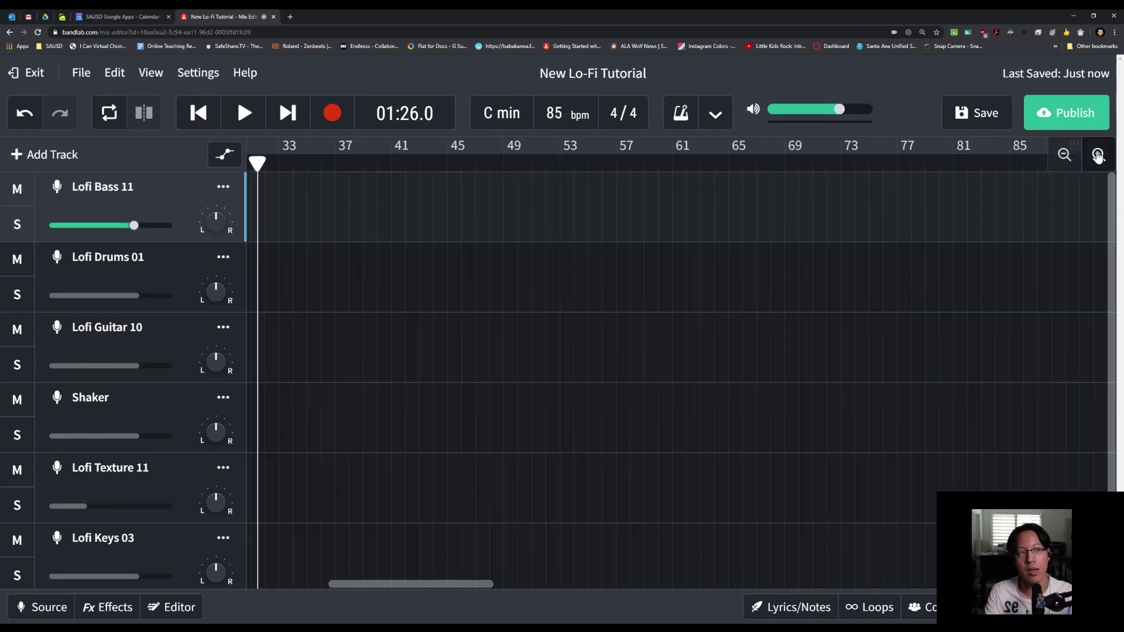
{"action": "left_click", "coordinate": [1098, 154]}
{"action": "left_click_drag", "start_coordinate": [603, 586], "coordinate": [249, 596]}
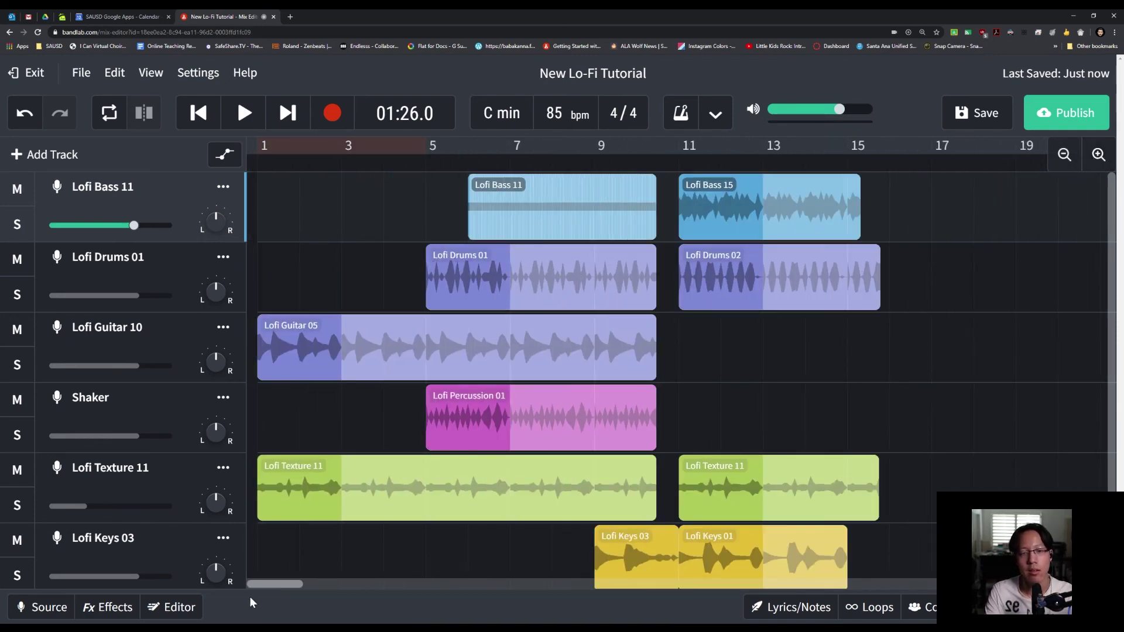
{"action": "left_click", "coordinate": [595, 369]}
{"action": "left_click_drag", "start_coordinate": [282, 579], "coordinate": [293, 576]}
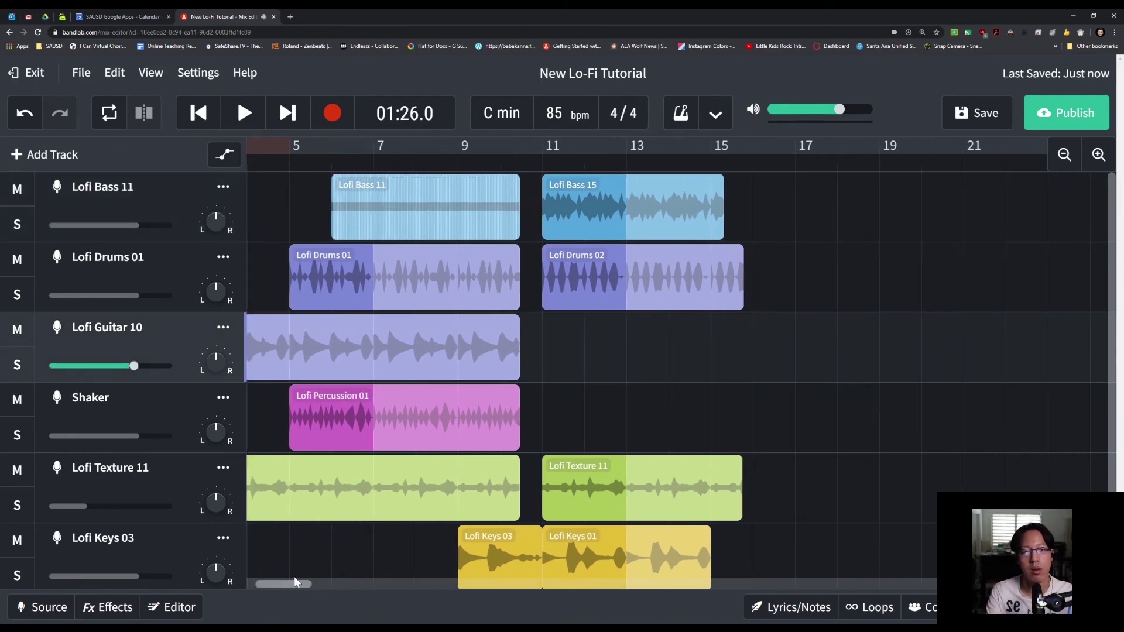
{"action": "left_click", "coordinate": [310, 222]}
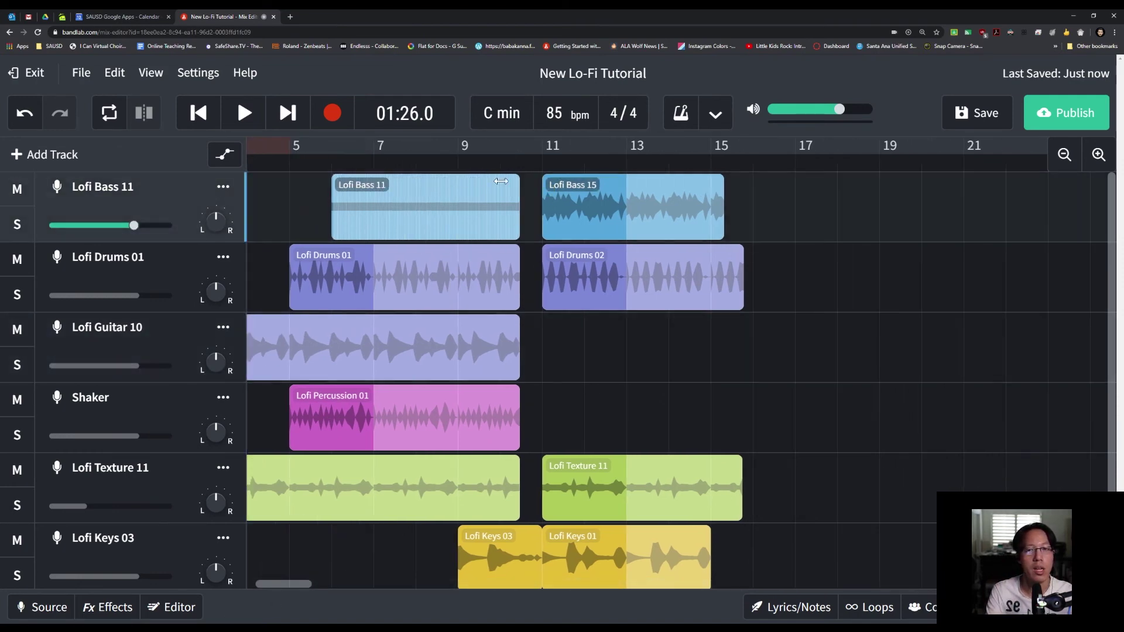
{"action": "left_click", "coordinate": [538, 160]}
{"action": "key", "text": "space"}
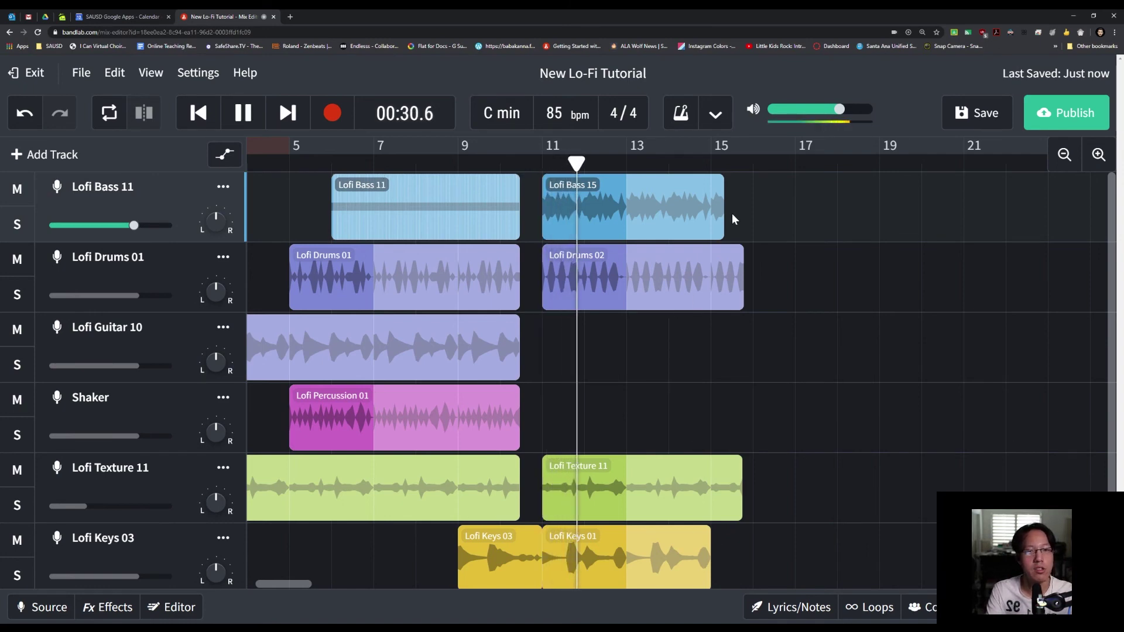
Extend the Lofi Bass 15, Lofi Drums 02 and second Lofi Texture 11 clips to about bar 20 and stop playback
{"action": "left_click_drag", "start_coordinate": [725, 185], "coordinate": [930, 184]}
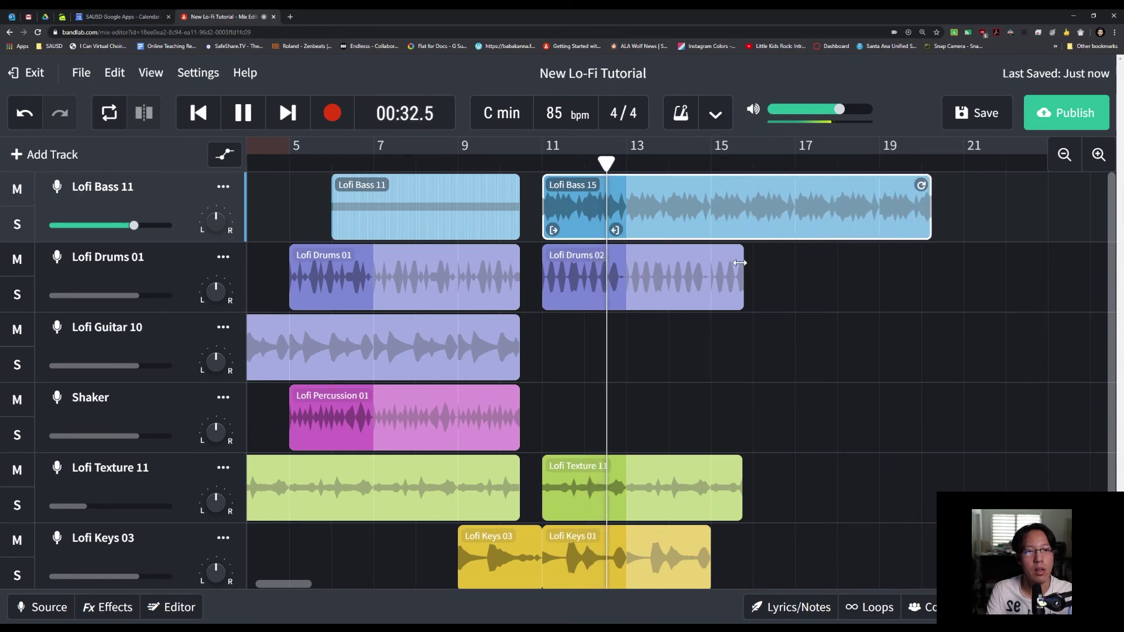
{"action": "left_click_drag", "start_coordinate": [742, 261], "coordinate": [928, 253]}
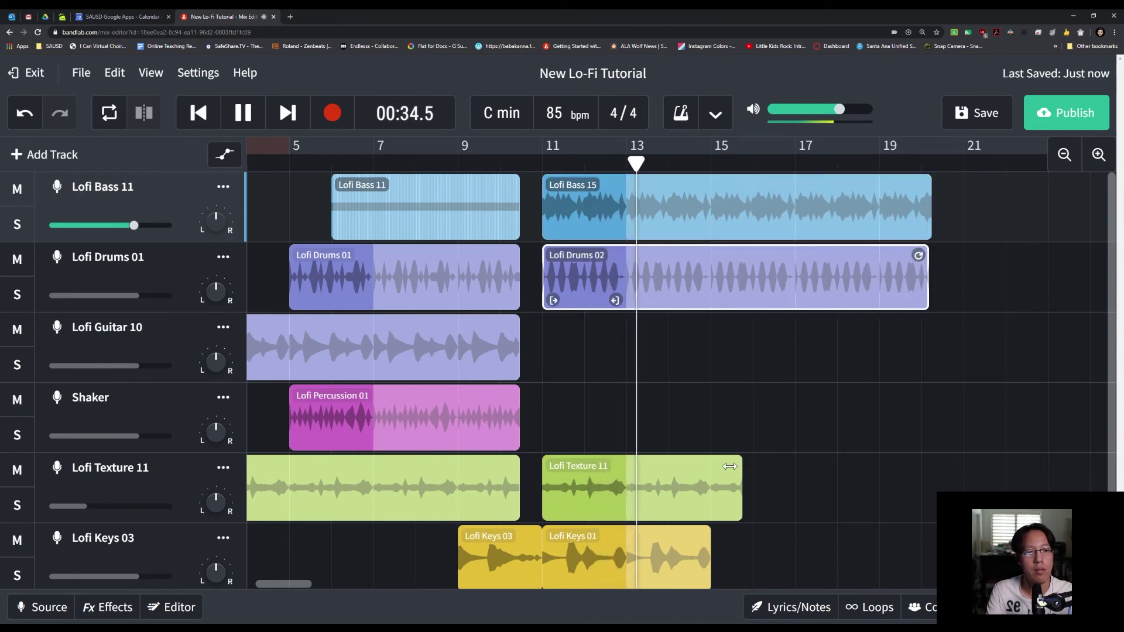
{"action": "left_click_drag", "start_coordinate": [741, 461], "coordinate": [940, 460]}
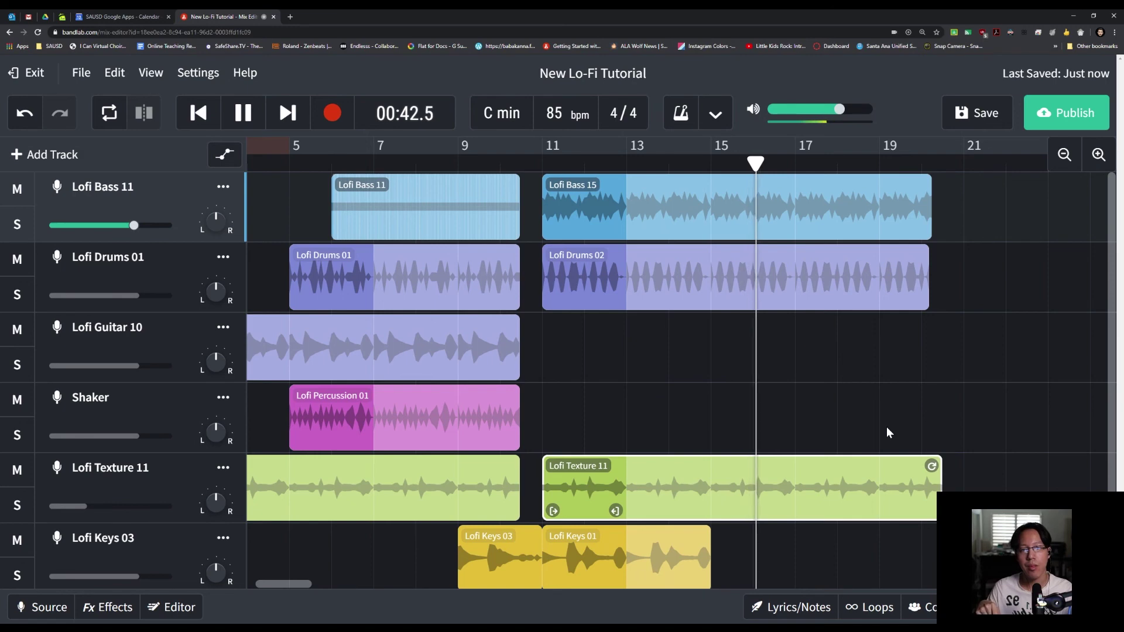
{"action": "key", "text": "space"}
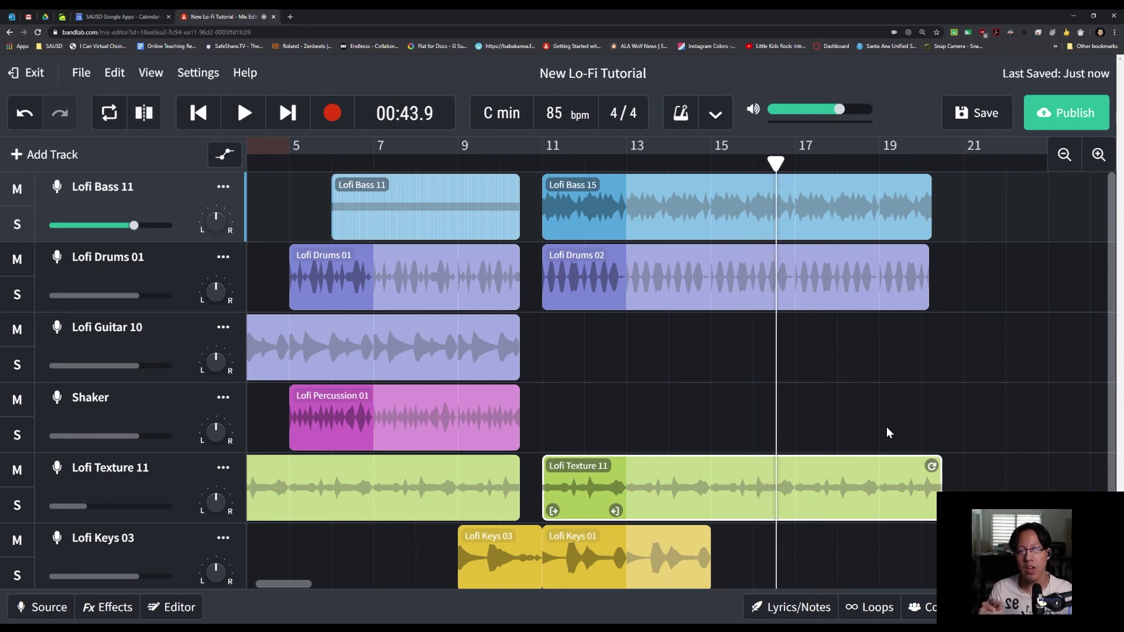
Shorten the Lofi Bass 15 clip to end at bar 15 and paste a copy of the Lofi Bass 11 clip there
{"action": "left_click_drag", "start_coordinate": [929, 184], "coordinate": [703, 216]}
{"action": "left_click", "coordinate": [701, 216]}
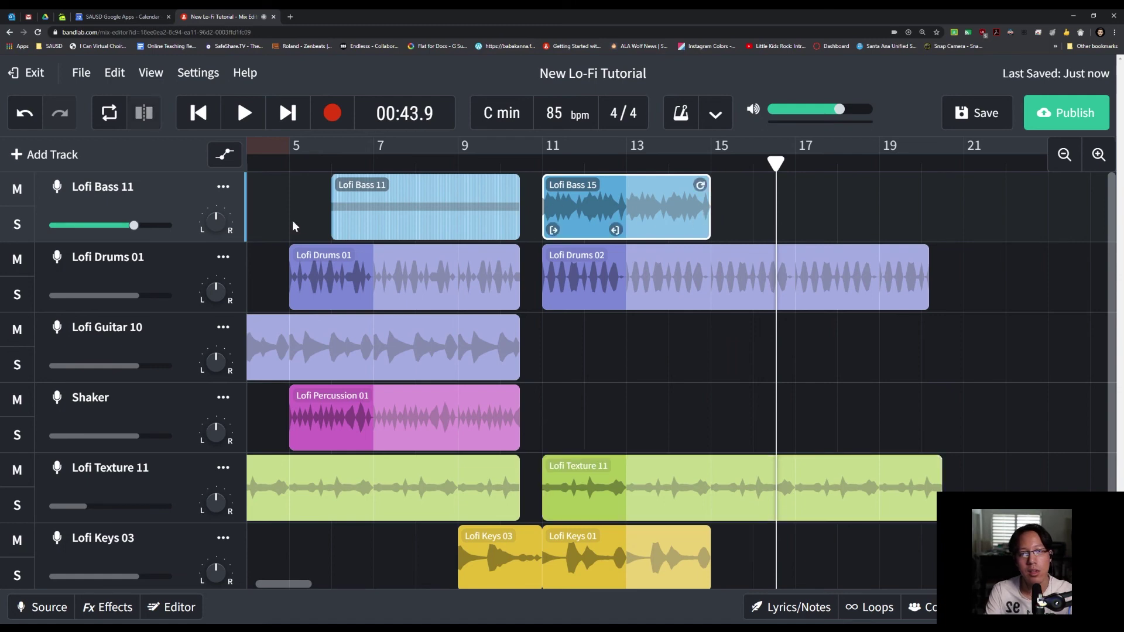
{"action": "left_click", "coordinate": [344, 211]}
{"action": "right_click", "coordinate": [344, 212]}
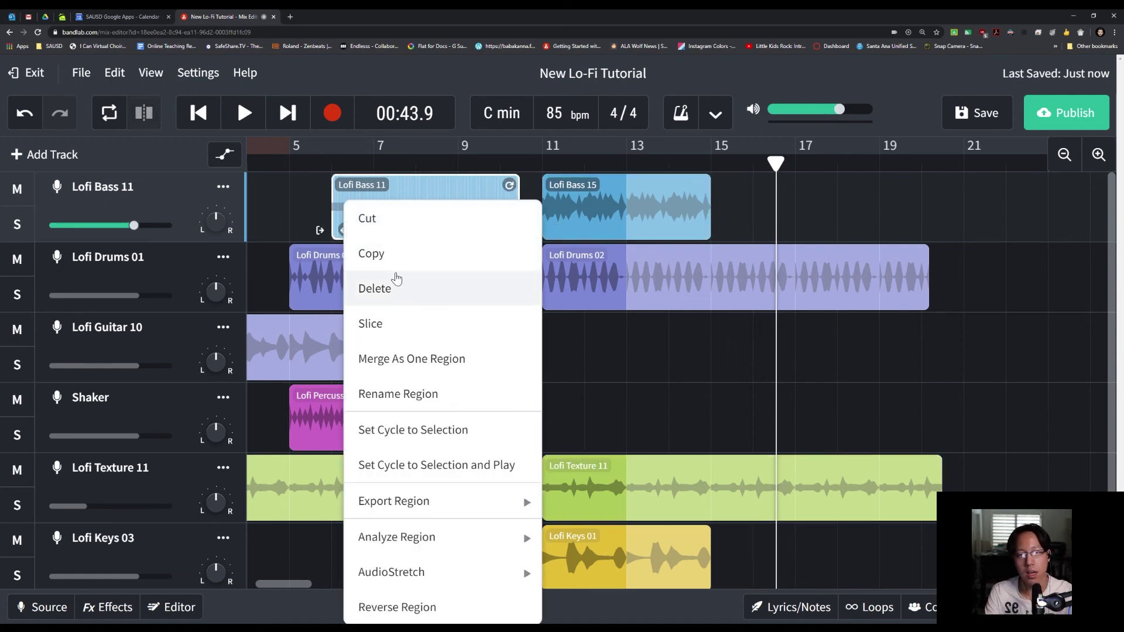
{"action": "left_click", "coordinate": [393, 254]}
{"action": "left_click", "coordinate": [710, 161]}
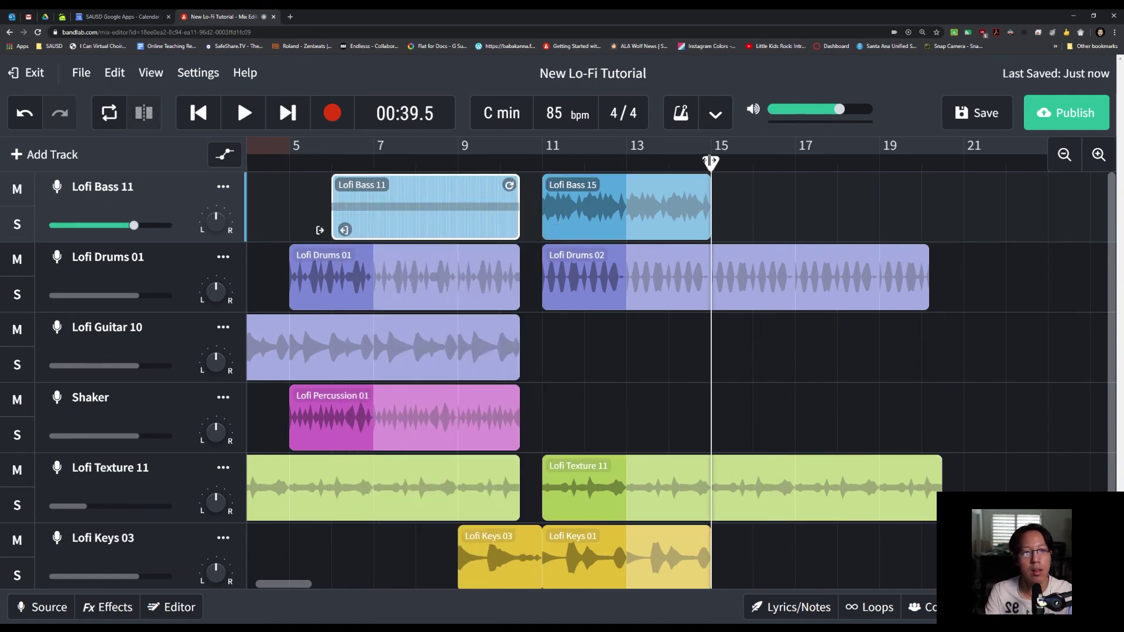
{"action": "right_click", "coordinate": [727, 199]}
{"action": "left_click", "coordinate": [742, 220]}
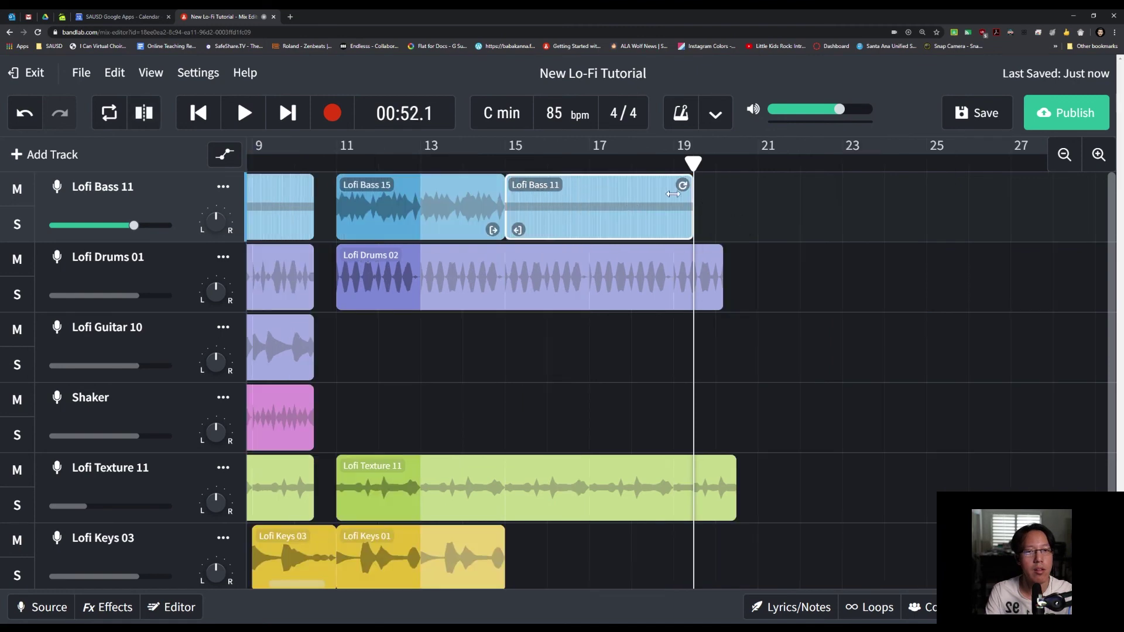
Play from midway through the Lofi Bass 15 clip to hear the bass change at bar 15
{"action": "left_click", "coordinate": [785, 198]}
{"action": "left_click", "coordinate": [485, 166]}
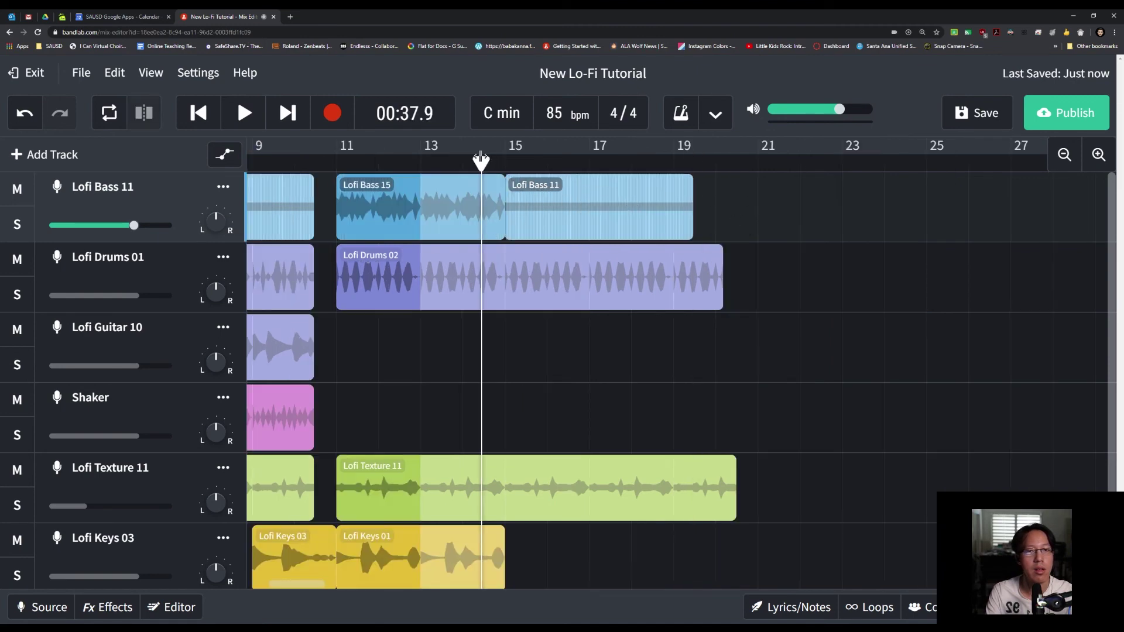
{"action": "left_click", "coordinate": [443, 165]}
{"action": "key", "text": "space"}
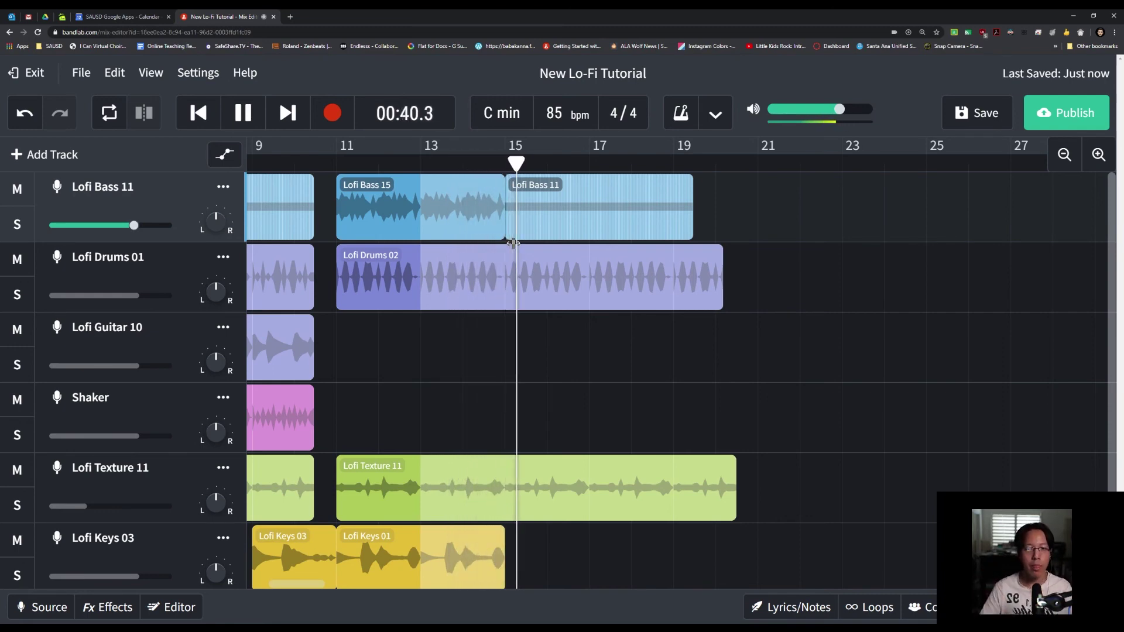
{"action": "key", "text": "space"}
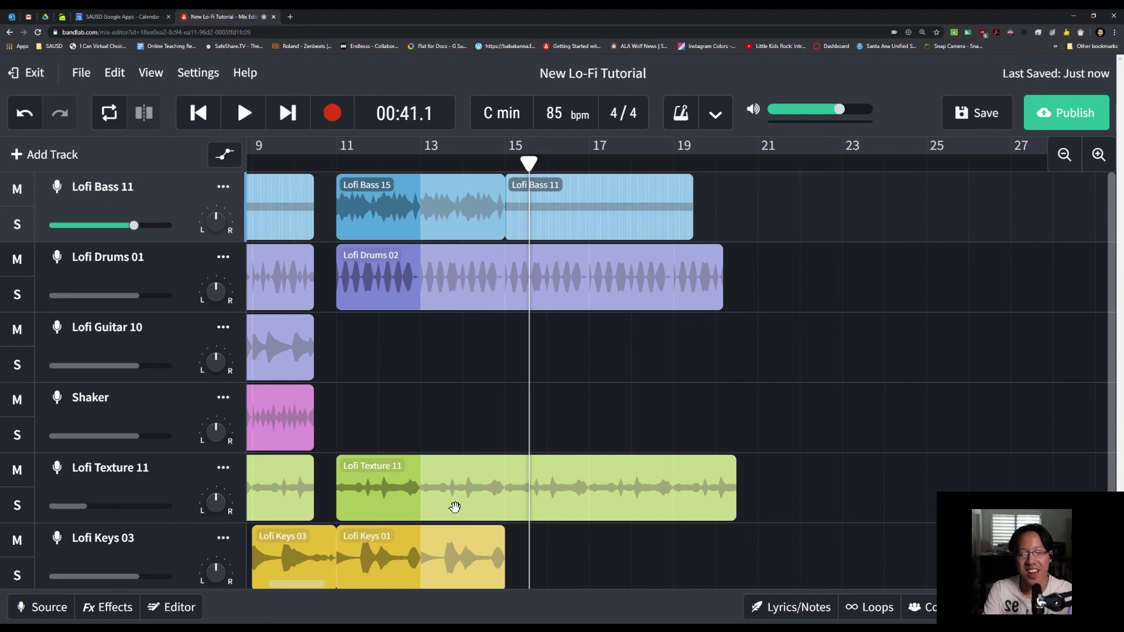
Delete the pasted Lofi Bass 11 clip at bar 15 and the trimmed Lofi Bass 11 clip before the break
{"action": "left_click", "coordinate": [605, 216]}
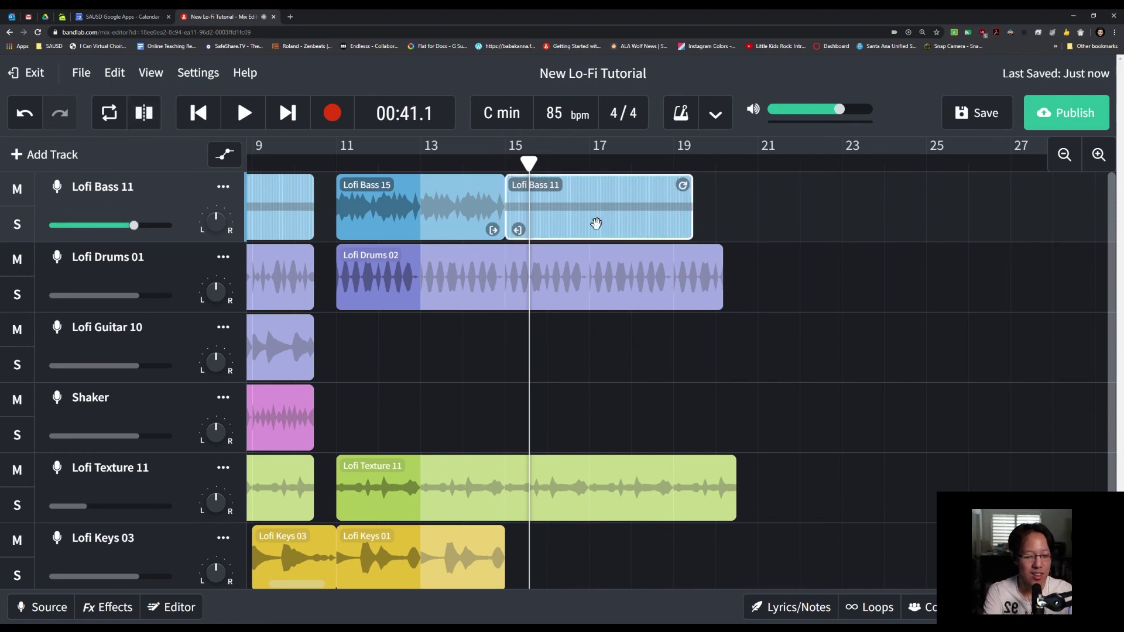
{"action": "key", "text": "Delete"}
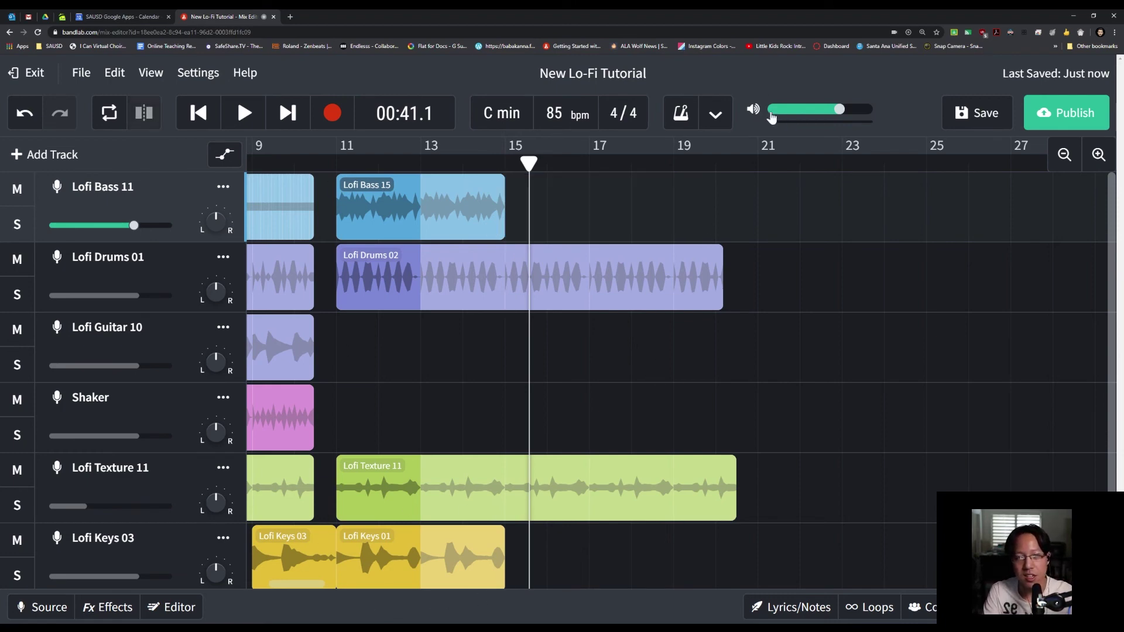
{"action": "left_click", "coordinate": [1074, 160]}
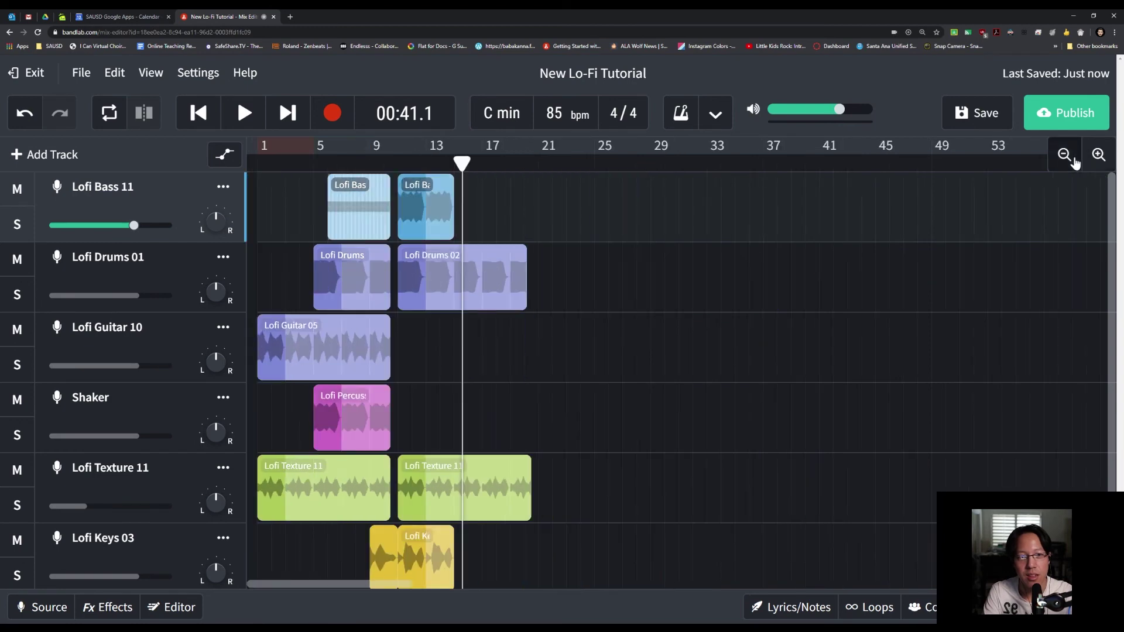
{"action": "left_click", "coordinate": [326, 164]}
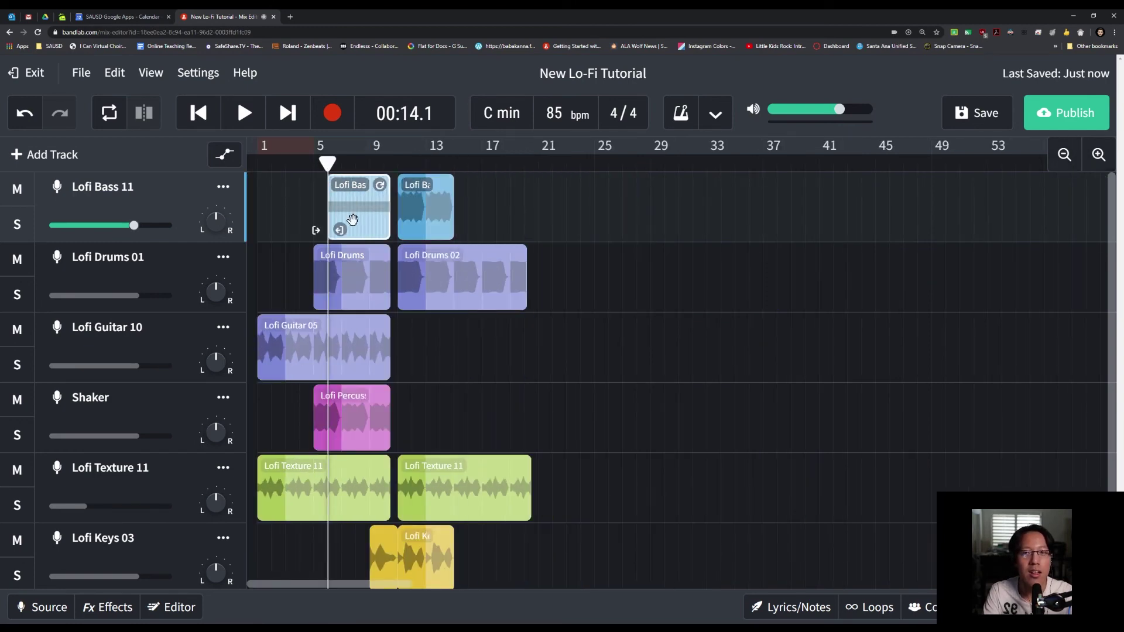
{"action": "key", "text": "Delete"}
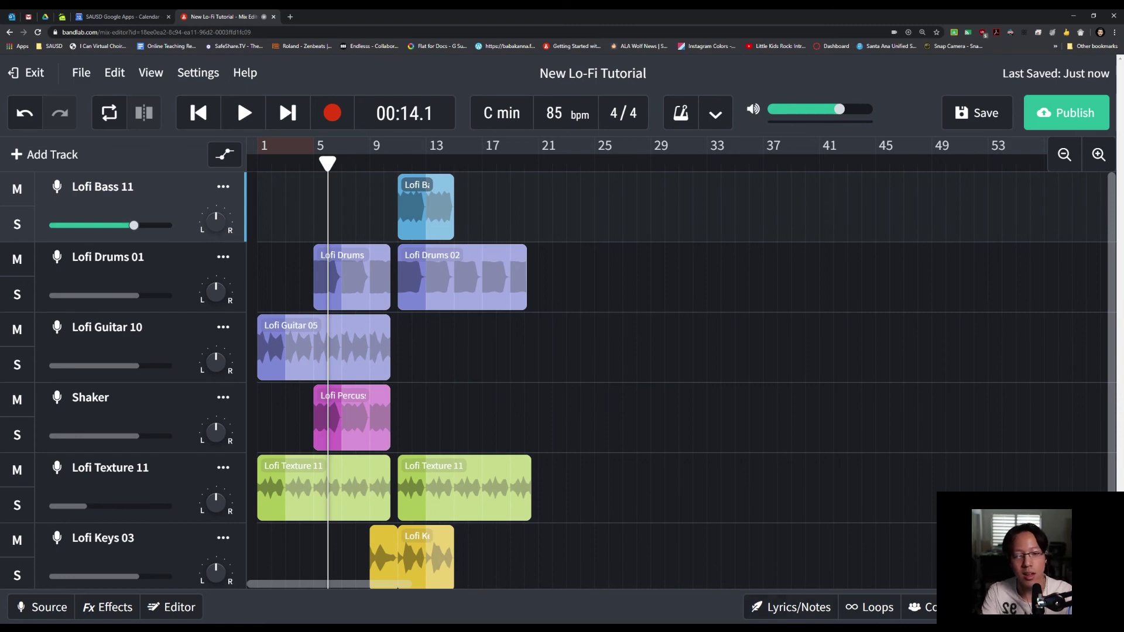
Find the bass loops, add Lofi Bass 11 to the bass track at bar 6 and extend it to the break in bar 10
{"action": "left_click", "coordinate": [898, 616]}
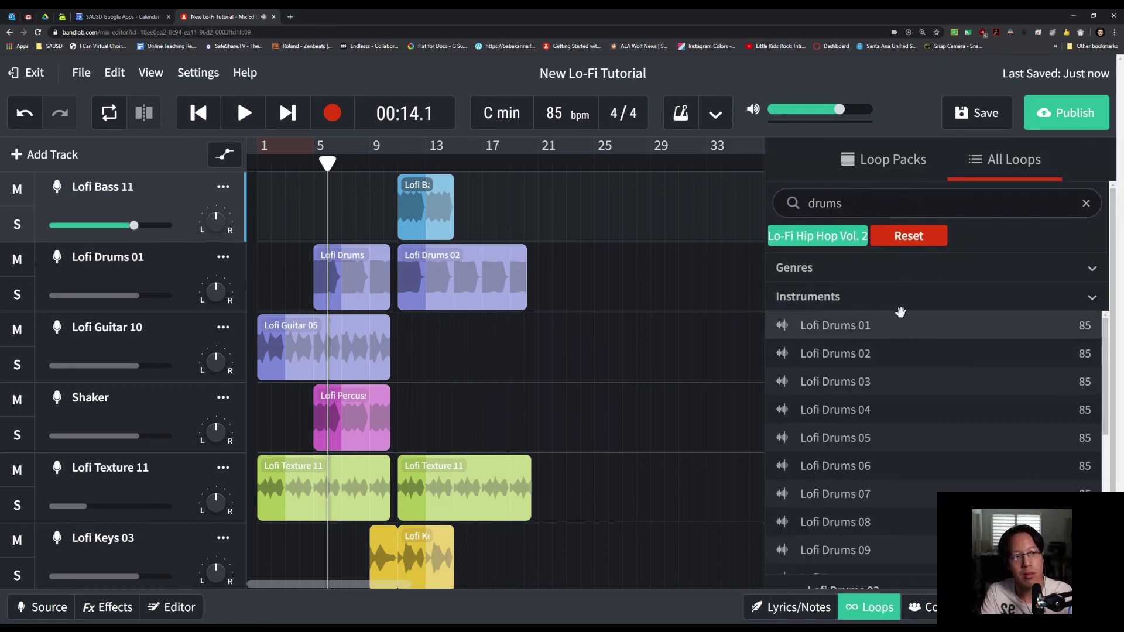
{"action": "type", "text": "bass"}
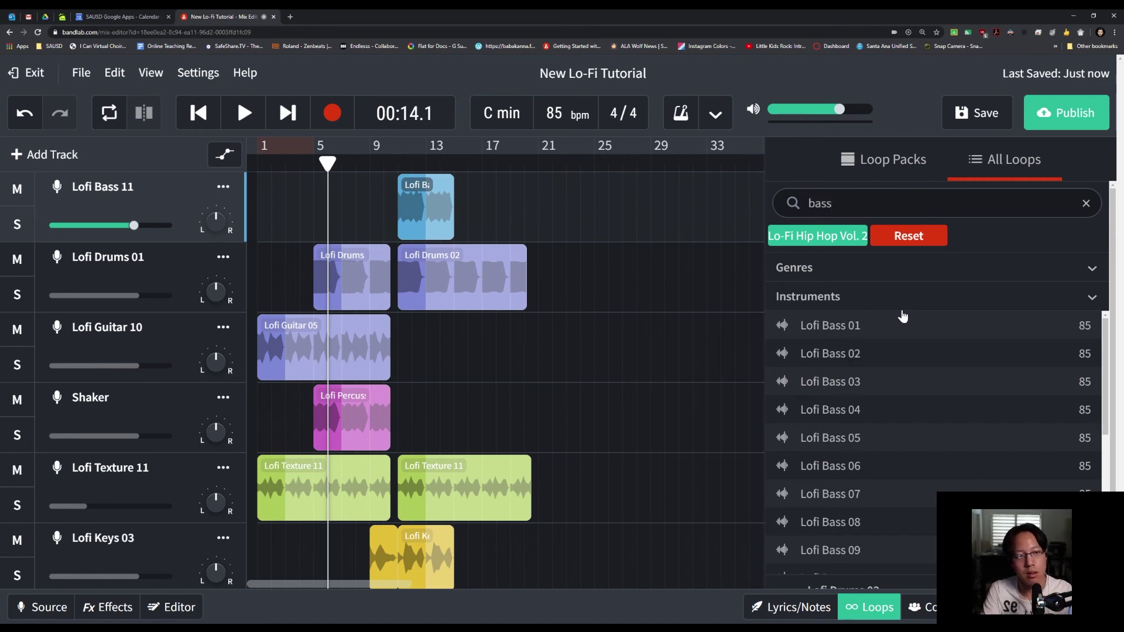
{"action": "left_click", "coordinate": [866, 331]}
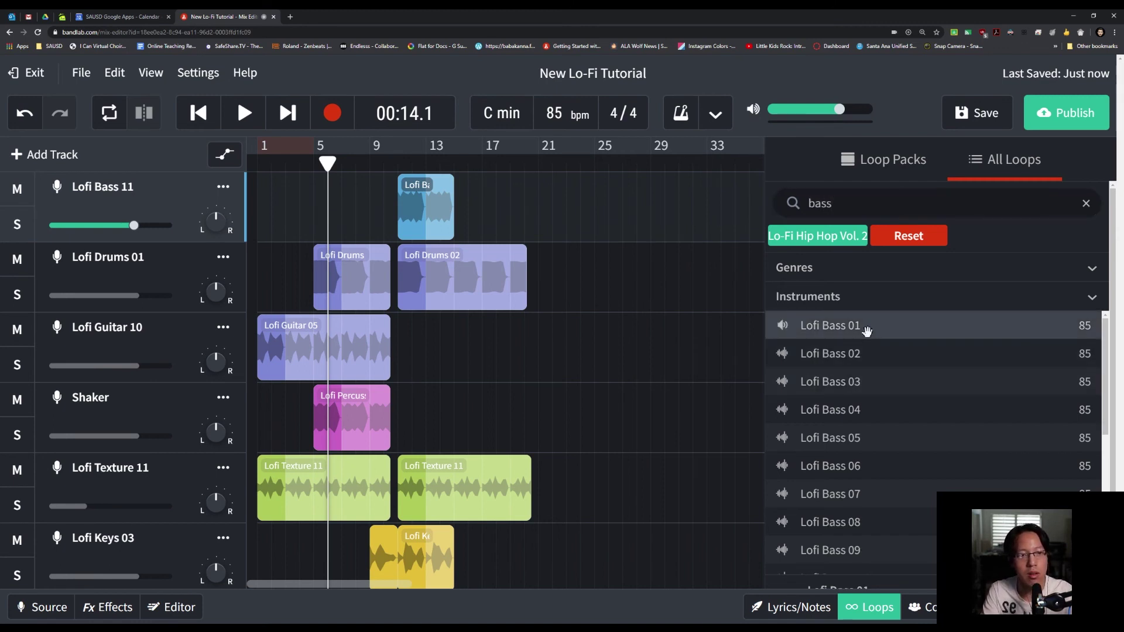
{"action": "scroll", "coordinate": [859, 331], "scroll_direction": "down", "scroll_amount": 5}
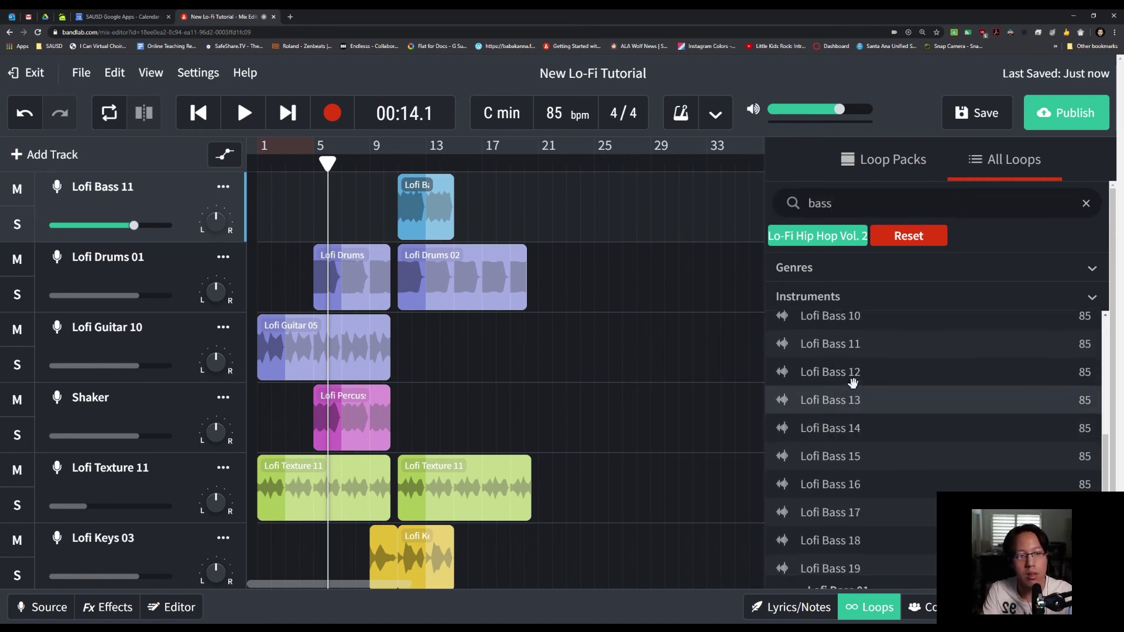
{"action": "left_click", "coordinate": [843, 349]}
{"action": "left_click_drag", "start_coordinate": [843, 350], "coordinate": [331, 217]}
{"action": "left_click_drag", "start_coordinate": [367, 184], "coordinate": [398, 185]}
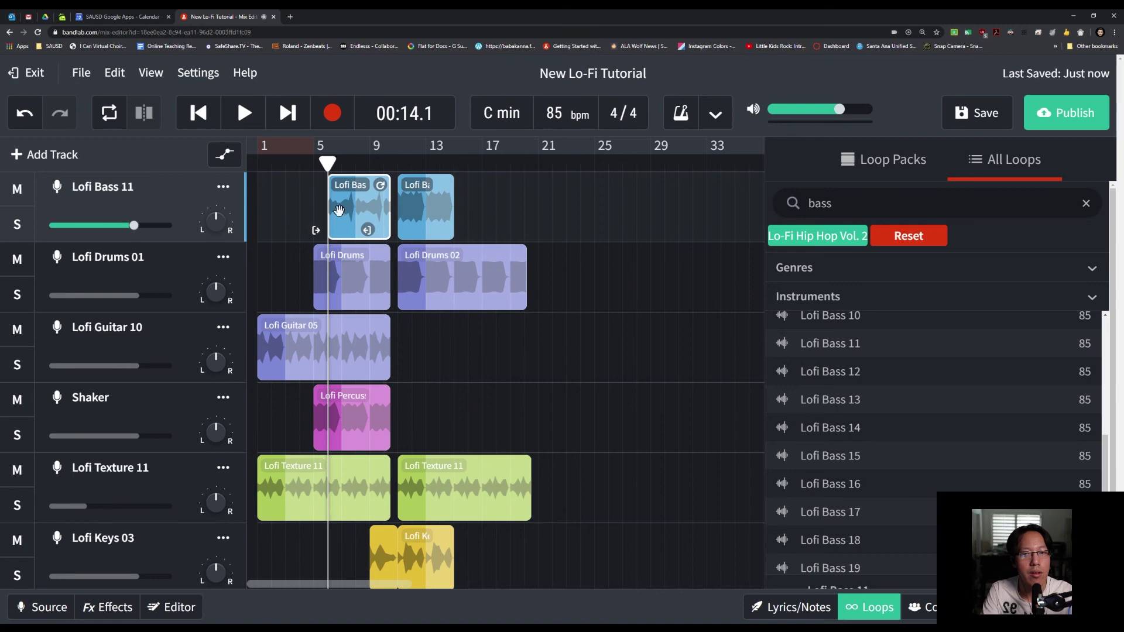
Copy the new Lofi Bass 11 clip to bar 15 and play the transition from bar 13 with the loop library closed
{"action": "left_click_drag", "start_coordinate": [345, 216], "coordinate": [471, 209]}
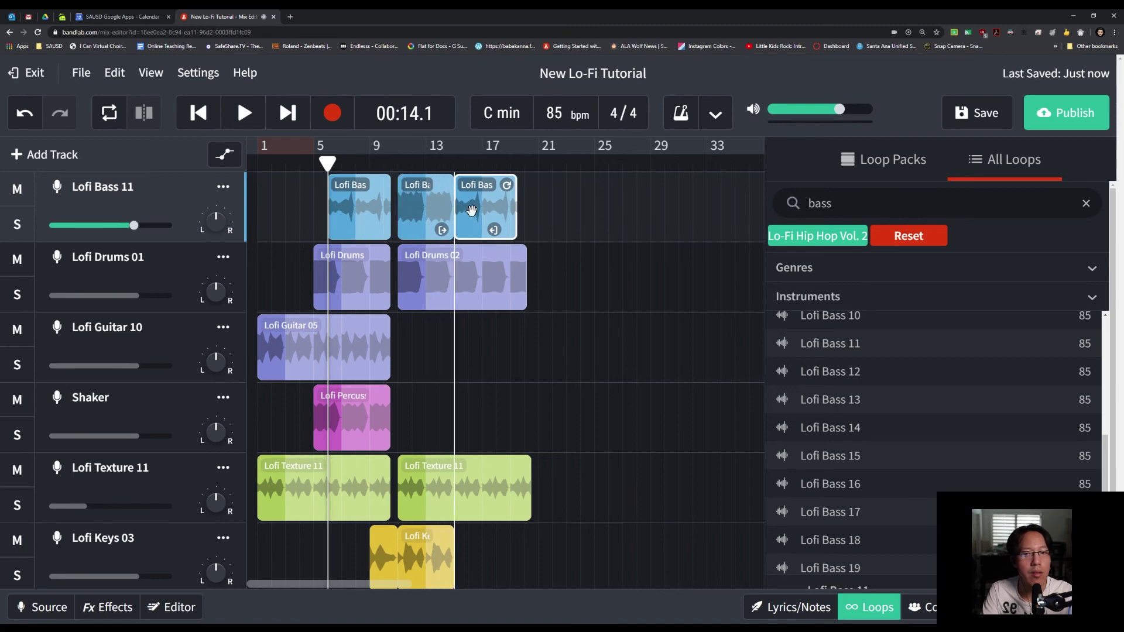
{"action": "left_click", "coordinate": [451, 168]}
{"action": "left_click", "coordinate": [427, 165]}
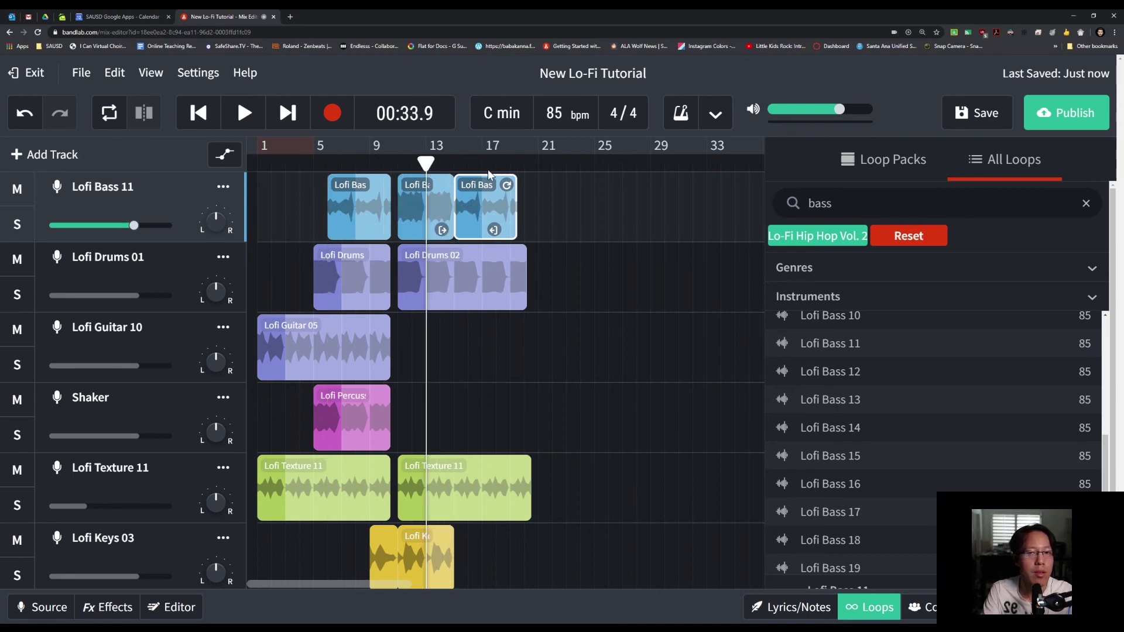
{"action": "left_click", "coordinate": [246, 113]}
{"action": "left_click", "coordinate": [871, 607]}
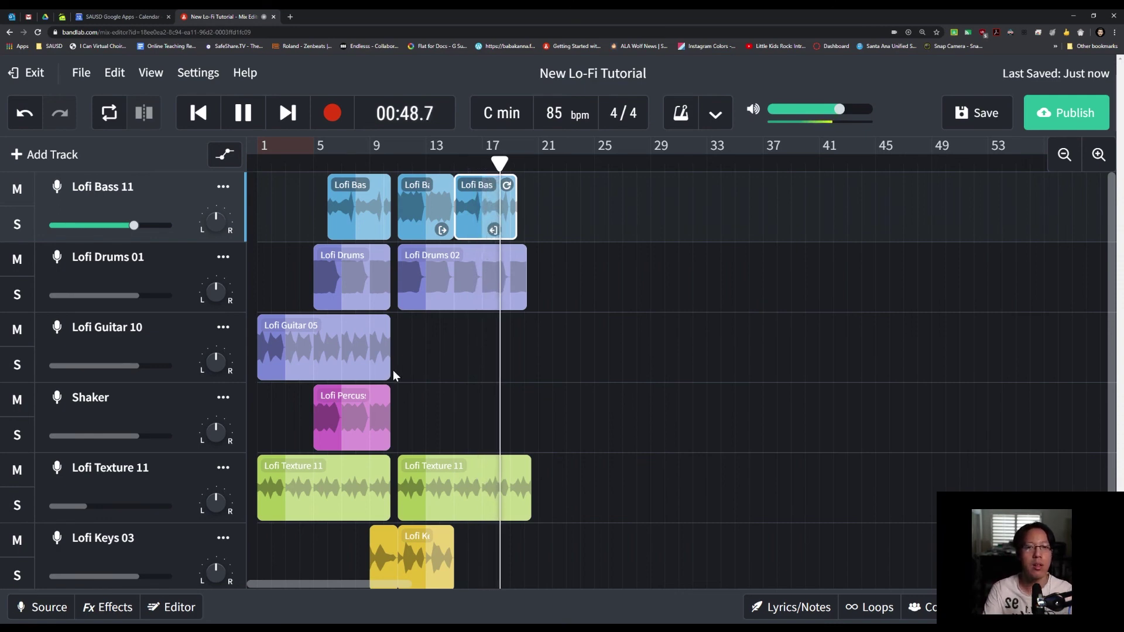
{"action": "key", "text": "space"}
Extend the last Lofi Bass 11 and Lofi Drums 02 clips to about bar 43 and the second Lofi Texture 11 clip to about bar 45
{"action": "left_click_drag", "start_coordinate": [512, 184], "coordinate": [734, 184]}
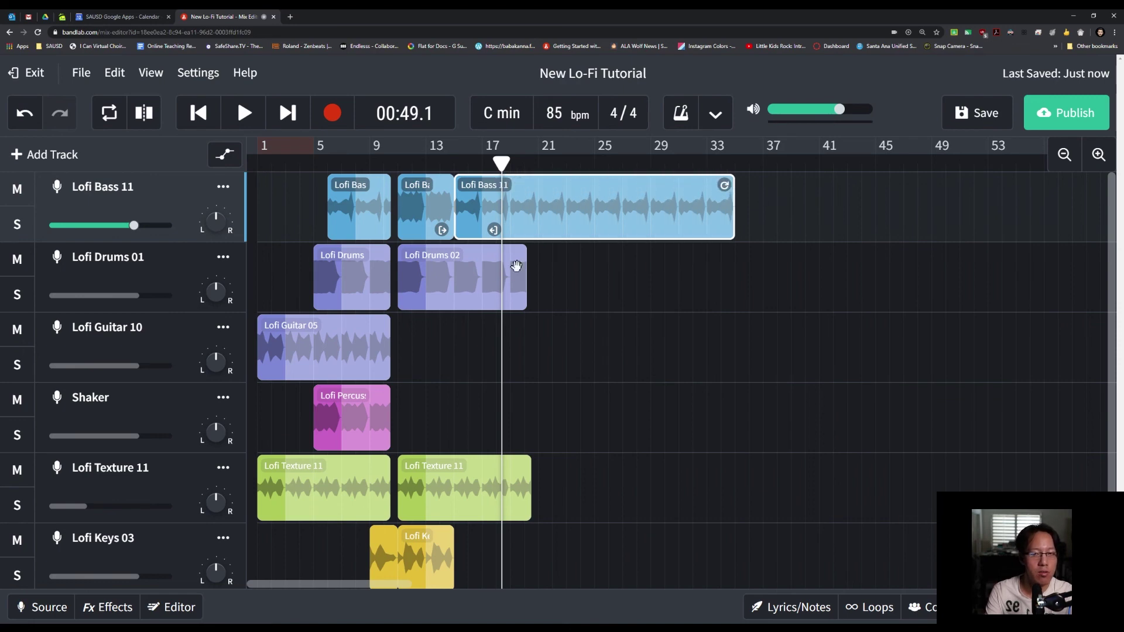
{"action": "left_click_drag", "start_coordinate": [521, 255], "coordinate": [853, 244]}
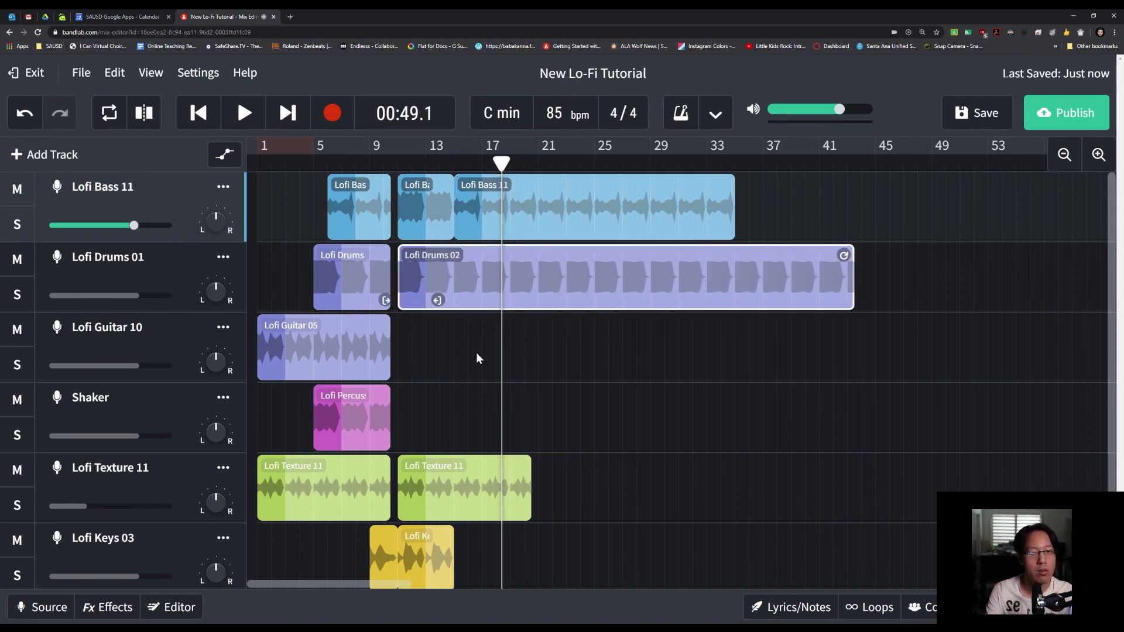
{"action": "left_click", "coordinate": [528, 464]}
{"action": "left_click_drag", "start_coordinate": [529, 464], "coordinate": [869, 453]}
{"action": "left_click_drag", "start_coordinate": [732, 183], "coordinate": [846, 184]}
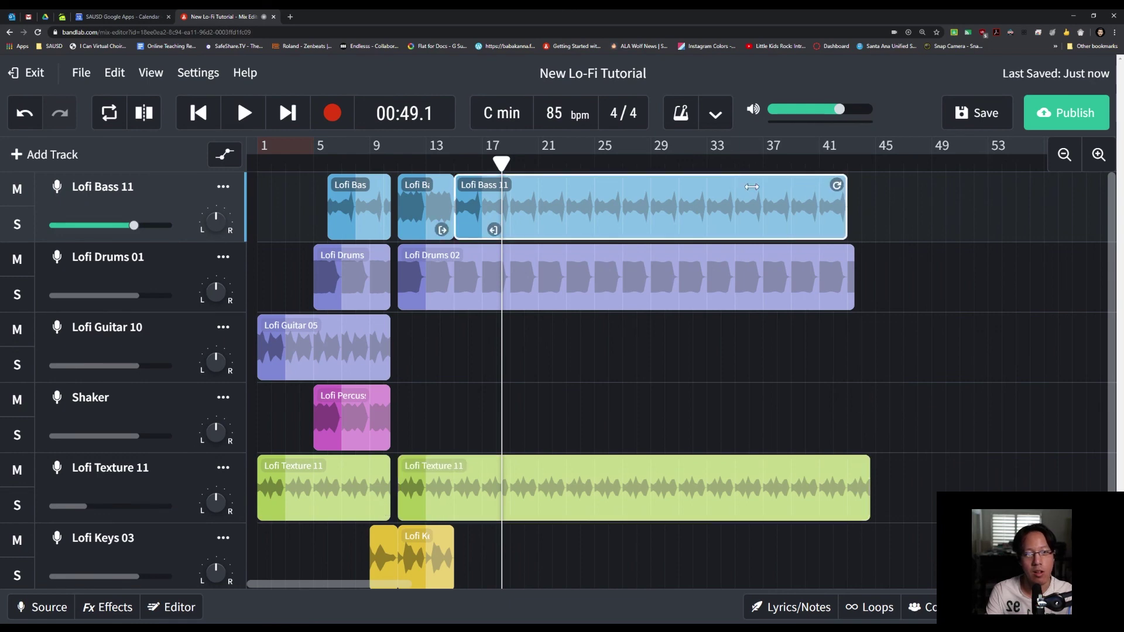
Resume playback and slightly lower the volume of the Lofi Texture 11 track
{"action": "key", "text": "space"}
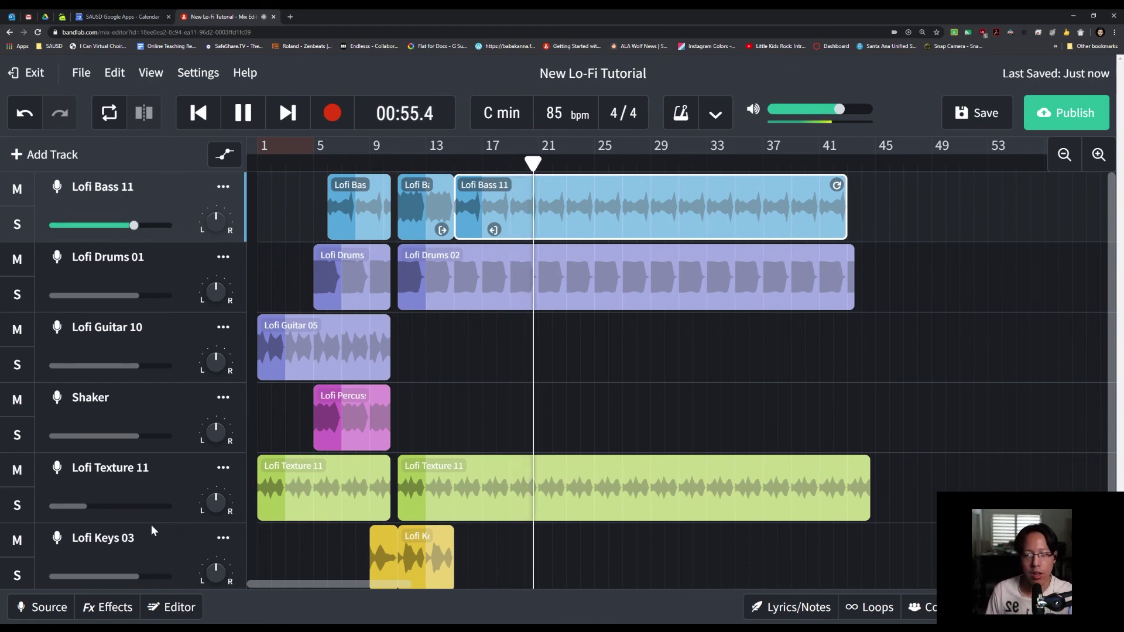
{"action": "left_click", "coordinate": [418, 484]}
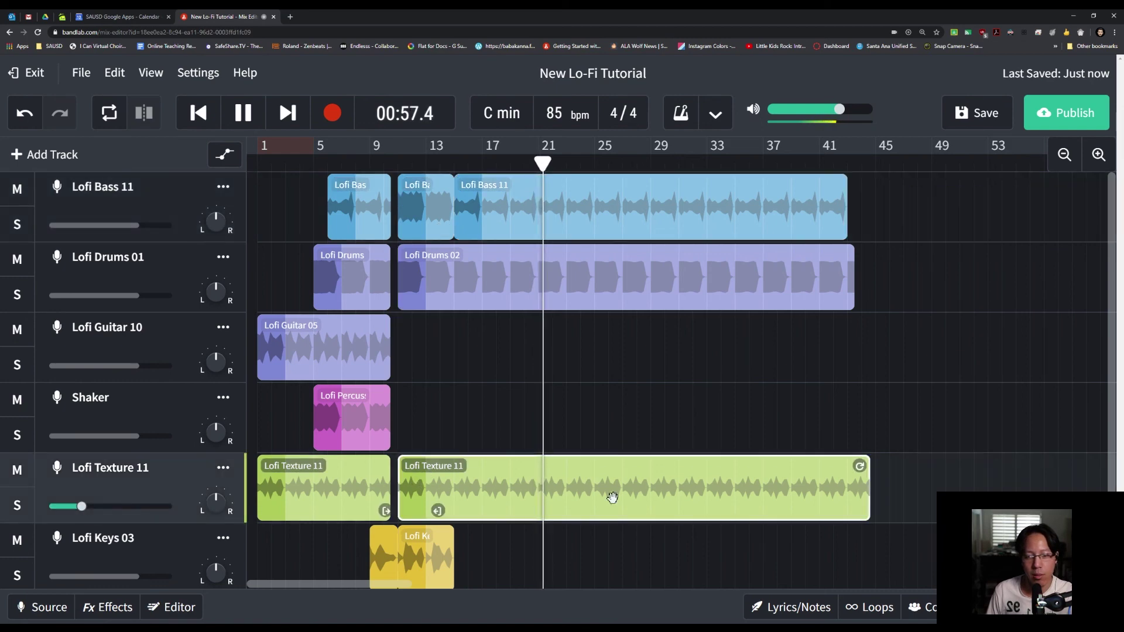
{"action": "mouse_move", "coordinate": [82, 508]}
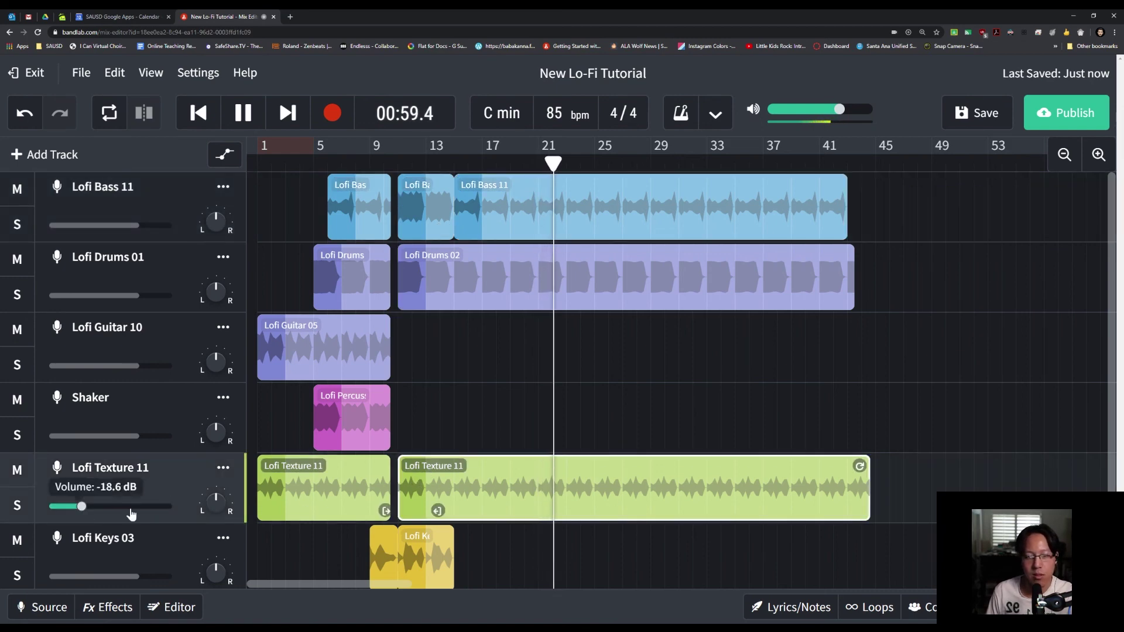
{"action": "mouse_move", "coordinate": [85, 508]}
{"action": "left_mouse_down"}
{"action": "mouse_move", "coordinate": [65, 509]}
{"action": "mouse_move", "coordinate": [142, 509]}
{"action": "mouse_move", "coordinate": [62, 511]}
{"action": "mouse_move", "coordinate": [75, 509]}
{"action": "left_mouse_up"}
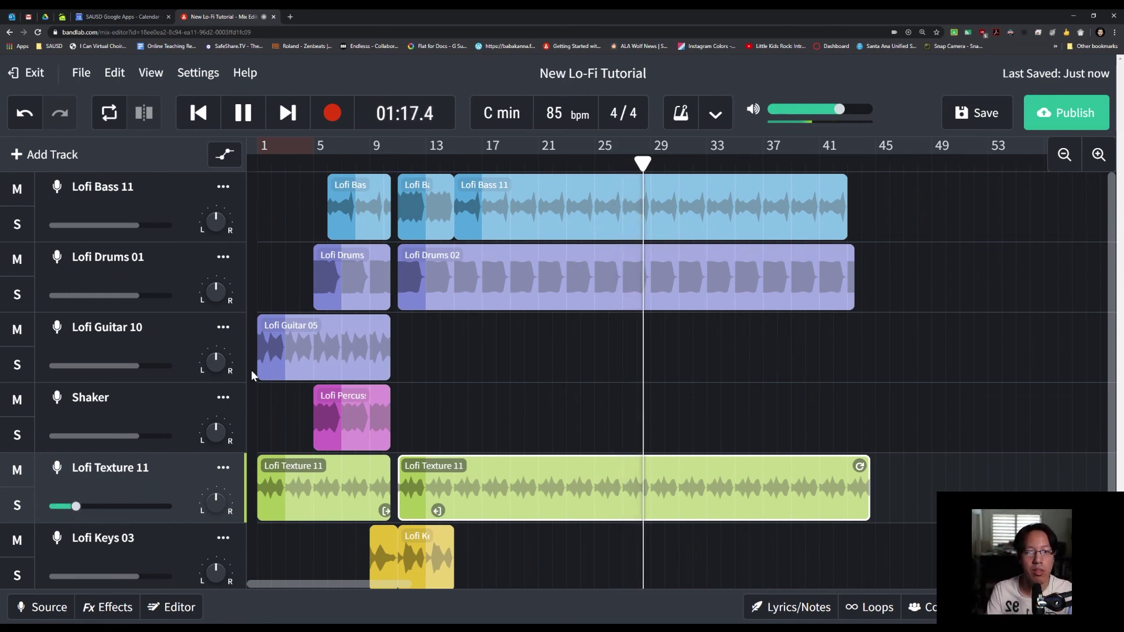
Copy the Lofi Guitar 05 clip to bar 29, shorten the copy to end at bar 35, and stop playback
{"action": "left_click_drag", "start_coordinate": [269, 357], "coordinate": [671, 347]}
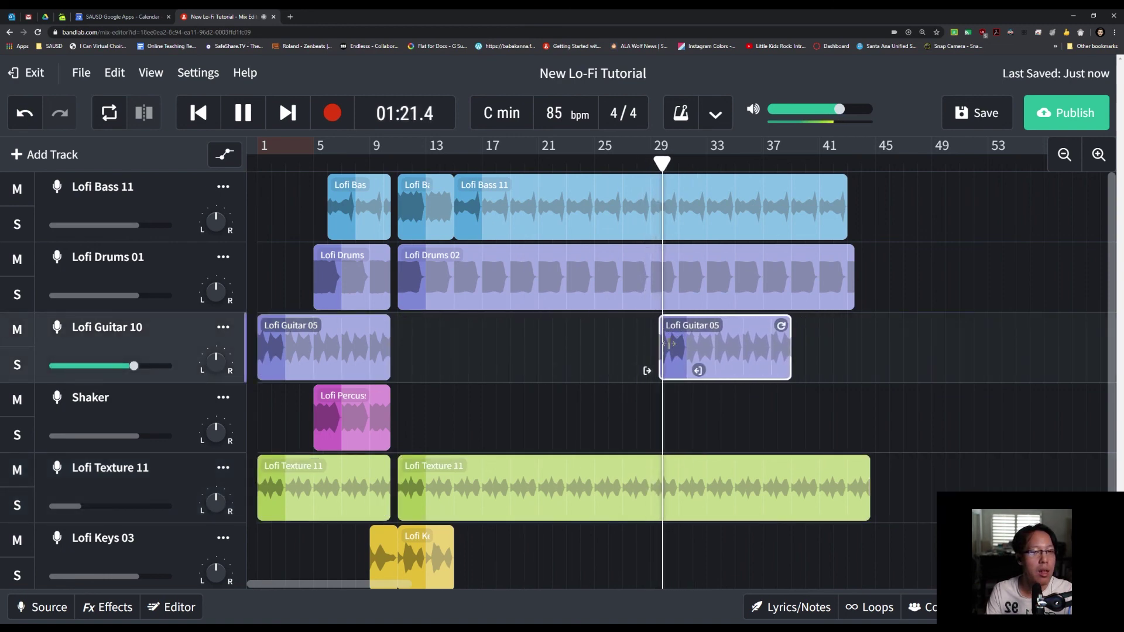
{"action": "key", "text": "space"}
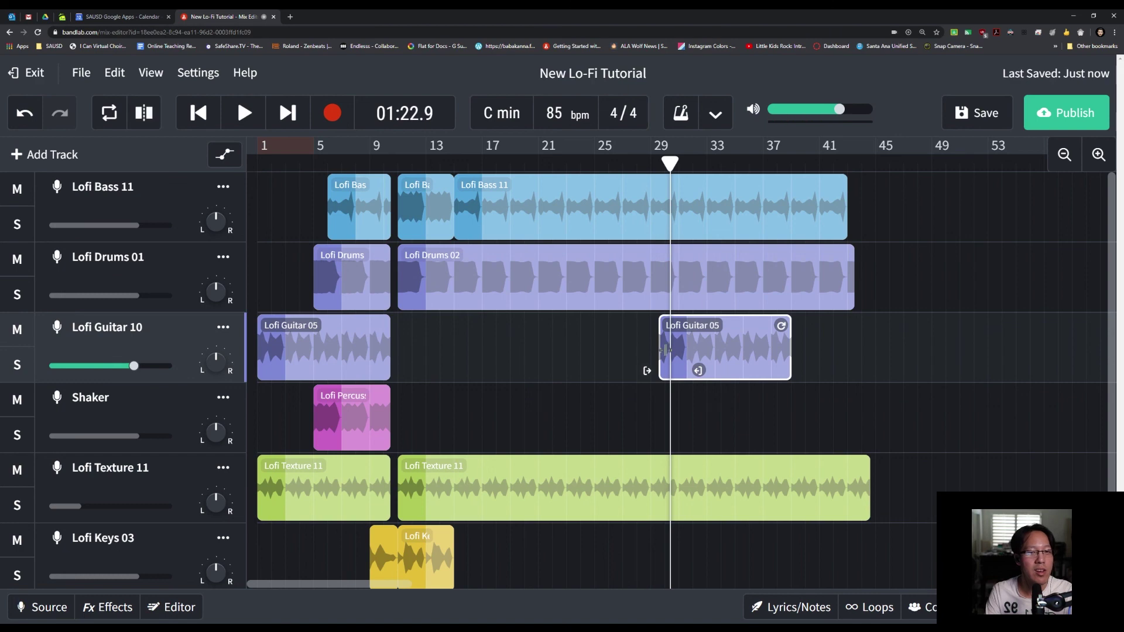
{"action": "left_click_drag", "start_coordinate": [679, 348], "coordinate": [673, 350]}
{"action": "key", "text": "space"}
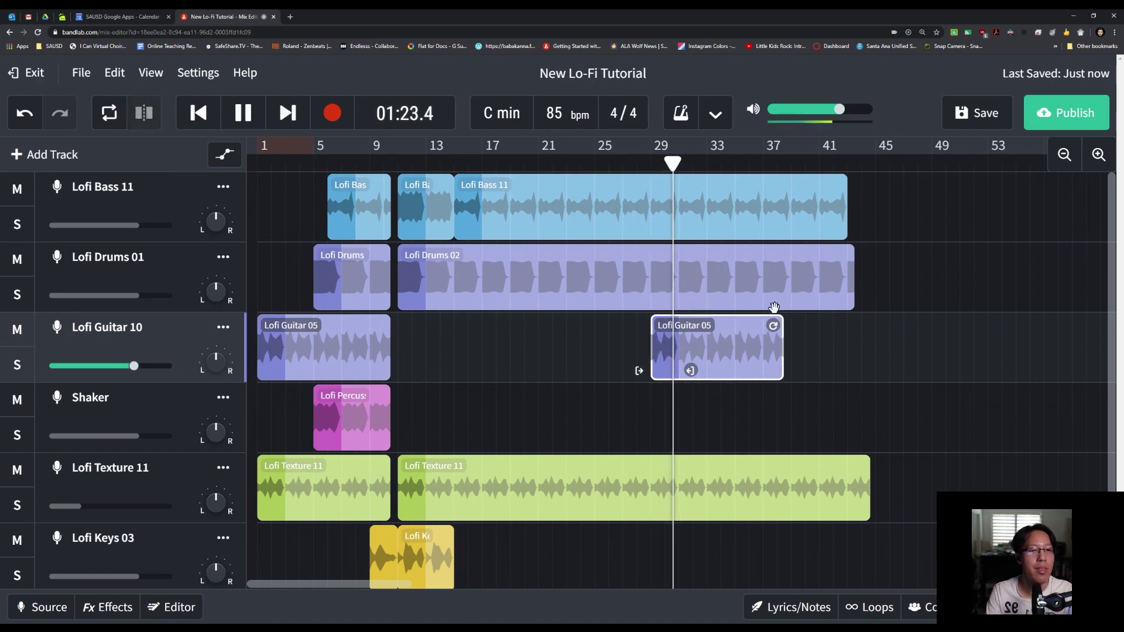
{"action": "left_click_drag", "start_coordinate": [783, 329], "coordinate": [729, 331]}
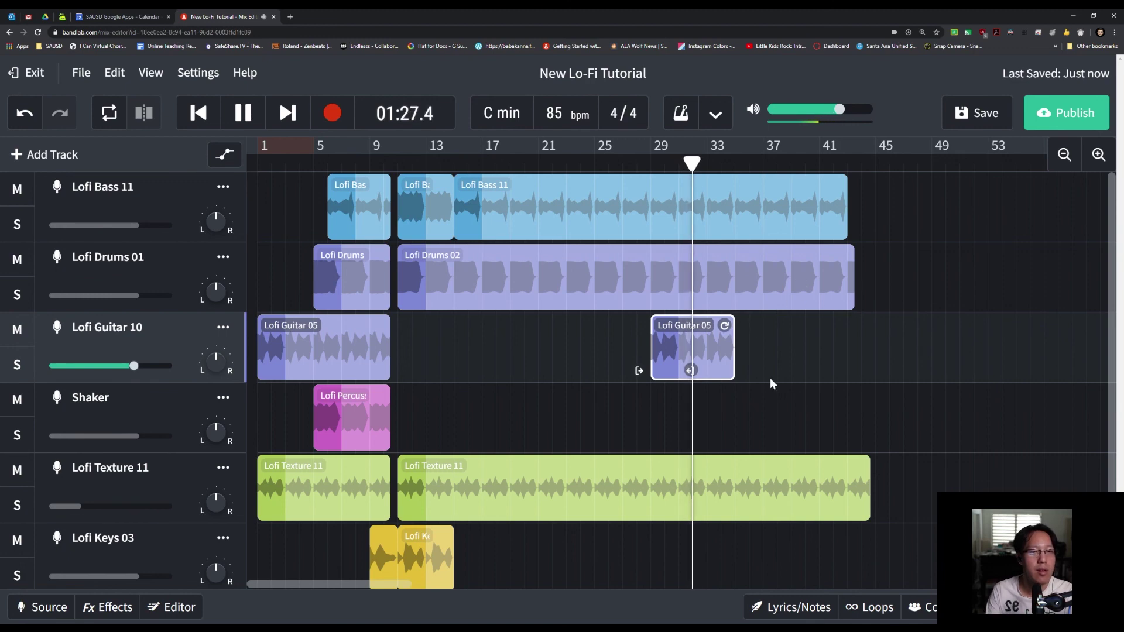
{"action": "key", "text": "space"}
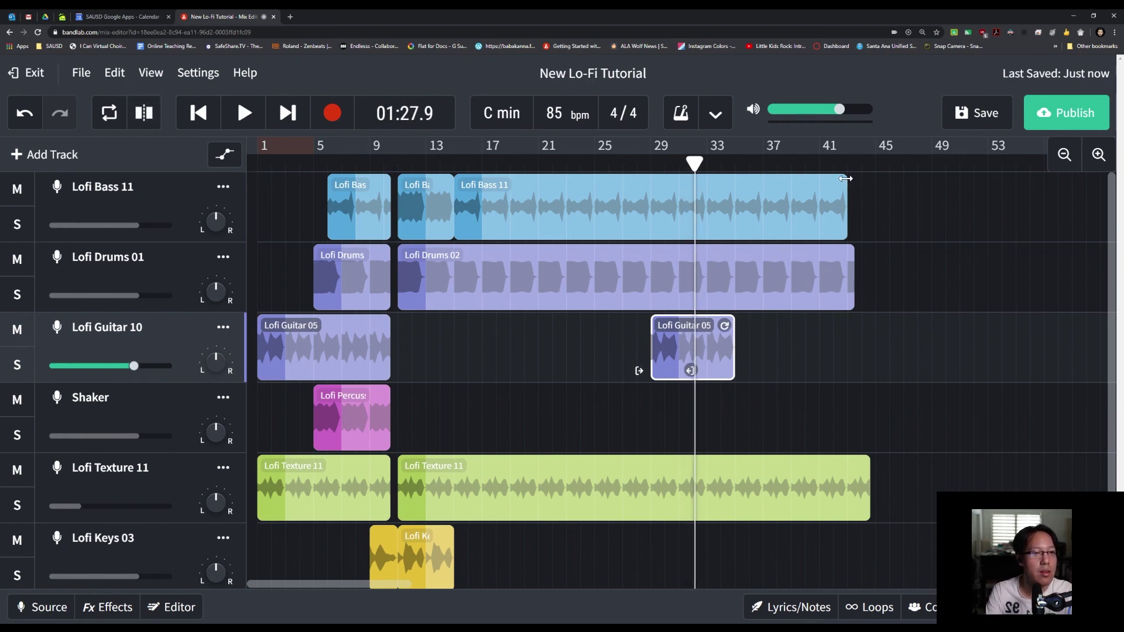
Shorten the long Lofi Bass 11 and Lofi Drums 02 clips to end at bar 33, with the playhead midway through that bar
{"action": "left_click_drag", "start_coordinate": [845, 179], "coordinate": [733, 178]}
{"action": "left_click_drag", "start_coordinate": [854, 251], "coordinate": [734, 252]}
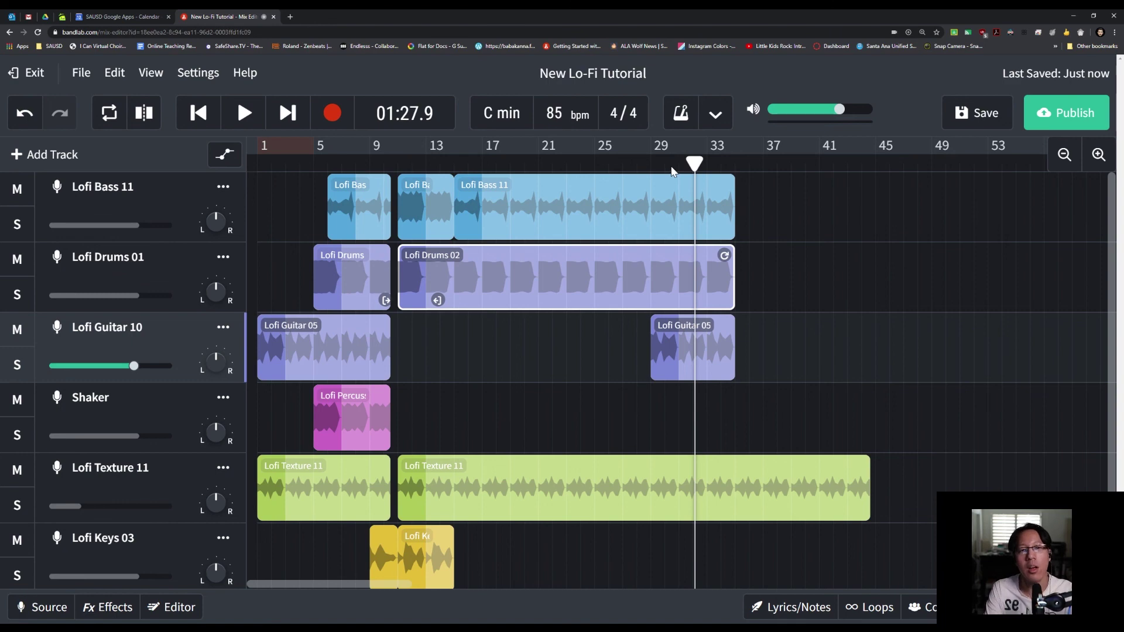
{"action": "left_click_drag", "start_coordinate": [694, 164], "coordinate": [715, 164]}
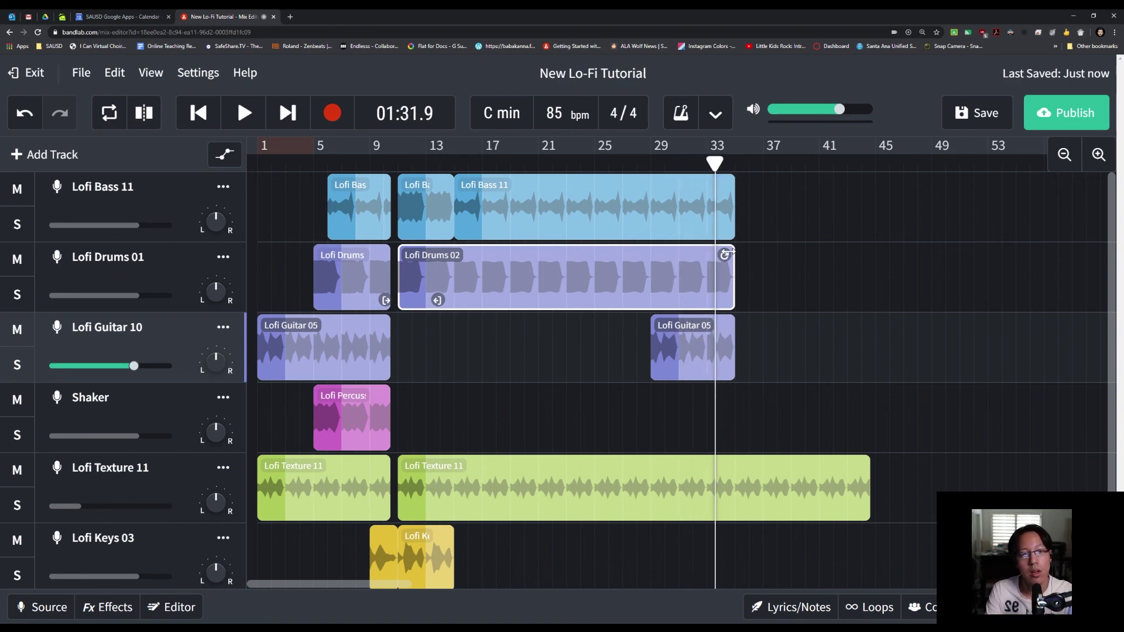
{"action": "left_click_drag", "start_coordinate": [730, 253], "coordinate": [703, 253]}
{"action": "left_click_drag", "start_coordinate": [731, 184], "coordinate": [692, 186]}
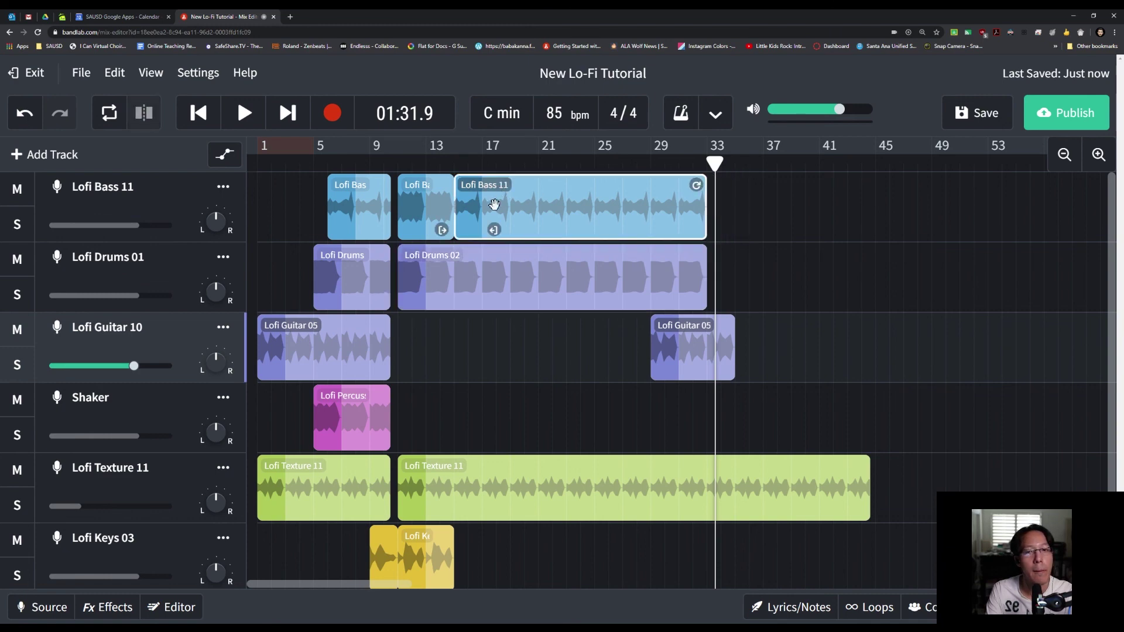
Copy the Lofi Bass 11 and Lofi Drums 02 clips to midway through bar 33, trimming the bass copy to about two bars
{"action": "left_click_drag", "start_coordinate": [473, 209], "coordinate": [734, 200]}
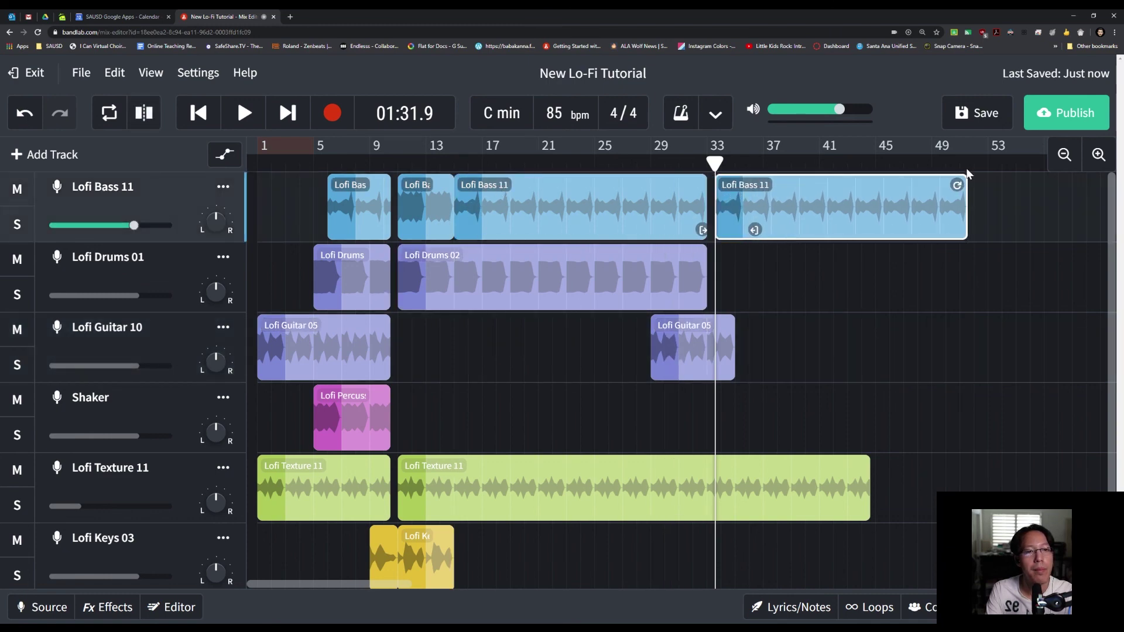
{"action": "left_click_drag", "start_coordinate": [960, 182], "coordinate": [742, 183]}
{"action": "left_click_drag", "start_coordinate": [417, 271], "coordinate": [735, 271]}
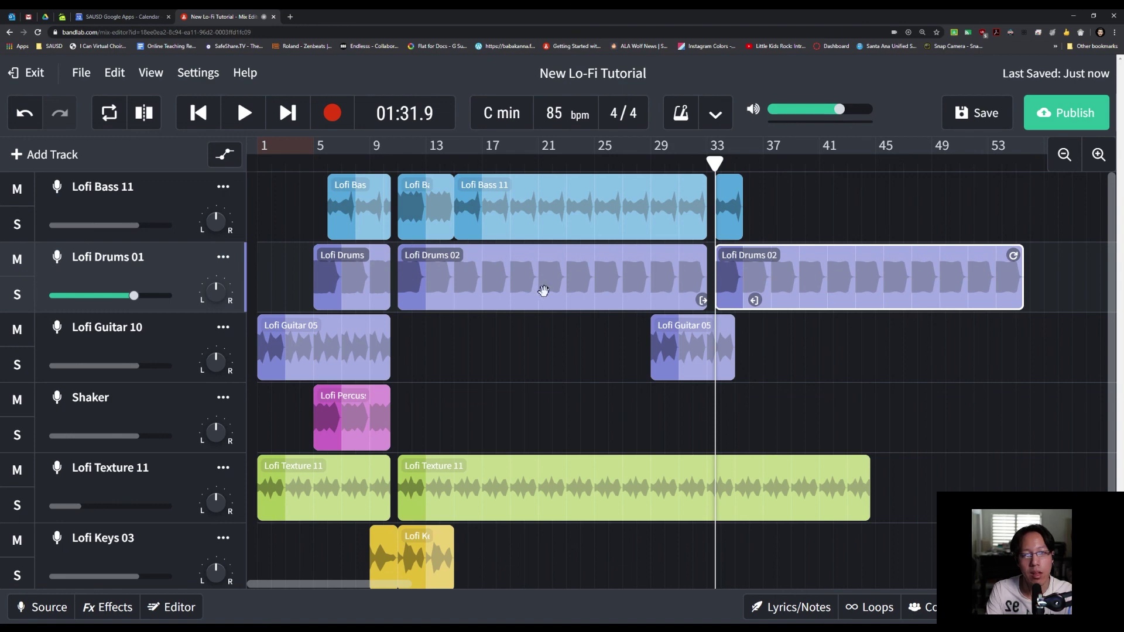
{"action": "right_click", "coordinate": [414, 275]}
{"action": "left_click", "coordinate": [410, 357]}
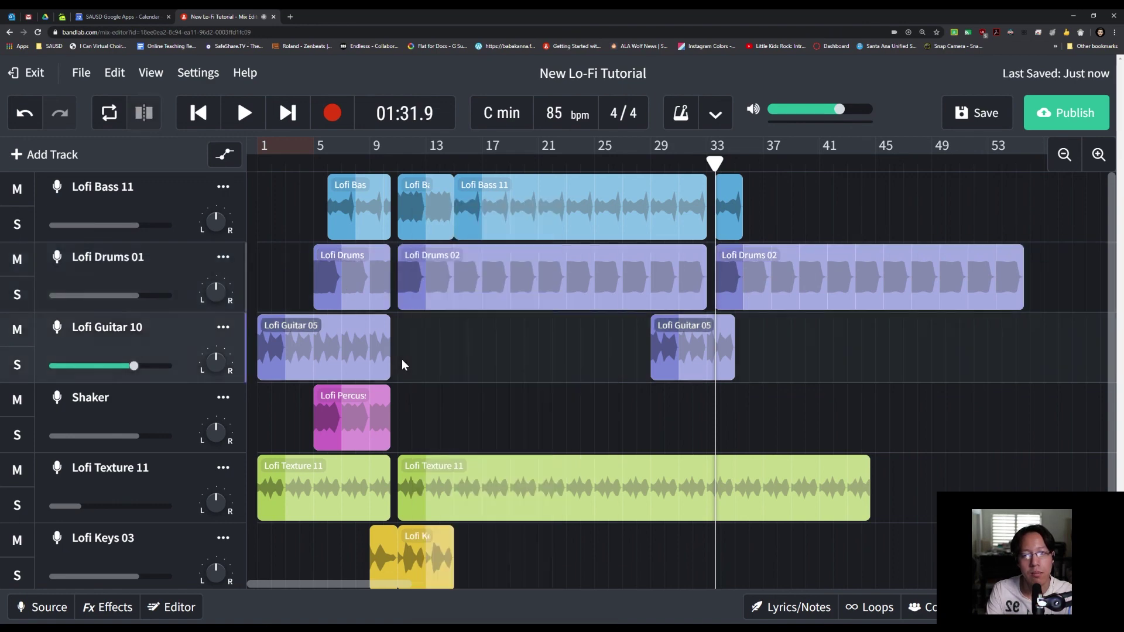
{"action": "left_click", "coordinate": [414, 287]}
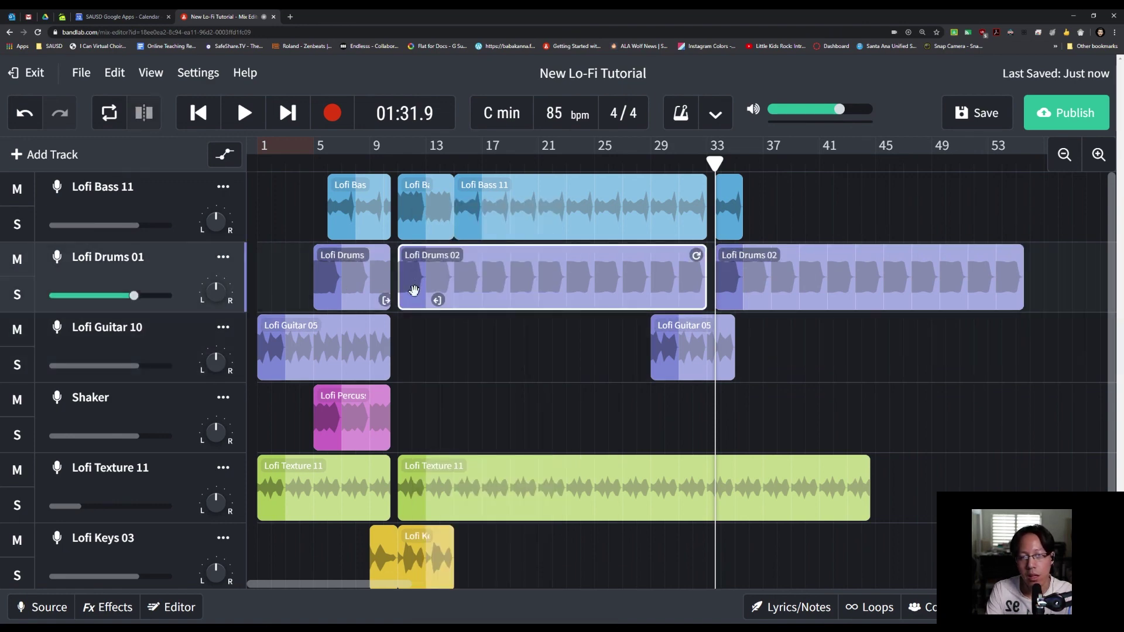
Copy the Shaker track's clip to midway through bar 33 and play the new break from just before bar 30
{"action": "left_click", "coordinate": [329, 413]}
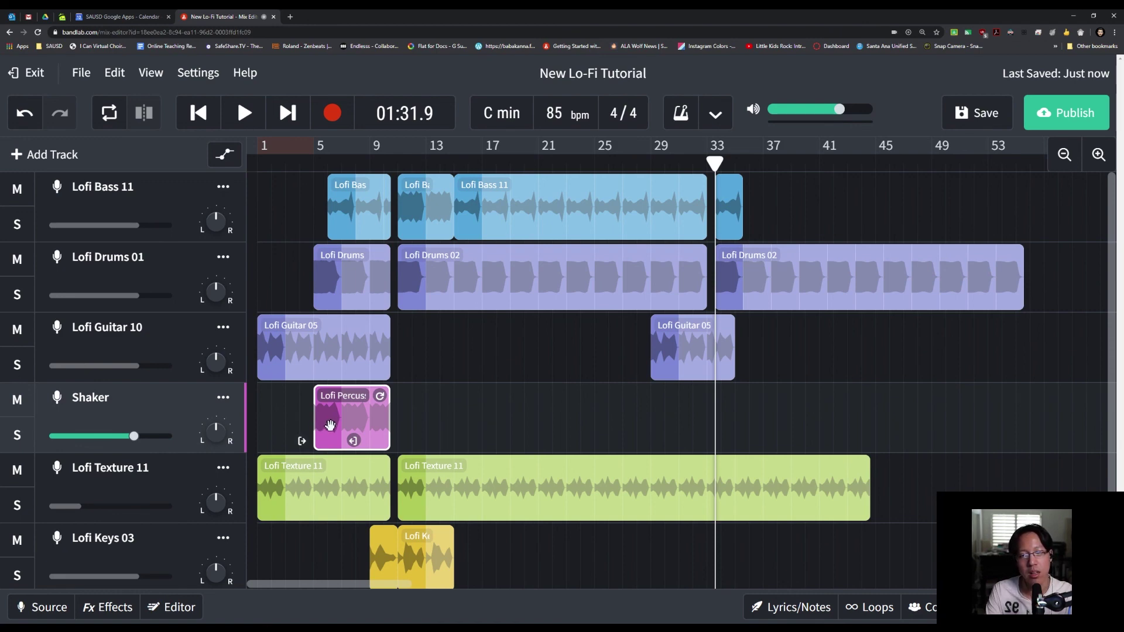
{"action": "left_click_drag", "start_coordinate": [329, 425], "coordinate": [730, 413]}
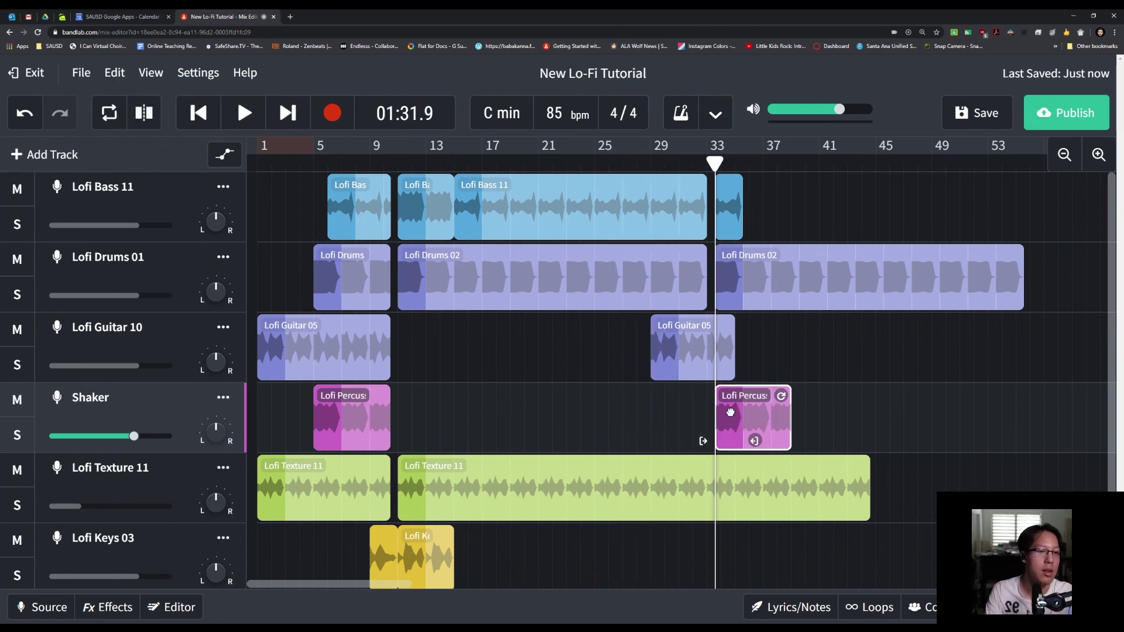
{"action": "left_click", "coordinate": [688, 165]}
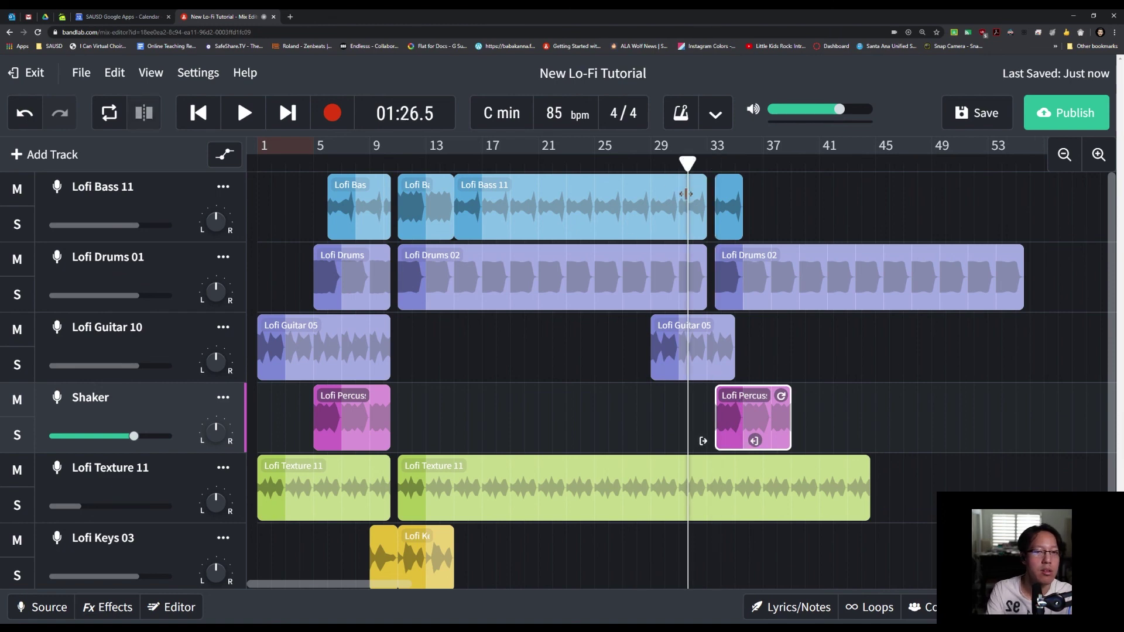
{"action": "left_click", "coordinate": [660, 162]}
{"action": "key", "text": "space"}
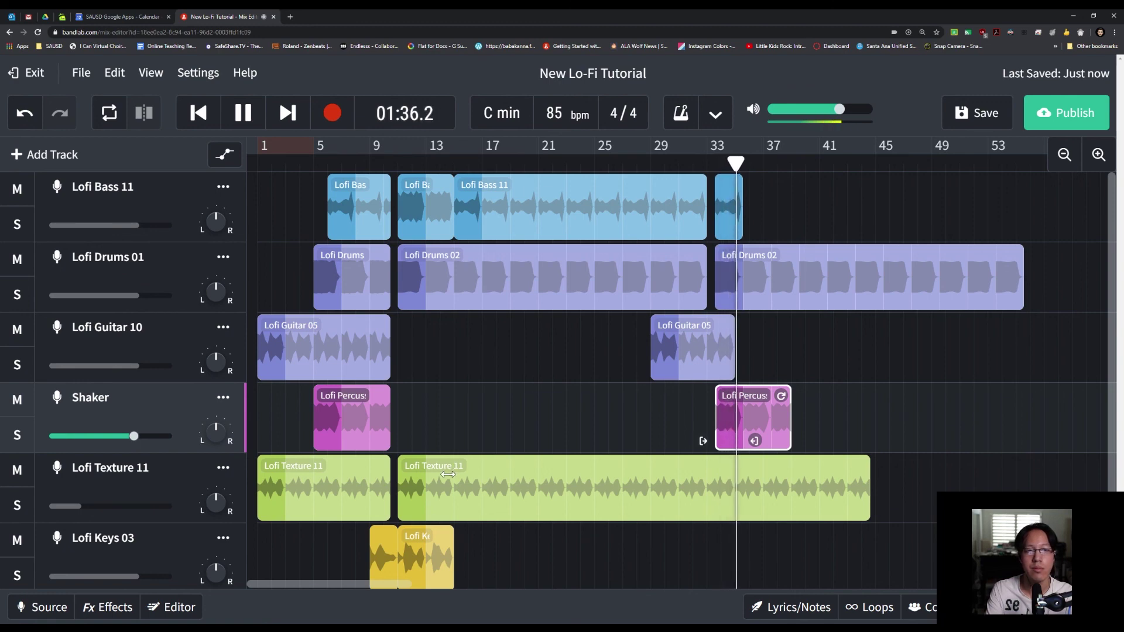
{"action": "key", "text": "space"}
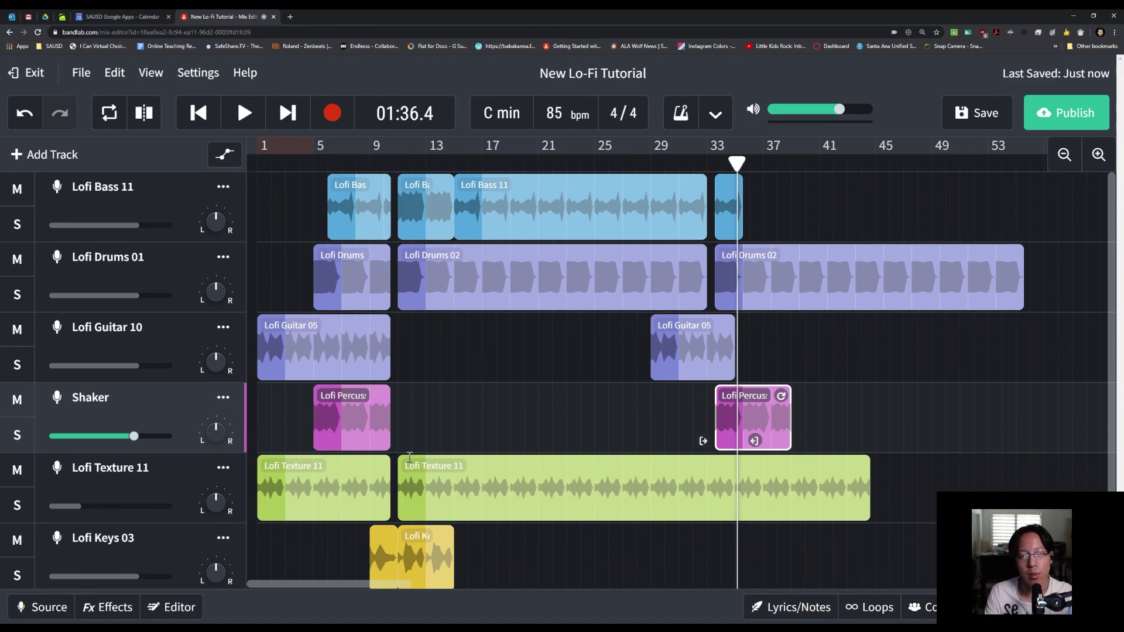
Deselect the Shaker clip, move the playhead to the break at bar 33 and save the project
{"action": "left_click", "coordinate": [477, 409]}
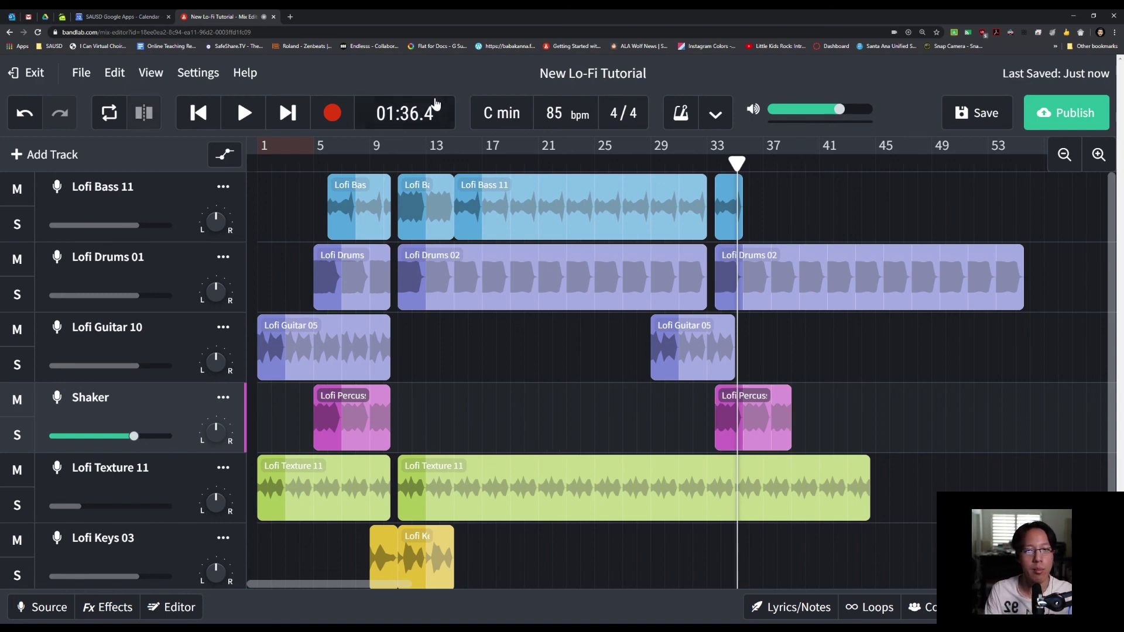
{"action": "left_click", "coordinate": [609, 162]}
{"action": "left_click_drag", "start_coordinate": [605, 162], "coordinate": [707, 176]}
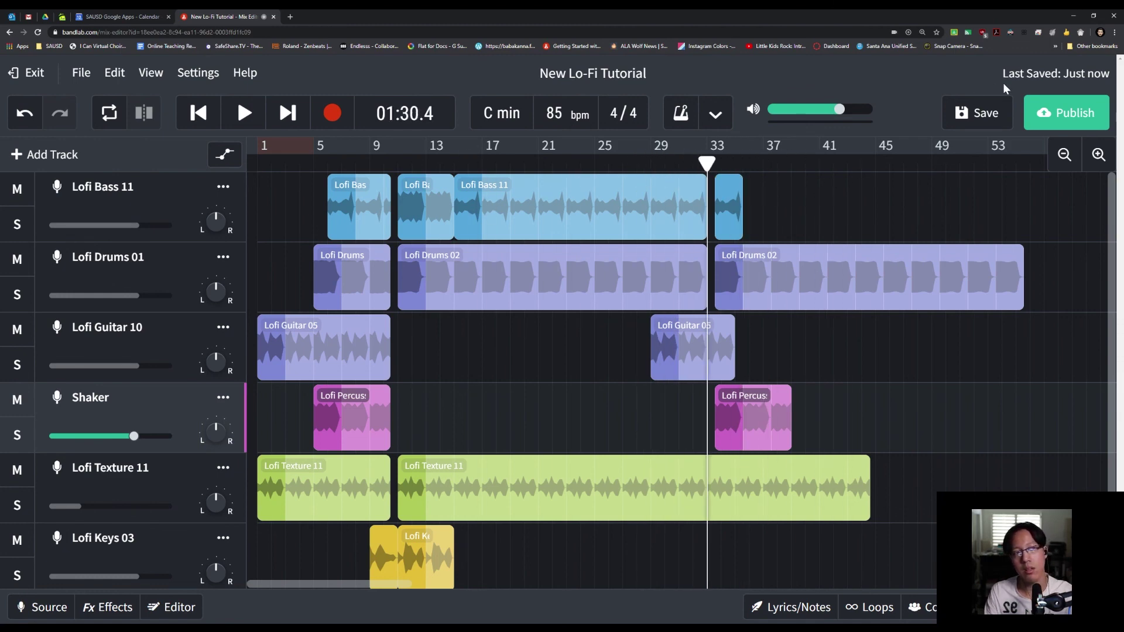
{"action": "left_click", "coordinate": [971, 117]}
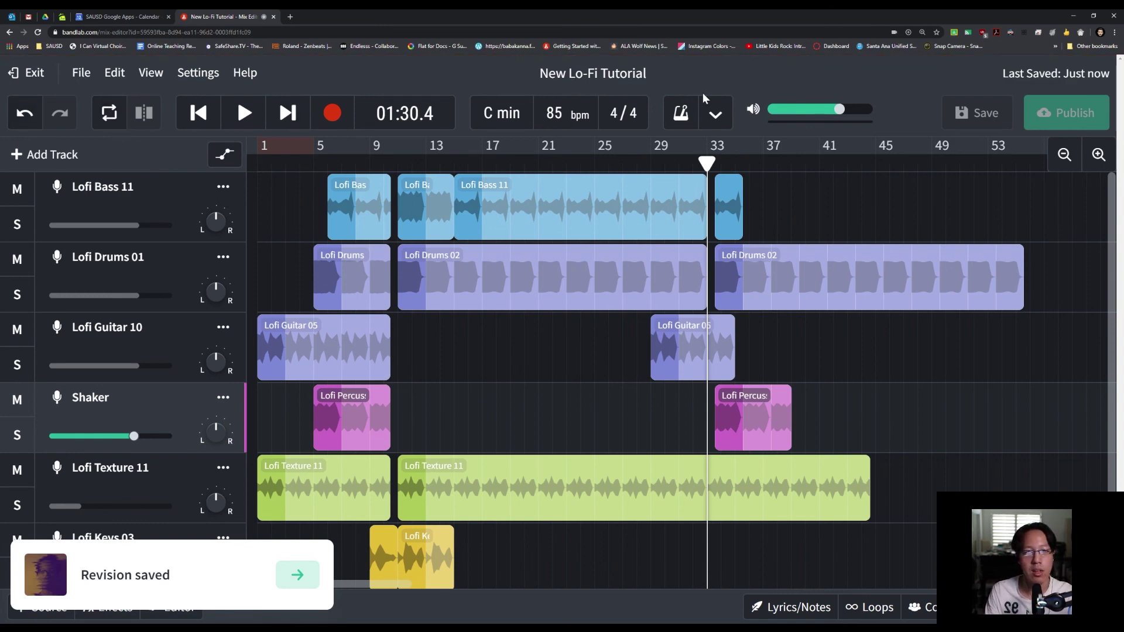
Exit the mix editor and open the New Lo-Fi Tutorial project's page from the recent projects in the library
{"action": "left_click", "coordinate": [26, 76]}
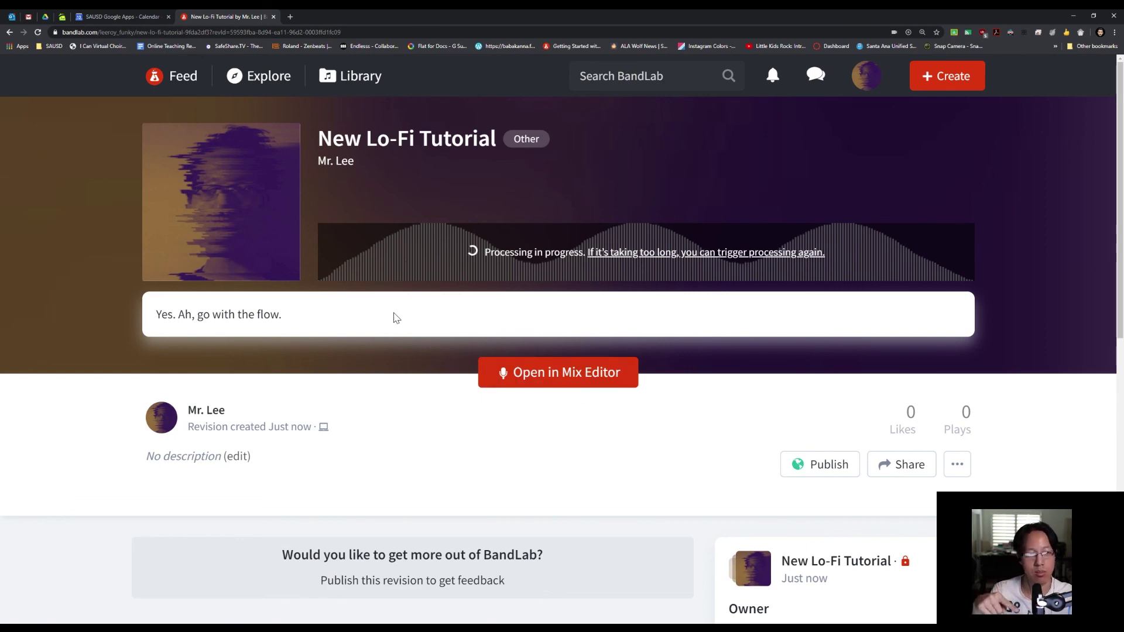
{"action": "left_click", "coordinate": [861, 83]}
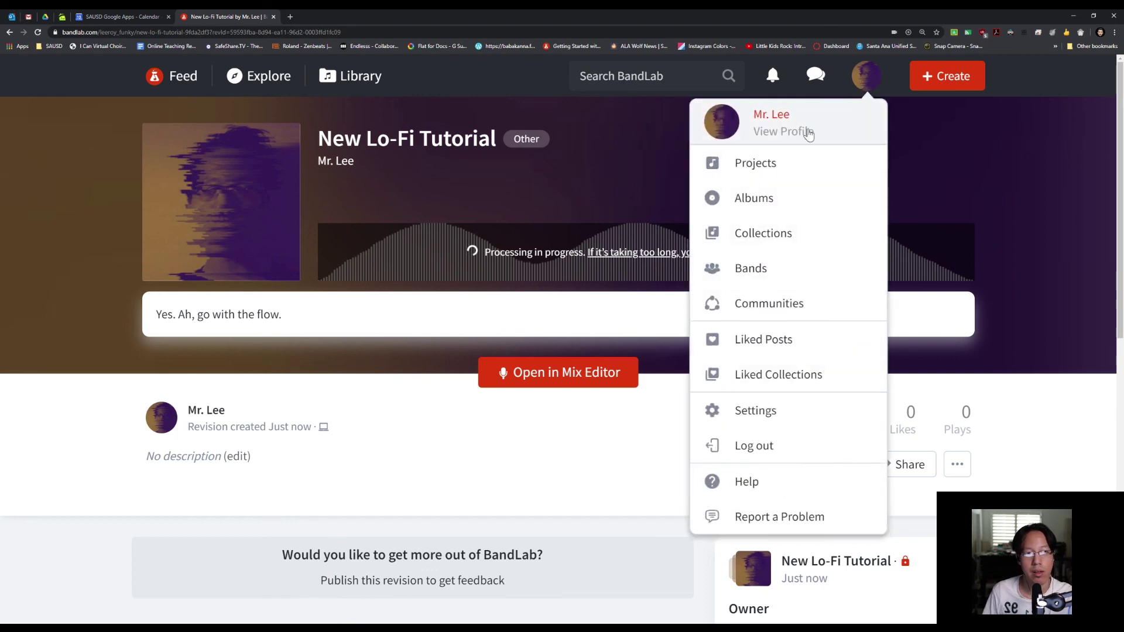
{"action": "left_click", "coordinate": [758, 166]}
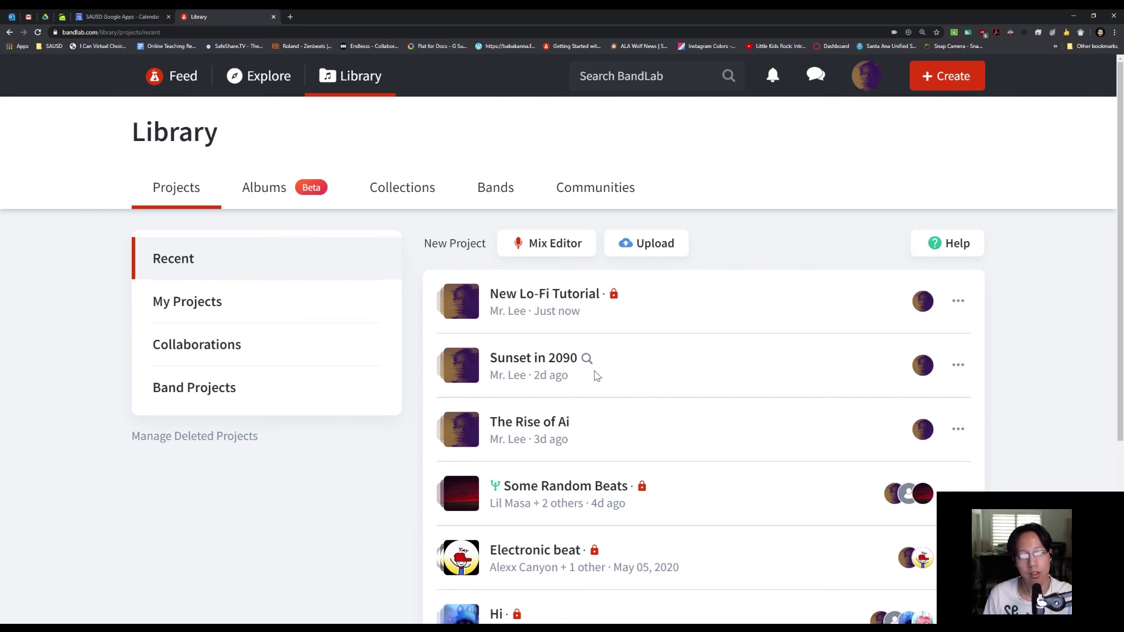
{"action": "scroll", "coordinate": [593, 374], "scroll_direction": "down", "scroll_amount": 3}
{"action": "scroll", "coordinate": [591, 371], "scroll_direction": "up", "scroll_amount": 3}
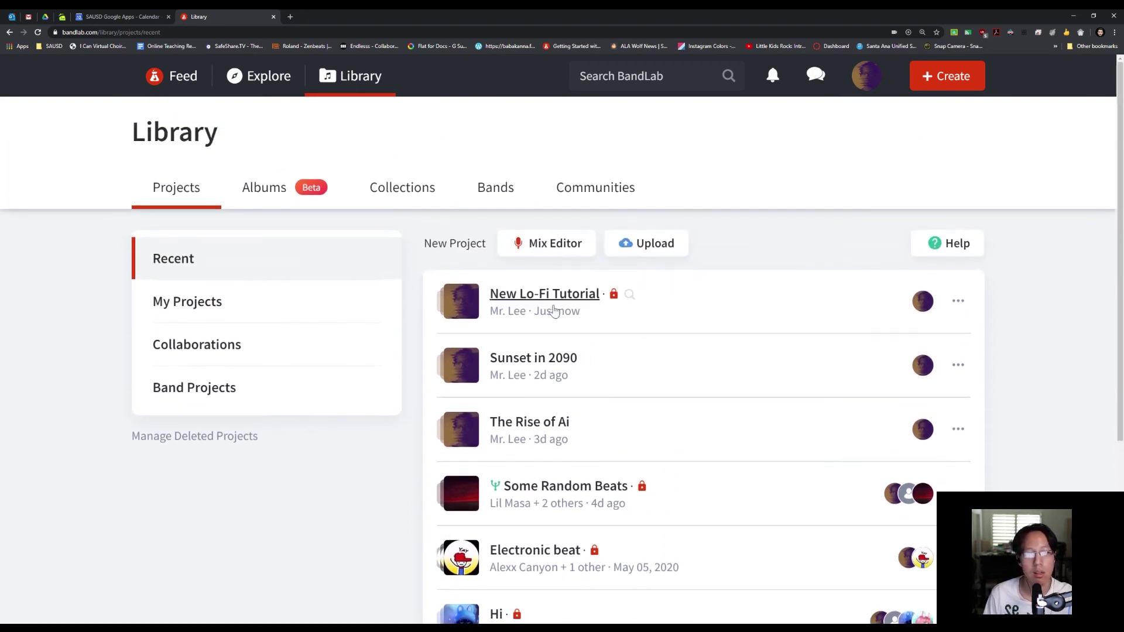
{"action": "left_click", "coordinate": [554, 304]}
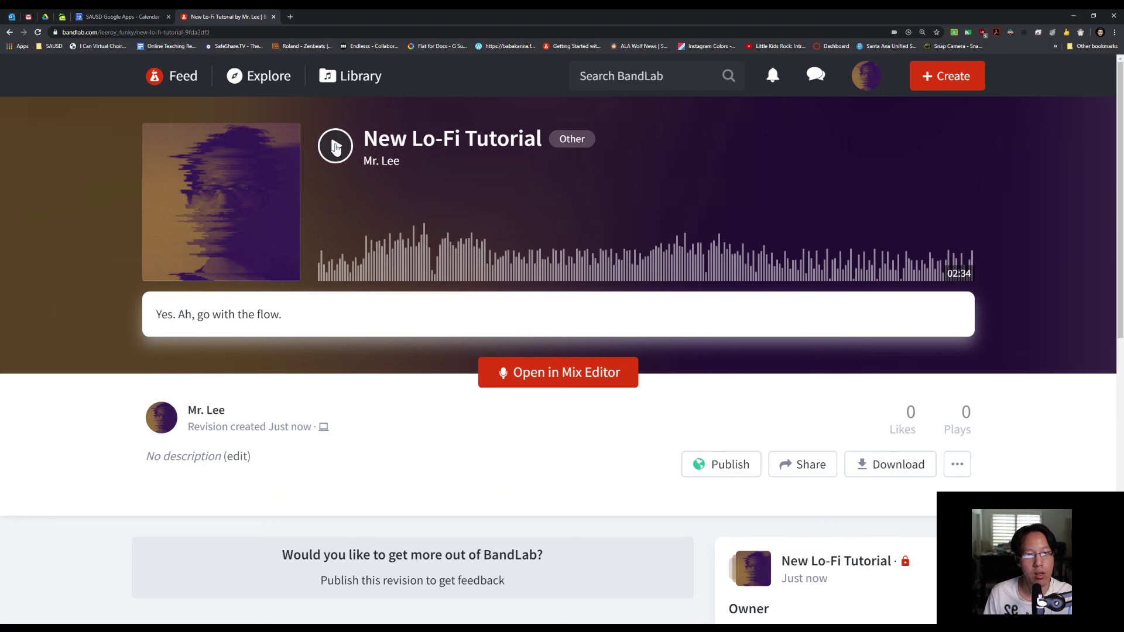
Play the New Lo-Fi Tutorial song, skipping ahead to about 0:20, past the first break and to about 1:24, and pause it
{"action": "left_click", "coordinate": [335, 146]}
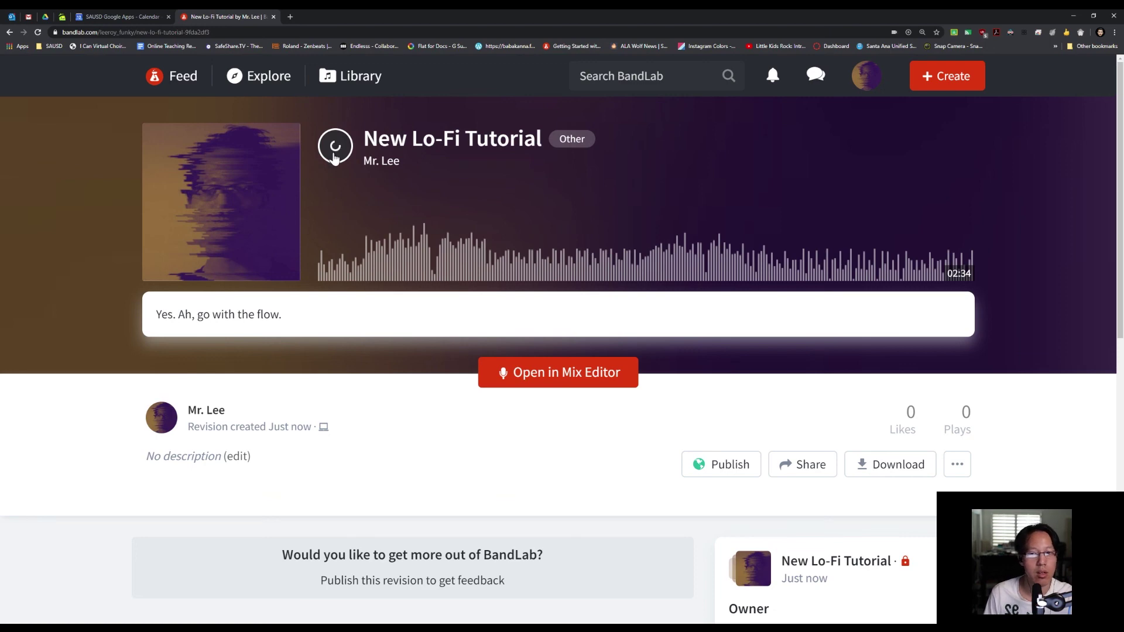
{"action": "left_click_drag", "start_coordinate": [157, 315], "coordinate": [265, 316]}
{"action": "left_click", "coordinate": [263, 315]}
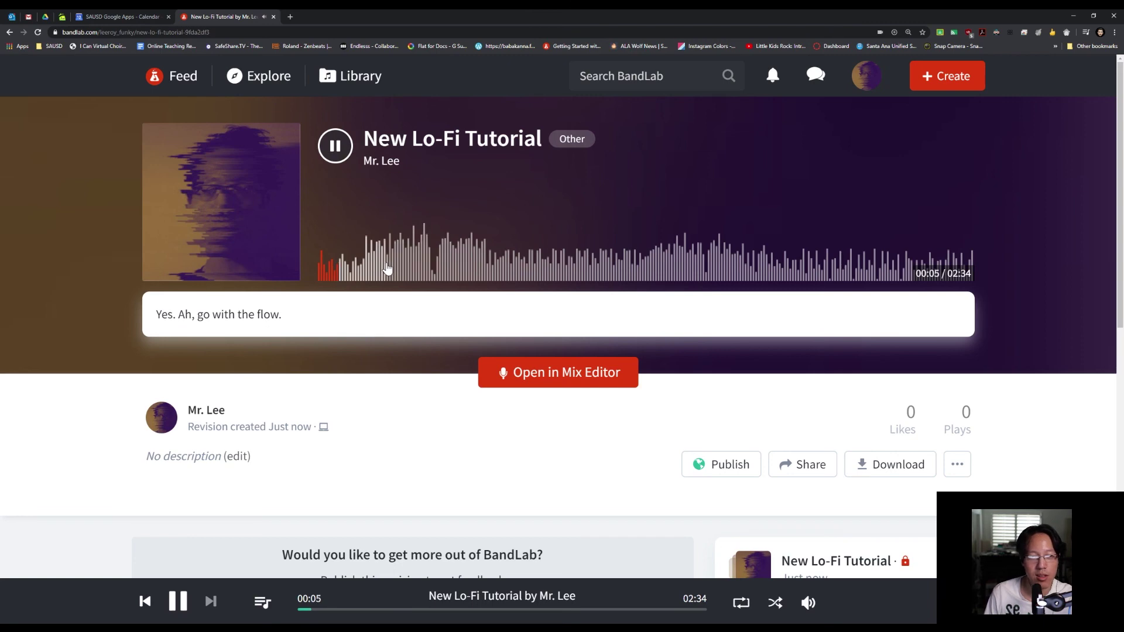
{"action": "left_click", "coordinate": [403, 270]}
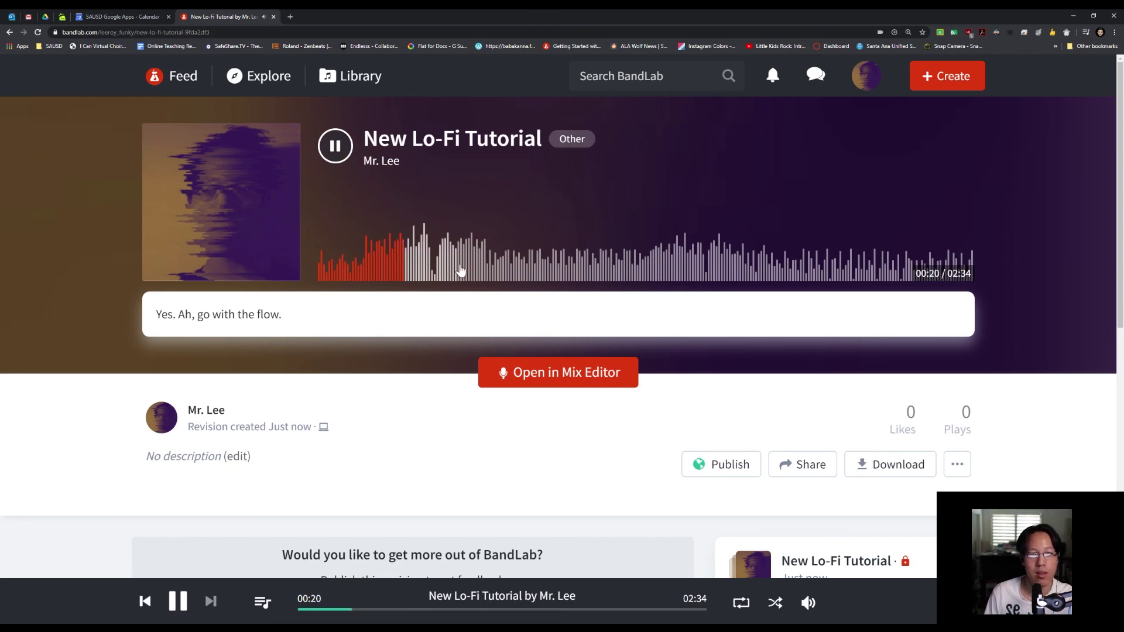
{"action": "left_click", "coordinate": [468, 270]}
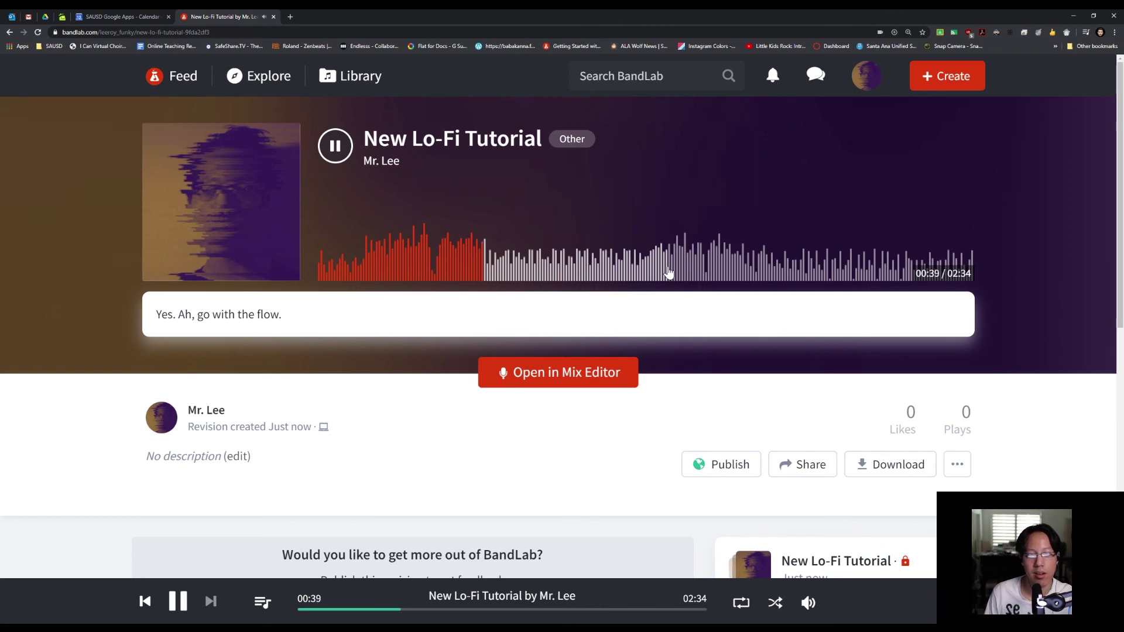
{"action": "left_click", "coordinate": [672, 271]}
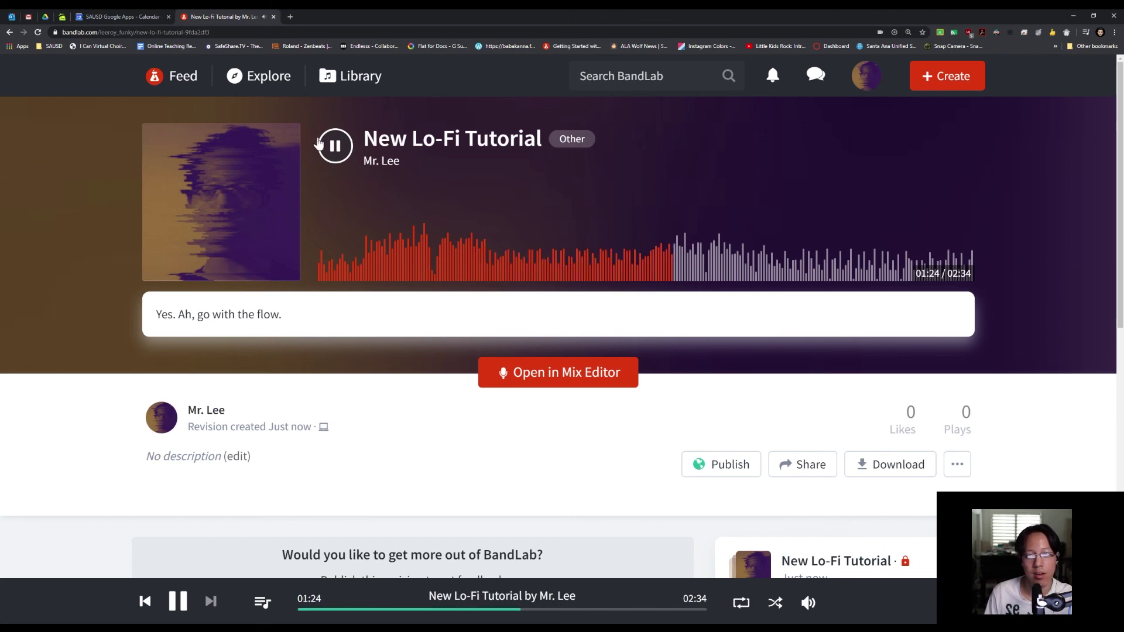
{"action": "left_click", "coordinate": [335, 146]}
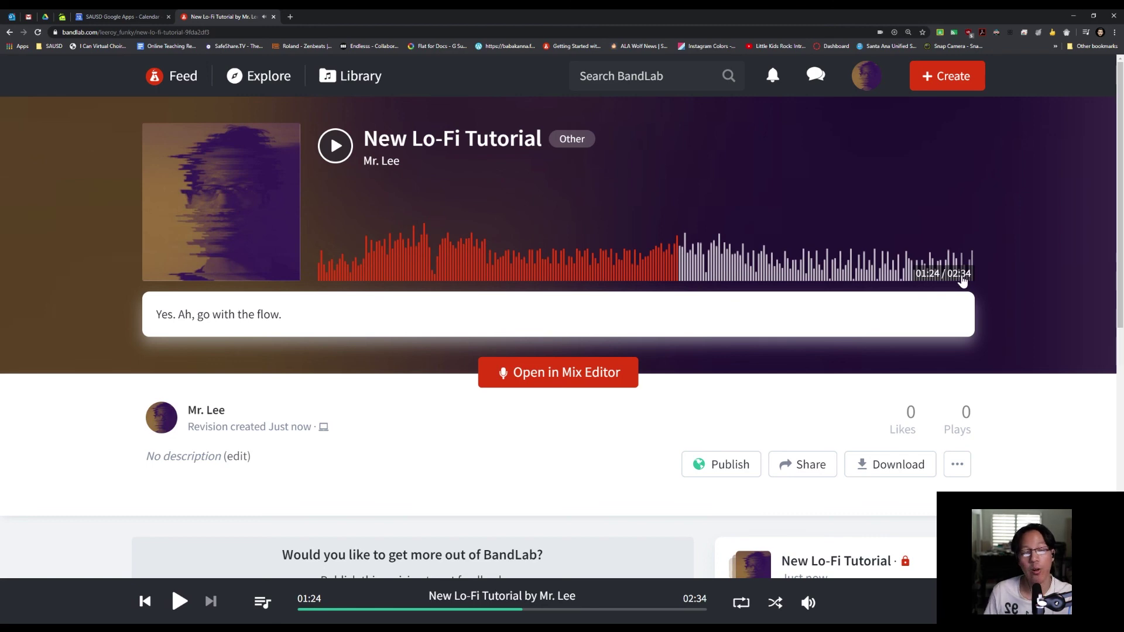